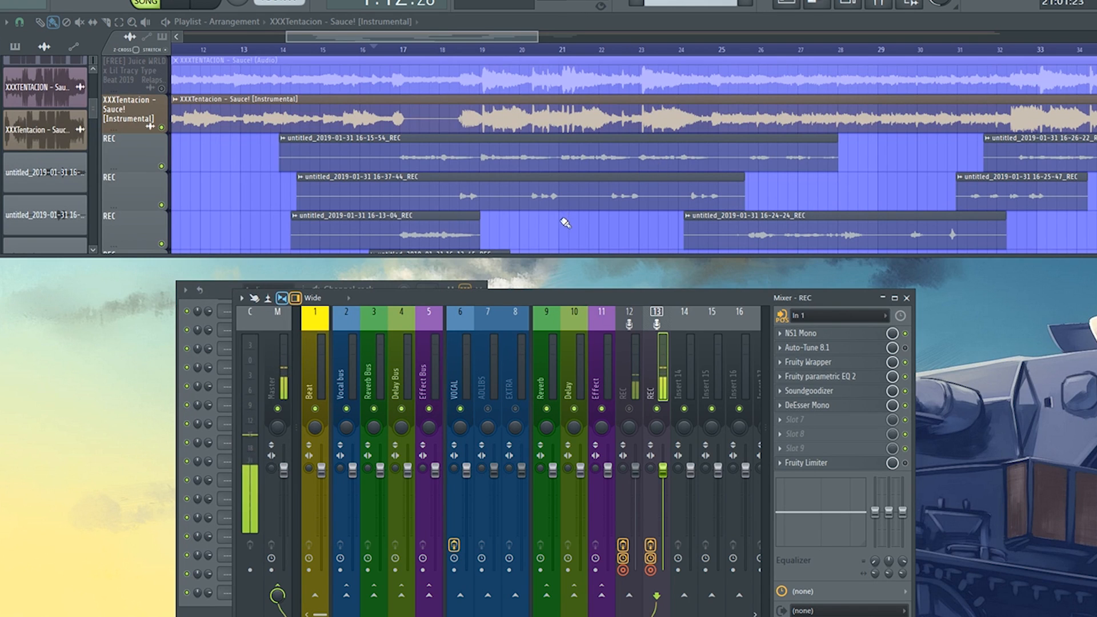
Examine the layout of the recorded vocal takes beneath the instrumental across the whole arrangement.
scroll(564, 225, "down", 2)
scroll(543, 226, "down", 2)
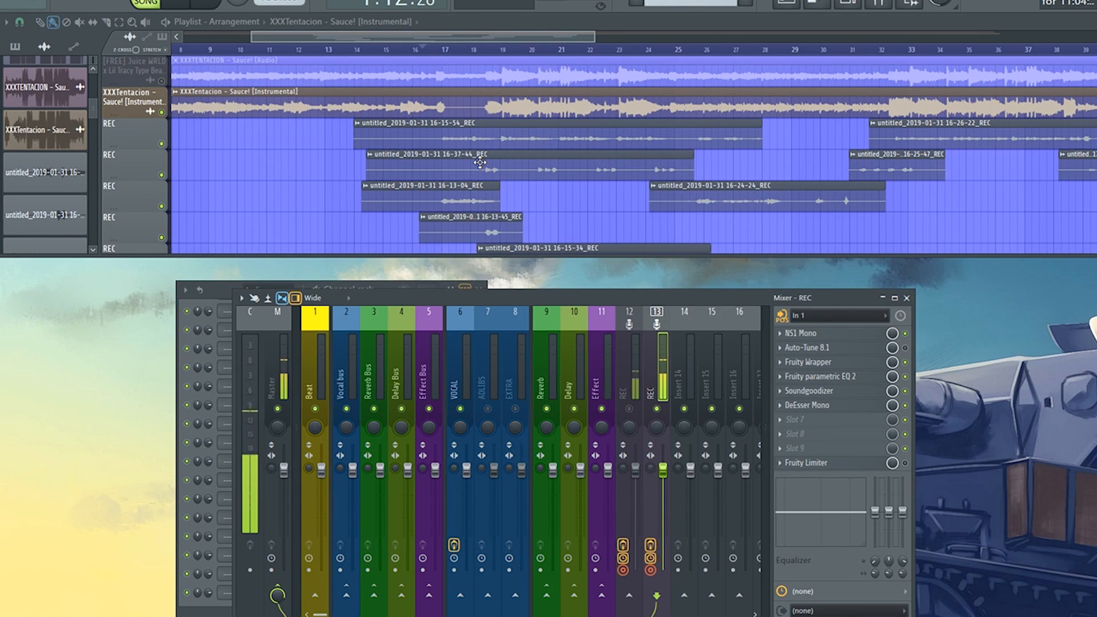
scroll(481, 162, "up", 3)
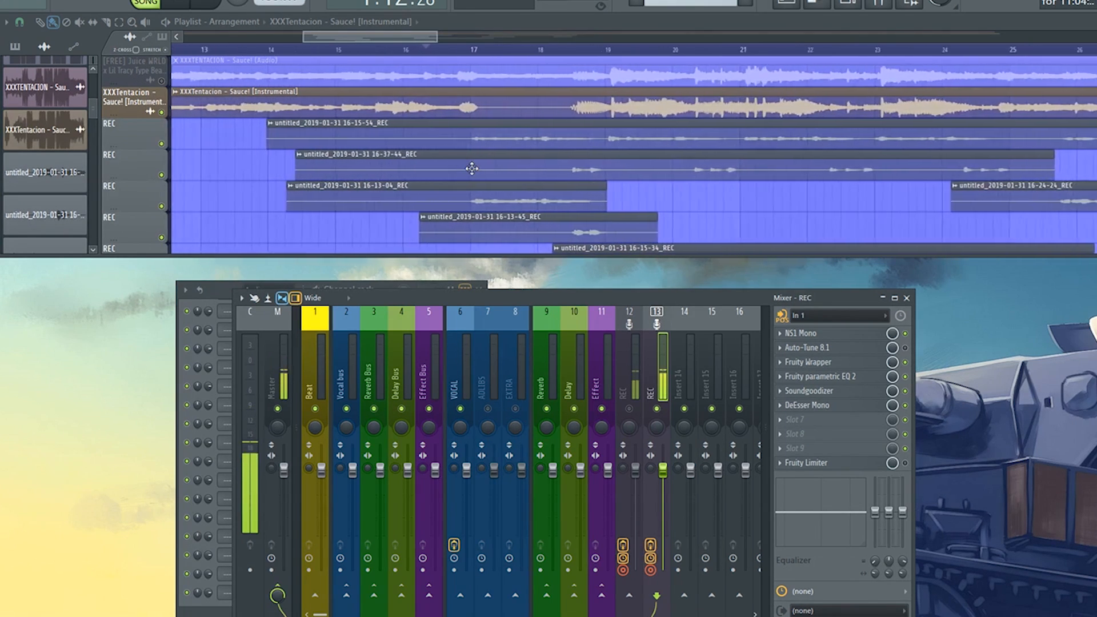
scroll(472, 168, "up", 1)
scroll(472, 168, "up", 1)
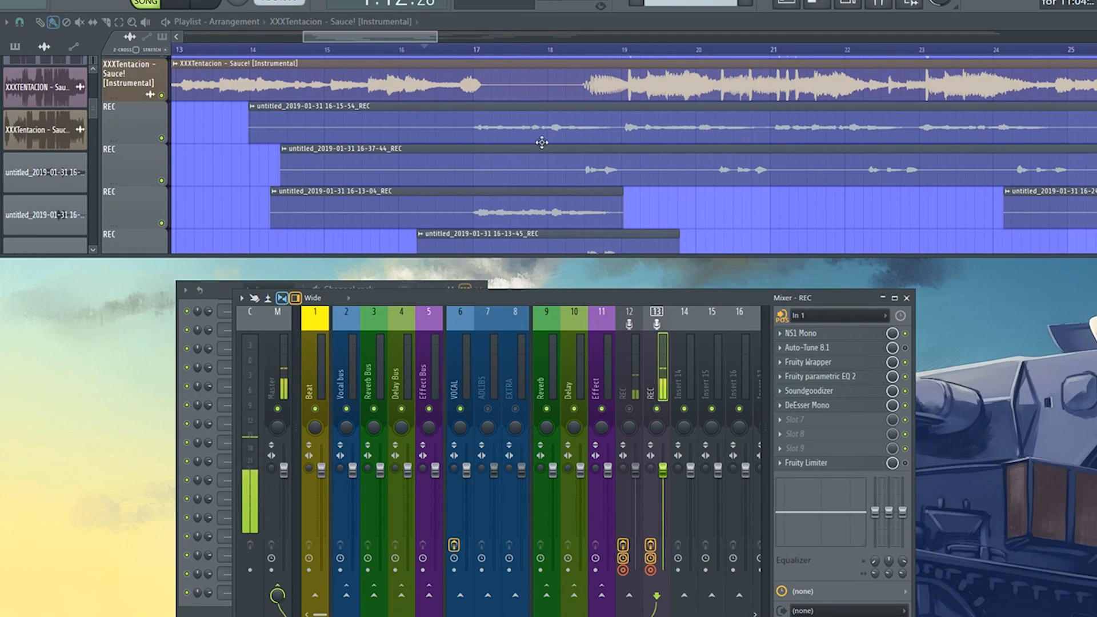
scroll(542, 143, "up", 1)
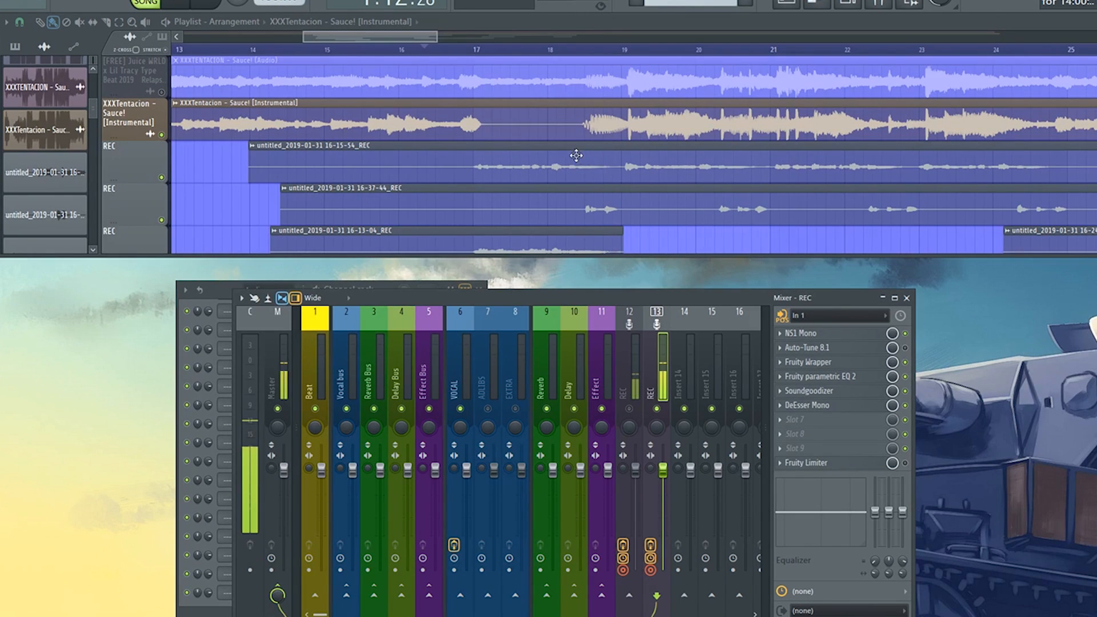
scroll(465, 166, "down", 2)
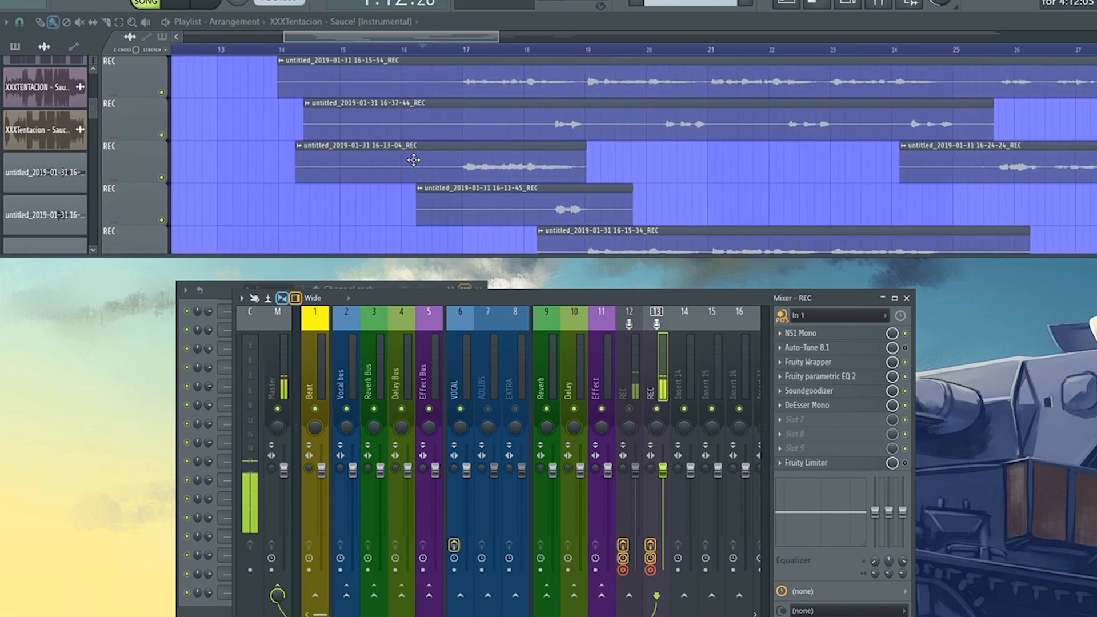
scroll(445, 163, "down", 6)
scroll(478, 165, "up", 2)
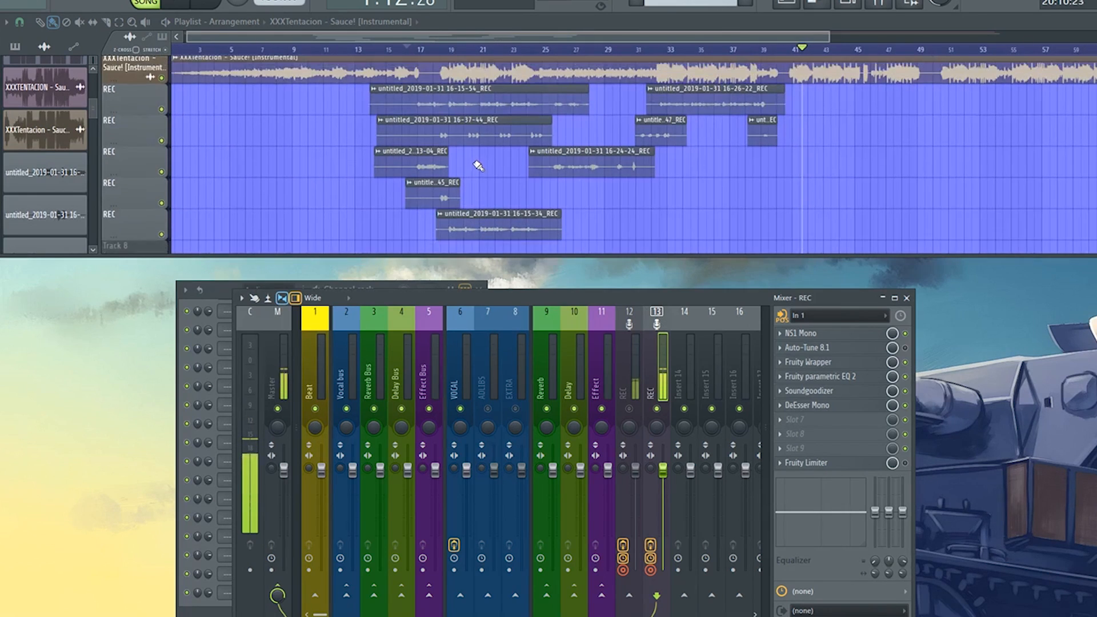
scroll(478, 166, "down", 1)
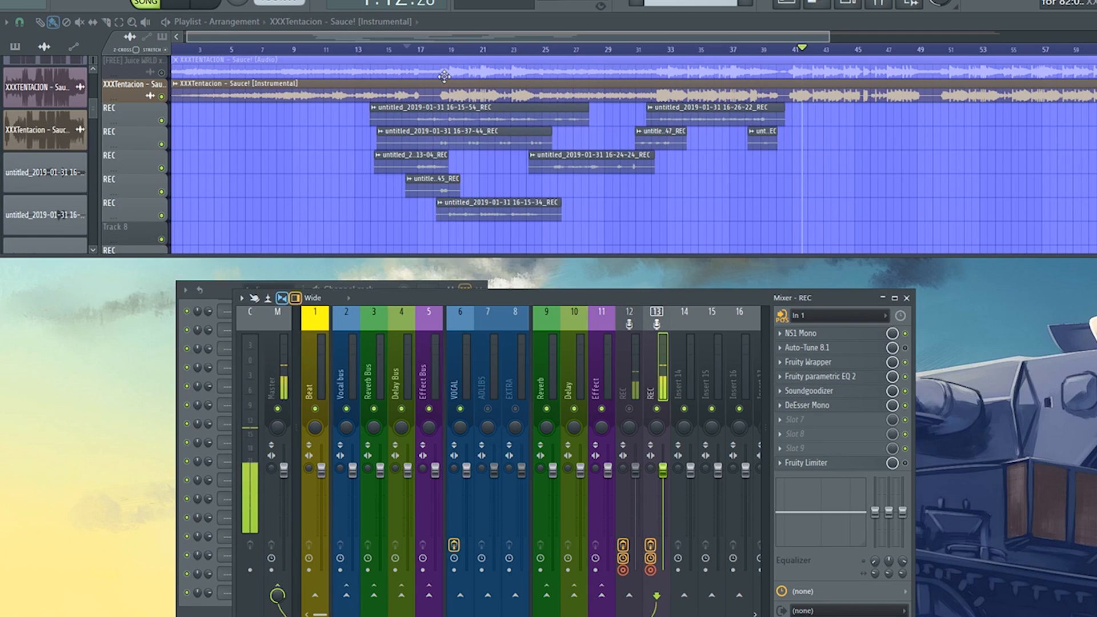
Play the arrangement from about bar 15 and view the instrumental clip's channel settings, closing them again.
left_click(399, 51)
key("space")
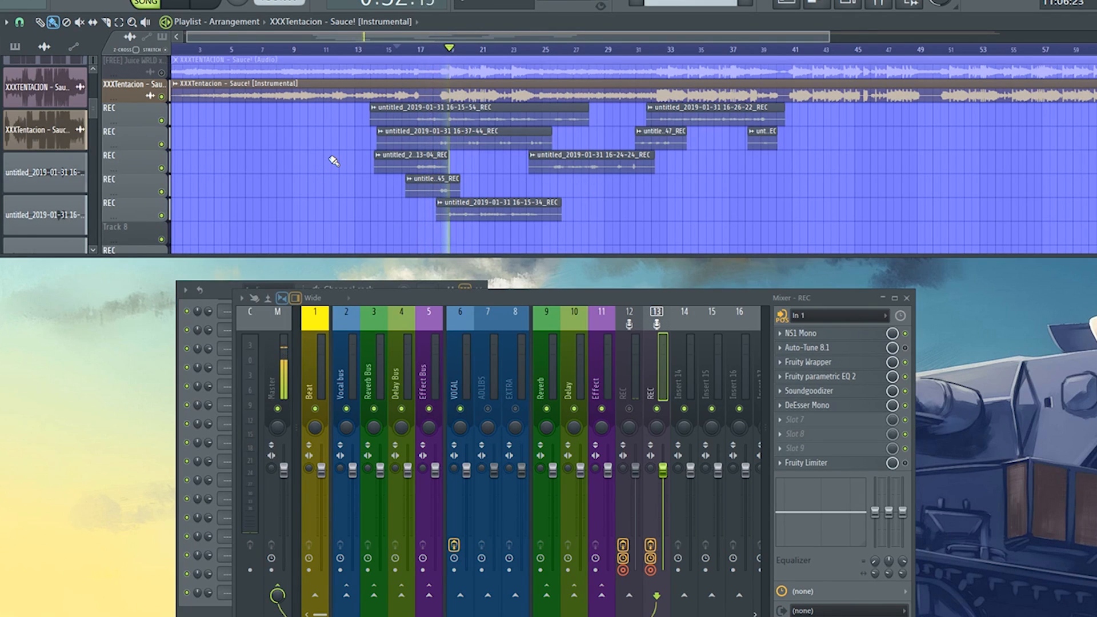
double_click(454, 88)
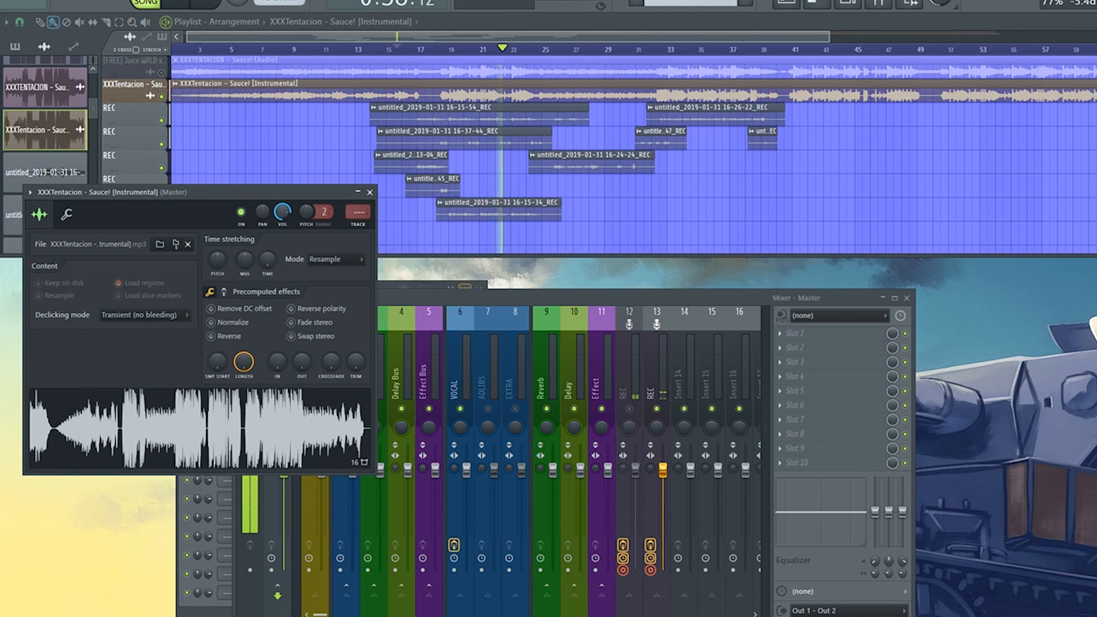
left_click(370, 192)
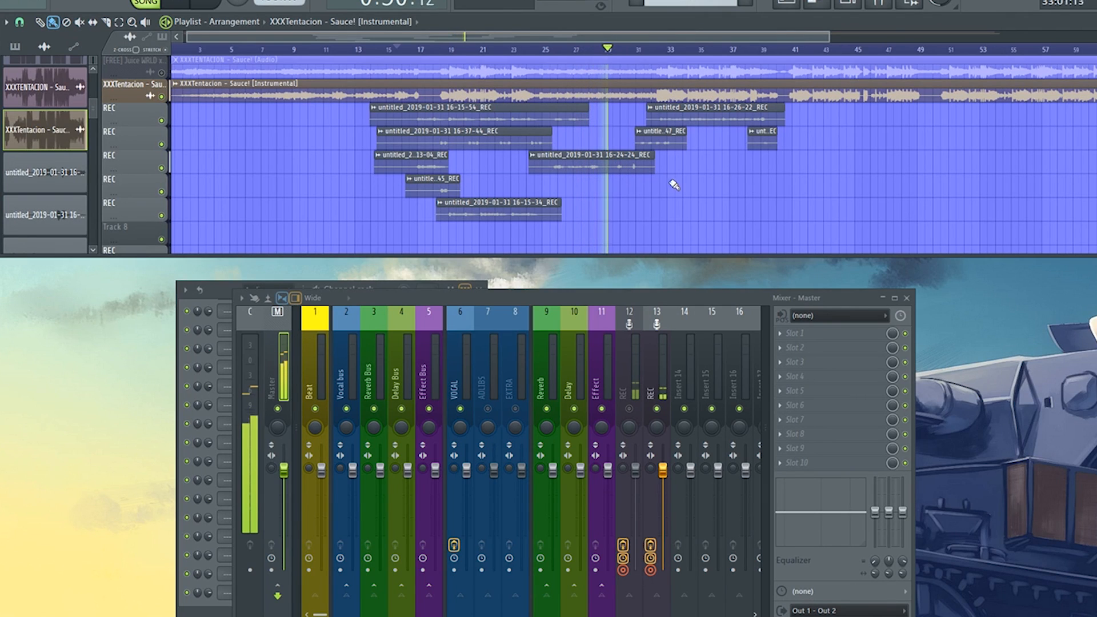
left_click_drag(683, 196, 561, 172)
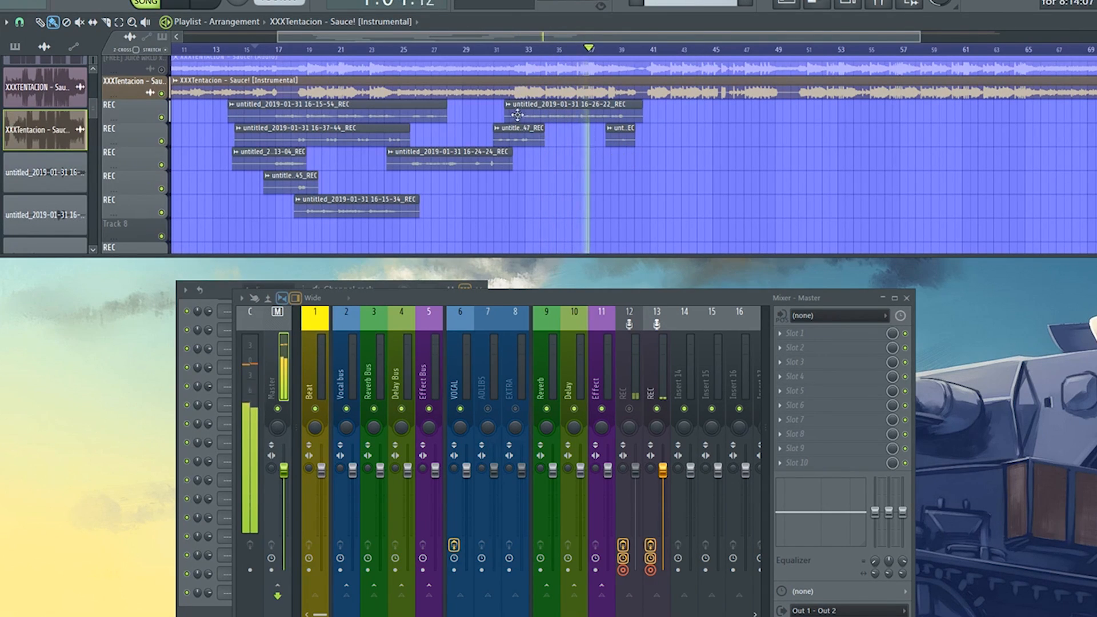
Briefly mute the instrumental track to hear the vocals alone, unmute it and stop playback.
left_click(162, 94)
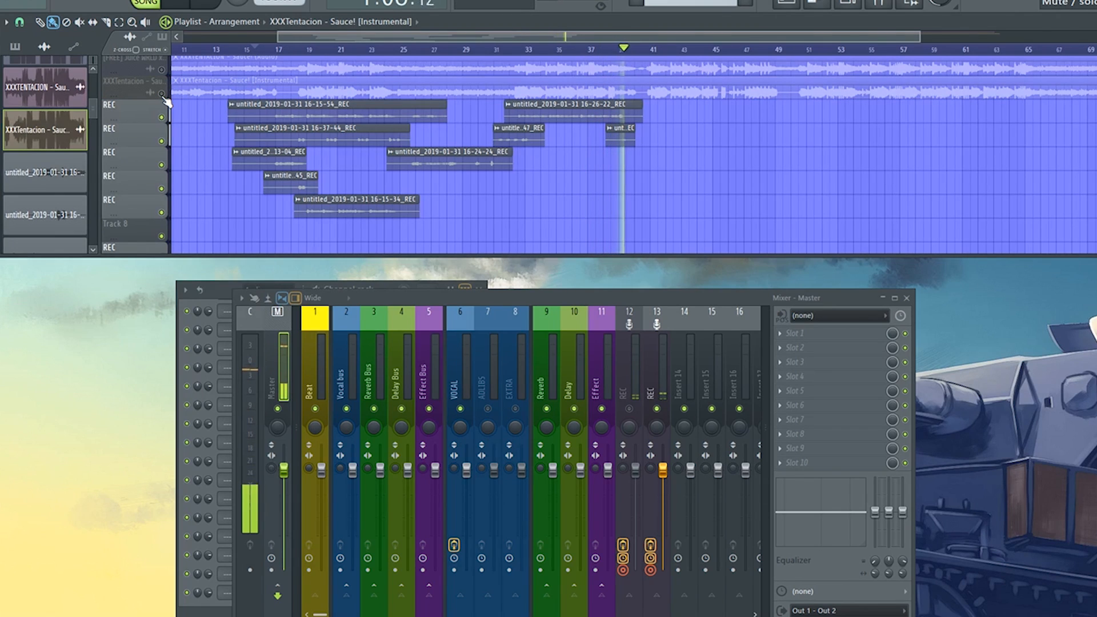
left_click(162, 93)
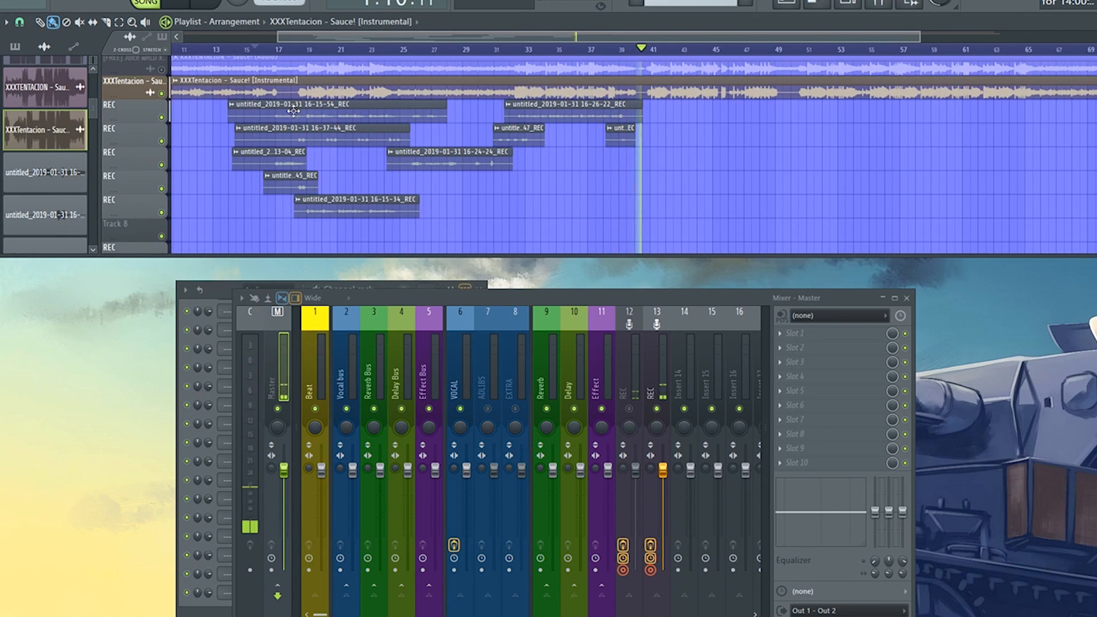
key("space")
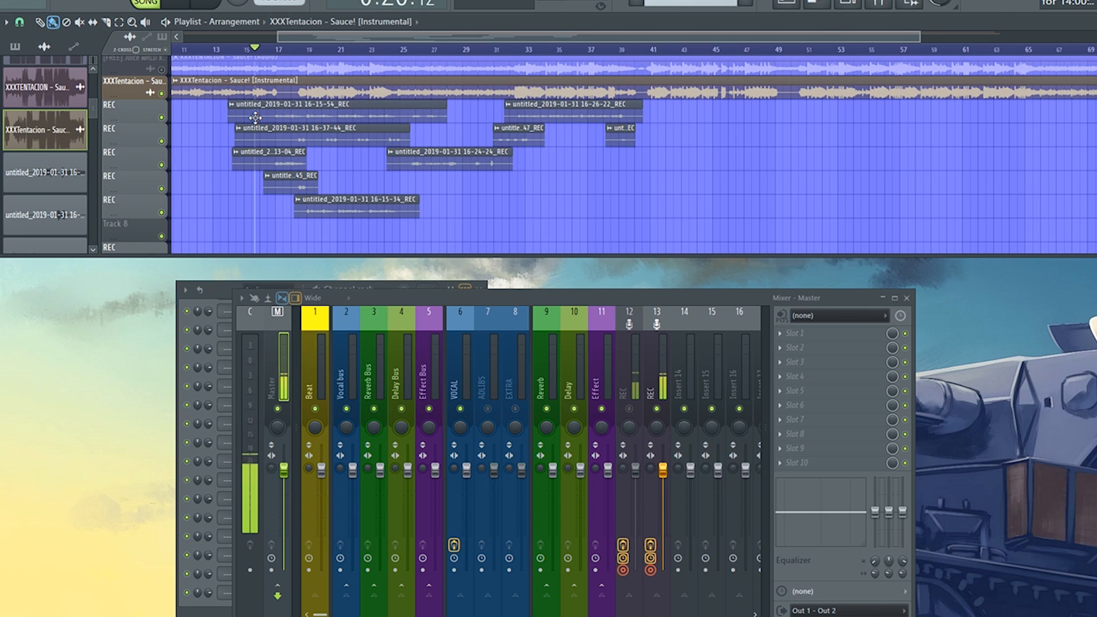
Mute the second to fifth REC vocal tracks so only the first REC track stays active.
scroll(228, 143, "up", 5)
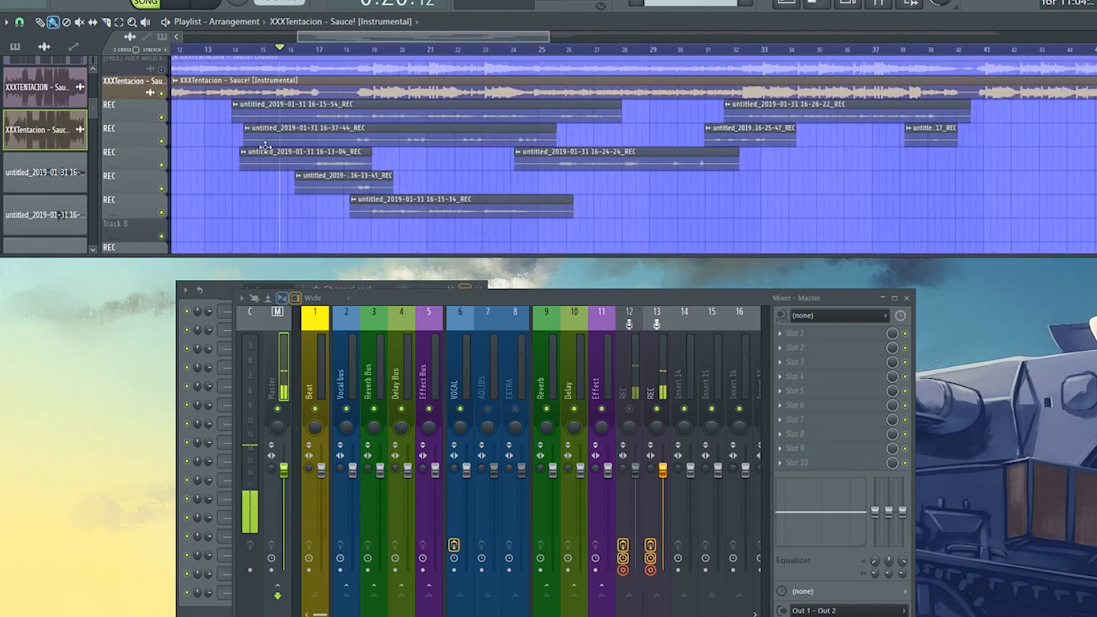
scroll(284, 154, "up", 4)
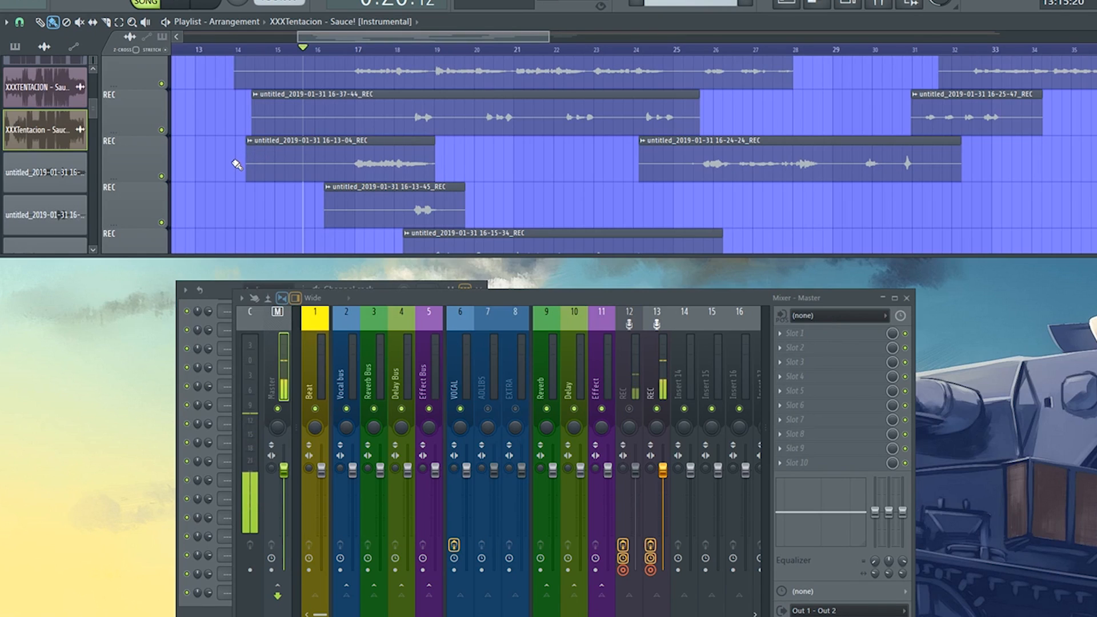
scroll(228, 160, "down", 3)
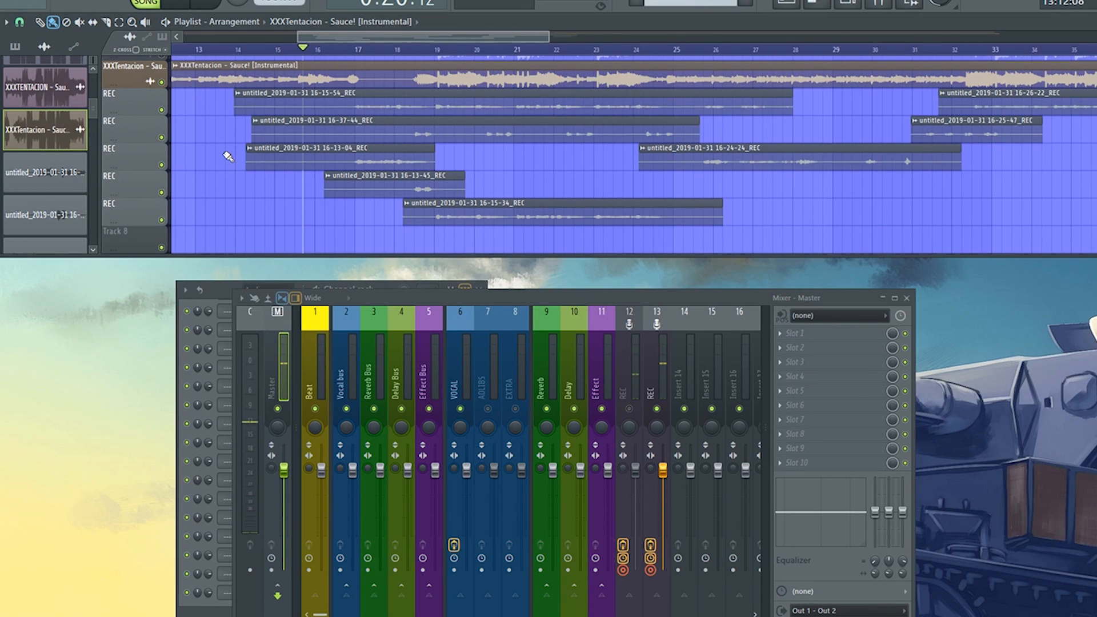
scroll(228, 151, "up", 3)
scroll(224, 140, "down", 3)
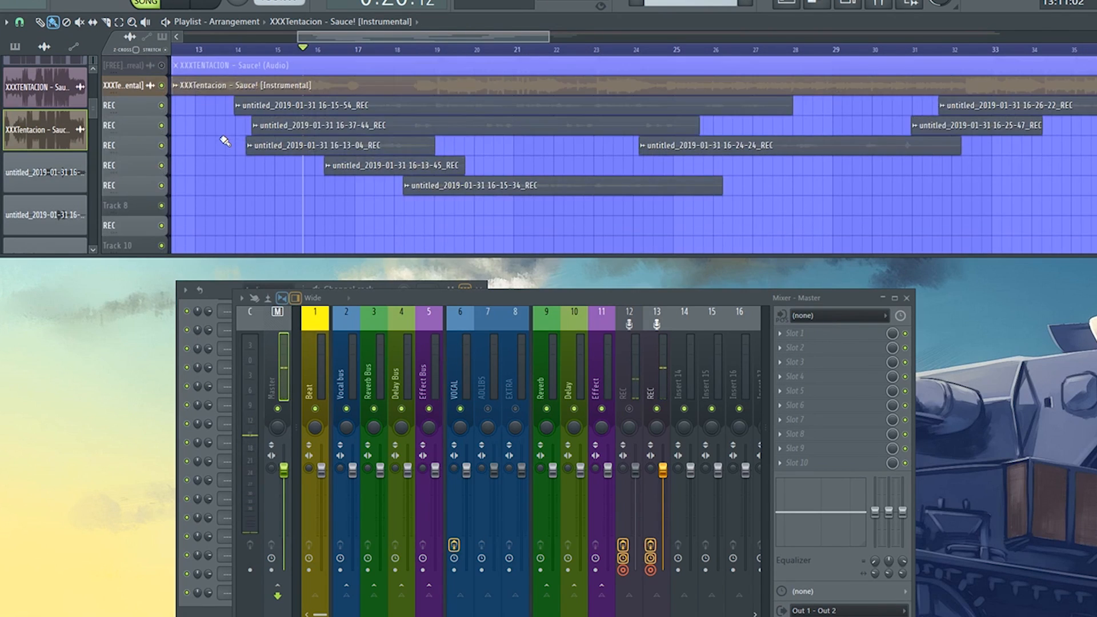
scroll(227, 146, "up", 3)
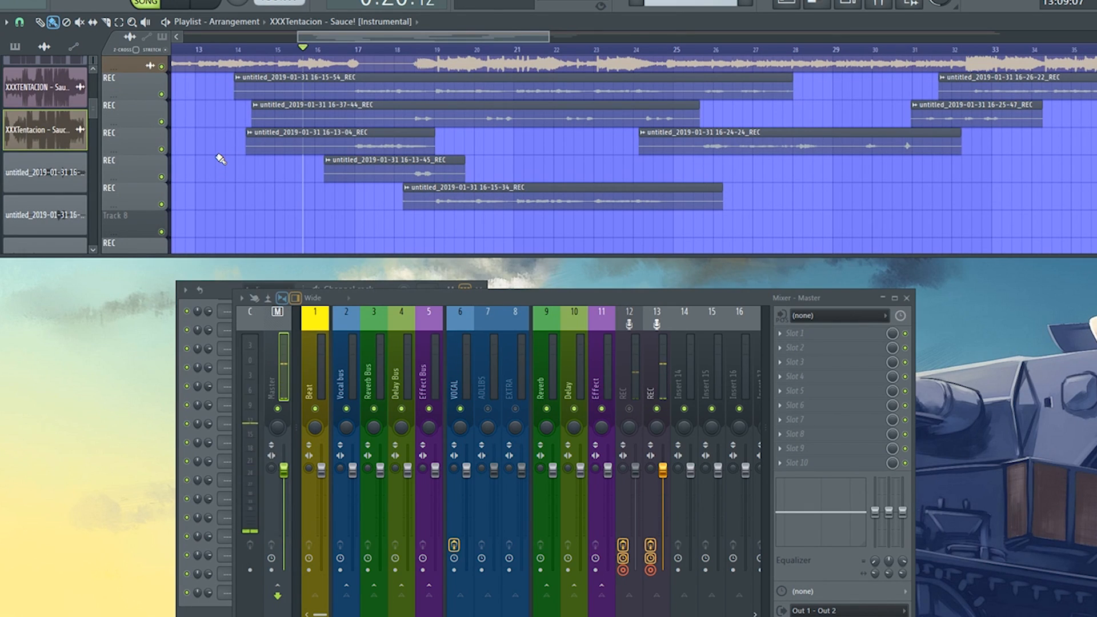
left_click(161, 204)
left_click(162, 177)
left_click(162, 150)
left_click(162, 122)
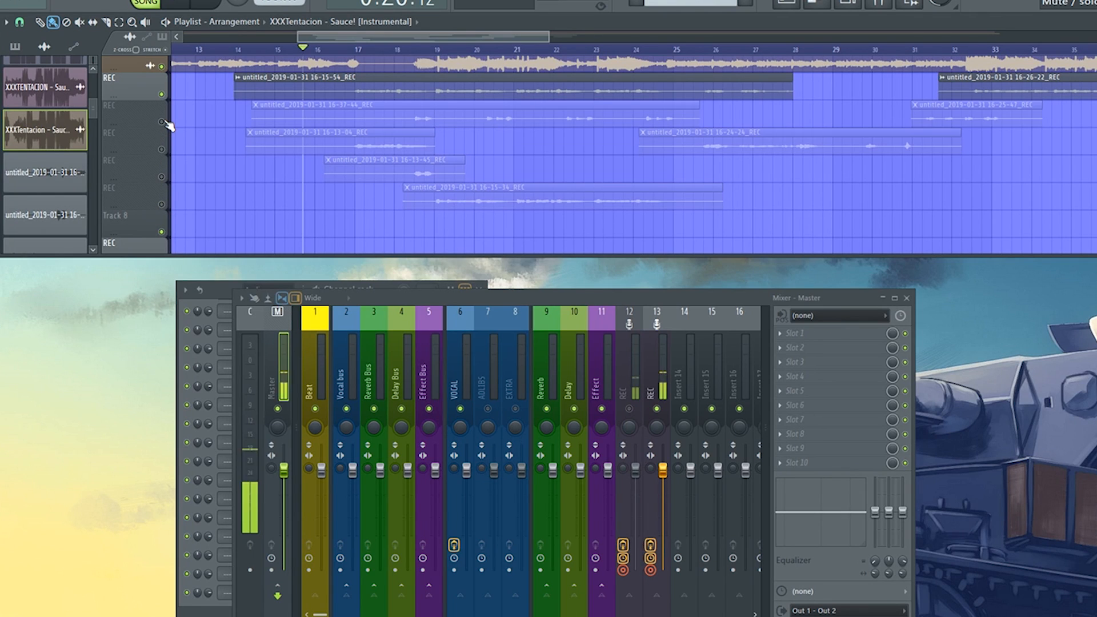
scroll(374, 122, "up", 2)
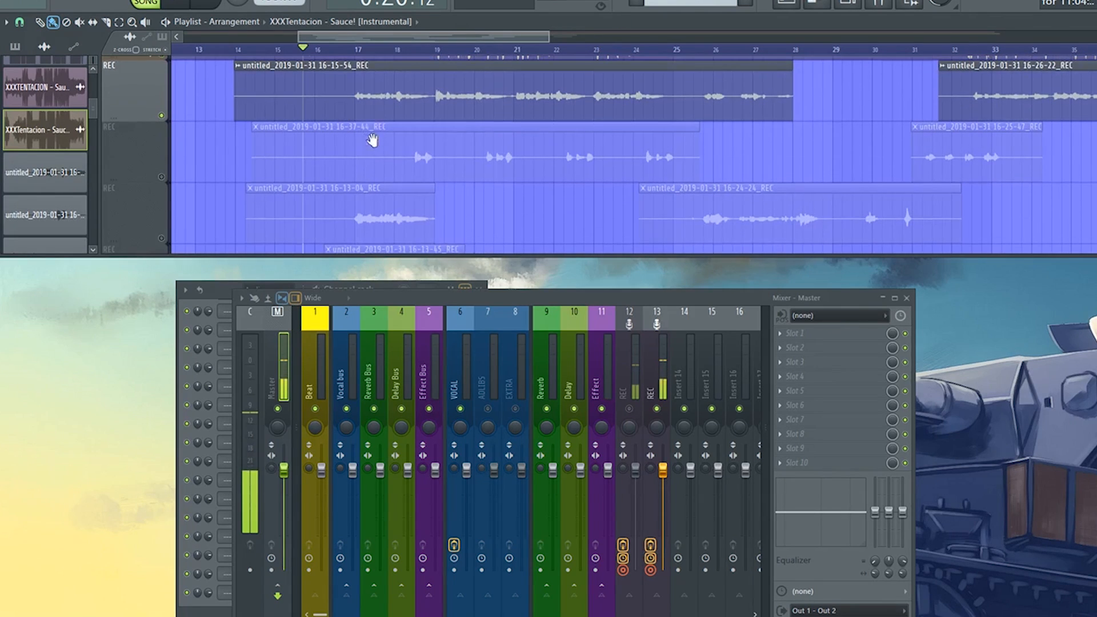
scroll(372, 140, "up", 1)
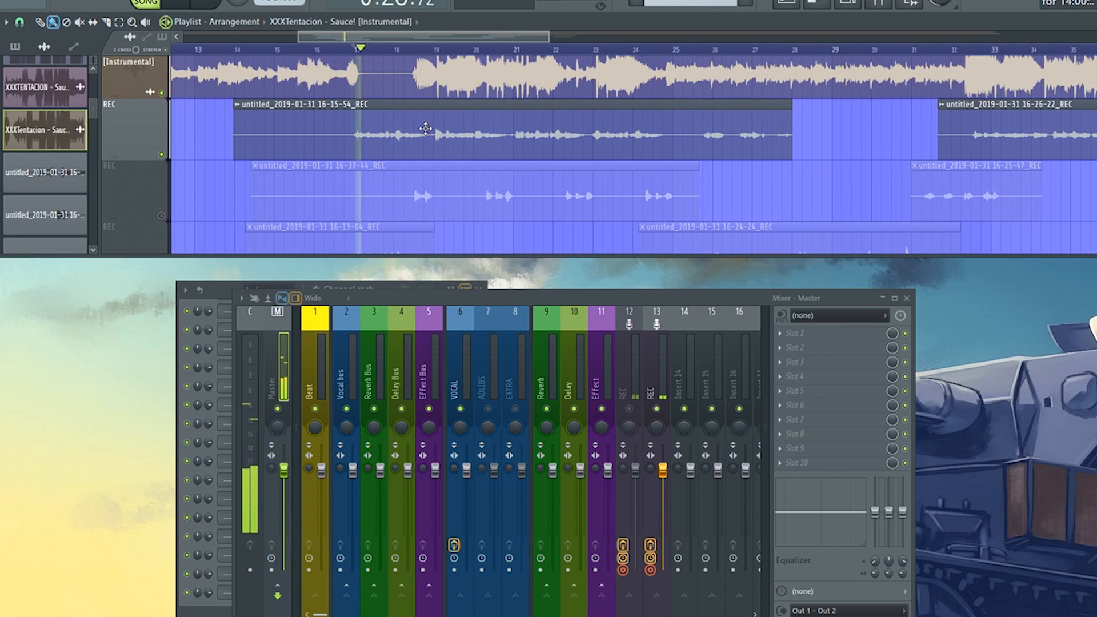
scroll(343, 140, "up", 4)
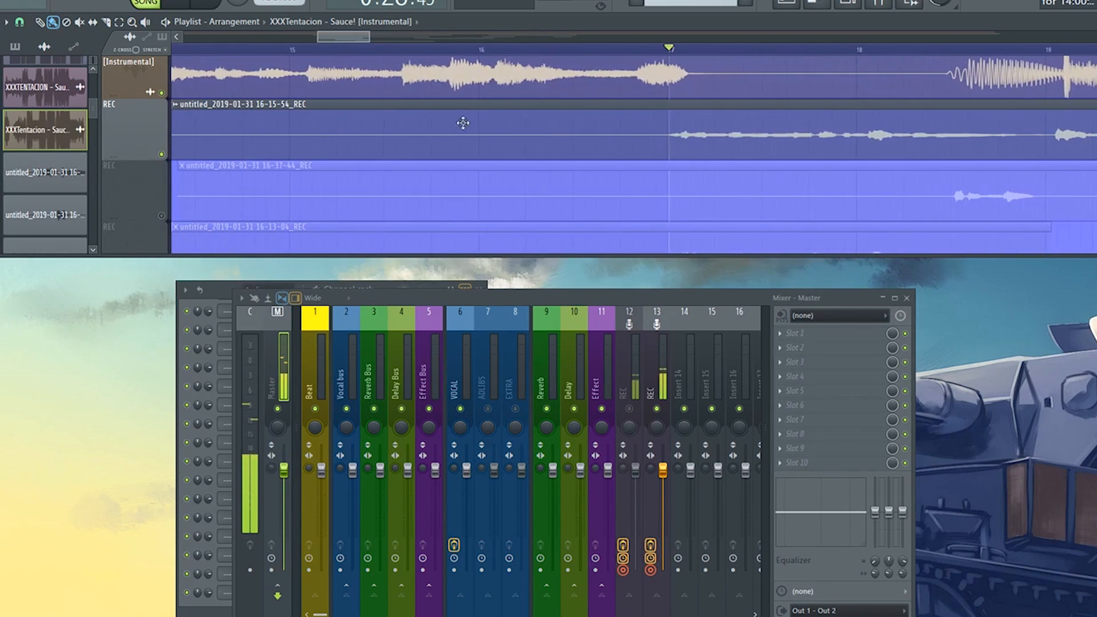
left_click(107, 23)
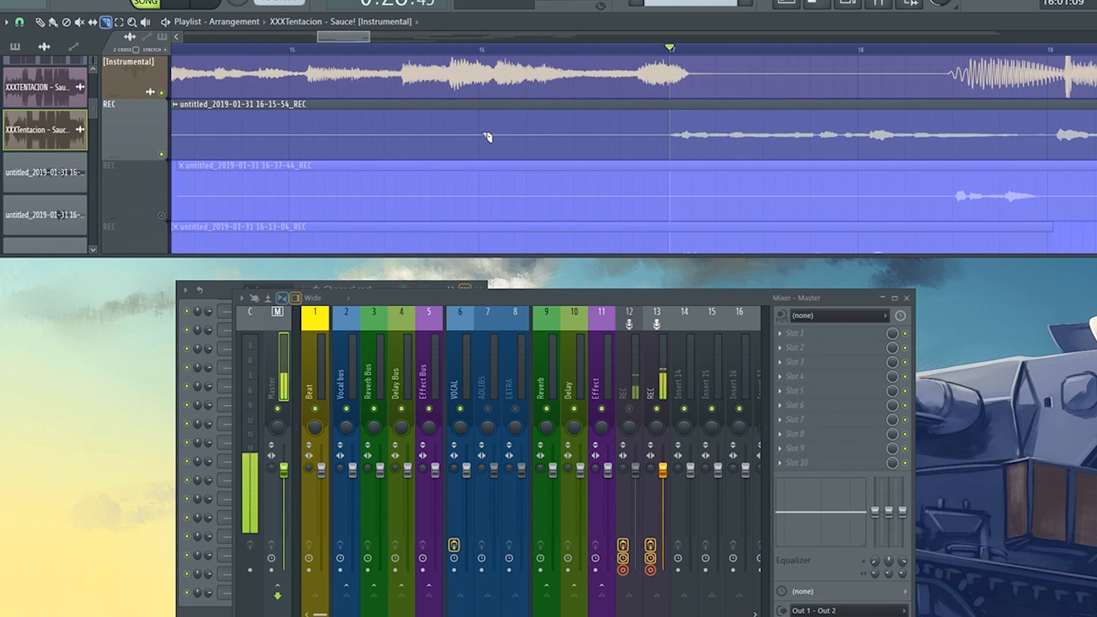
scroll(486, 136, "up", 2)
left_click_drag(481, 136, 480, 136)
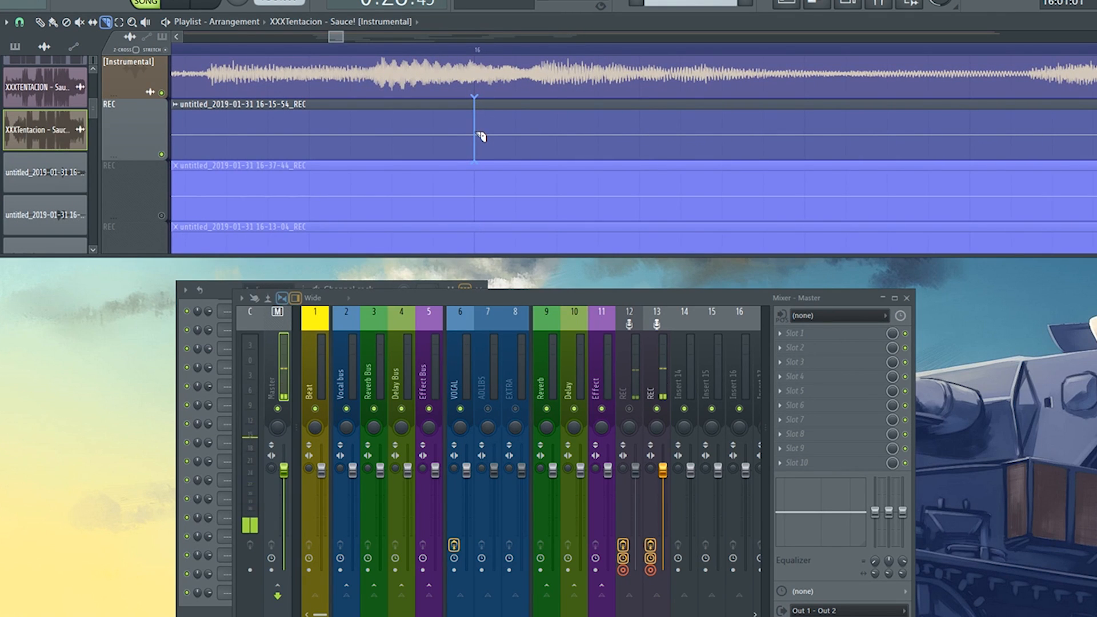
left_click_drag(482, 136, 481, 136)
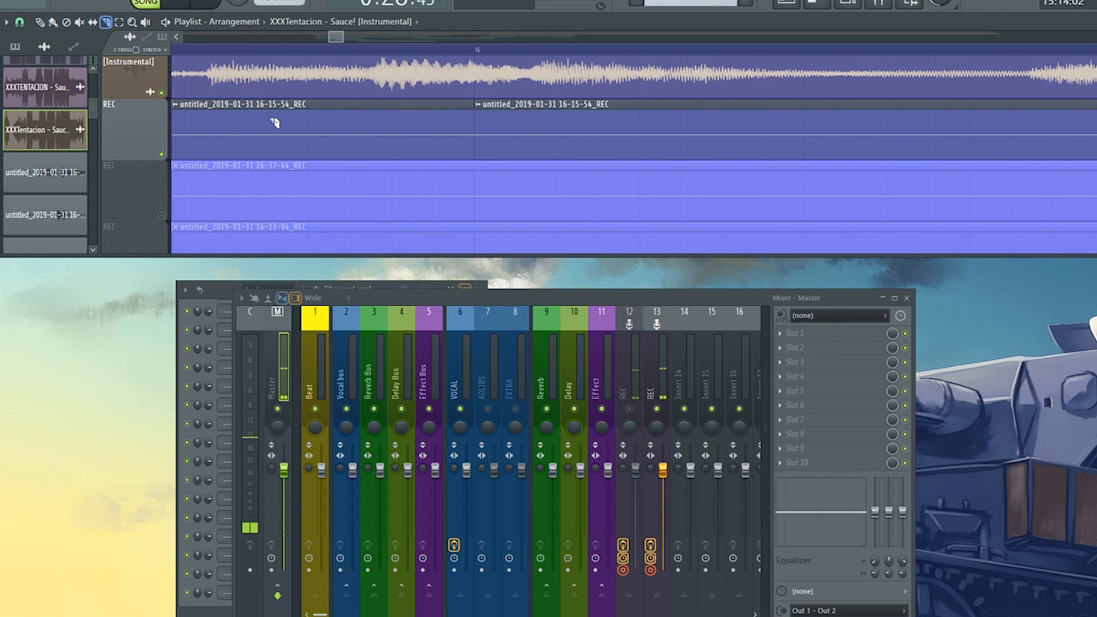
left_click(38, 23)
right_click(320, 136)
scroll(482, 139, "down", 3)
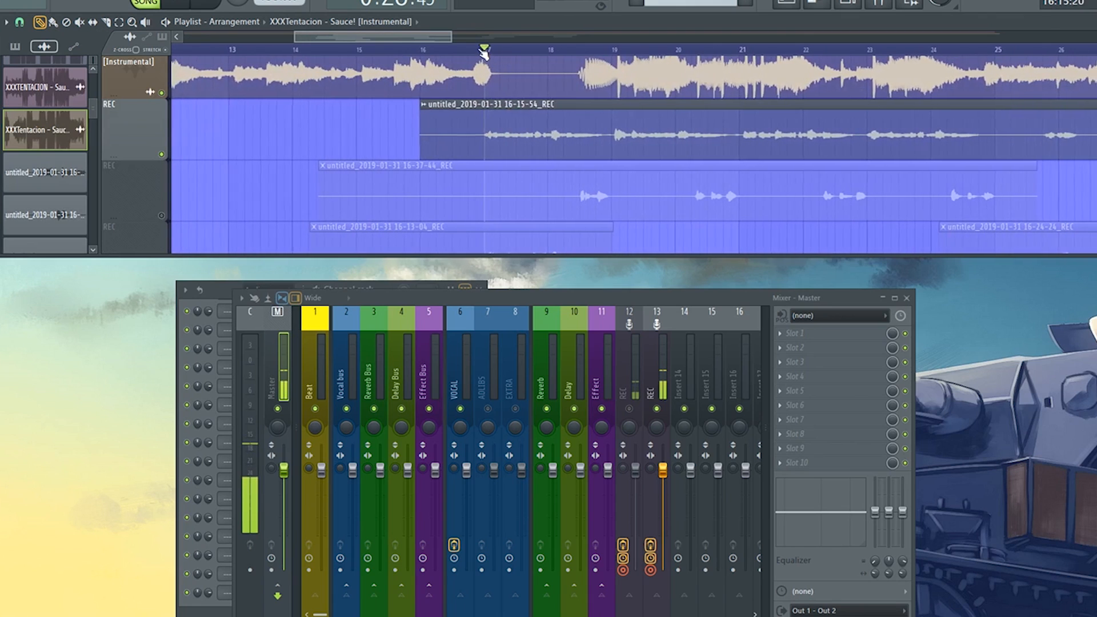
Play the trimmed first vocal clip with the instrumental from about bar 17, then stop playback.
key("space")
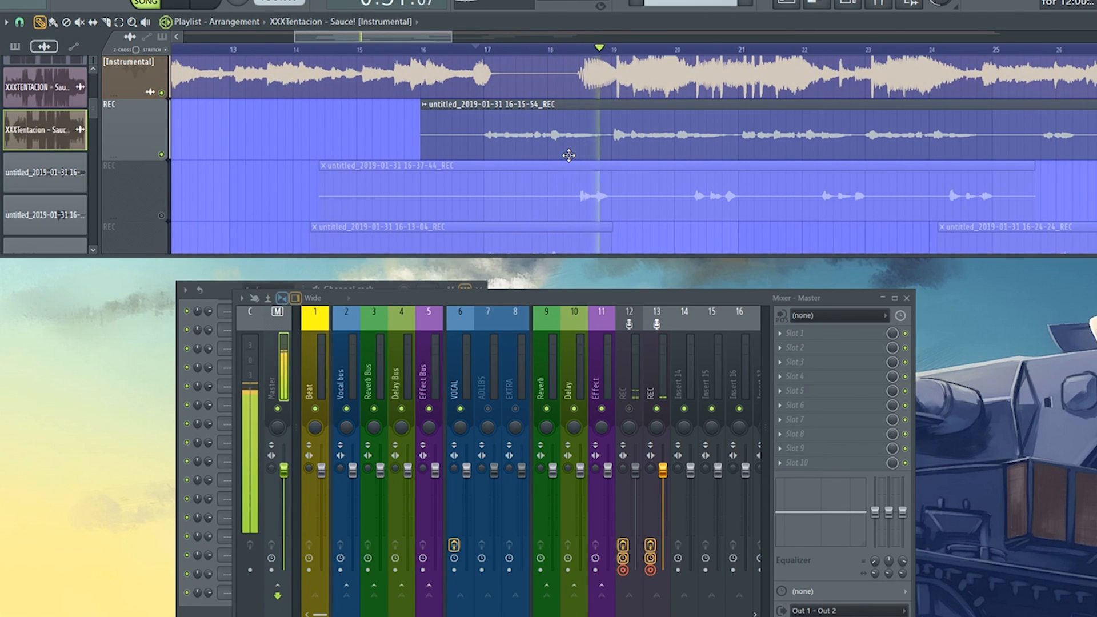
scroll(663, 154, "down", 2)
scroll(663, 163, "up", 2)
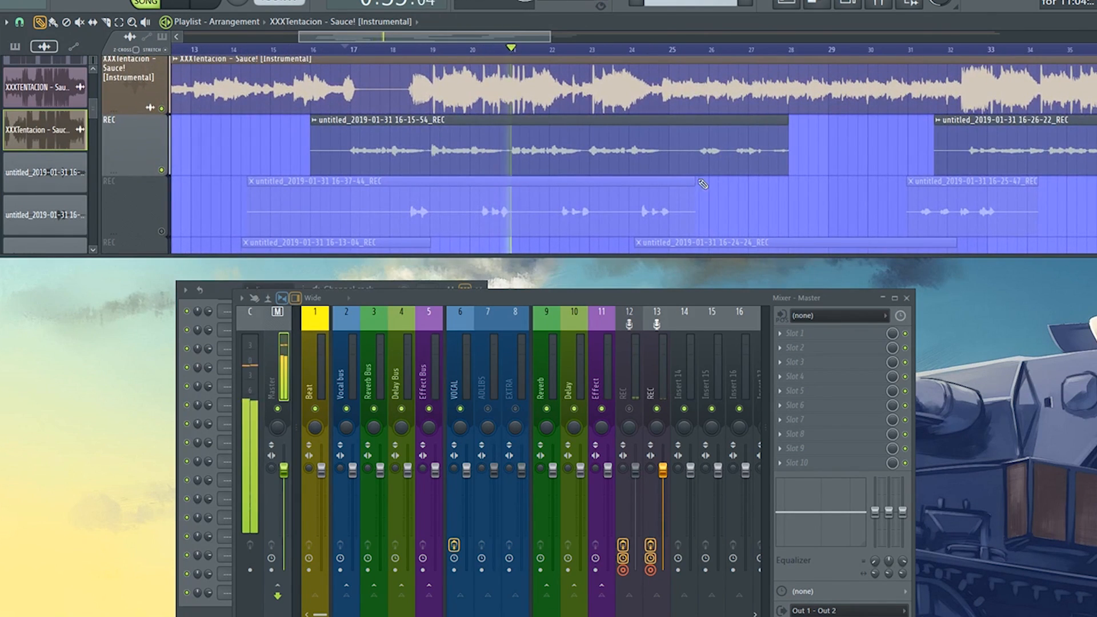
key("space")
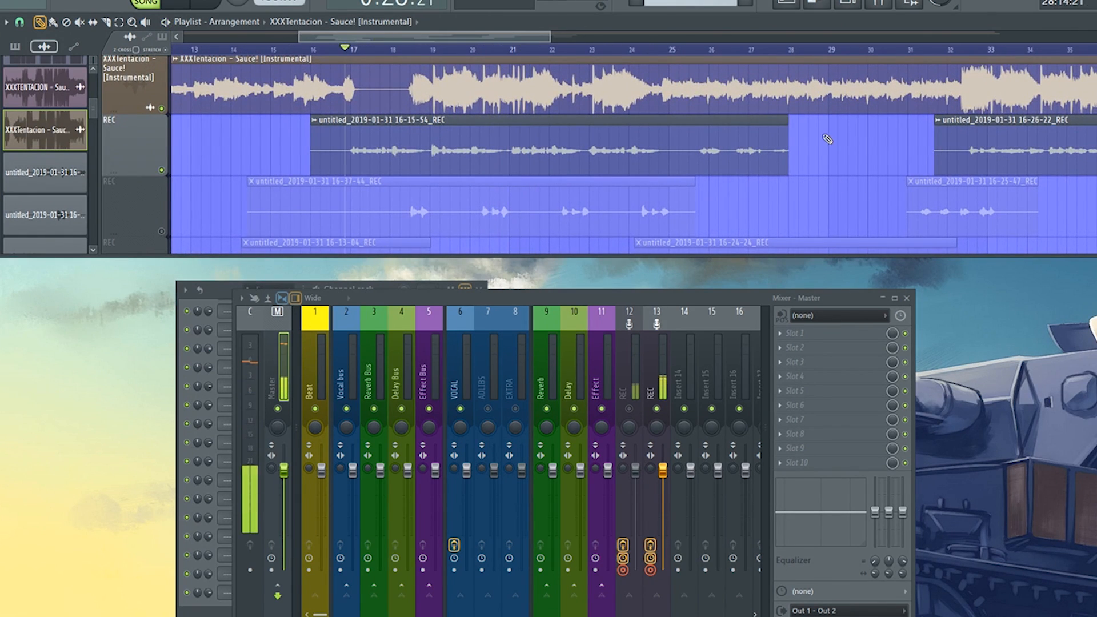
scroll(823, 137, "up", 3)
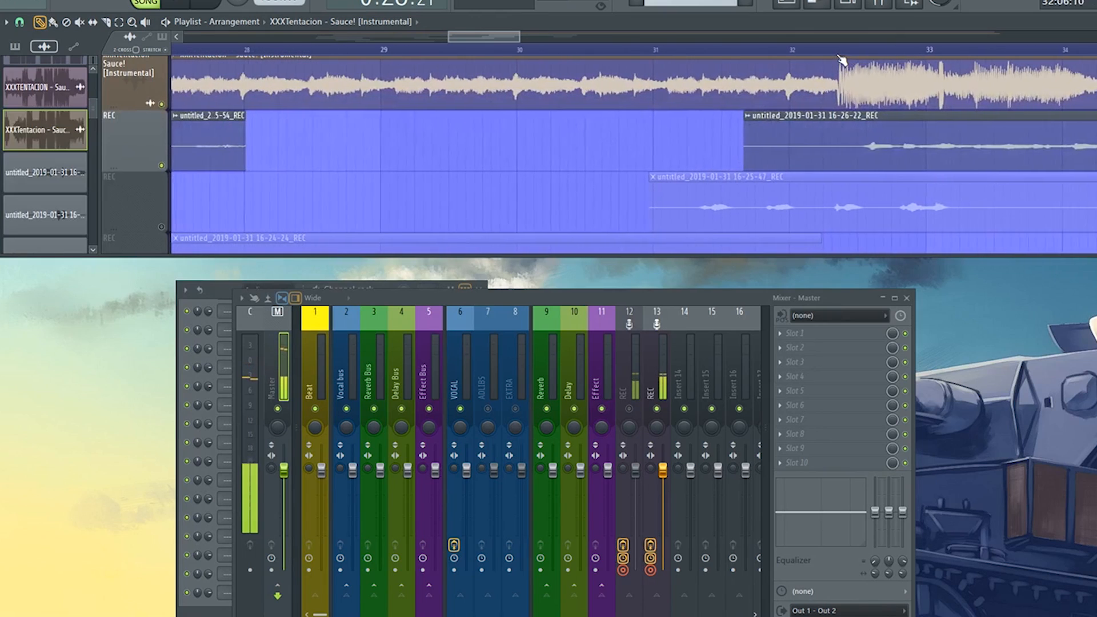
key("space")
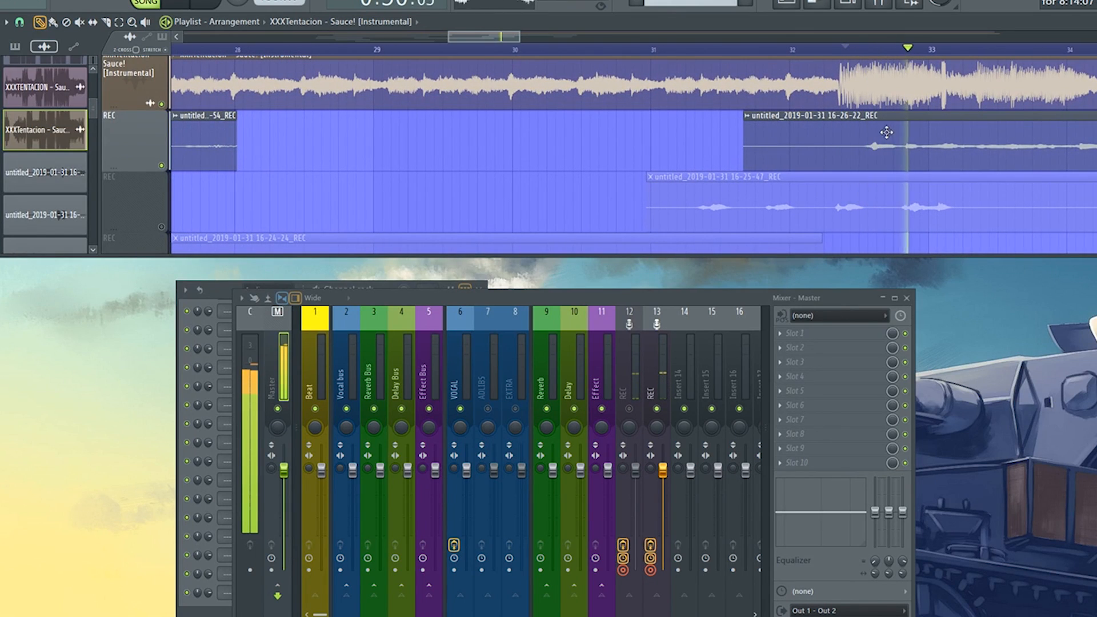
left_click(106, 22)
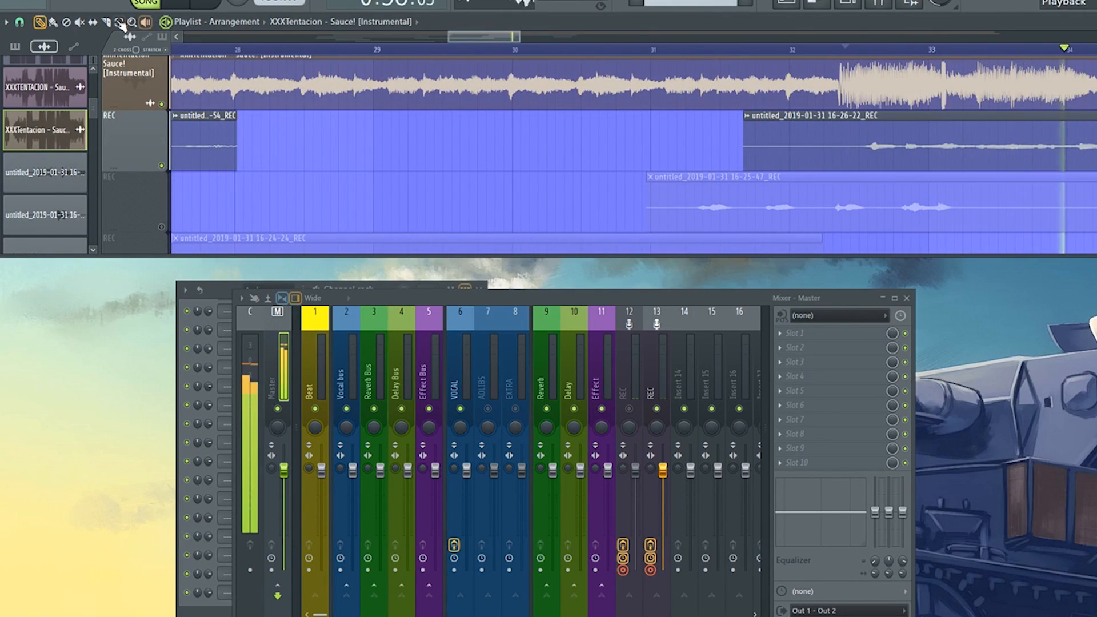
scroll(755, 172, "up", 5)
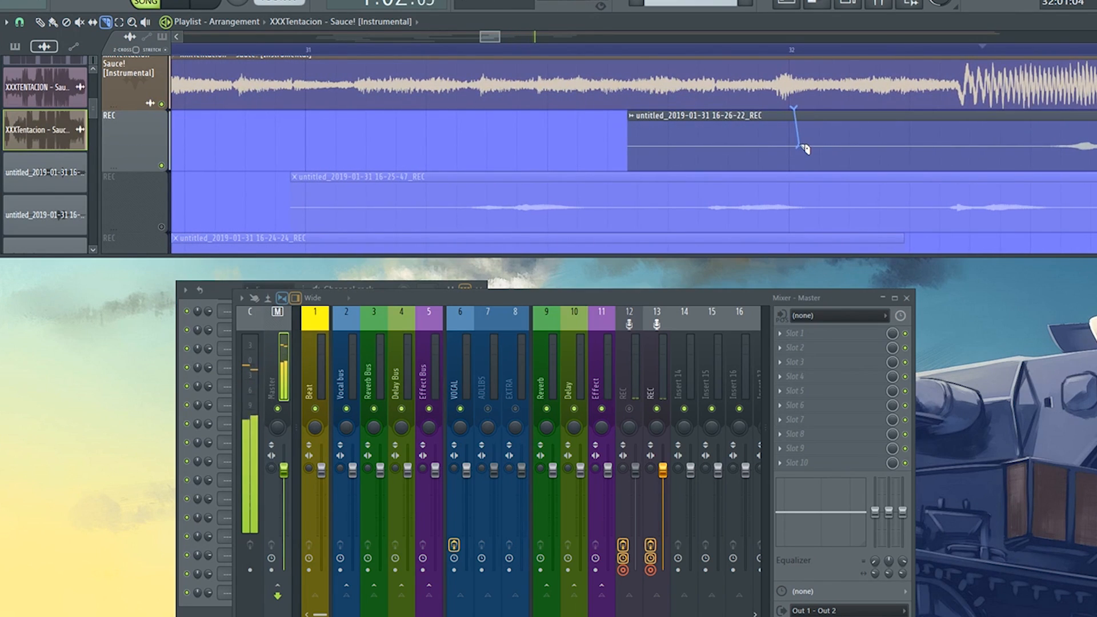
left_click_drag(804, 149, 806, 146)
scroll(800, 151, "up", 1)
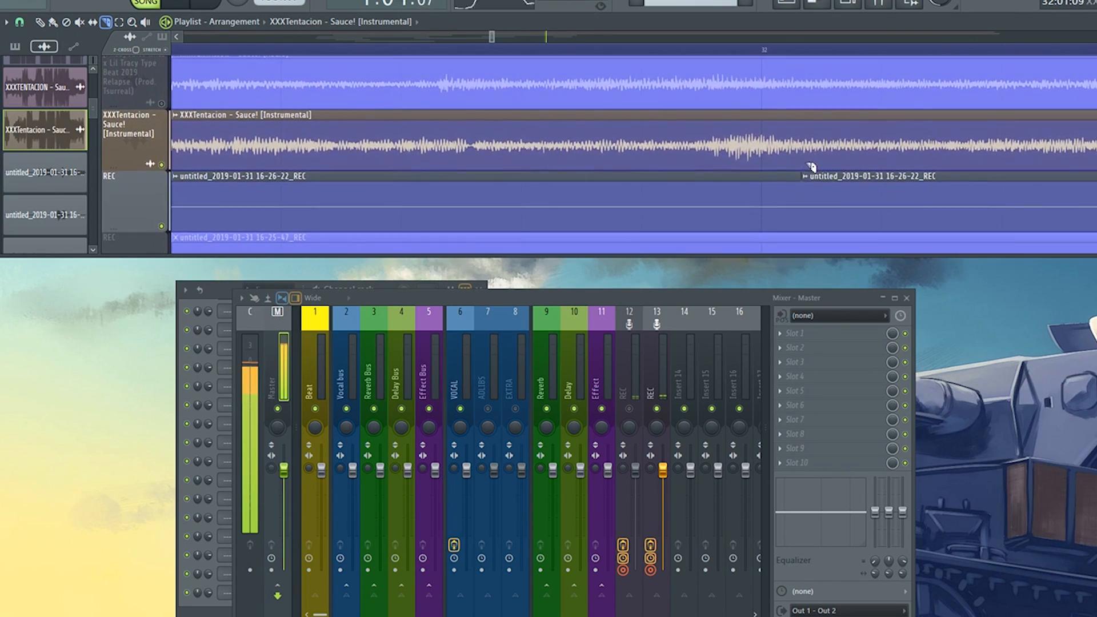
key("ctrl+z")
left_click(768, 200)
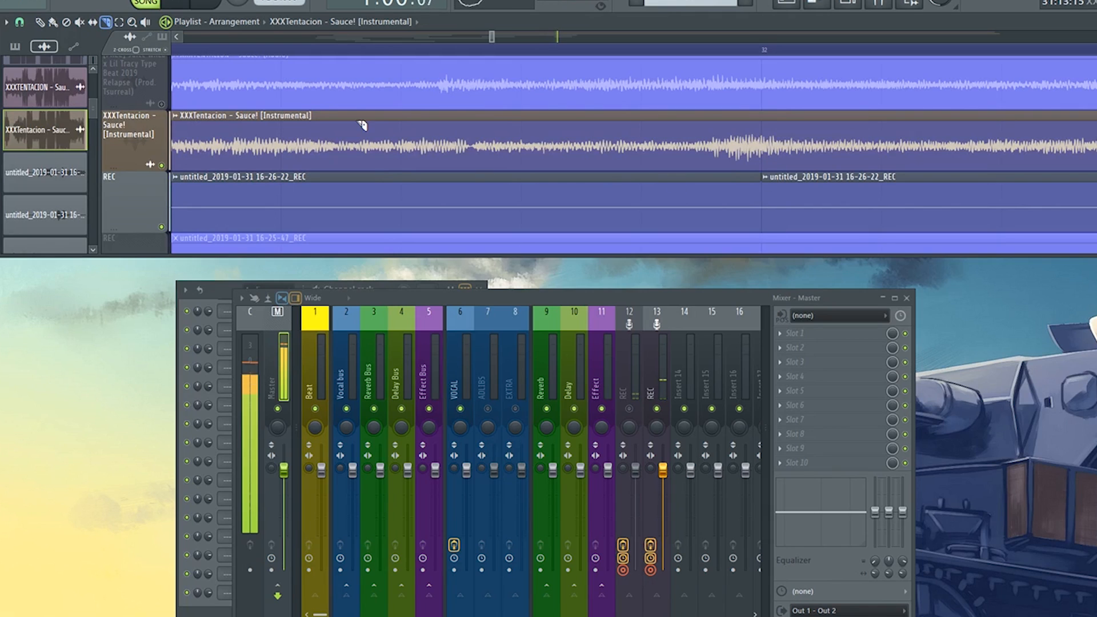
left_click(41, 24)
scroll(556, 204, "down", 6, "ctrl")
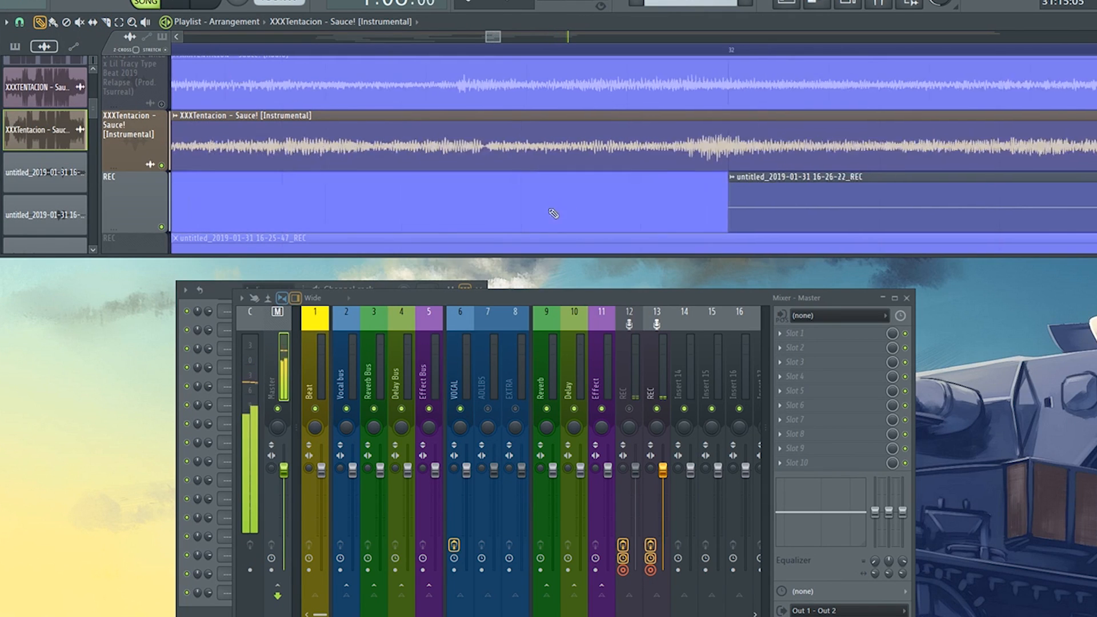
scroll(656, 225, "up", 7, "ctrl")
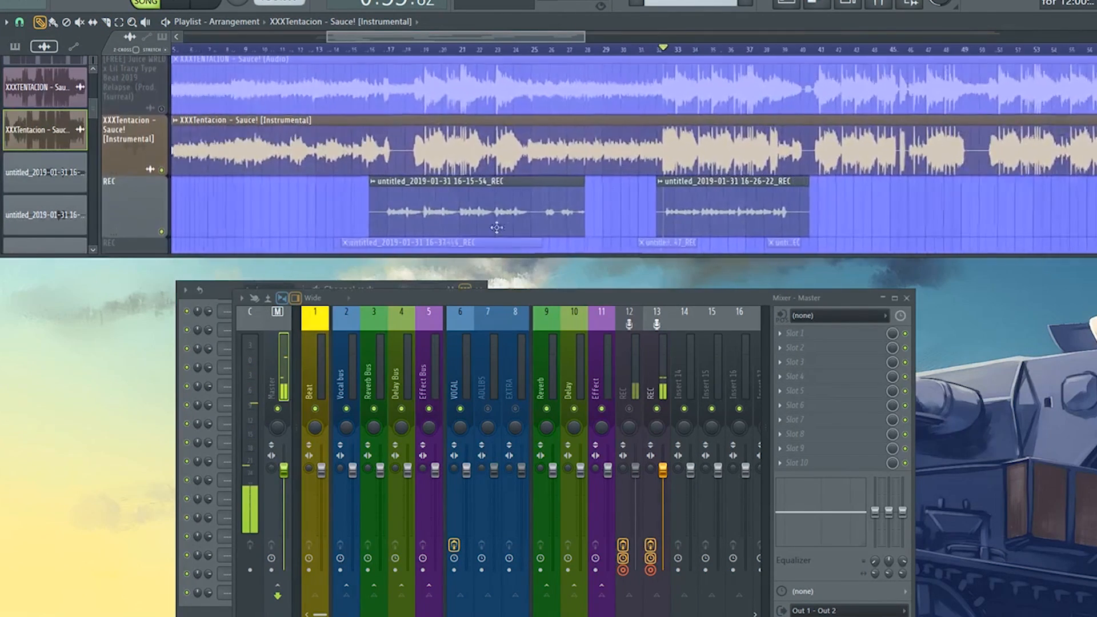
scroll(656, 225, "up", 3, "ctrl")
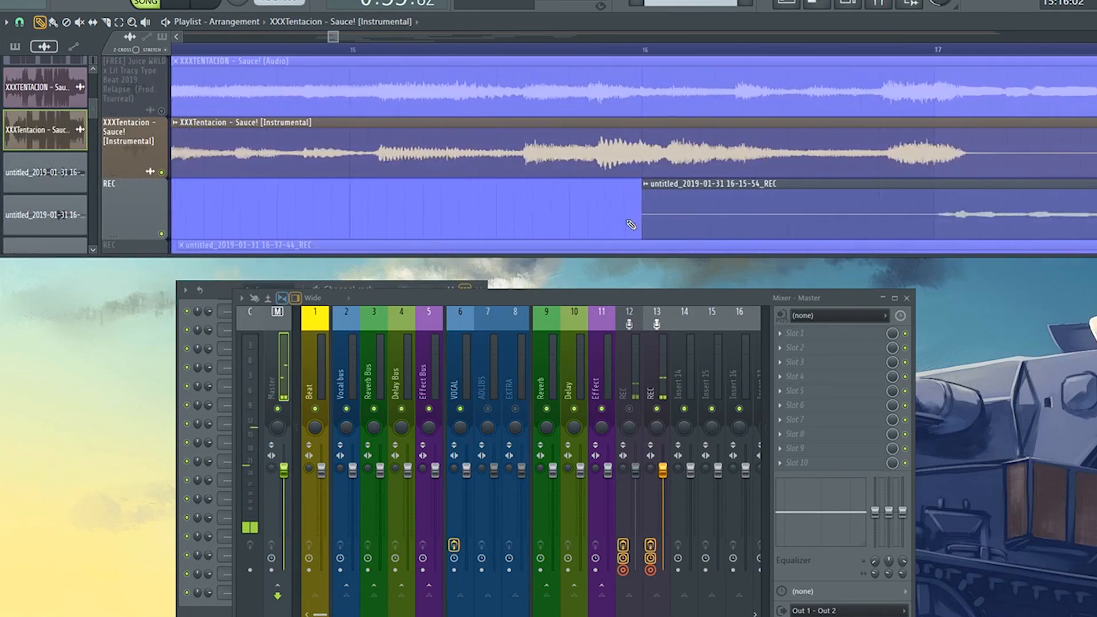
scroll(718, 211, "down", 8, "ctrl")
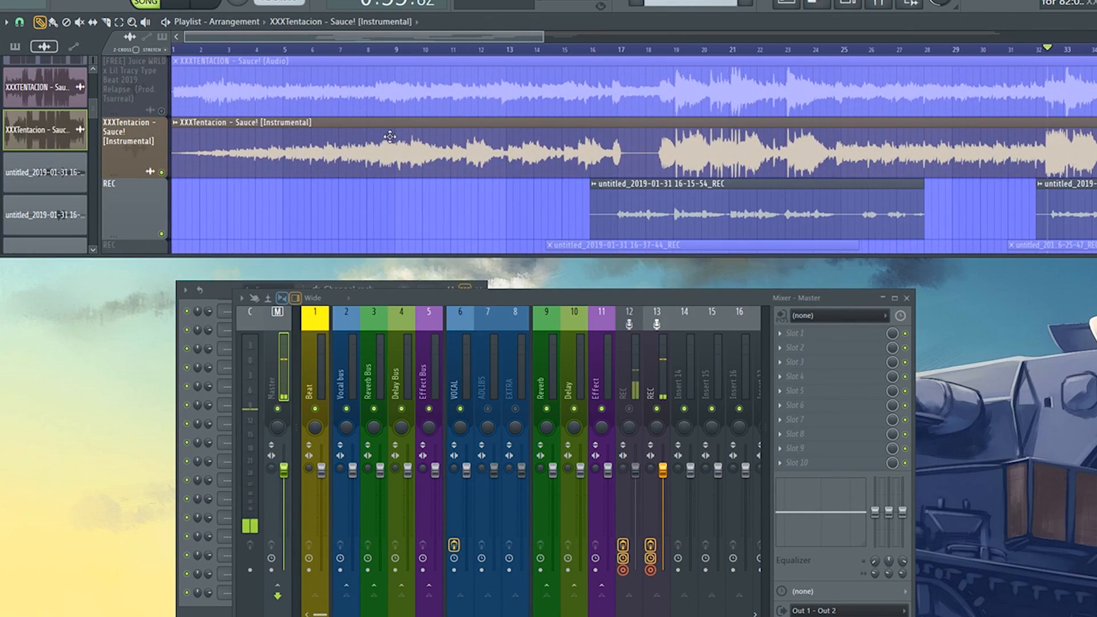
Rename the first REC playlist track as MAIN VOCALS and colour it olive yellow.
right_click(117, 209)
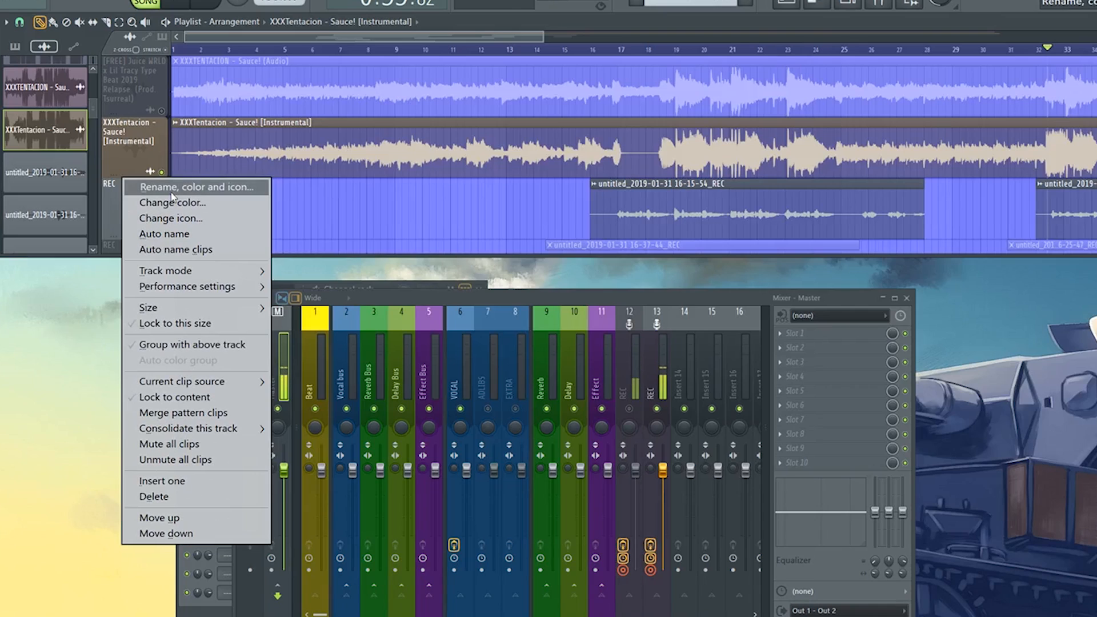
left_click(154, 184)
type("MAIN VOCALS")
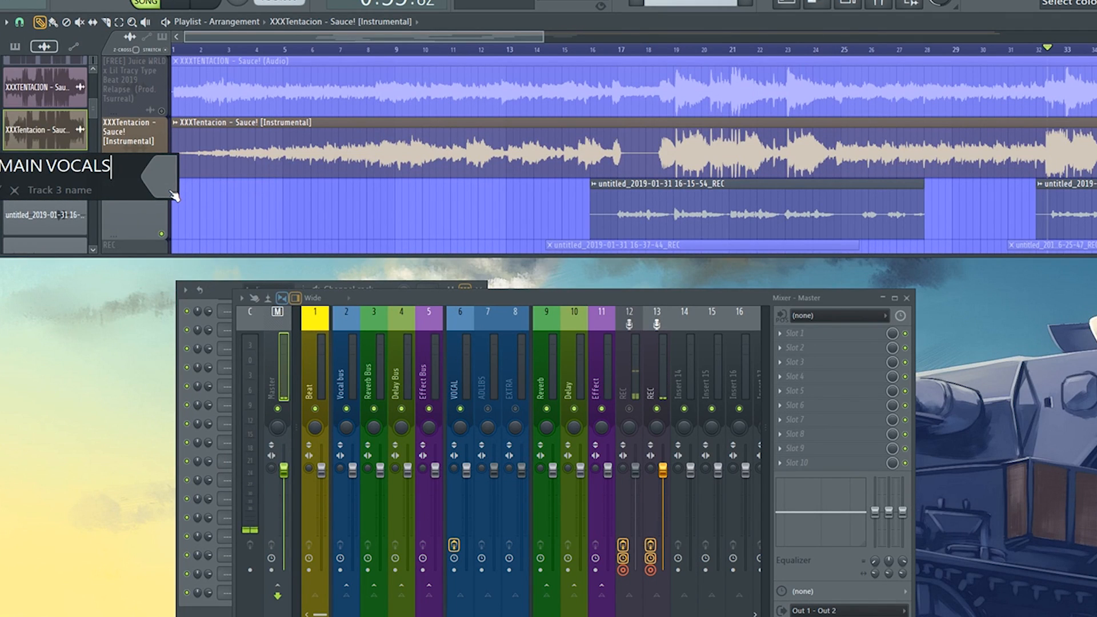
left_click(171, 192)
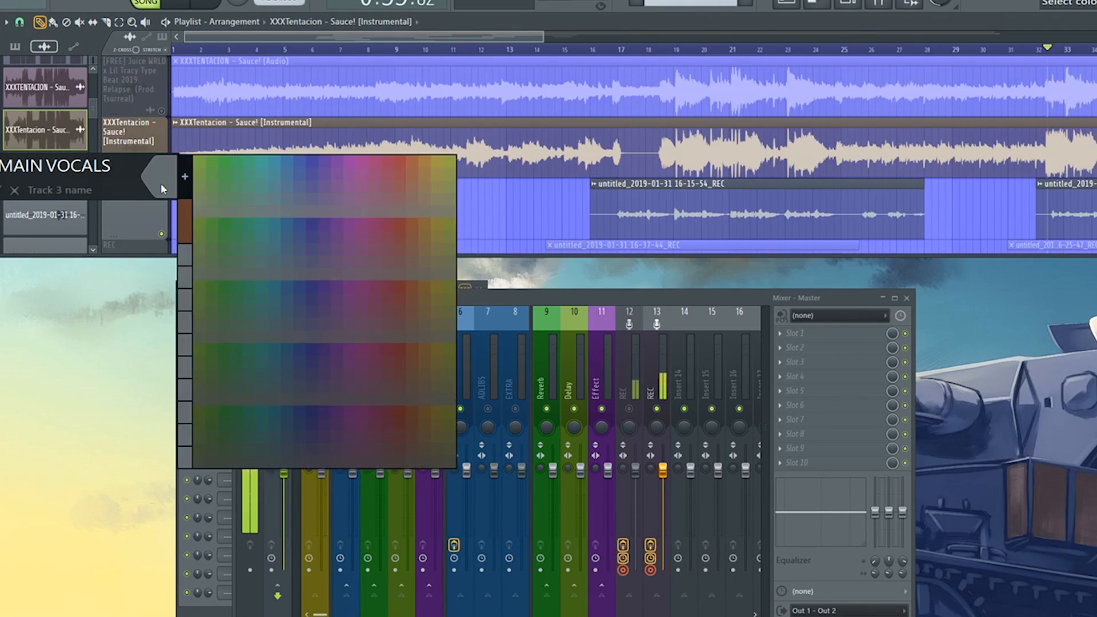
left_click(450, 160)
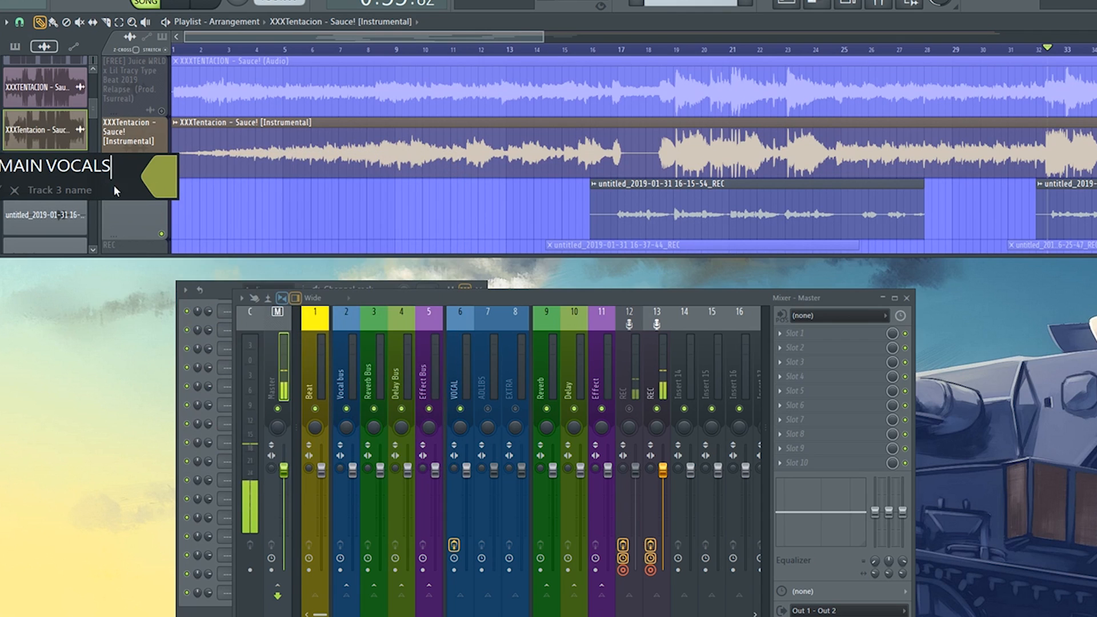
key("Return")
scroll(506, 186, "up", 4)
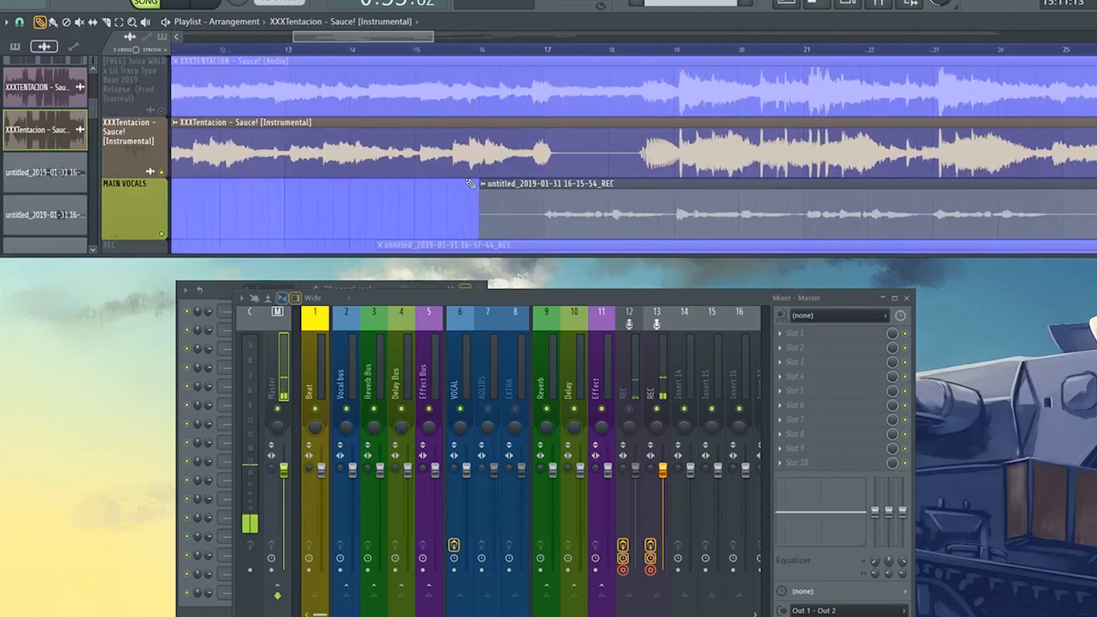
scroll(575, 194, "up", 1)
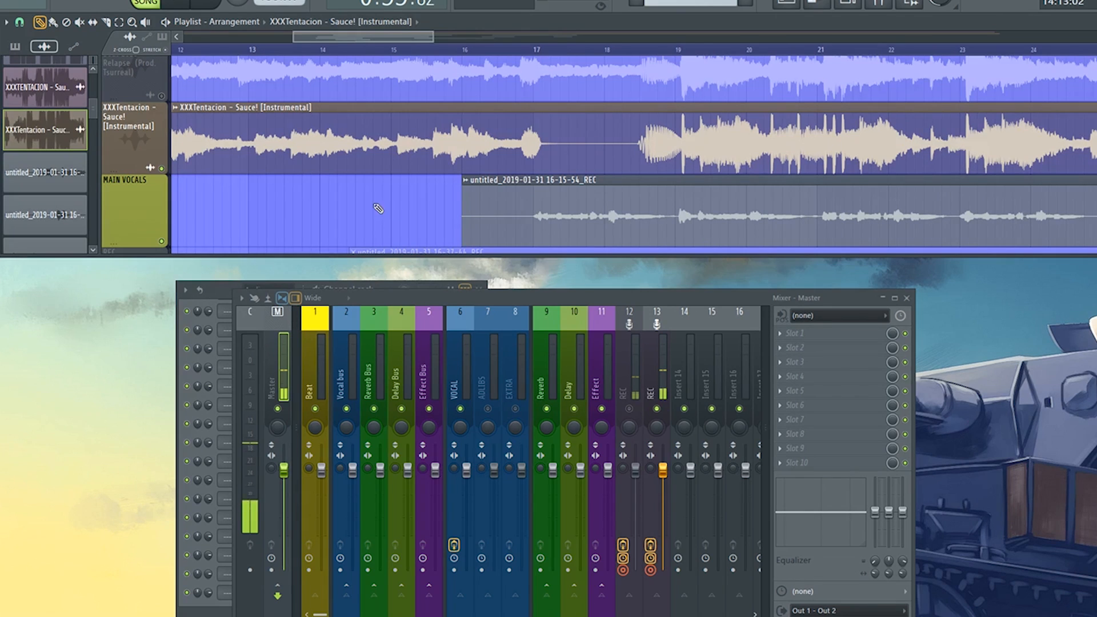
double_click(547, 193)
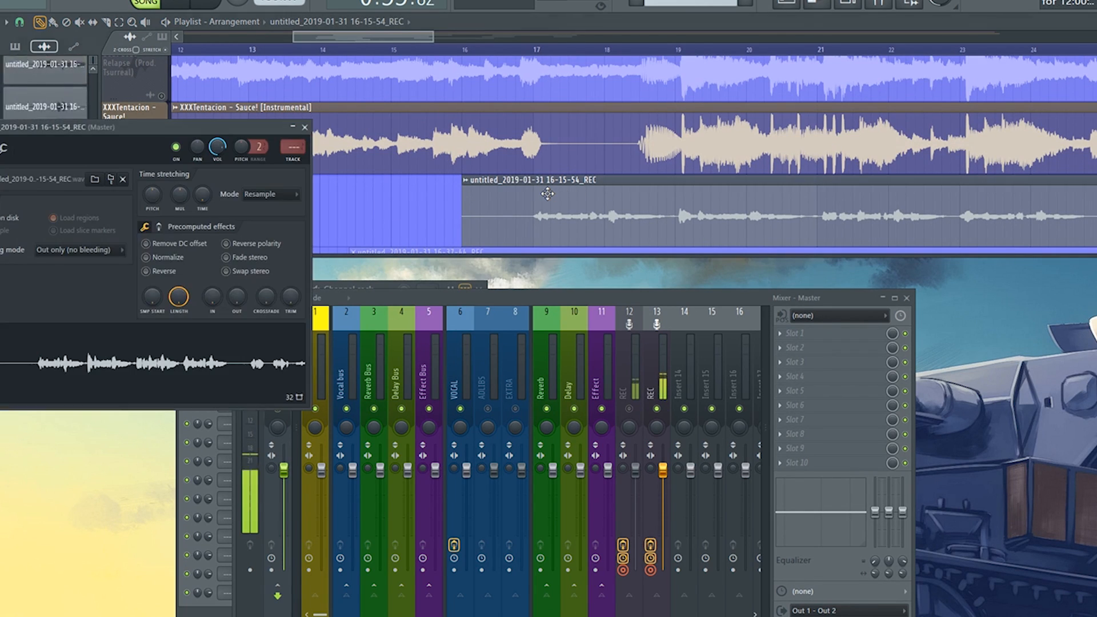
left_click_drag(294, 147, 294, 135)
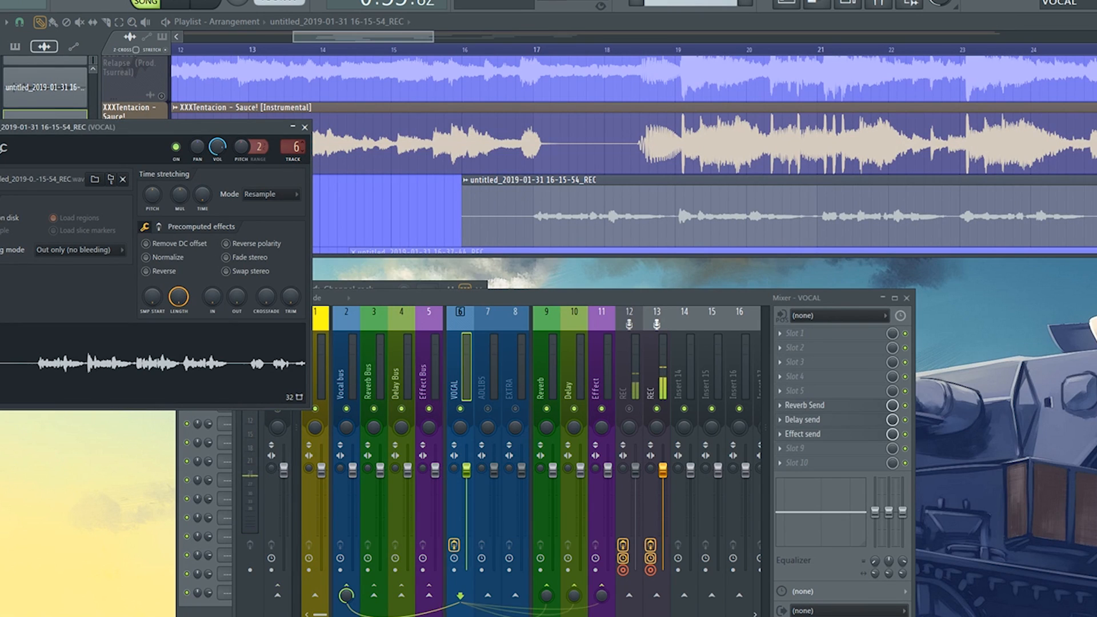
left_click(305, 127)
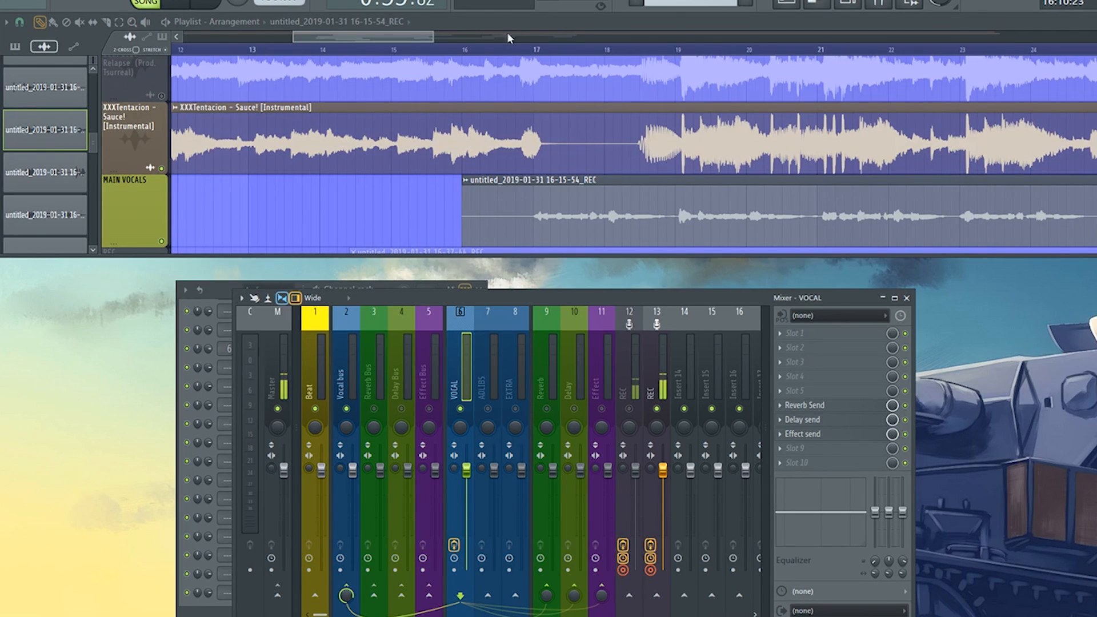
Play the routed vocal from about bar 17, stop, and solo the MAIN VOCALS track so the instrumental and all other tracks are muted.
key("space")
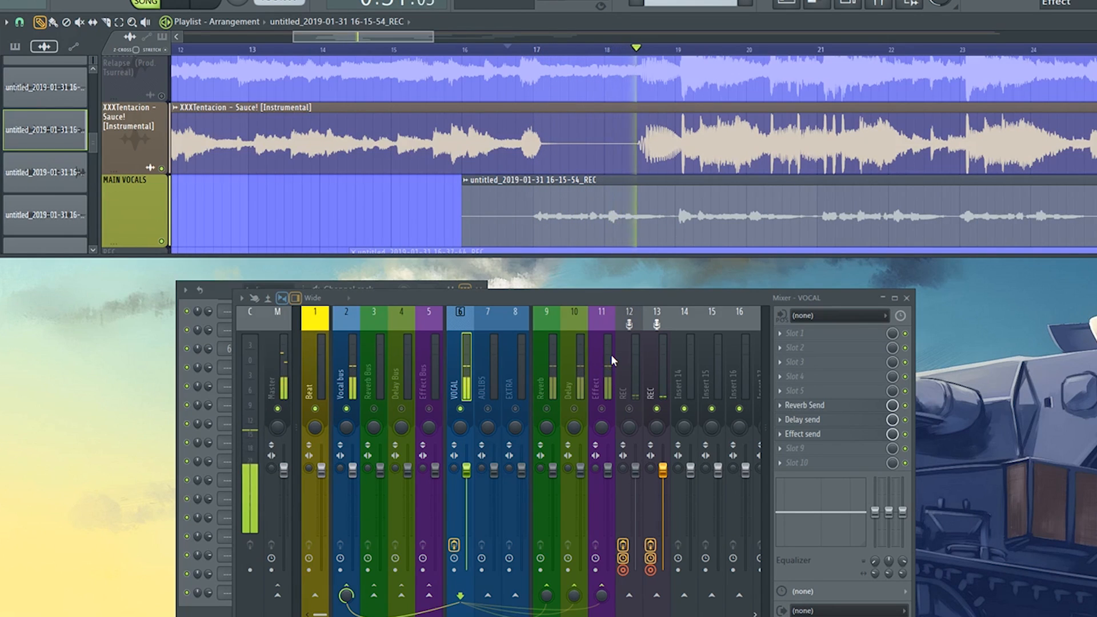
right_click(161, 169)
right_click(161, 168)
left_click(162, 169)
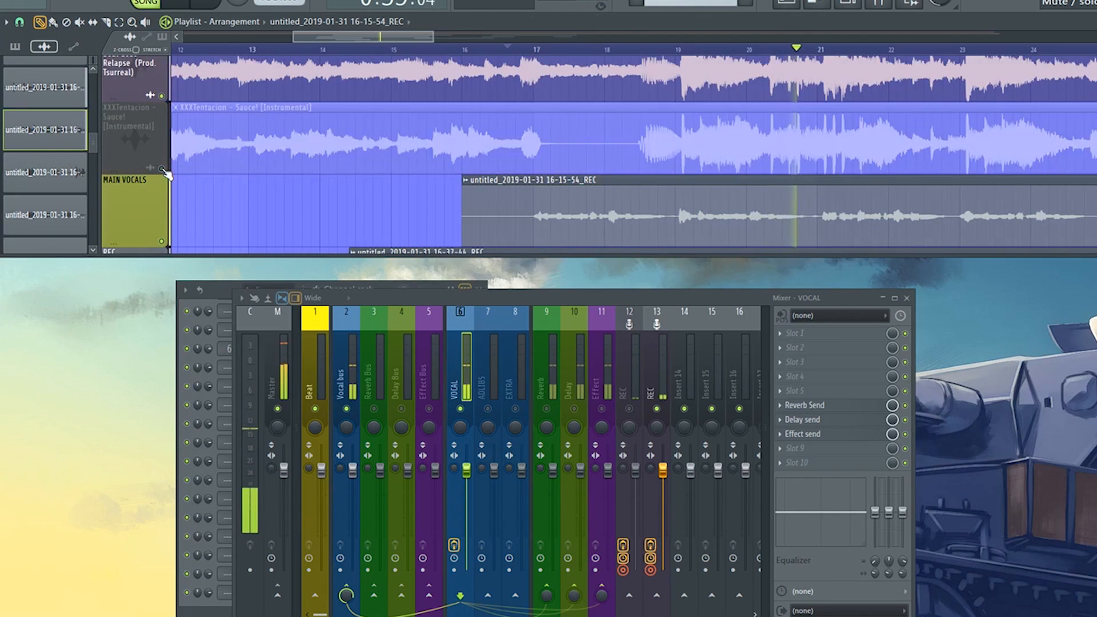
key("space")
left_click(163, 98)
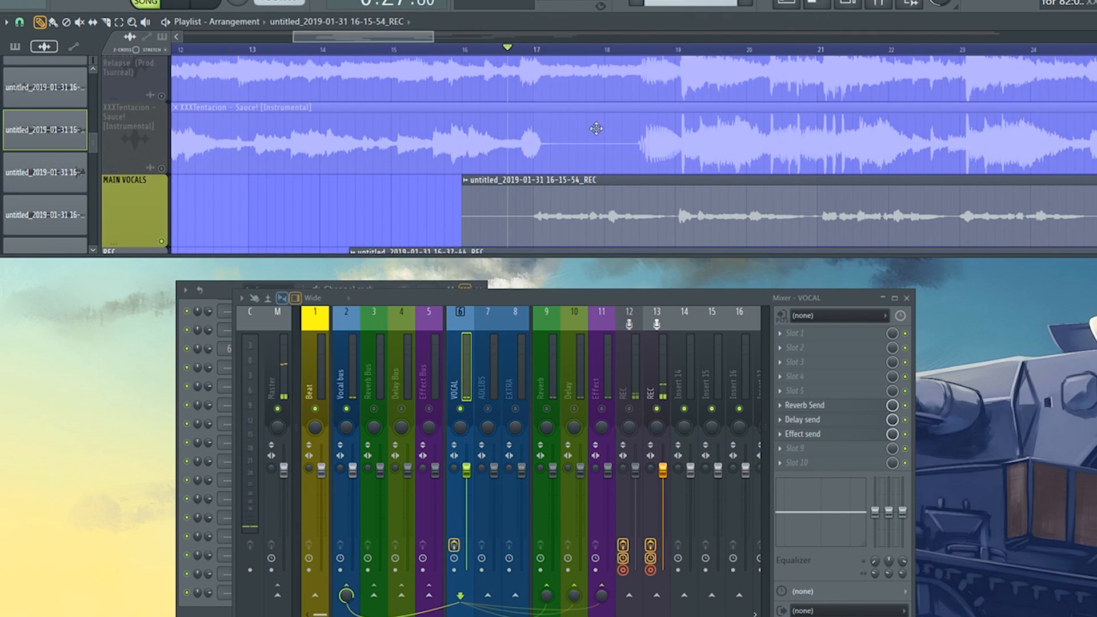
left_click(162, 242)
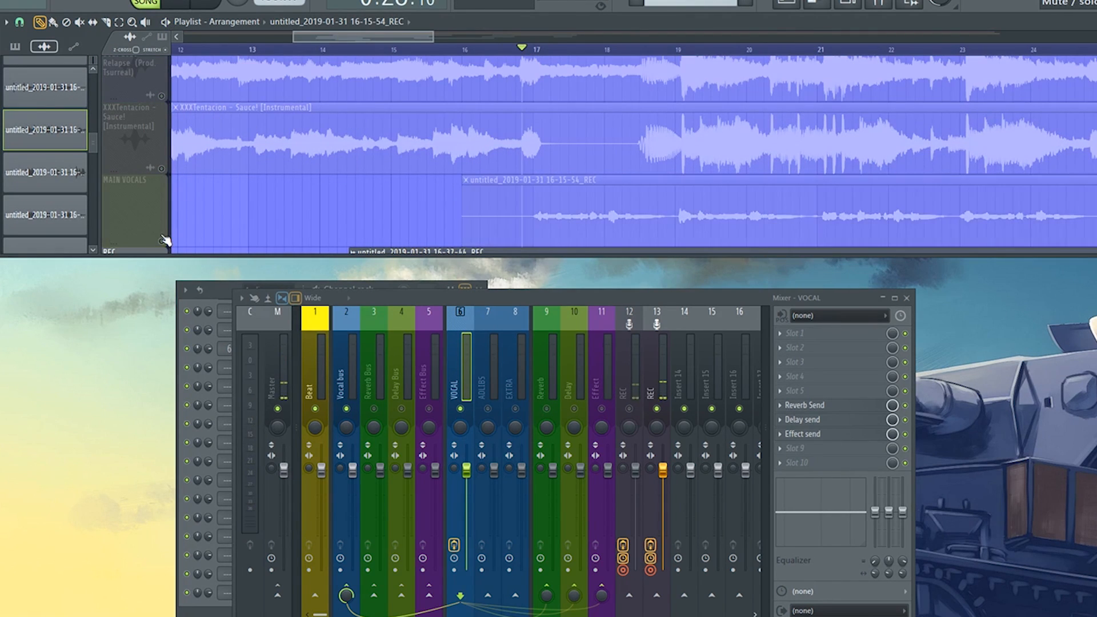
left_click(162, 242)
right_click(162, 242)
Move the Reverb, Delay and Effect sends of the VOCAL mixer track down to slots 7, 8 and 9 during playback, then stop.
key("space")
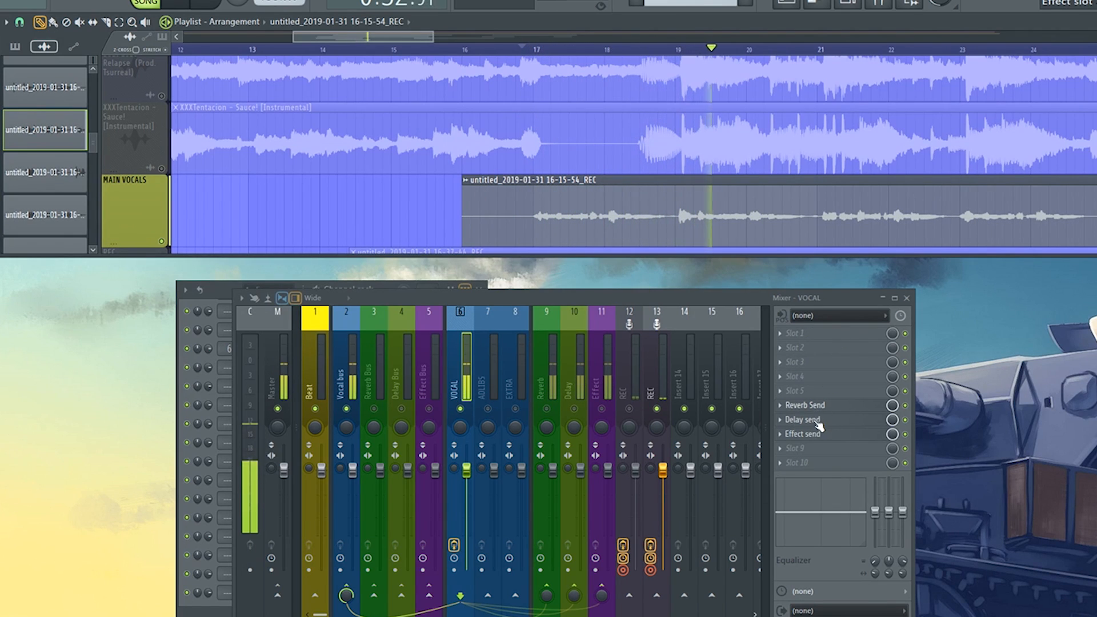
scroll(816, 438, "down", 1)
scroll(812, 420, "down", 1)
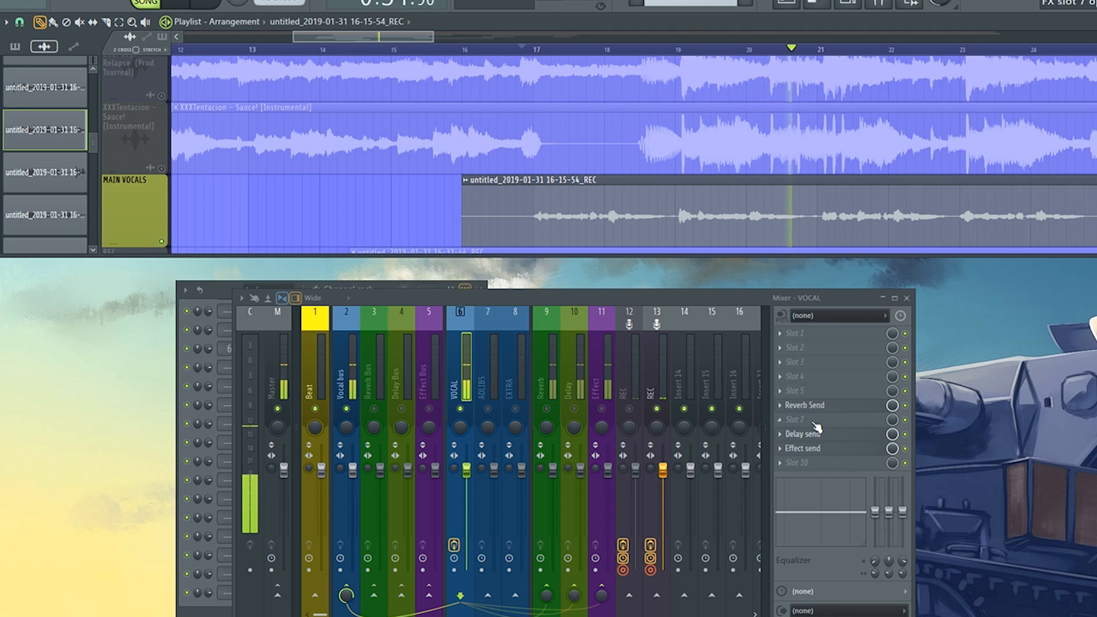
scroll(811, 405, "down", 1)
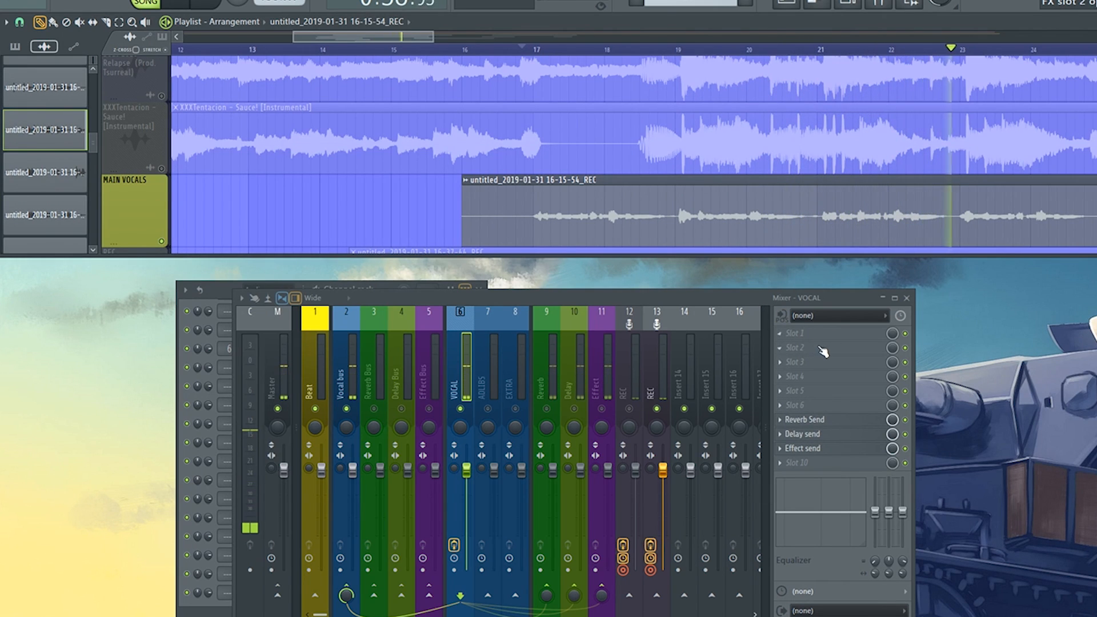
key("space")
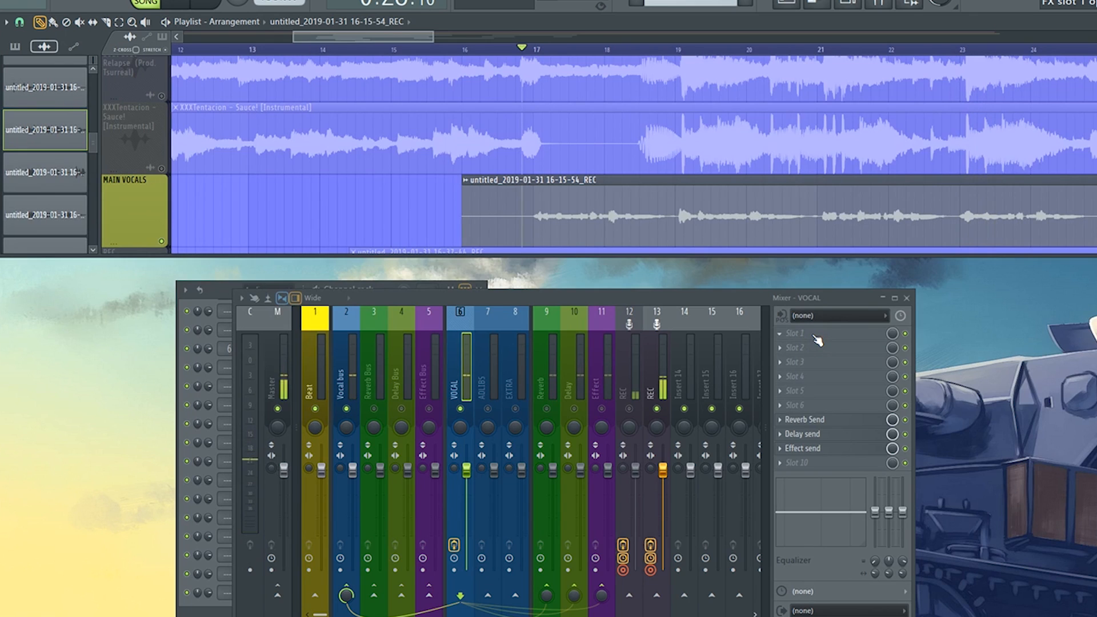
Load Fruity Parametric EQ 2 into slot 1 of the VOCAL mixer track and place its window over the mixer.
scroll(688, 216, "up", 2)
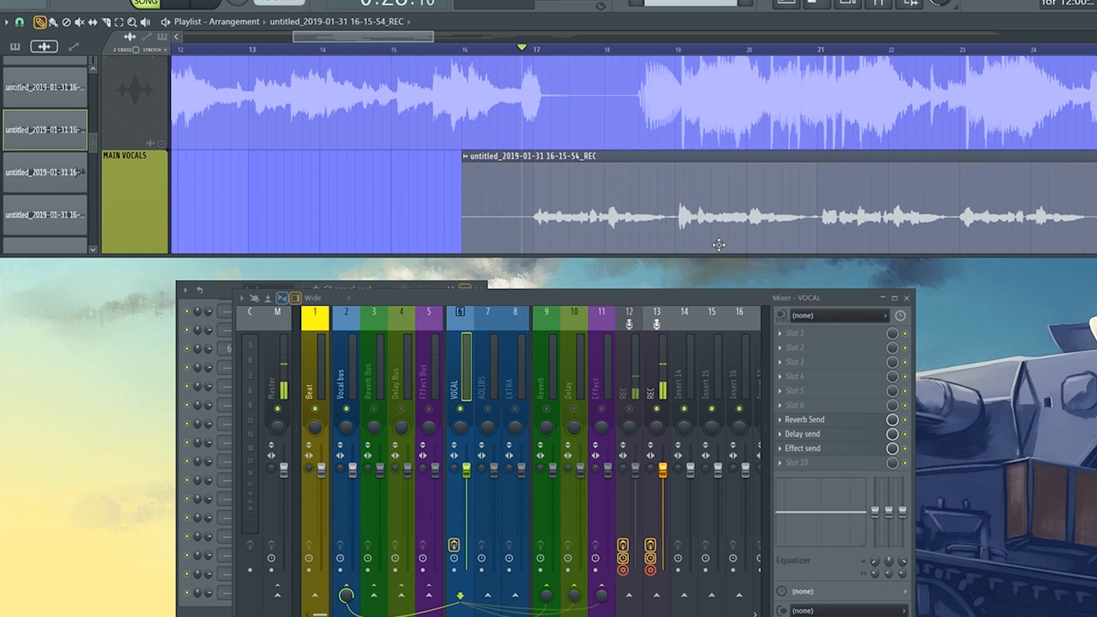
left_click(825, 339)
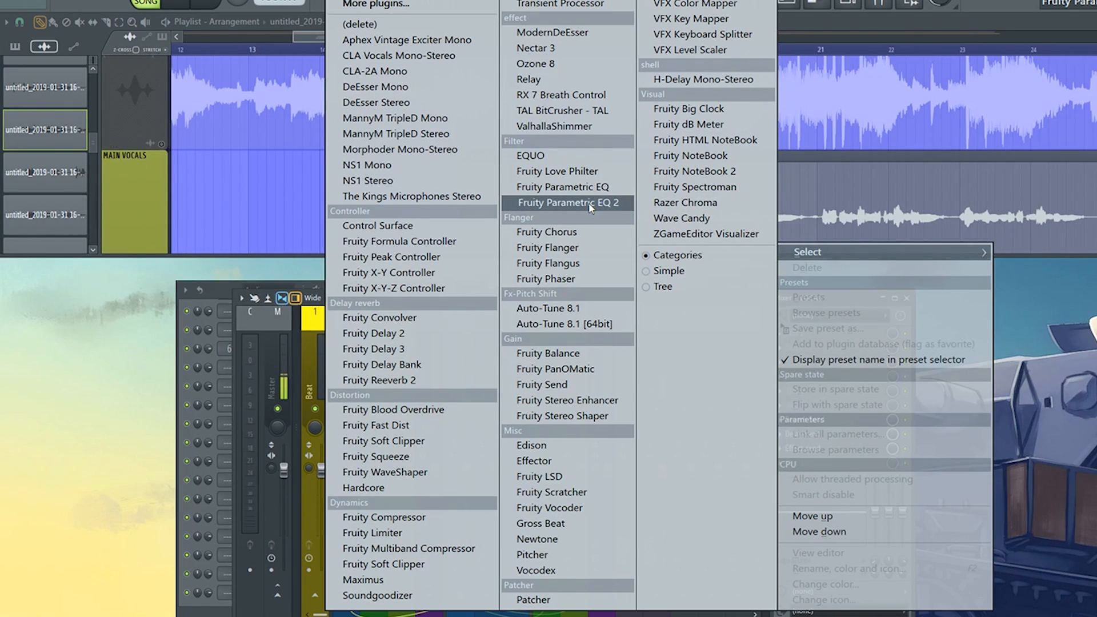
left_click(591, 208)
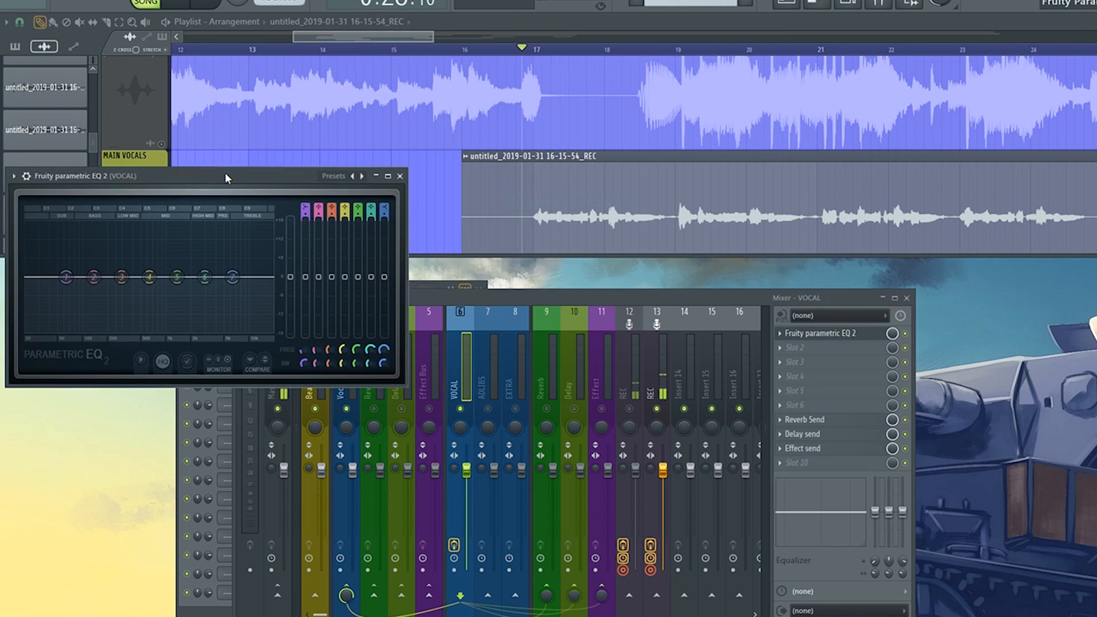
left_click_drag(225, 172, 605, 214)
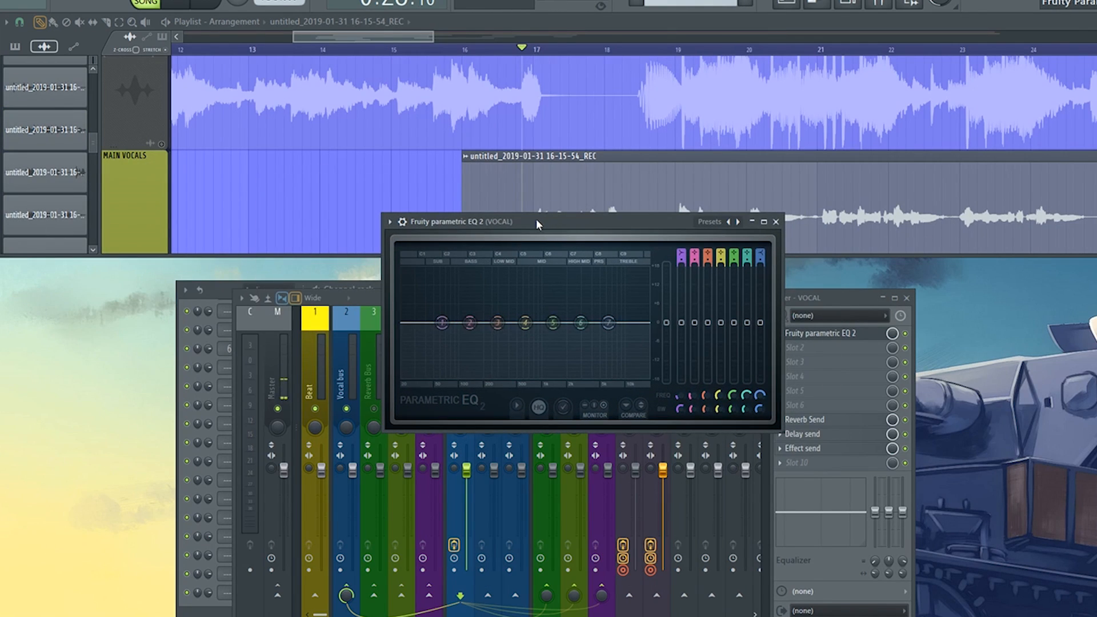
left_click_drag(536, 218, 526, 212)
Boost EQ band 2 to 18 dB with a narrow bandwidth and sweep it to about 246 Hz during playback, then stop.
left_click_drag(465, 322, 462, 268)
left_click_drag(682, 403, 682, 372)
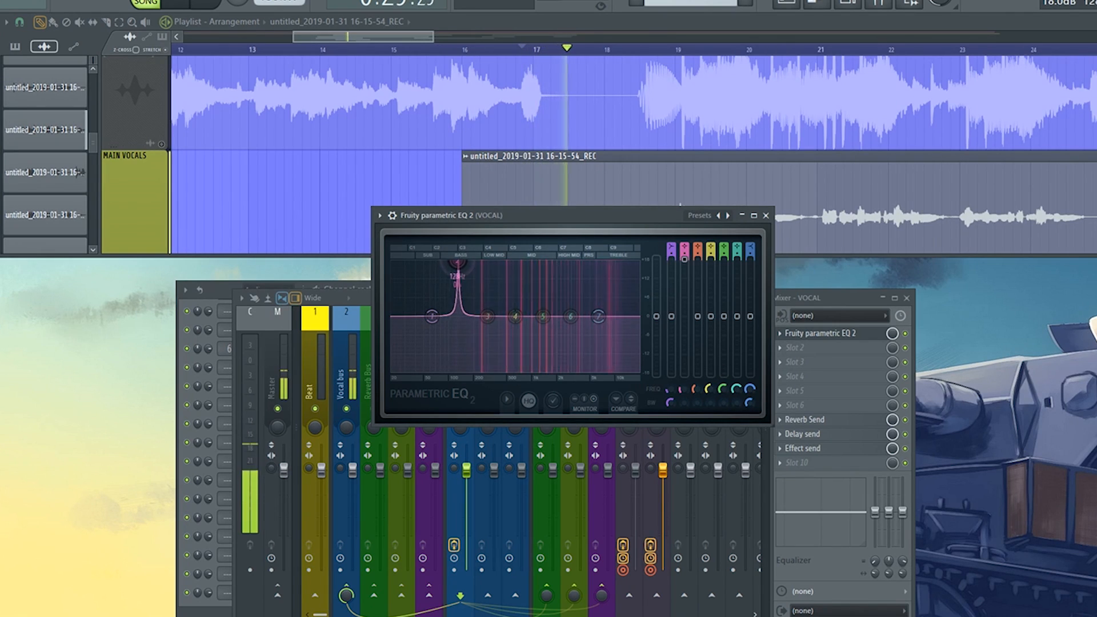
left_click_drag(456, 262, 481, 263)
key("space")
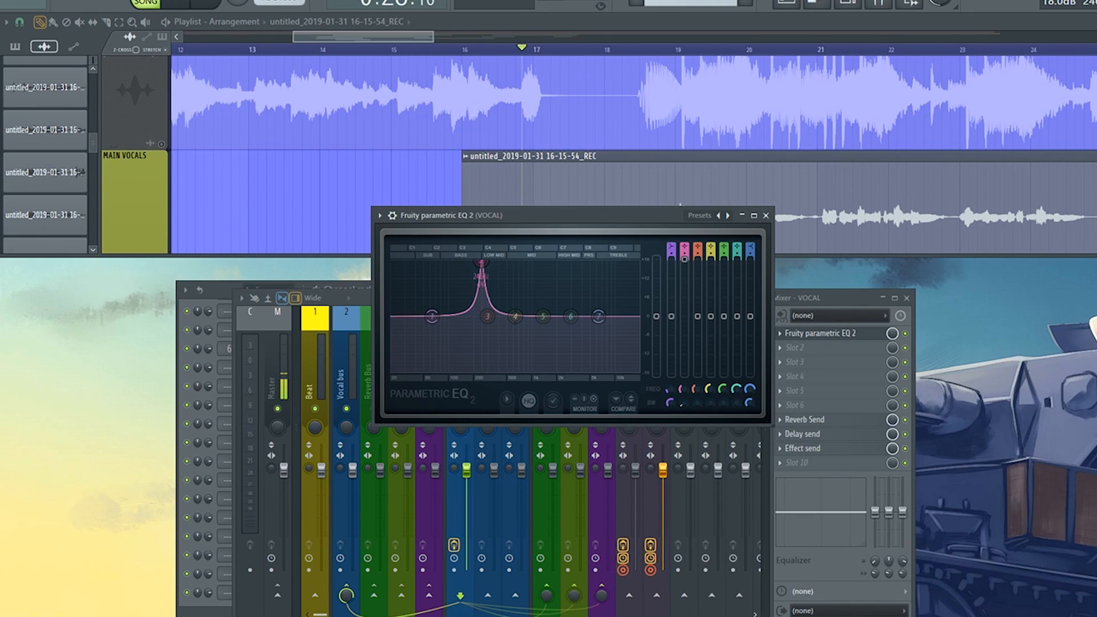
Lower EQ band 2 to a cut of about -6.1 dB while playing the solo vocal.
left_click_drag(689, 264, 689, 268)
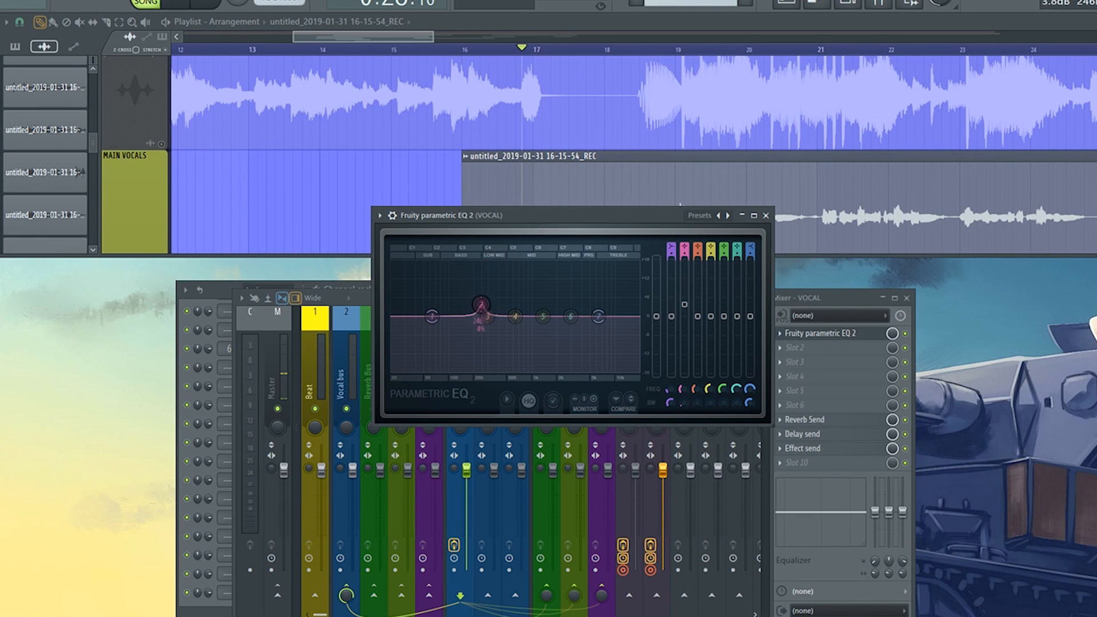
key("space")
left_click_drag(482, 324, 481, 336)
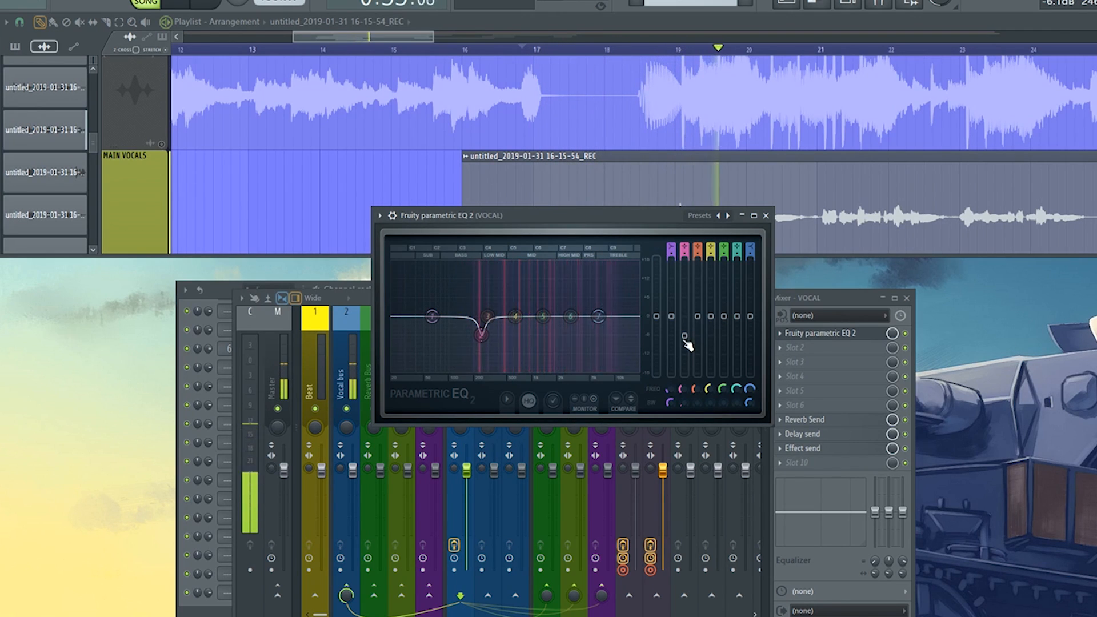
Deepen the EQ band 2 cut slightly, and sweep an 18 dB boost on band 3 to about 492 Hz during playback.
left_click_drag(686, 341, 687, 347)
key("space")
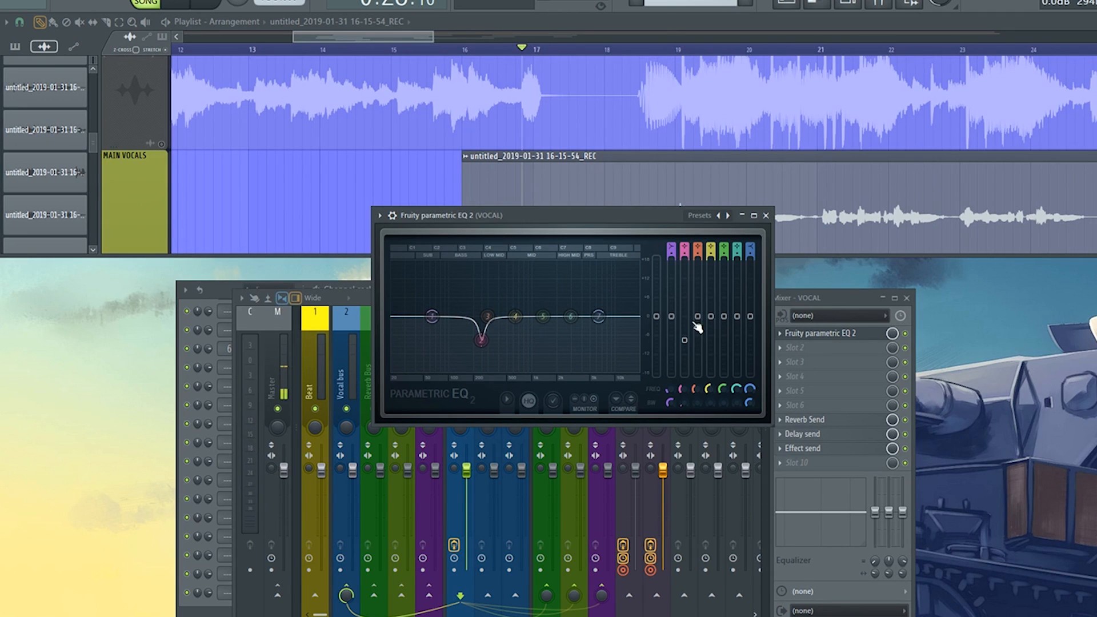
left_click_drag(703, 321, 693, 280)
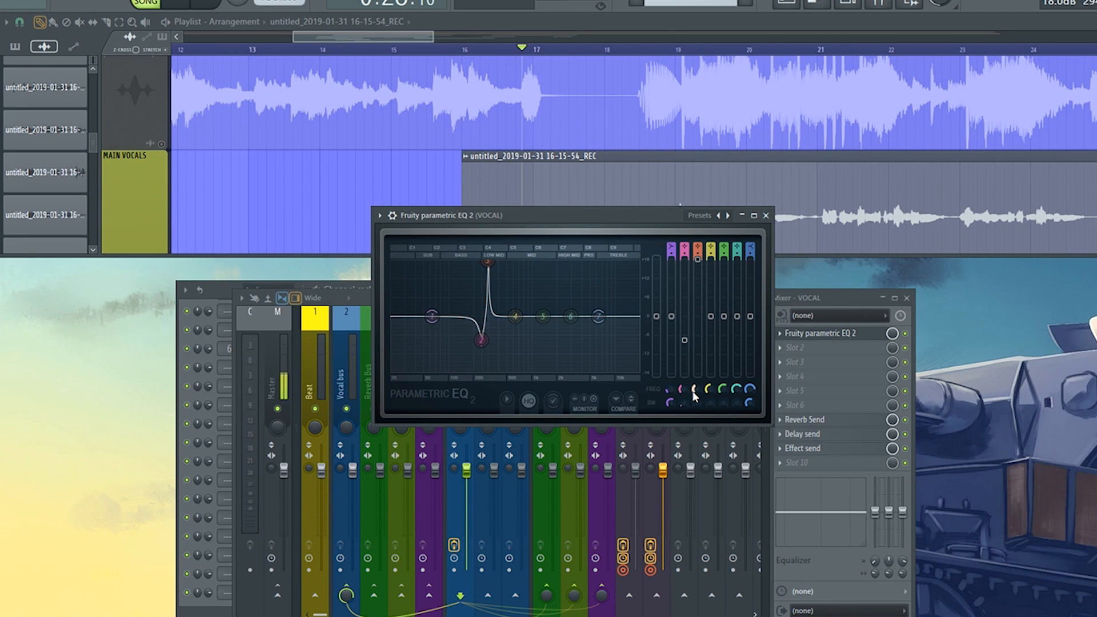
left_click_drag(694, 392, 694, 386)
key("space")
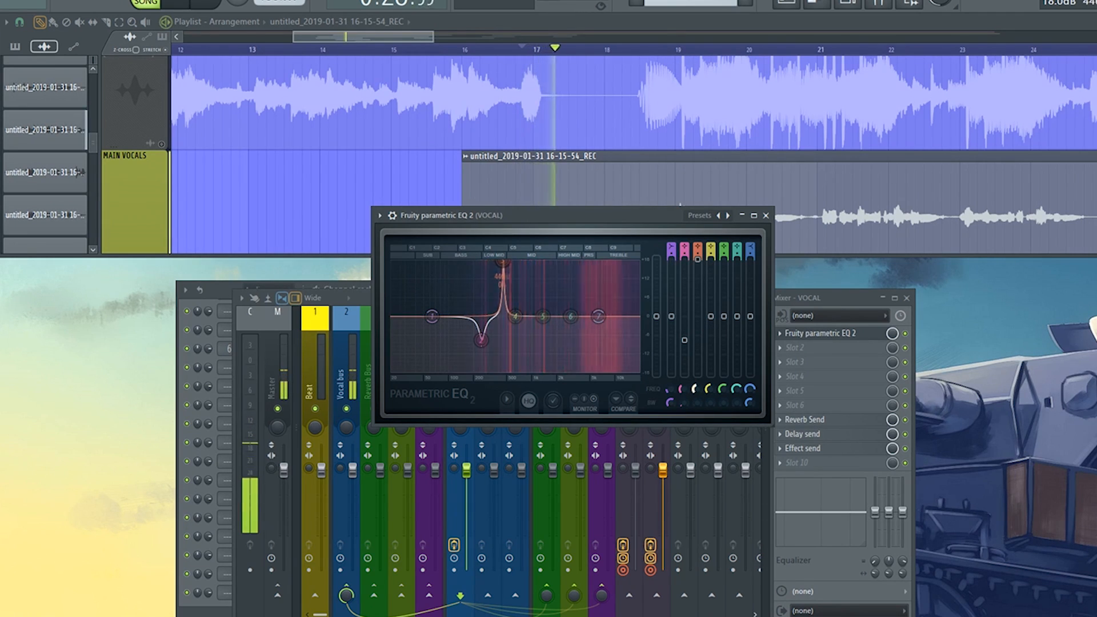
left_click_drag(694, 386, 694, 377)
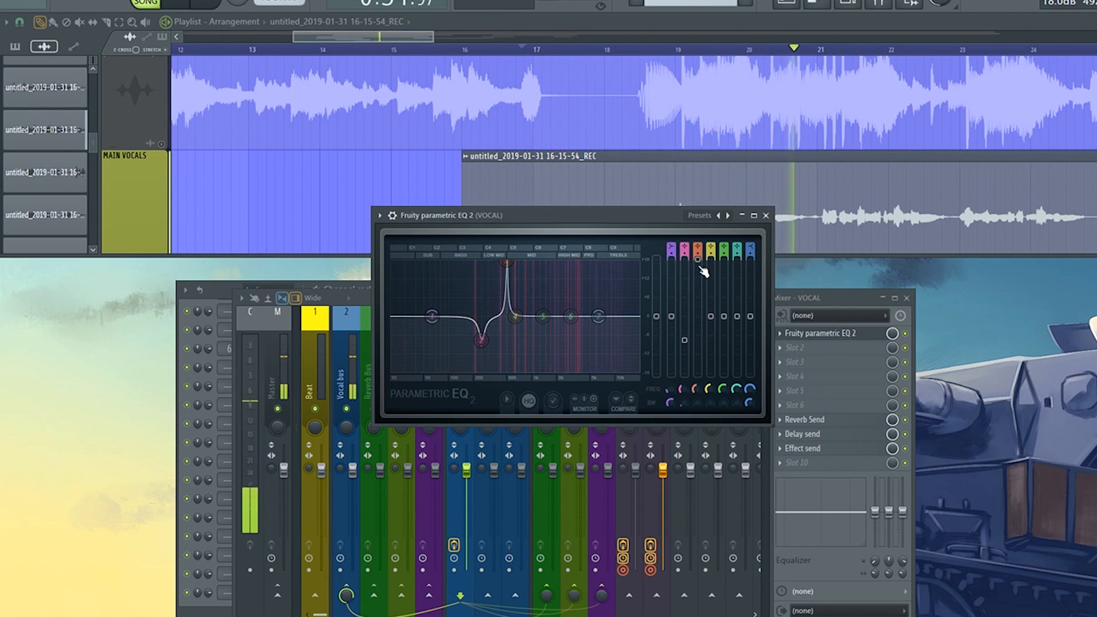
key("space")
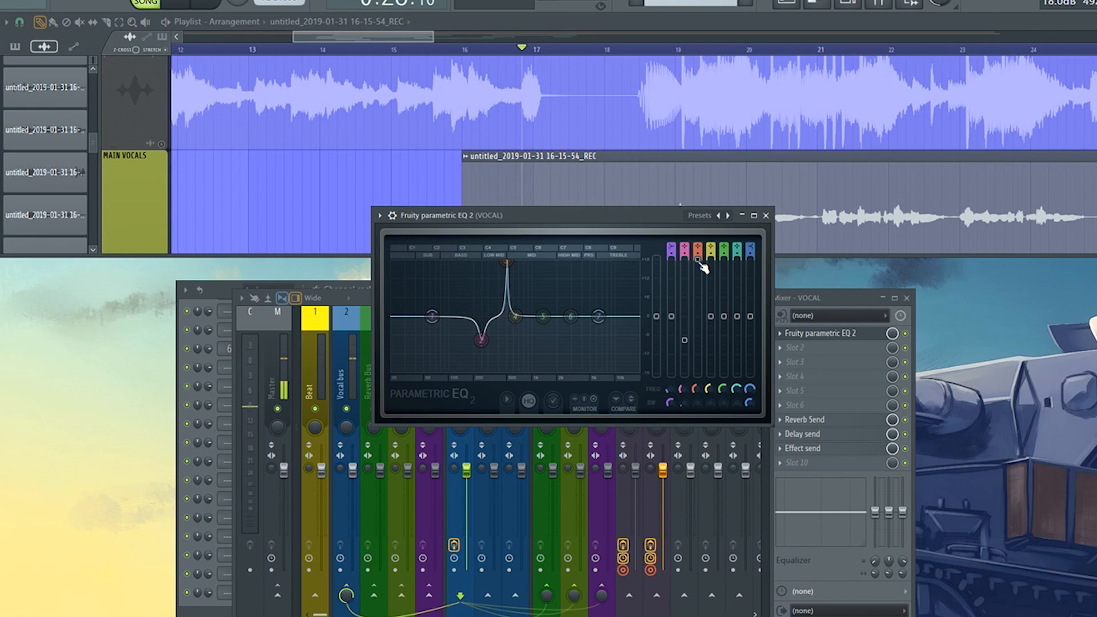
Cut EQ band 3 to about -7 dB, audition it, and move the EQ window down clear of the playlist.
left_click_drag(699, 260, 699, 261)
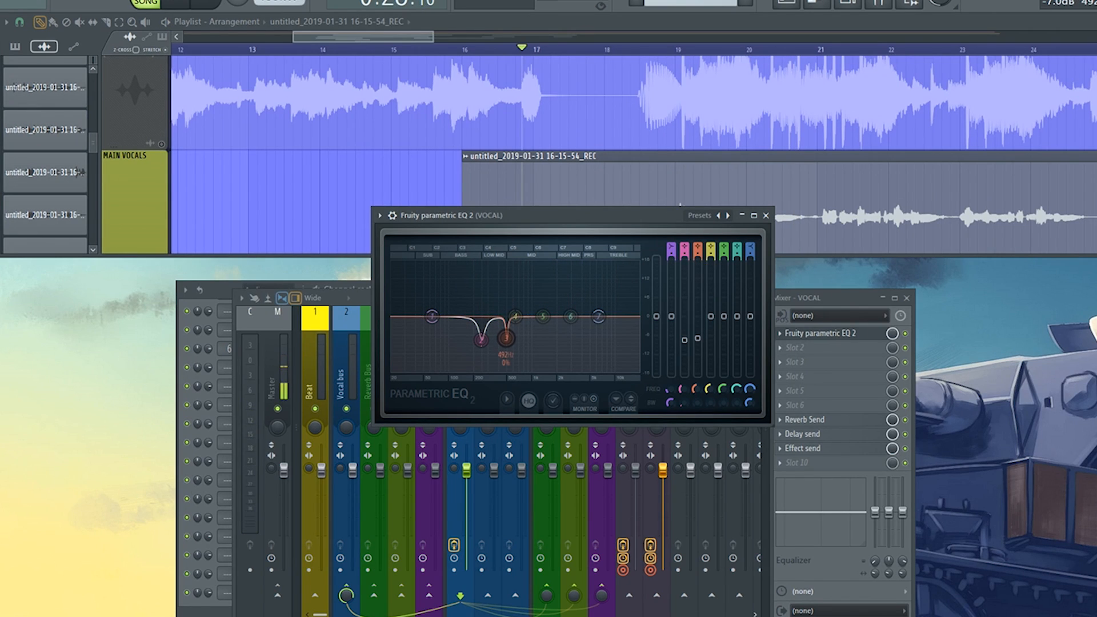
left_click_drag(700, 396, 701, 401)
key("space")
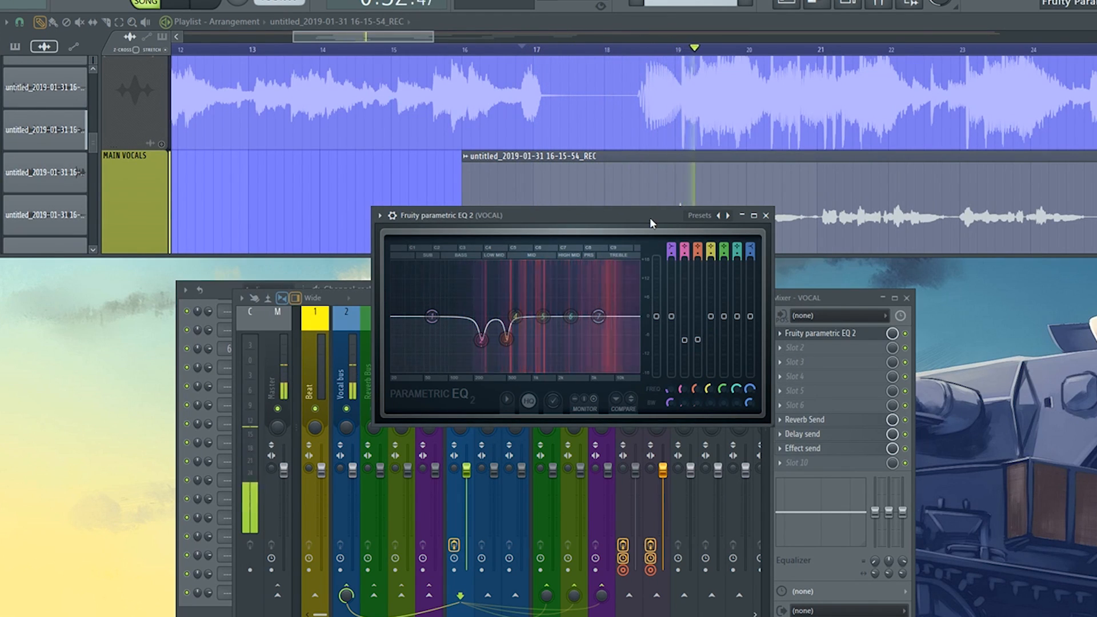
left_click_drag(650, 217, 643, 269)
key("space")
Audition the main vocal's first phrase with the EQ cuts, placing the playback start about three-quarters through bar 17.
scroll(609, 244, "up", 5)
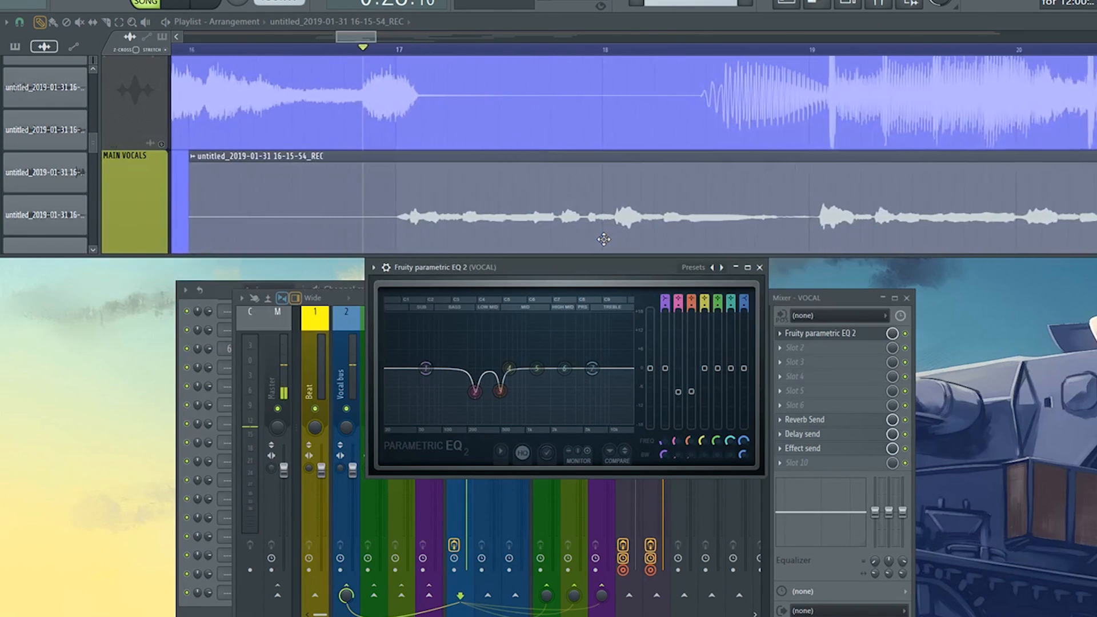
key("space")
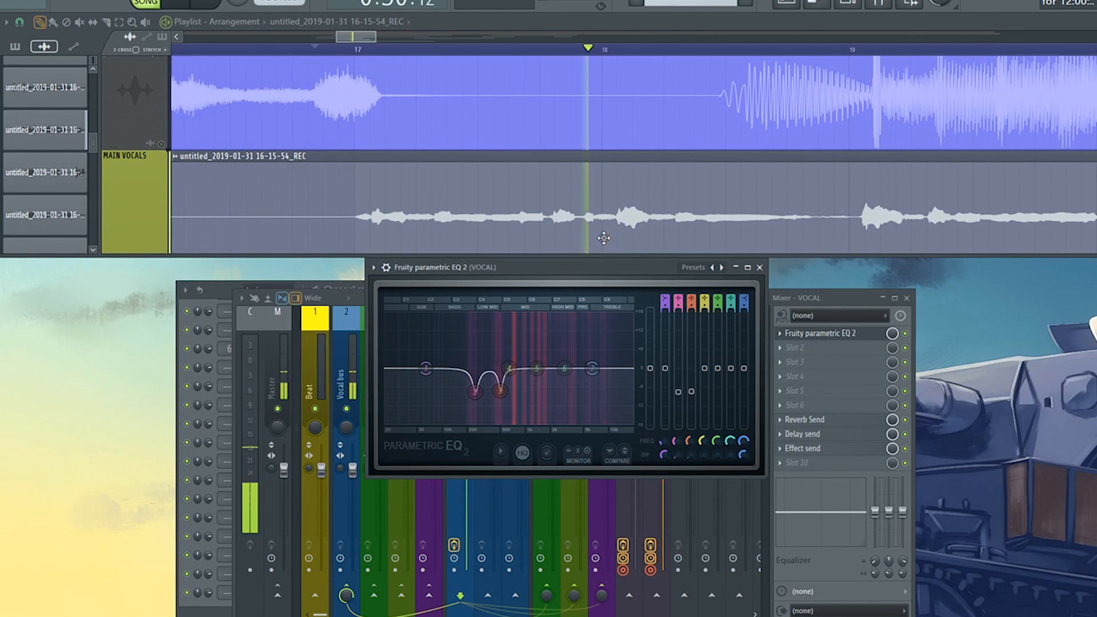
key("space")
key("space")
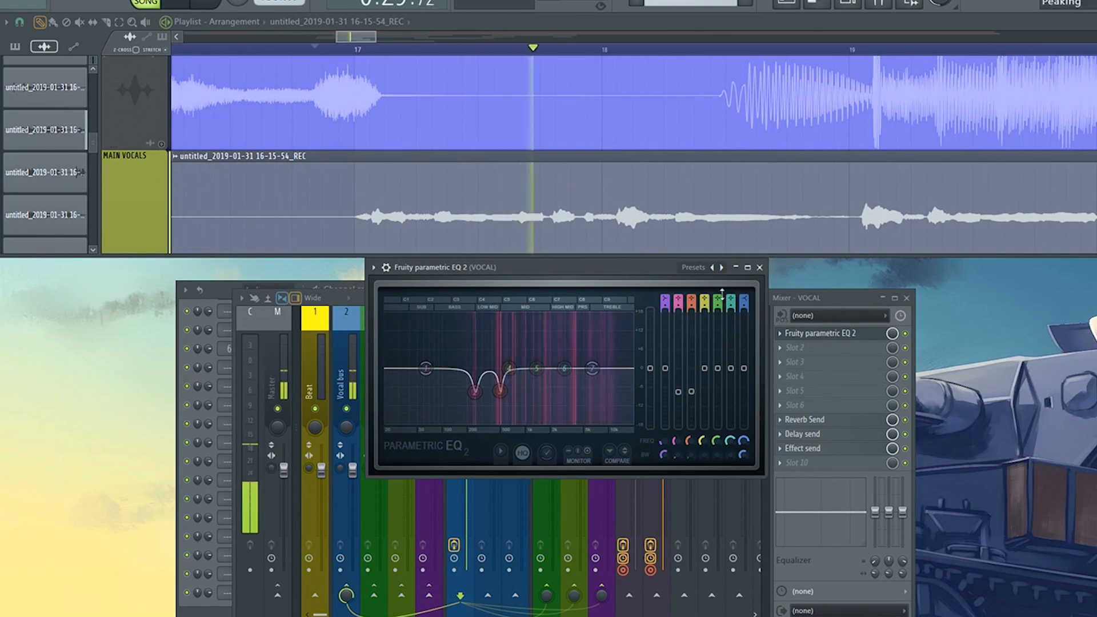
left_click(561, 49)
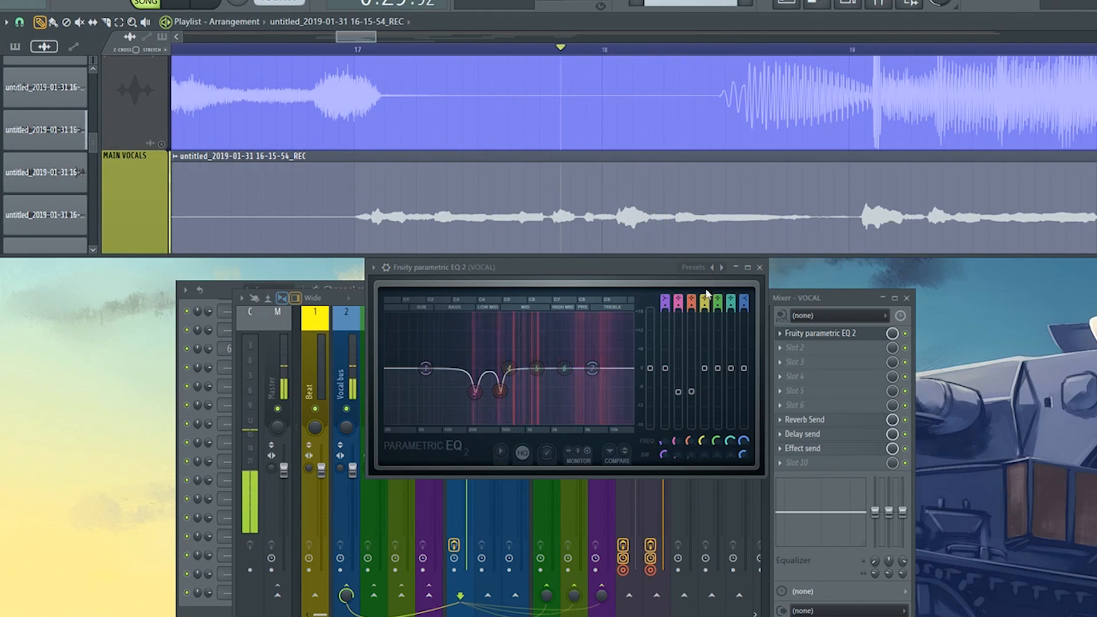
key("space")
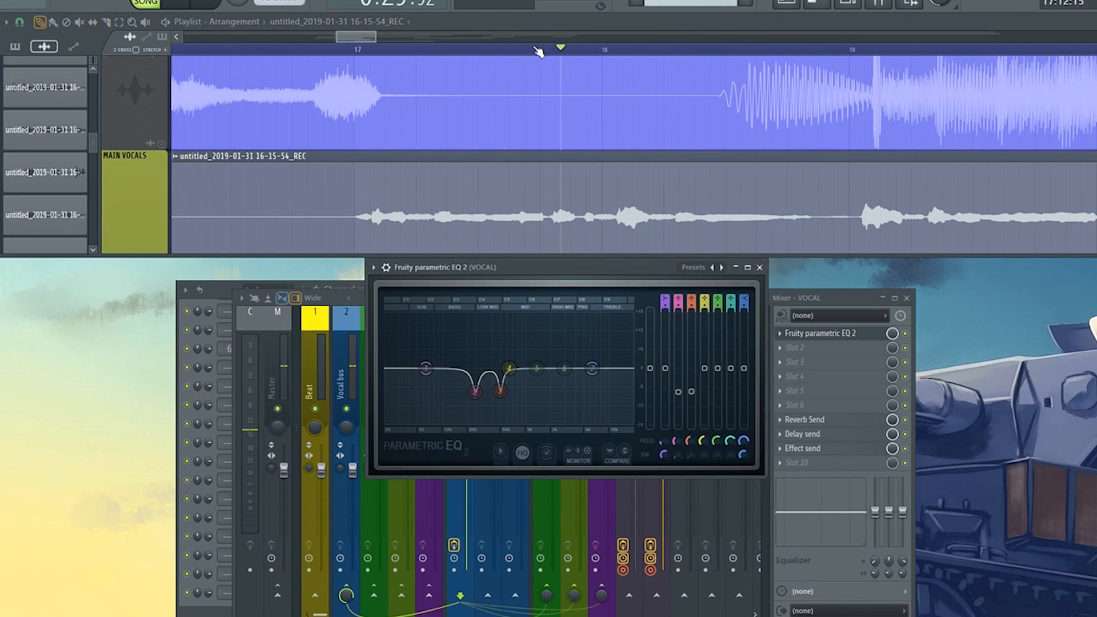
left_click(533, 49)
key("space")
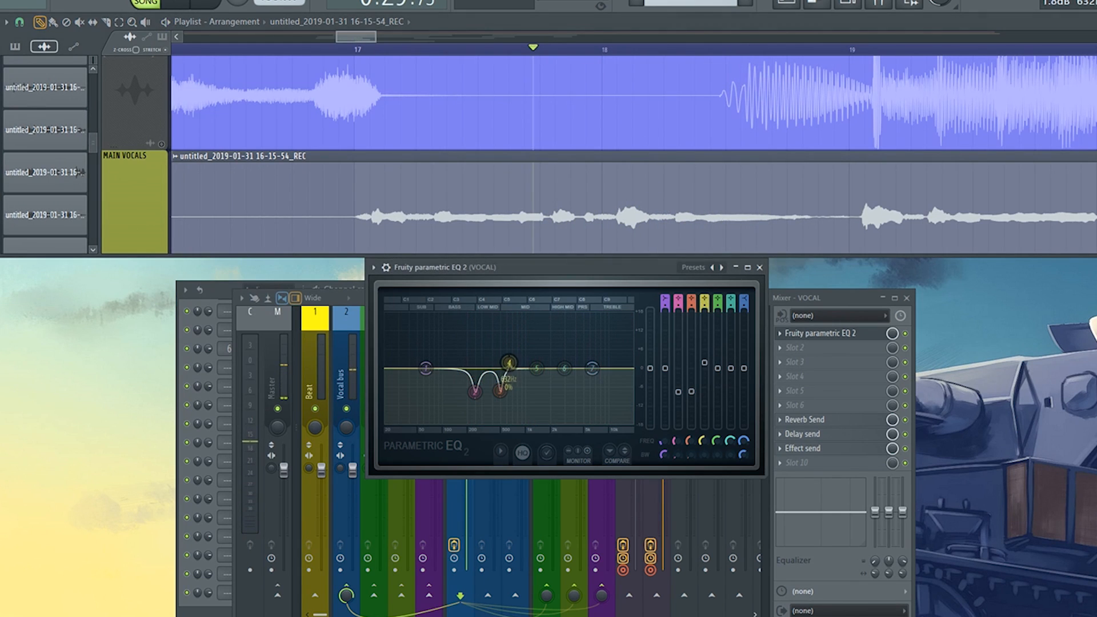
Boost EQ band 4 fully, sweep it slightly higher in frequency during playback, and lower it to a narrow cut deeper than bands 2 and 3.
left_click_drag(707, 368, 706, 311)
key("space")
left_click_drag(702, 440, 705, 446)
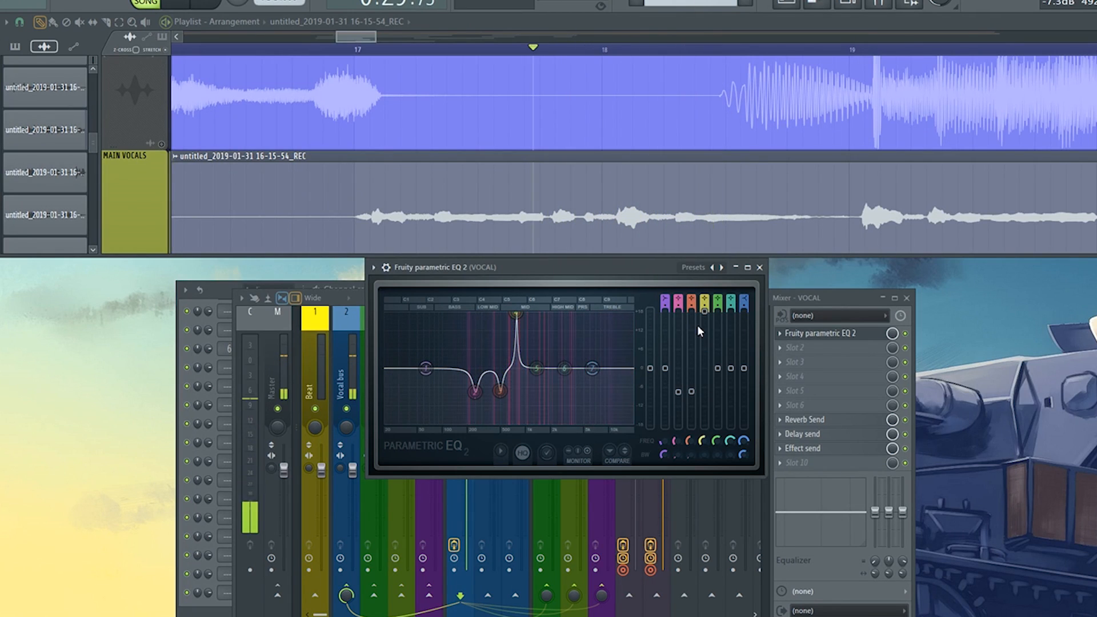
left_click_drag(705, 312, 705, 320)
left_click_drag(705, 402, 705, 409)
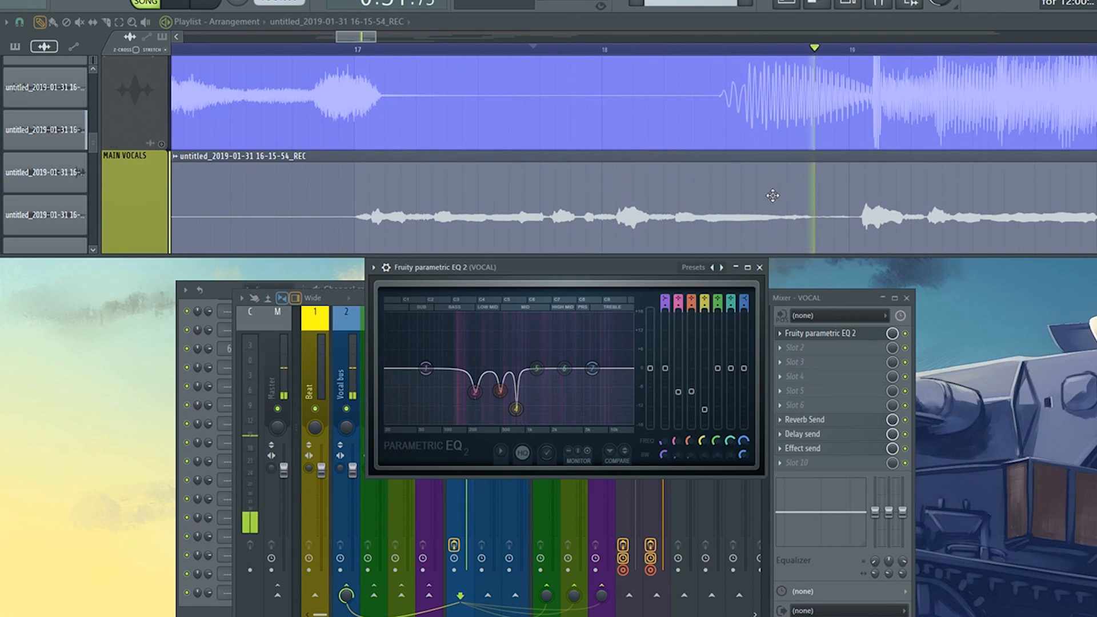
Close the EQ window and browse the effect plugins for slot 2 of the VOCAL mixer track.
scroll(743, 191, "down", 3)
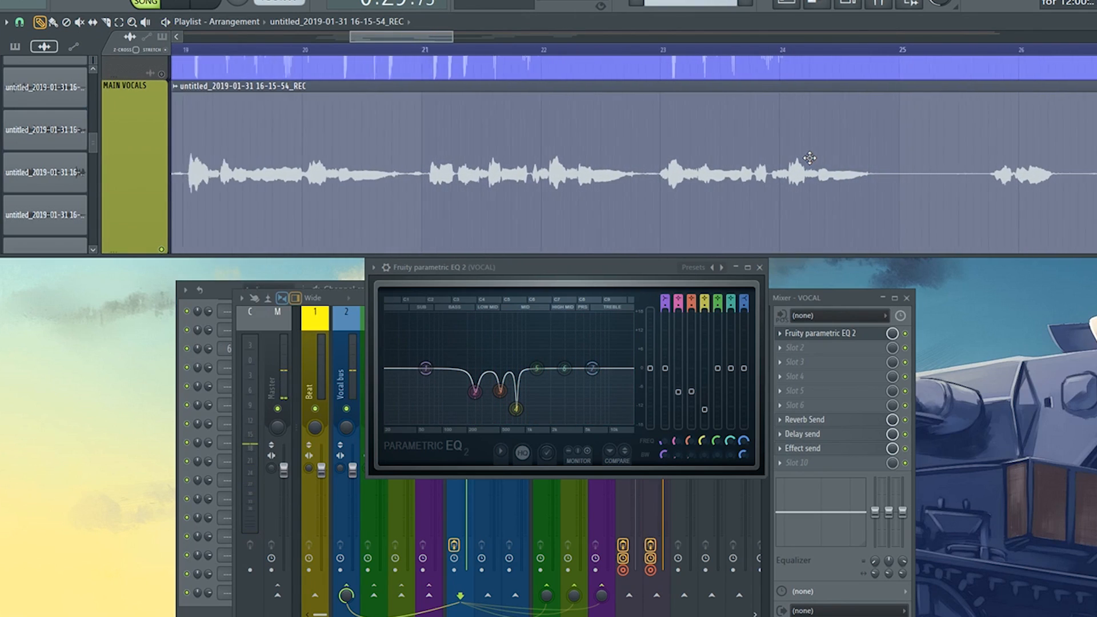
scroll(715, 149, "down", 3)
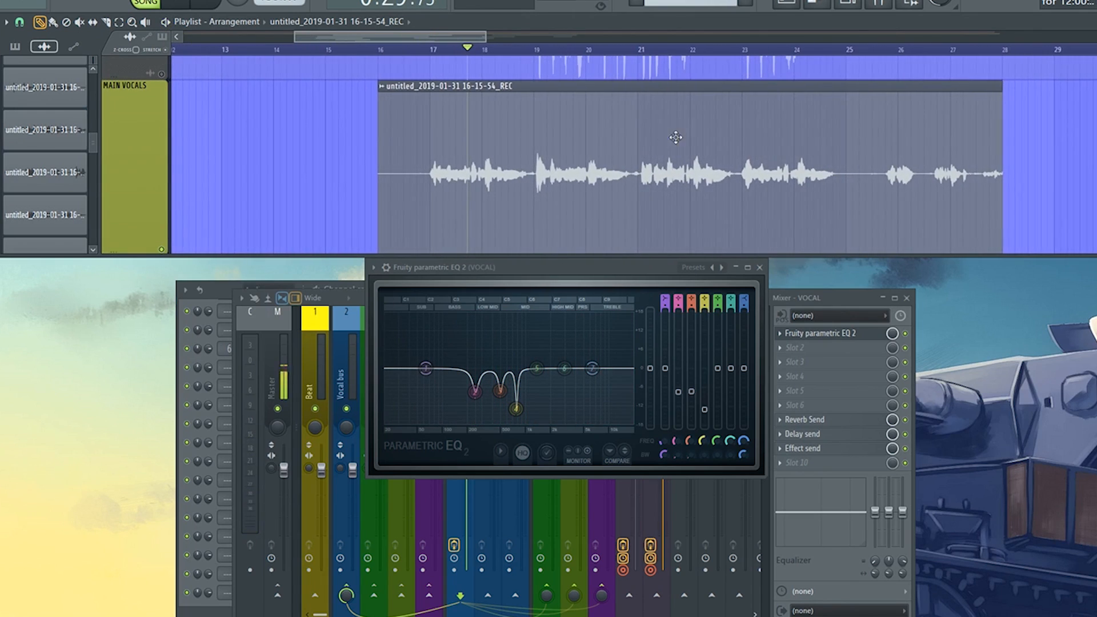
left_click(760, 267)
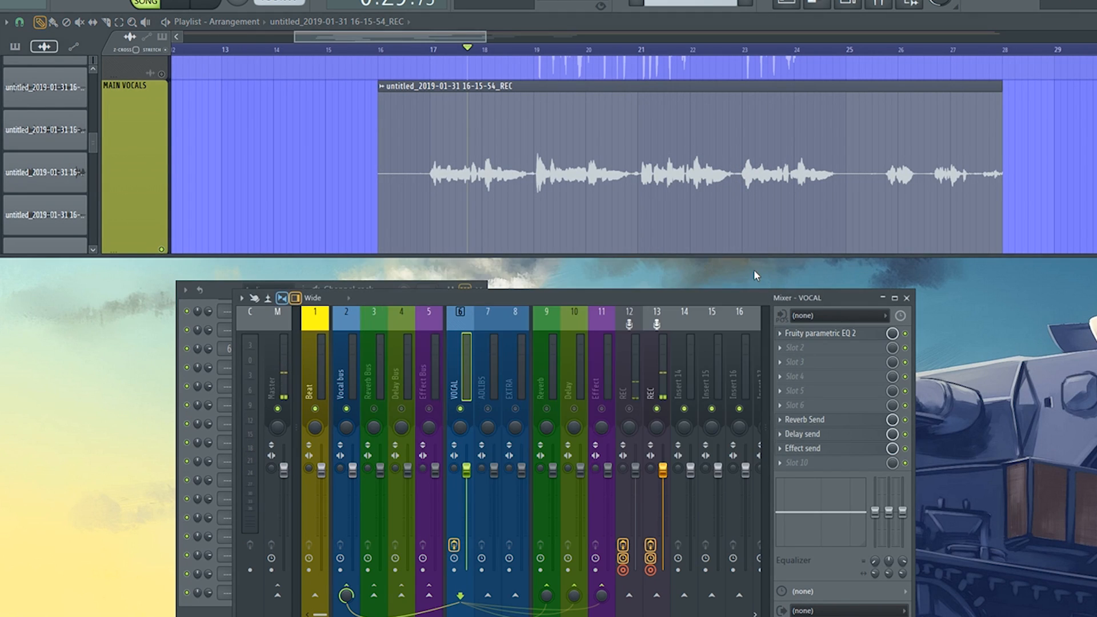
left_click(811, 349)
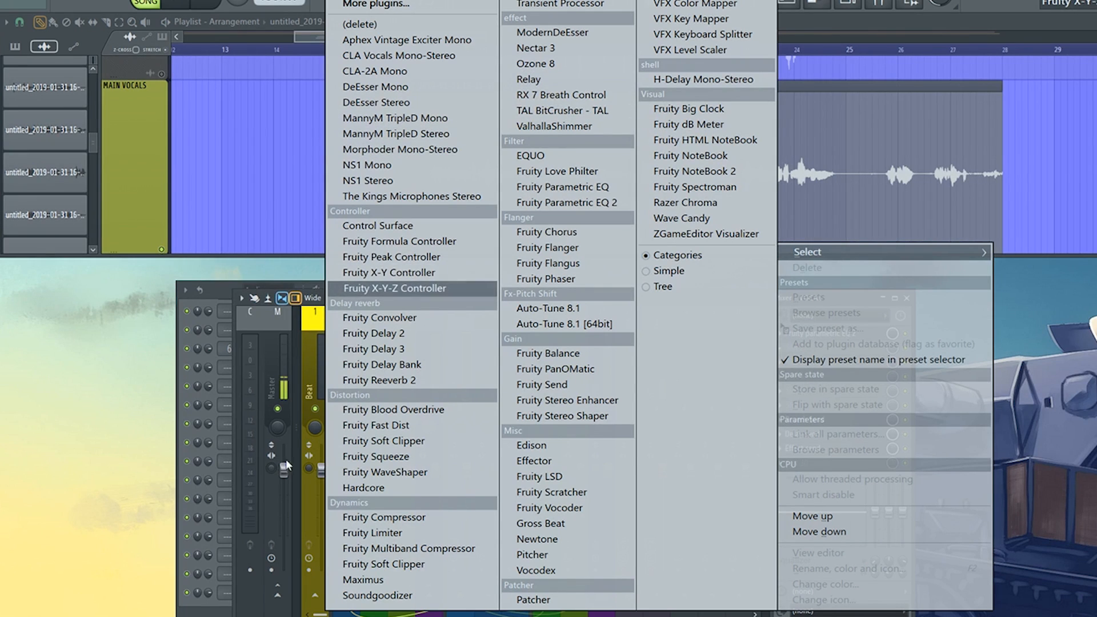
left_click(596, 203)
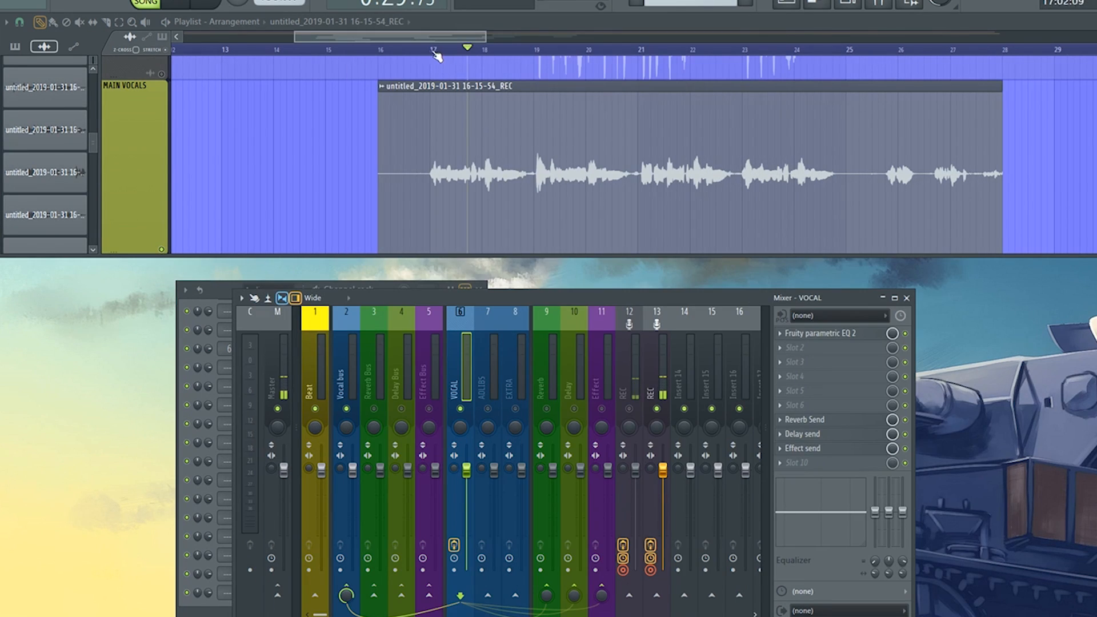
Play the main vocals from just before bar 17 to hear the gap between the first two phrases.
scroll(372, 114, "up", 3)
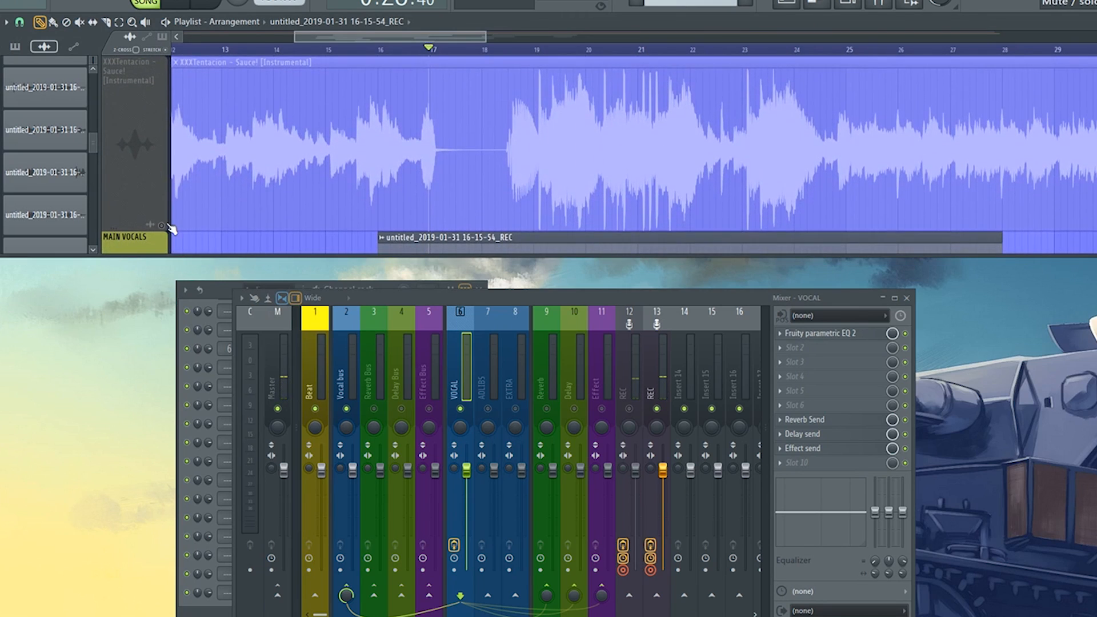
scroll(274, 200, "down", 3)
key("space")
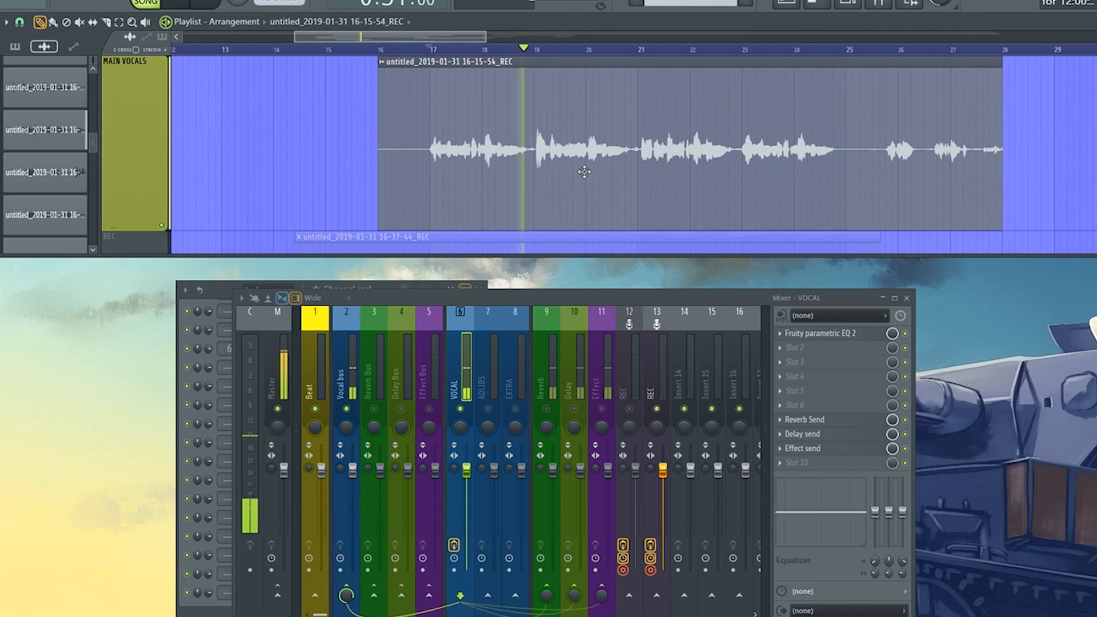
key("space")
Slice the main vocal clip on both sides of the quiet gap around bar 19.
scroll(574, 171, "up", 4, "ctrl")
scroll(500, 167, "up", 3, "ctrl")
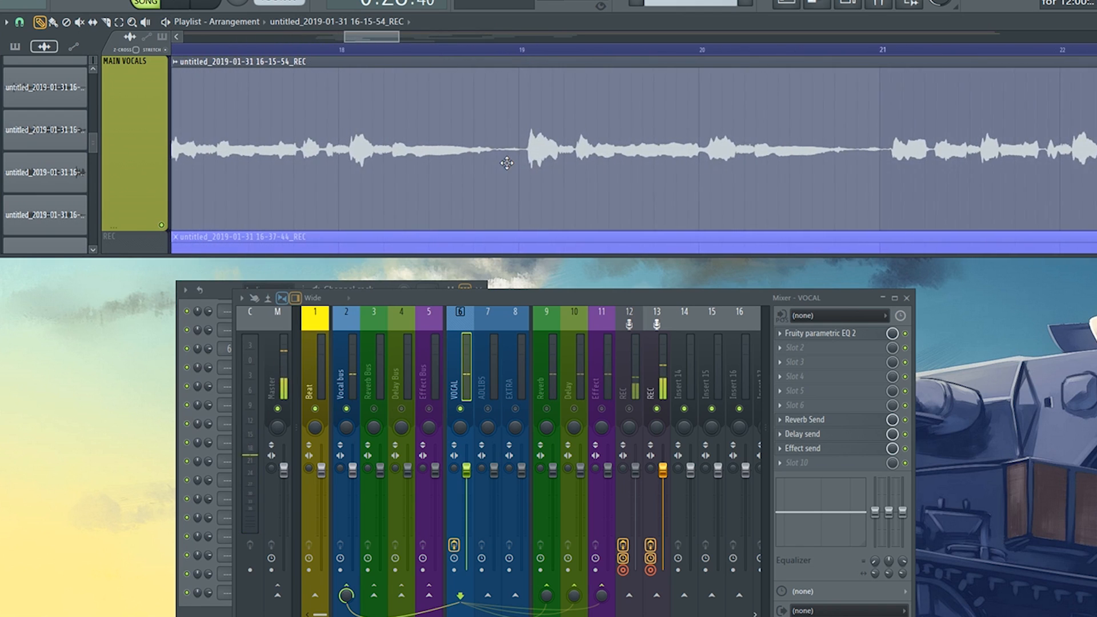
left_click(106, 22)
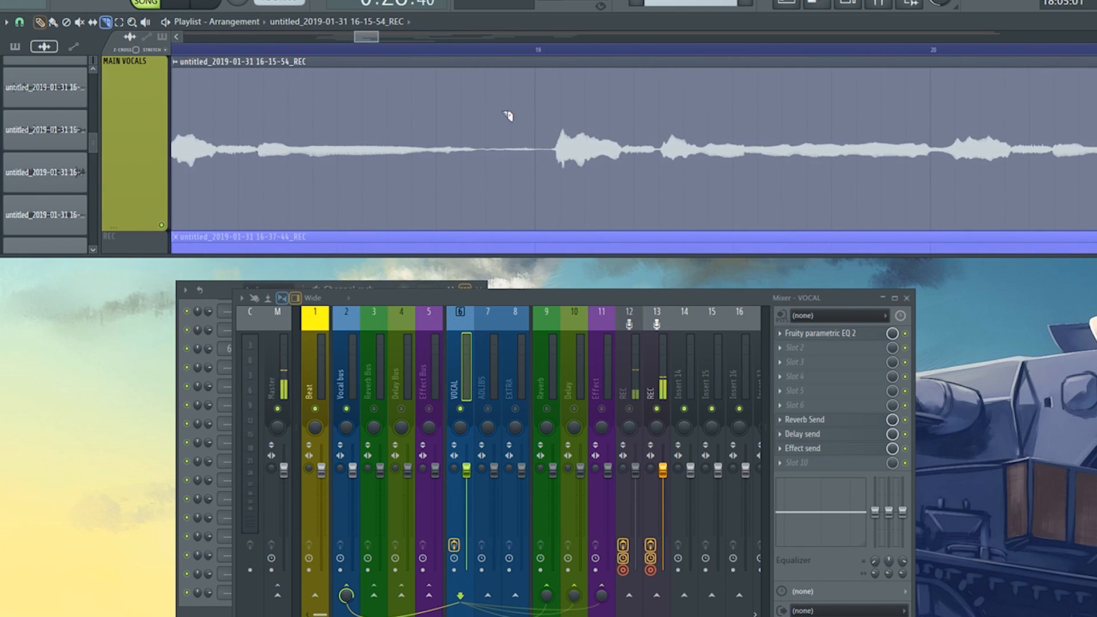
left_click(456, 49)
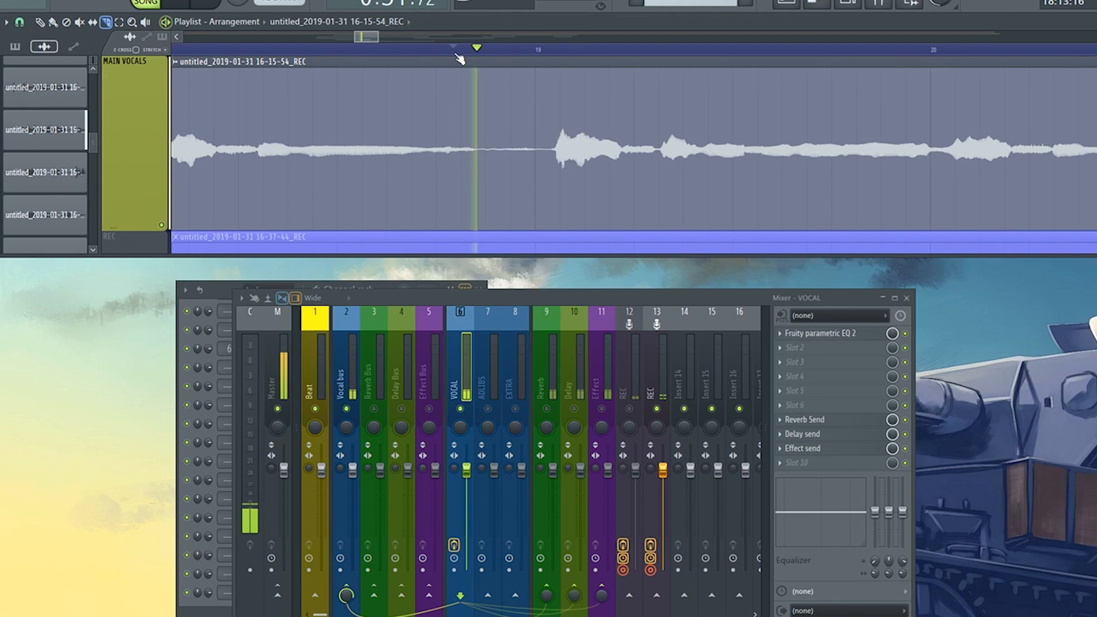
left_click(482, 160)
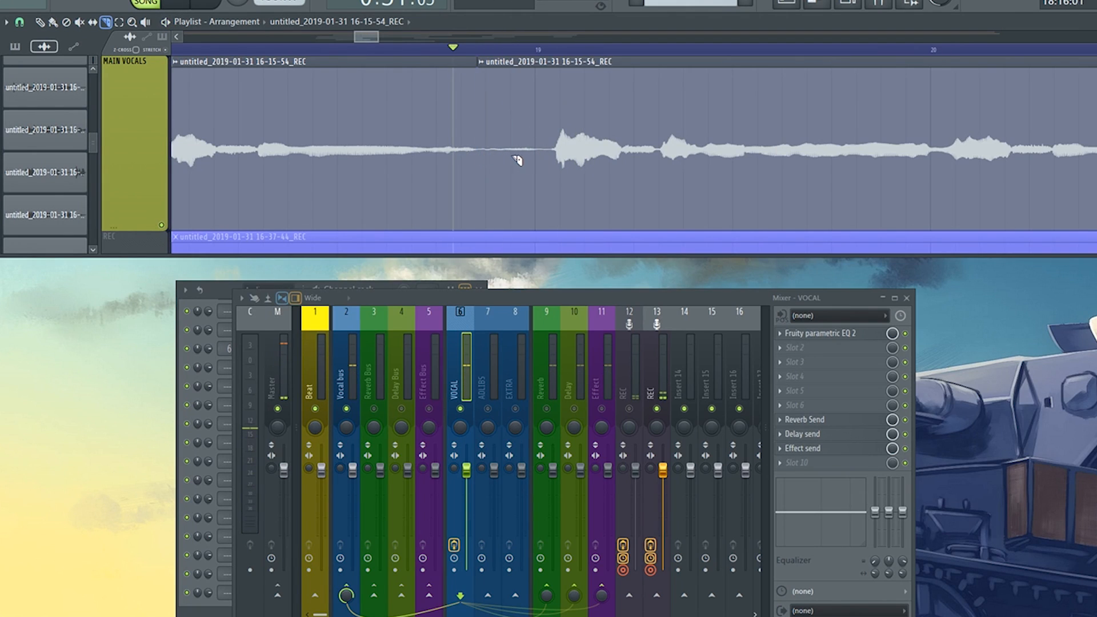
left_click(555, 164)
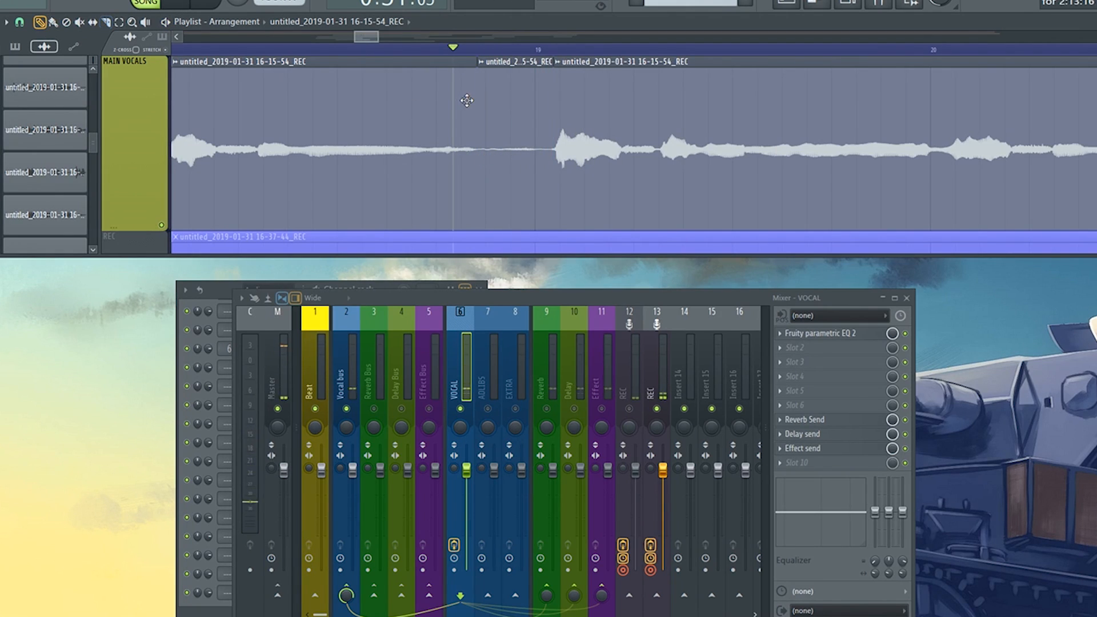
Mute the short slice covering the gap around bar 19 and play the vocals across it.
right_click(514, 102)
key("ctrl+z")
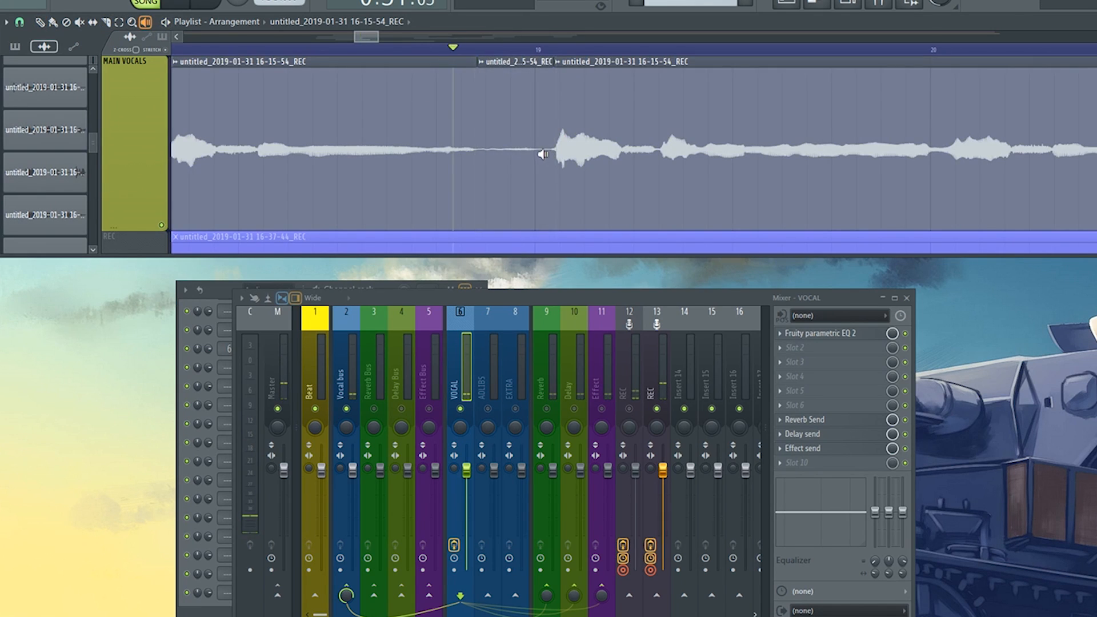
left_click(519, 133)
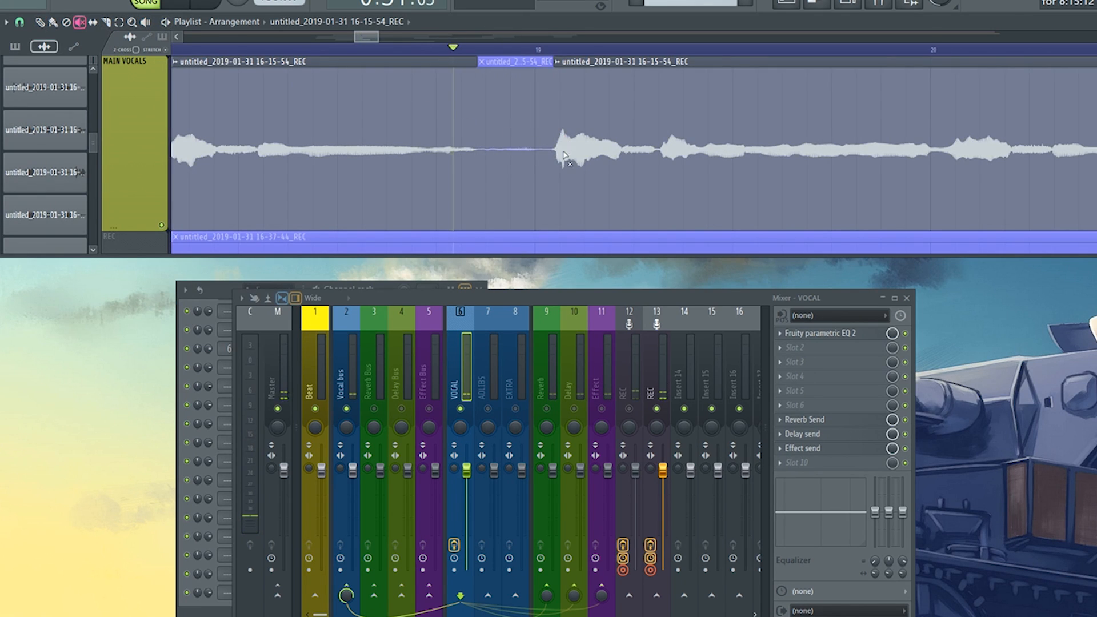
key("space")
key("space")
left_click(360, 50)
key("space")
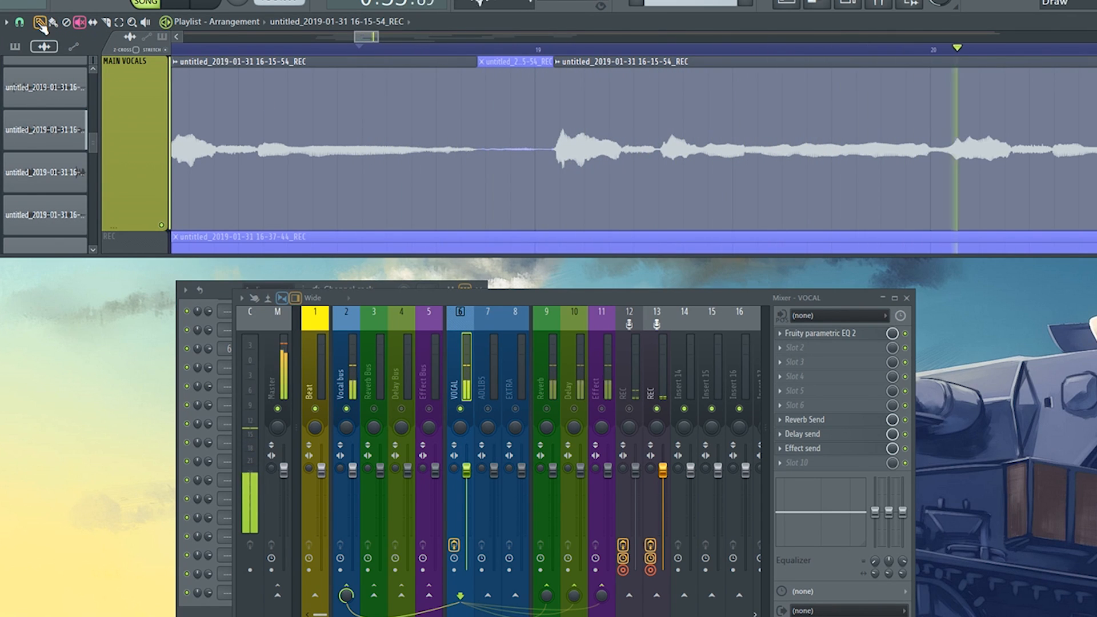
key("space")
Play the main vocals across the gap before bar 21 with the Slice tool active.
left_click(106, 22)
scroll(691, 121, "down", 3)
left_click_drag(691, 122, 320, 105)
left_click_drag(657, 130, 686, 130)
left_click(656, 49)
key("space")
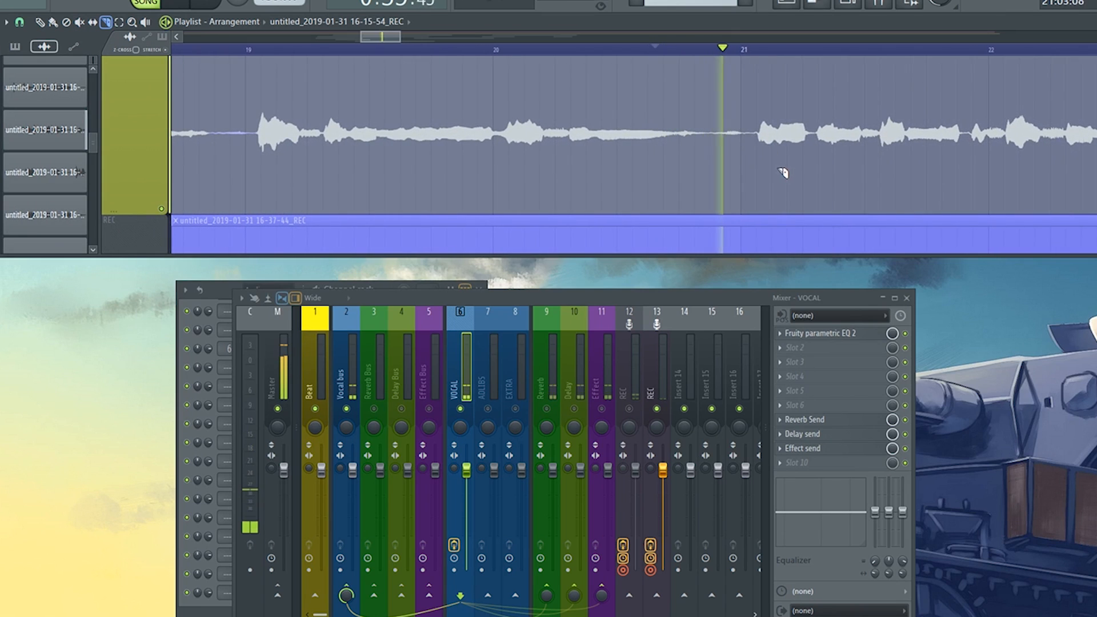
key("space")
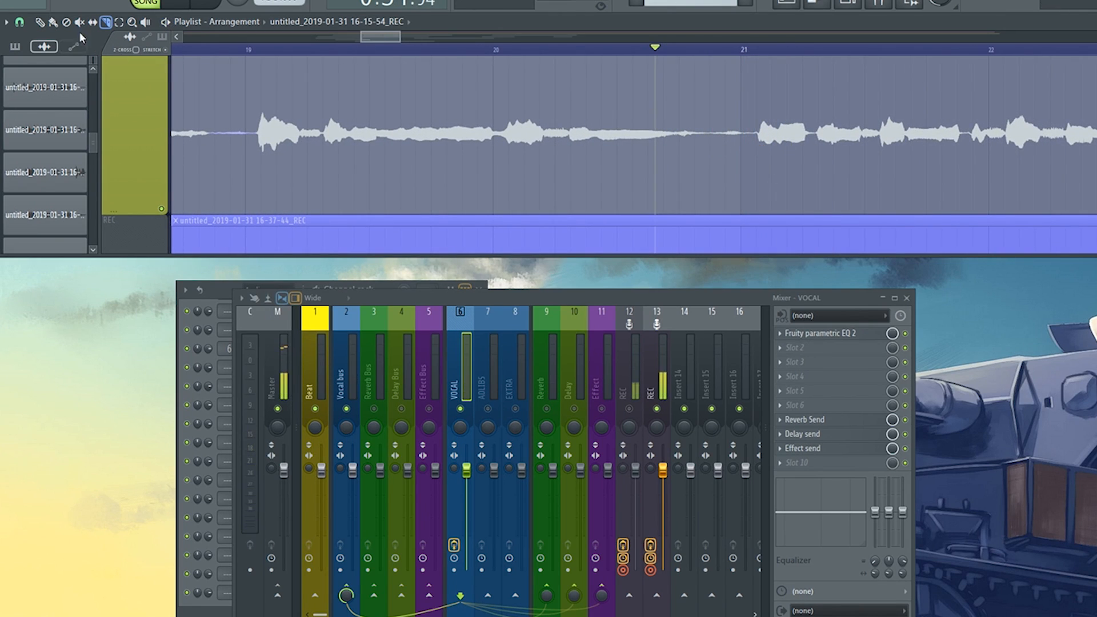
Mute the short slice covering the gap just before bar 21 and play the main vocals on into bar 22.
left_click_drag(766, 105, 468, 147)
key("space")
scroll(497, 162, "down", 1)
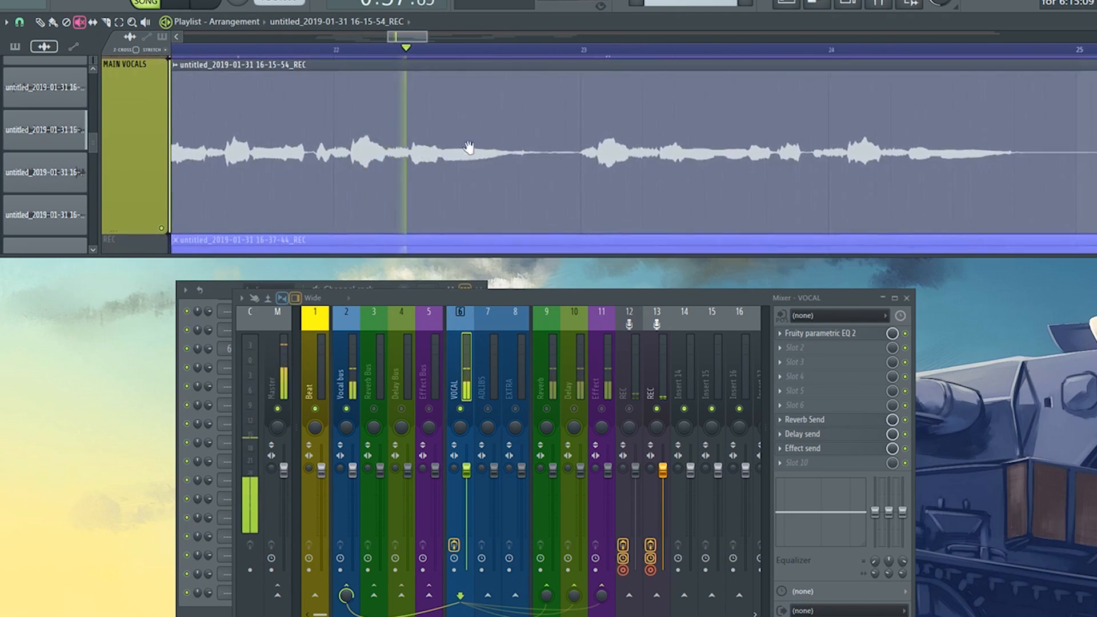
key("space")
Slice the main vocal clip on both sides of the quiet gap just before bar 23.
left_click(105, 22)
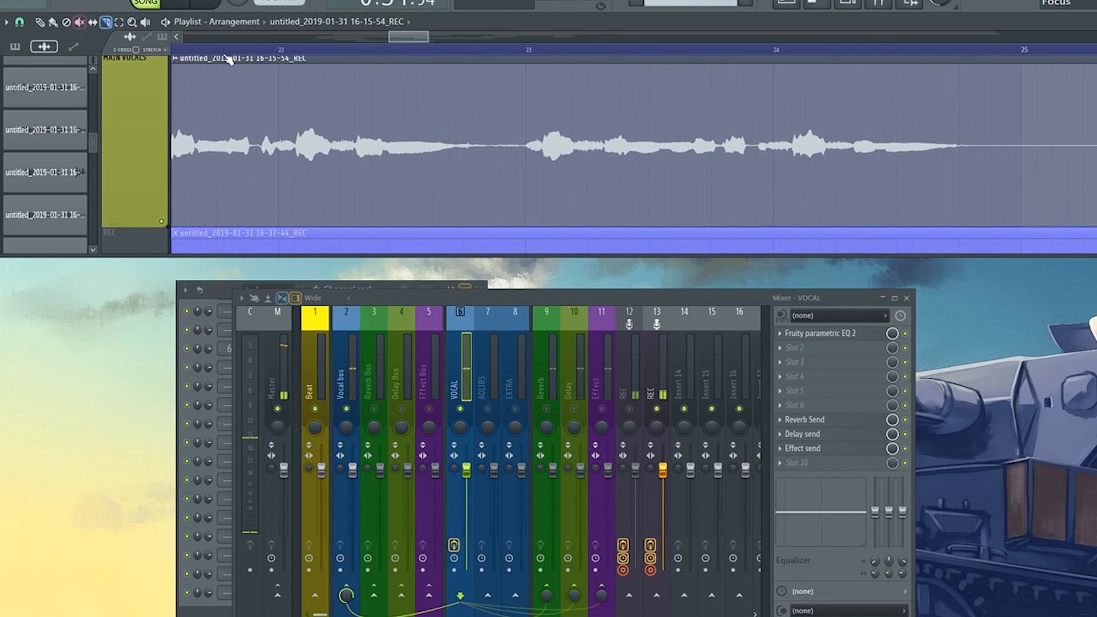
left_click(462, 51)
key("space")
key("space")
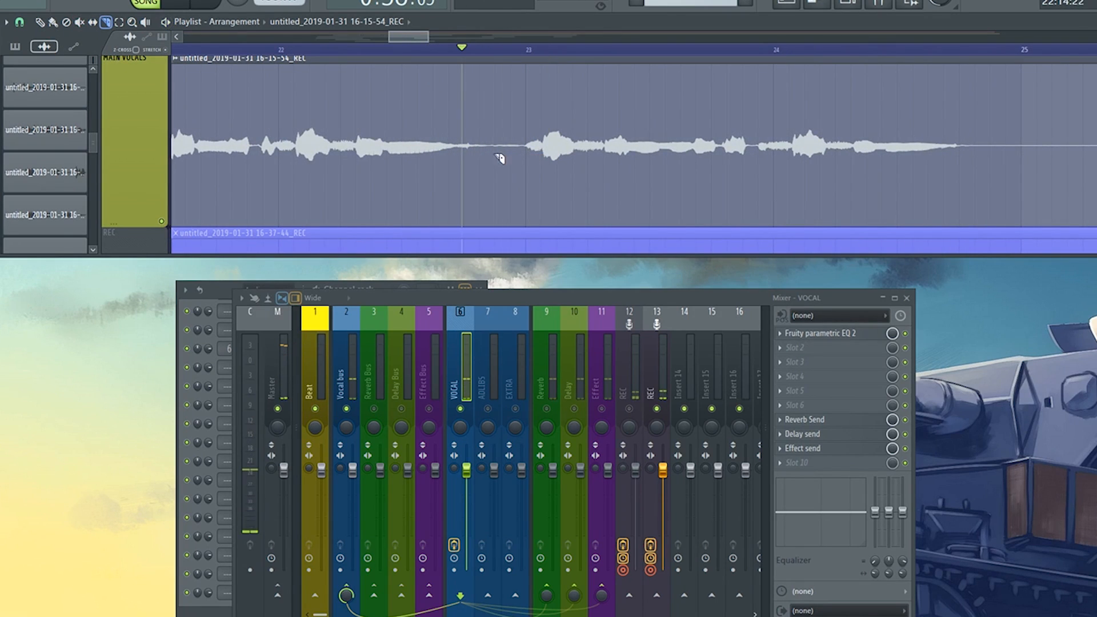
left_click(483, 160)
left_click(528, 164)
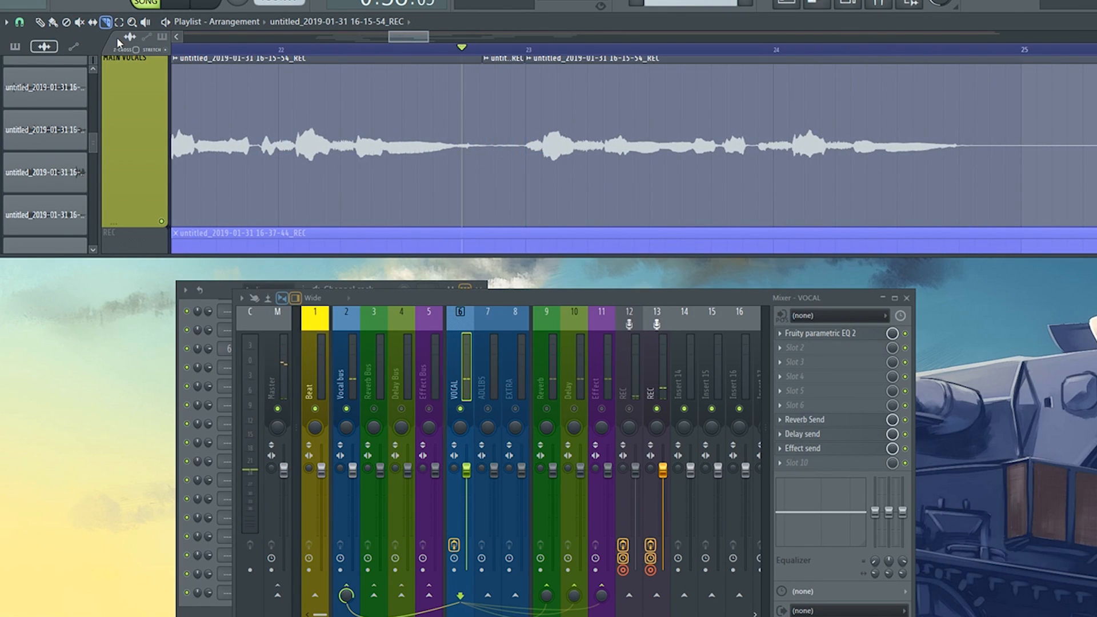
Mute the short slice just before bar 23 and play the main vocals across it.
key("t")
left_click(480, 133)
key("space")
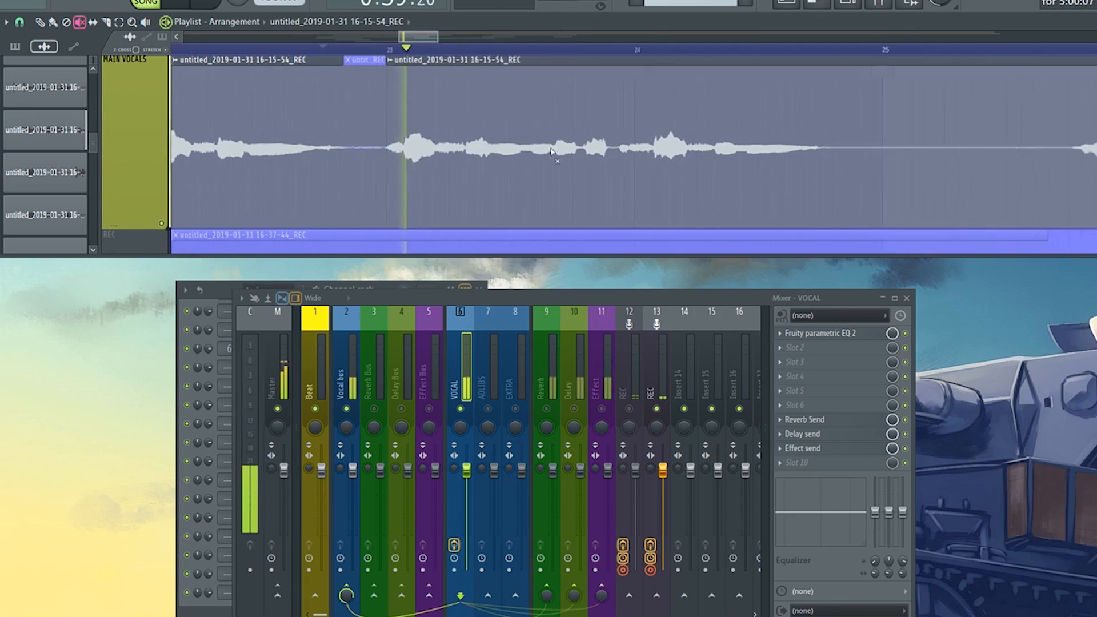
scroll(607, 157, "down", 4)
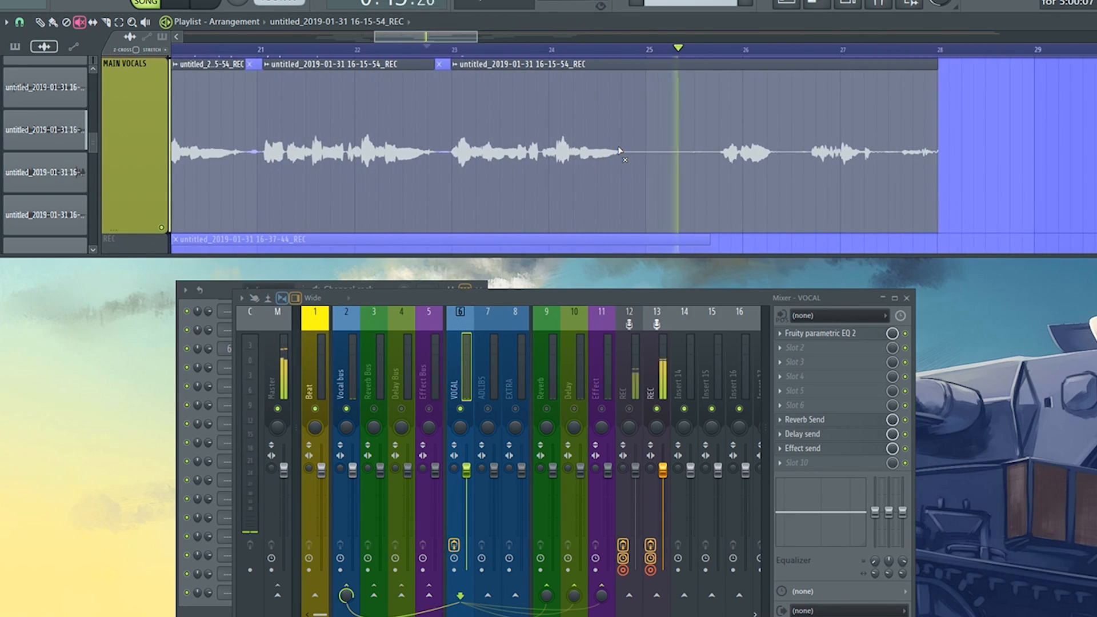
key("space")
Play the main vocals from just before bar 17 to check the cleaned-up phrases.
scroll(564, 123, "down", 3)
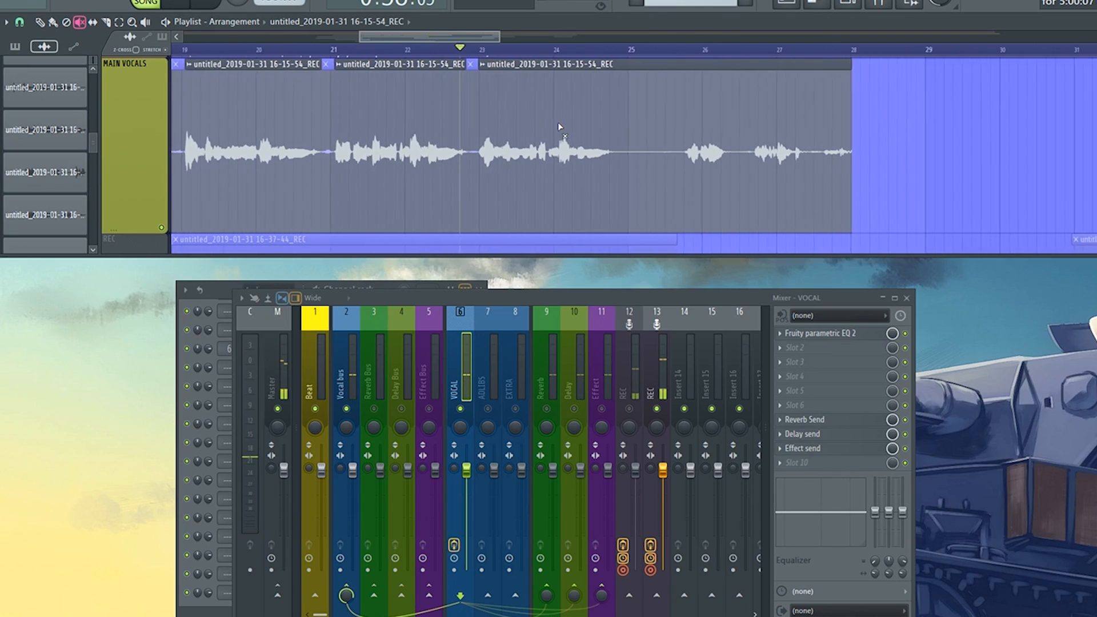
left_click_drag(320, 144, 572, 140)
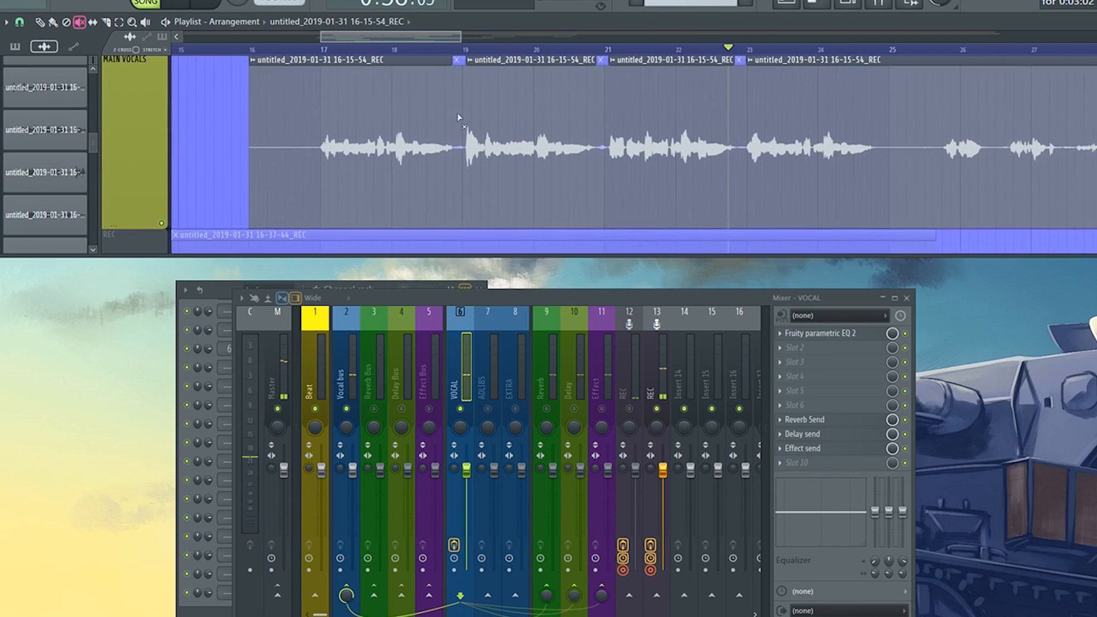
left_click(330, 53)
key("space")
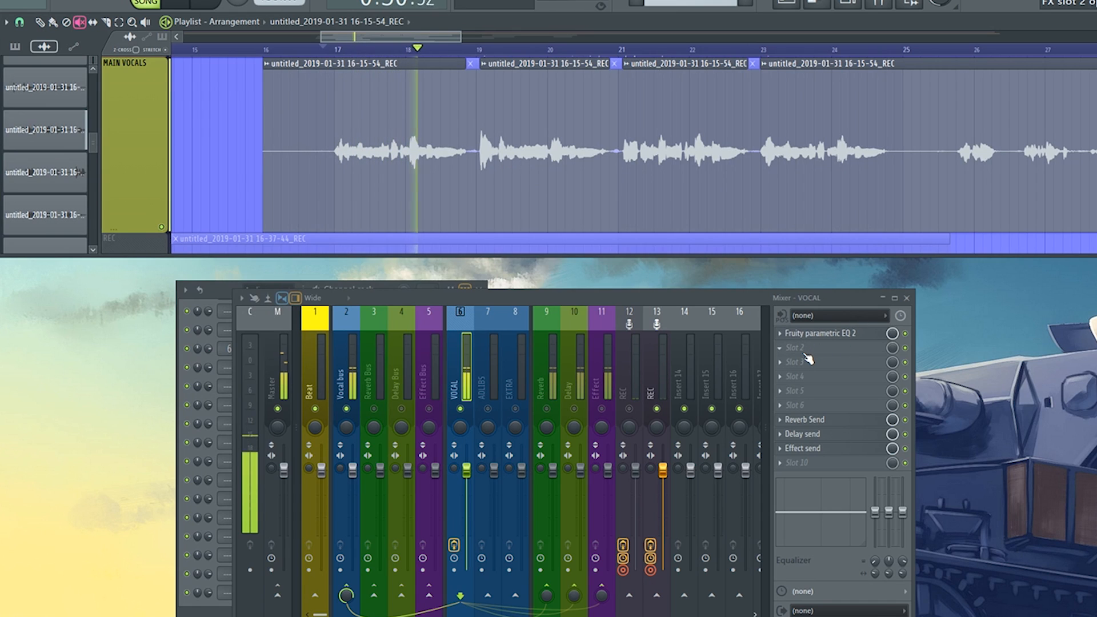
key("space")
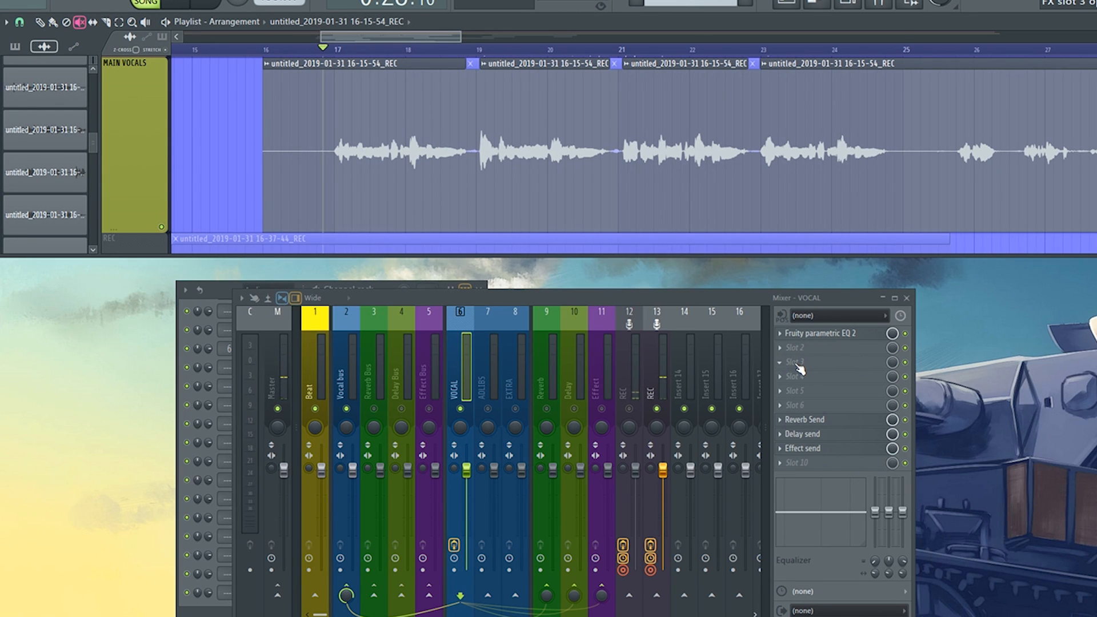
Load a Fruity Limiter into each of effect slots 3 and 4 of the VOCAL mixer track.
left_click(798, 367)
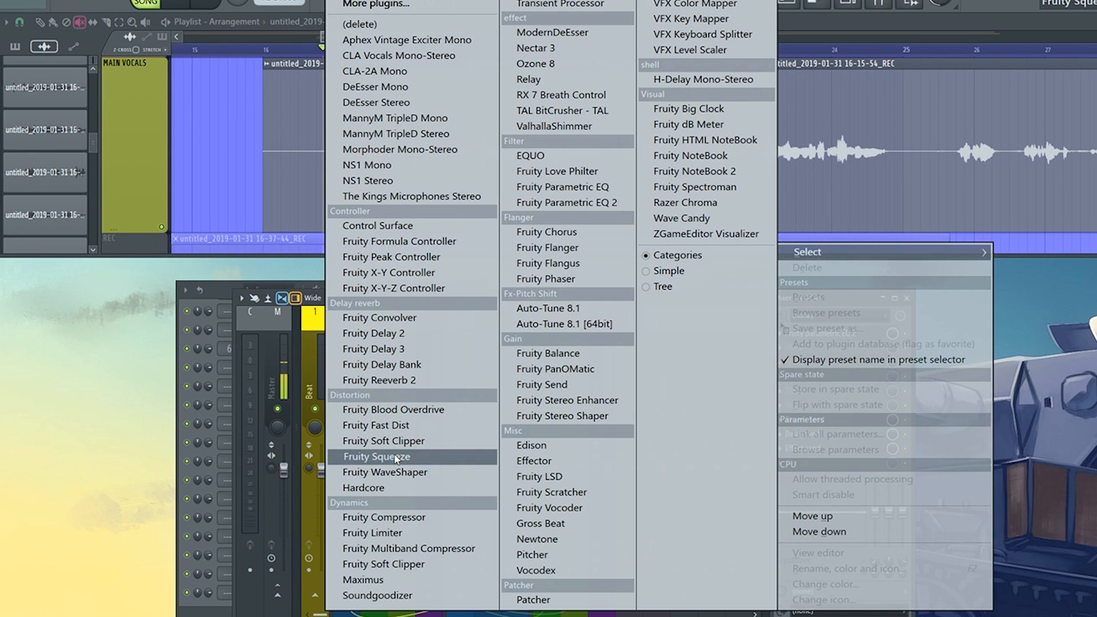
left_click(396, 533)
left_click(798, 367)
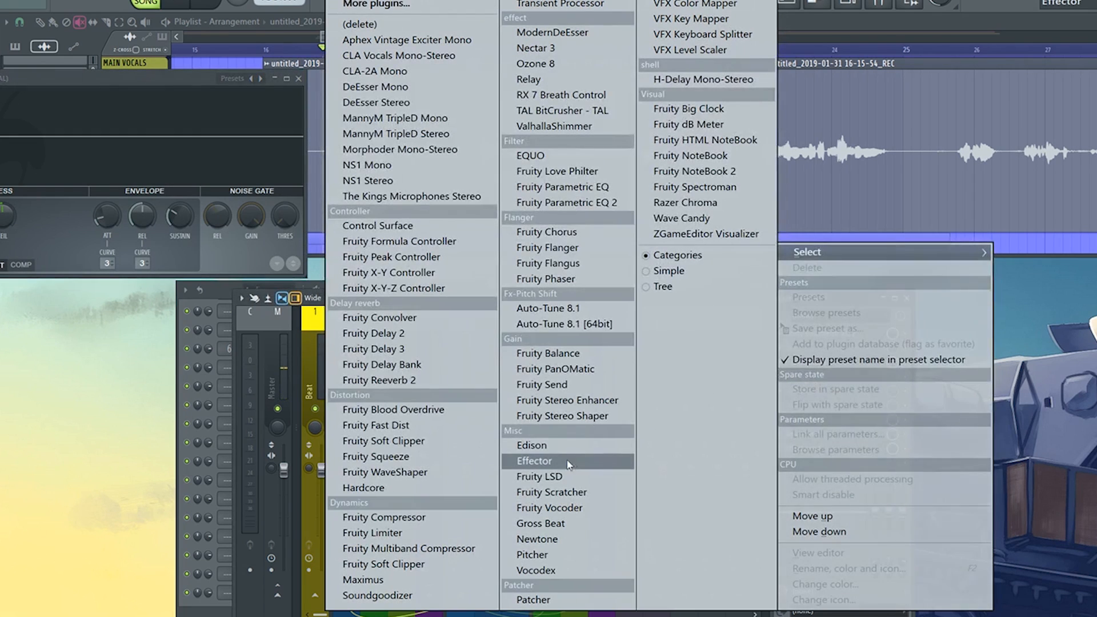
left_click(377, 532)
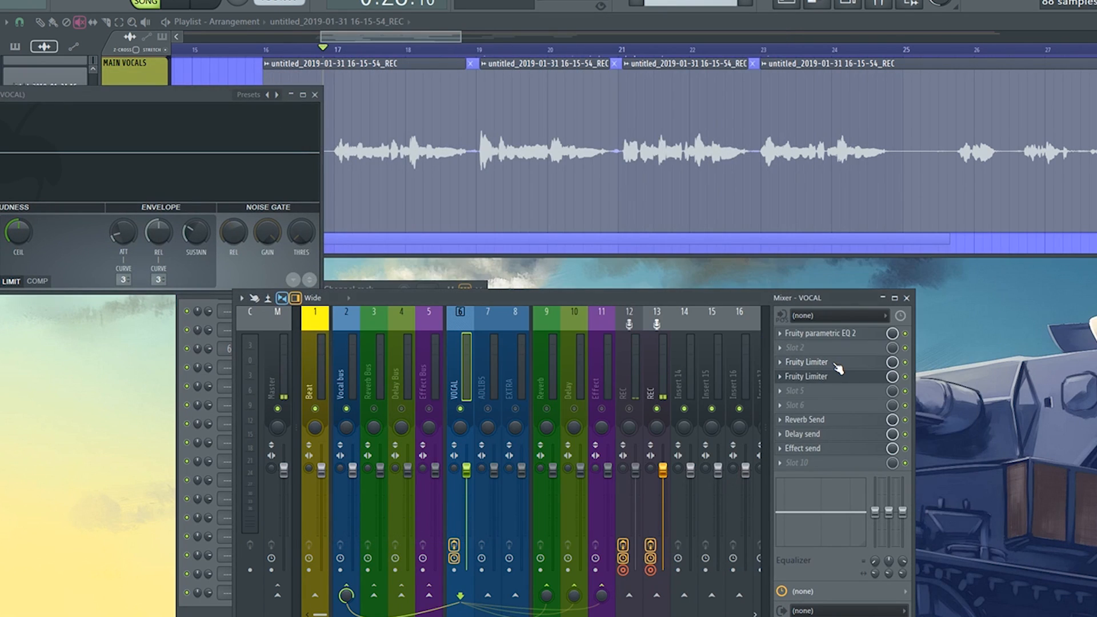
left_click(314, 95)
Rename the Fruity Limiter in slot 3 of the VOCAL track as INPUT COMP.
left_click(820, 366)
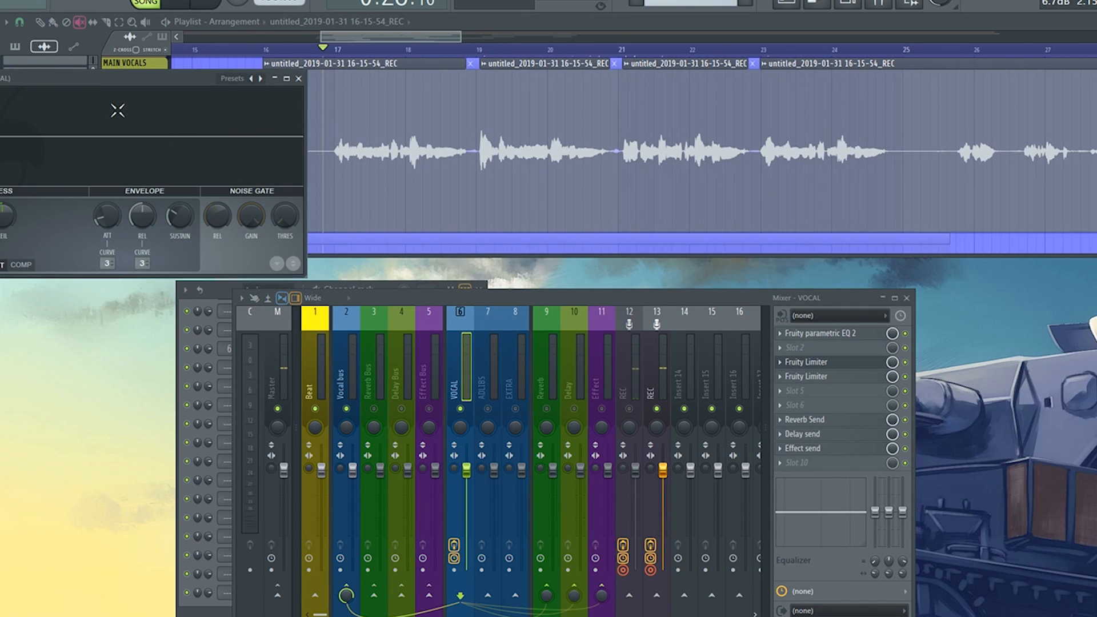
left_click(823, 363)
left_click(823, 362)
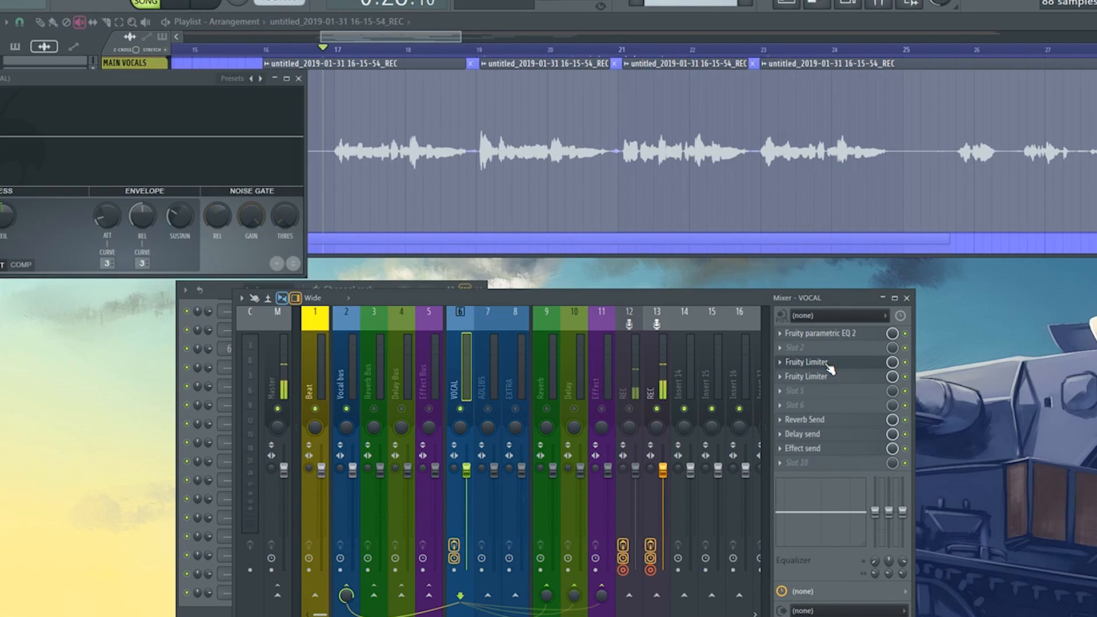
key("F2")
type("INPUT")
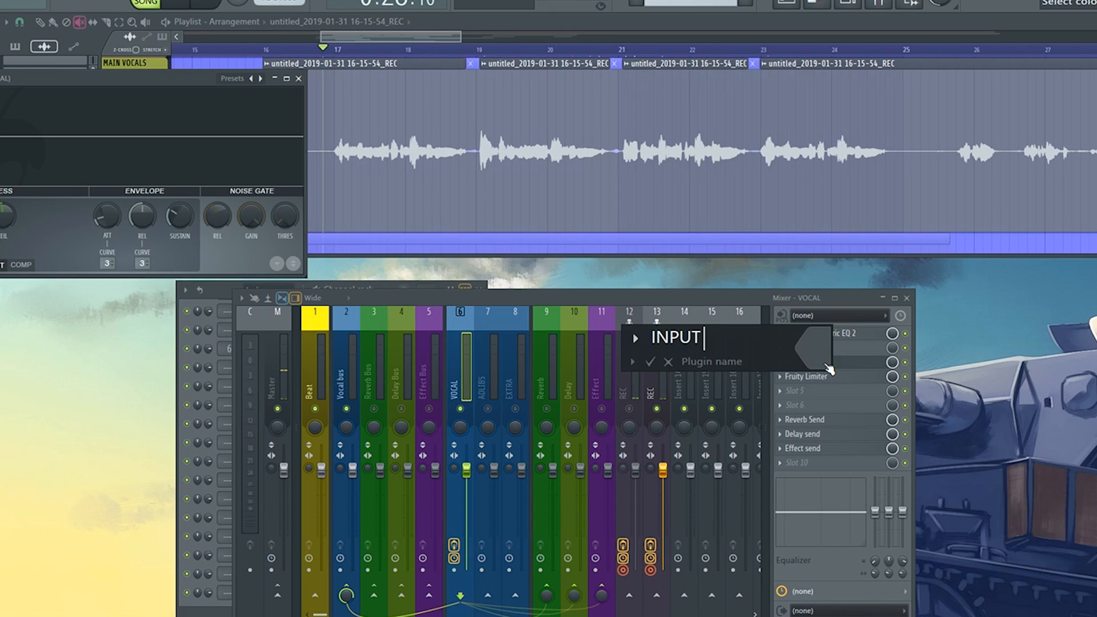
type(" COMP")
key("Return")
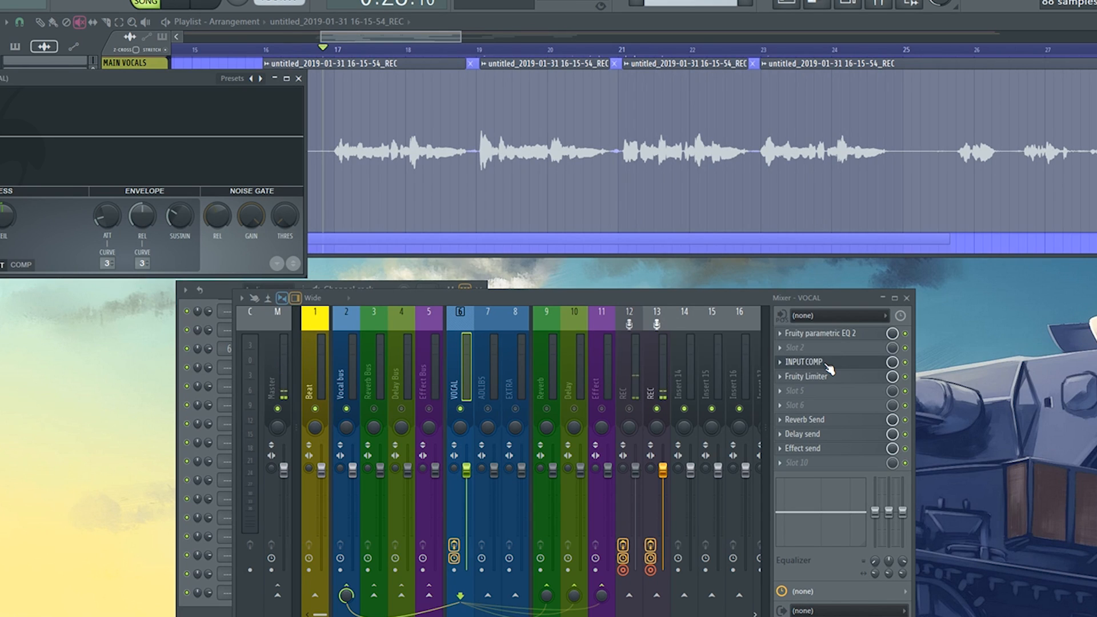
Rename the Fruity Limiter in slot 4 of the VOCAL track as OUTput comper.
left_click(822, 383)
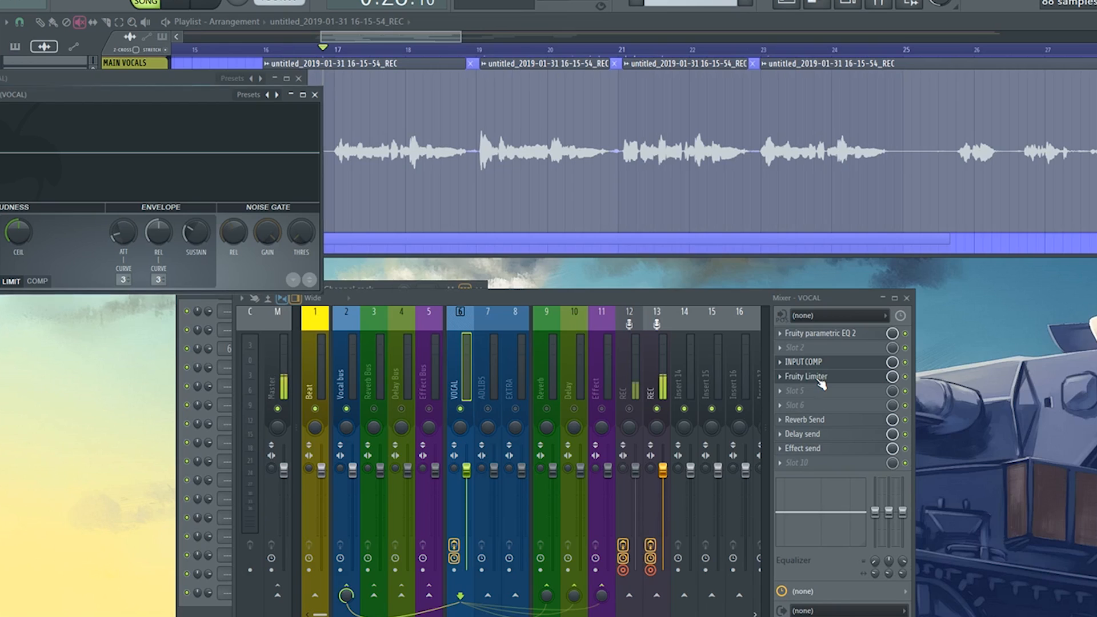
key("F2")
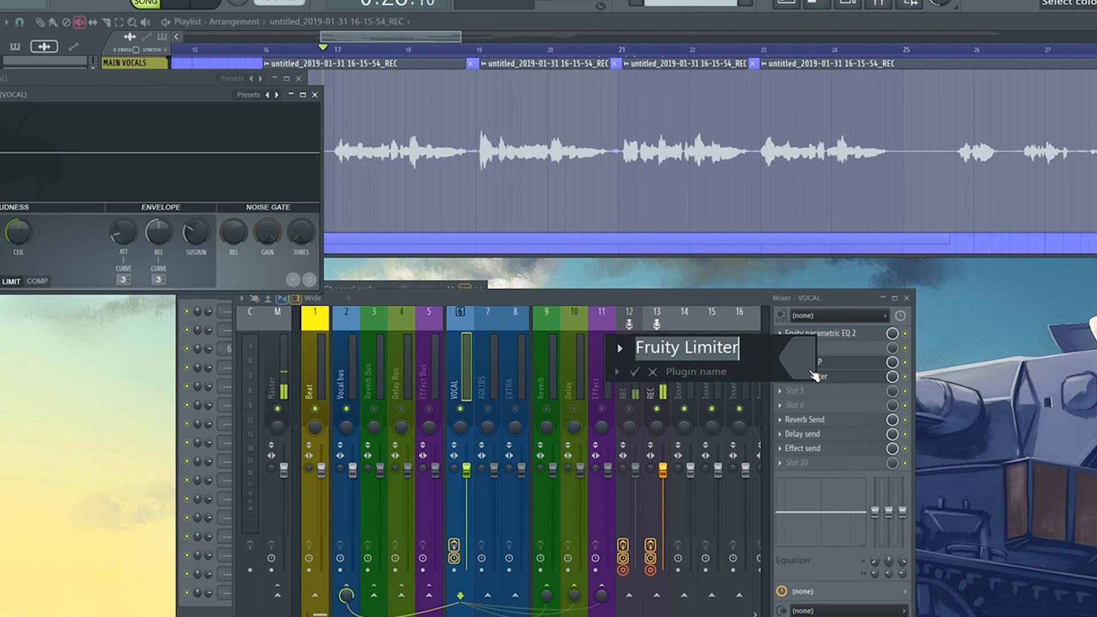
type("OUTput ")
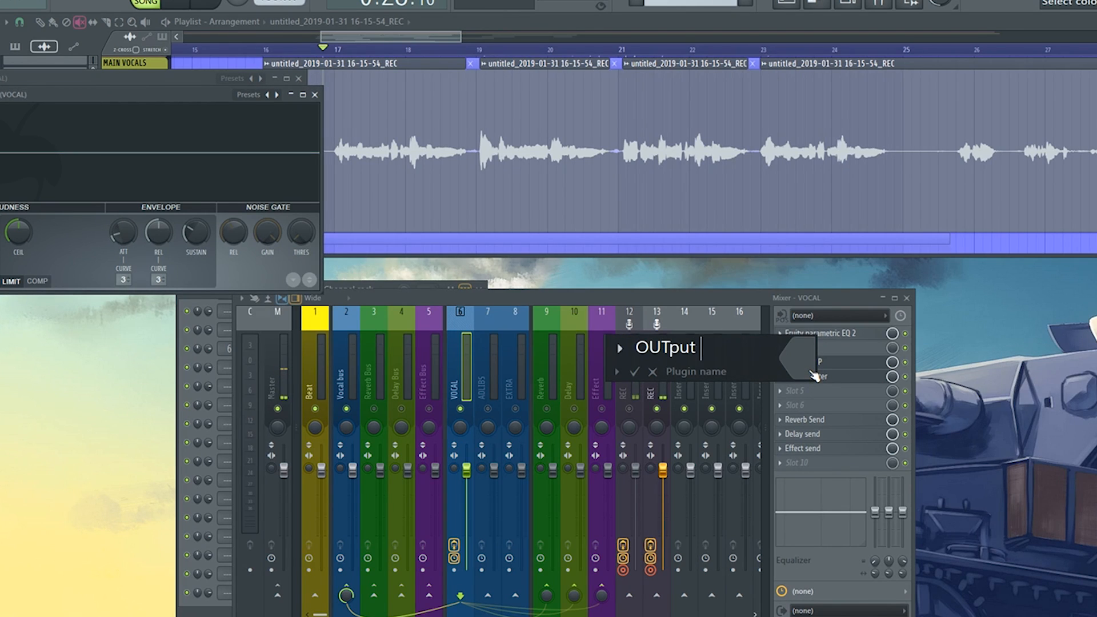
type("comper")
key("Return")
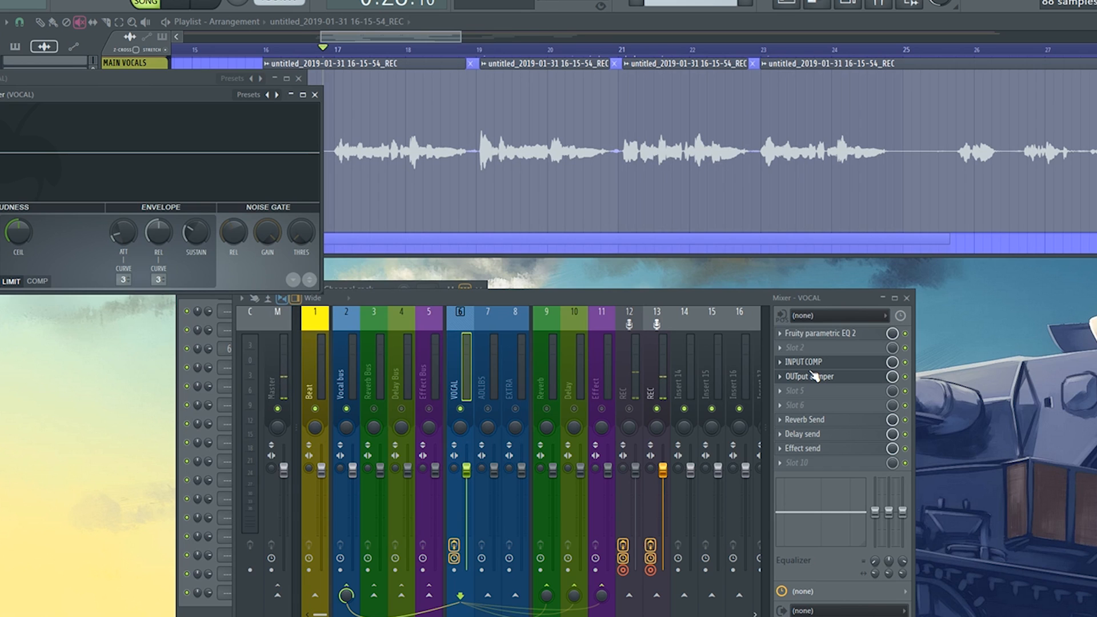
Arrange the INPUT COMP and OUTput comper windows side by side below the vocal clips, with INPUT COMP active.
left_click_drag(170, 100, 593, 118)
left_click_drag(90, 78, 142, 238)
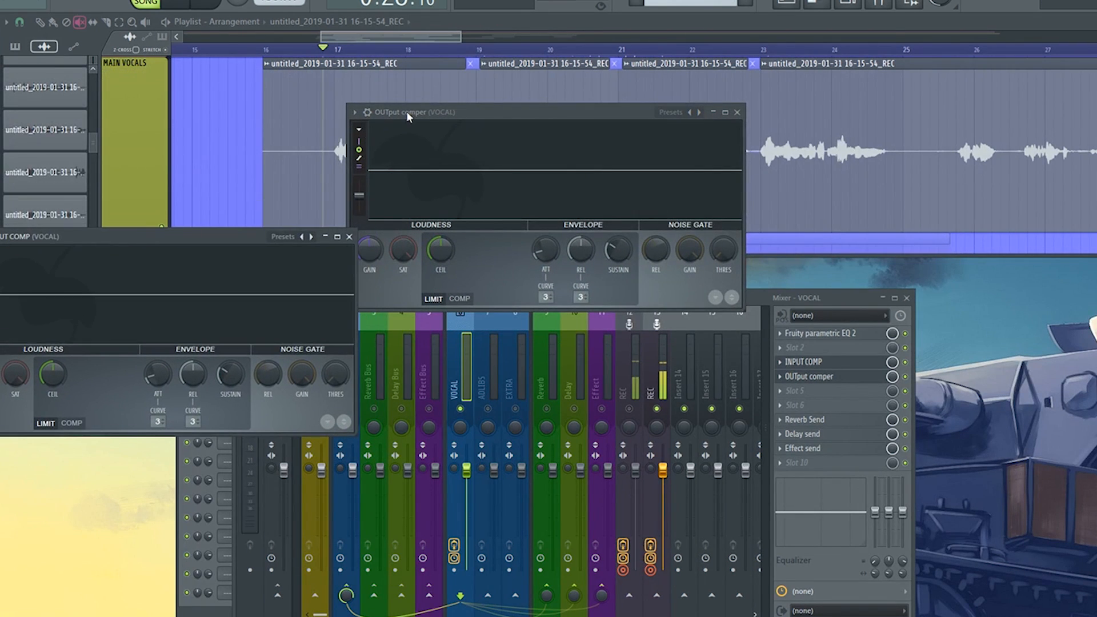
left_click_drag(413, 110, 424, 234)
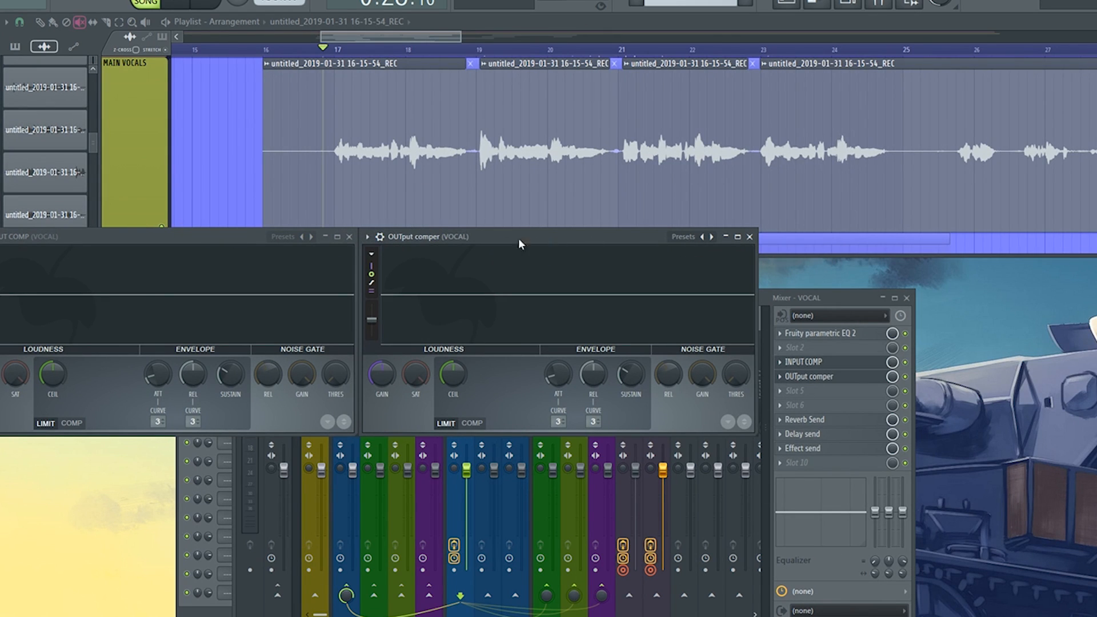
left_click(212, 247)
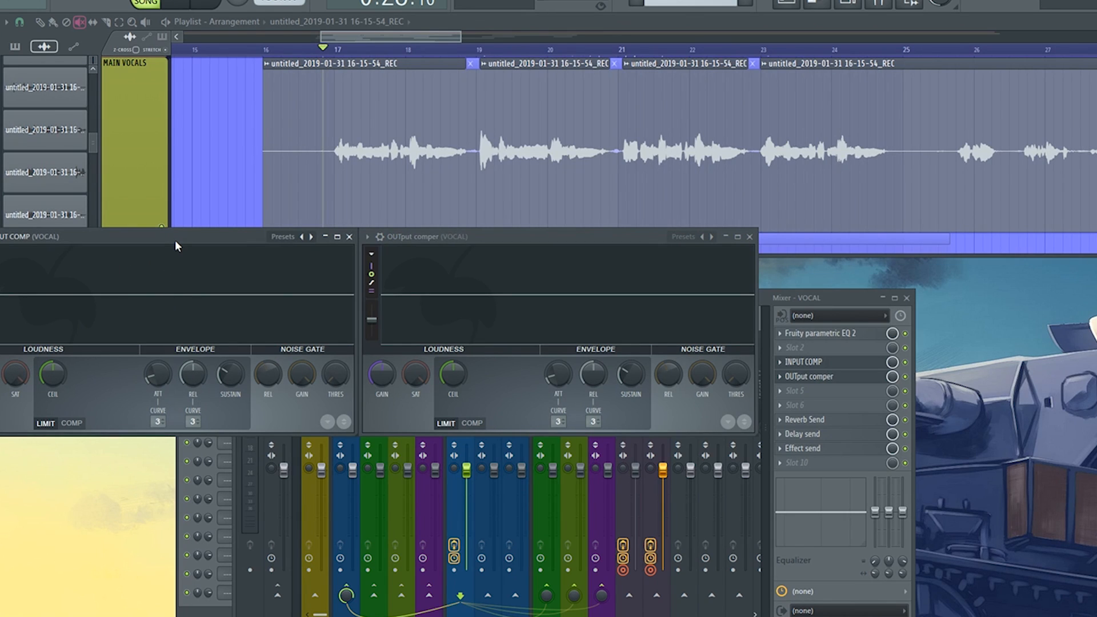
Play the main vocals from just before bar 17 and raise the loudness gain of INPUT COMP.
key("space")
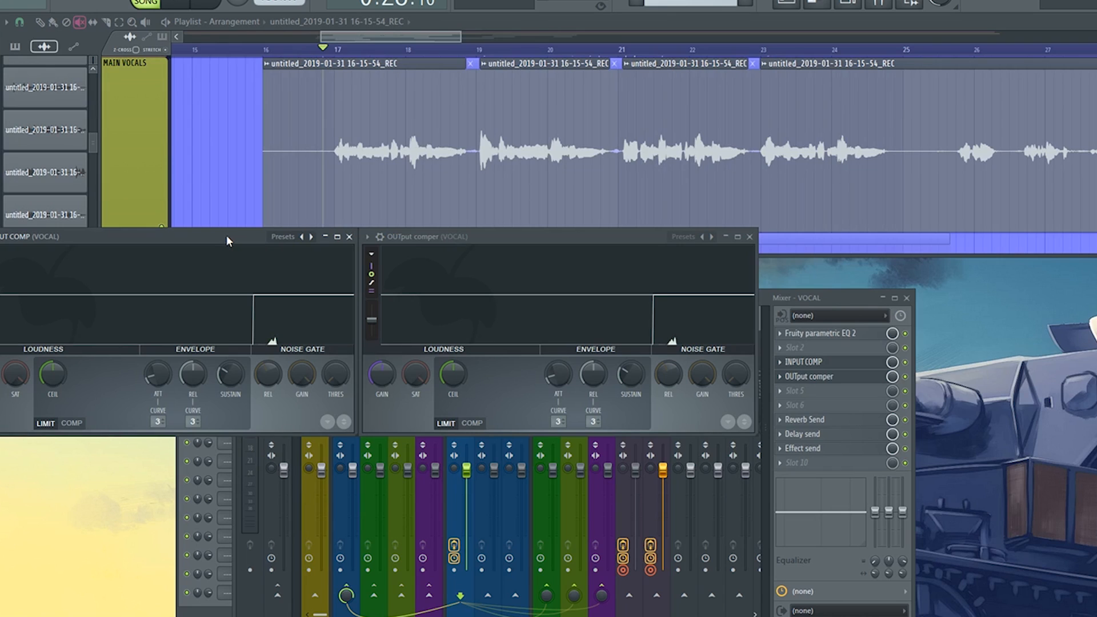
key("space")
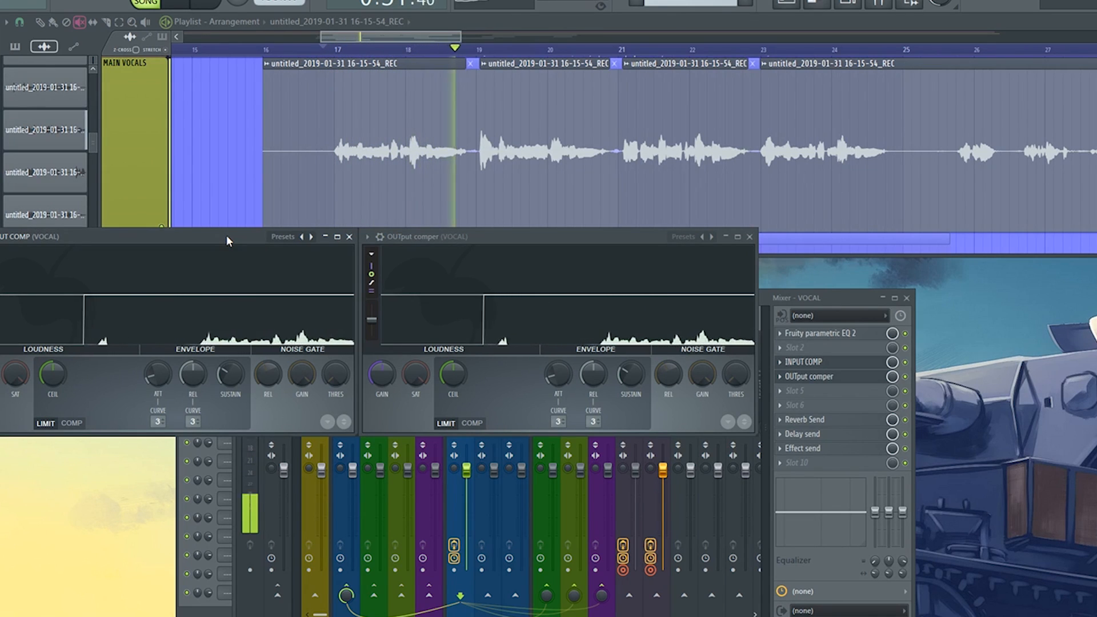
key("space")
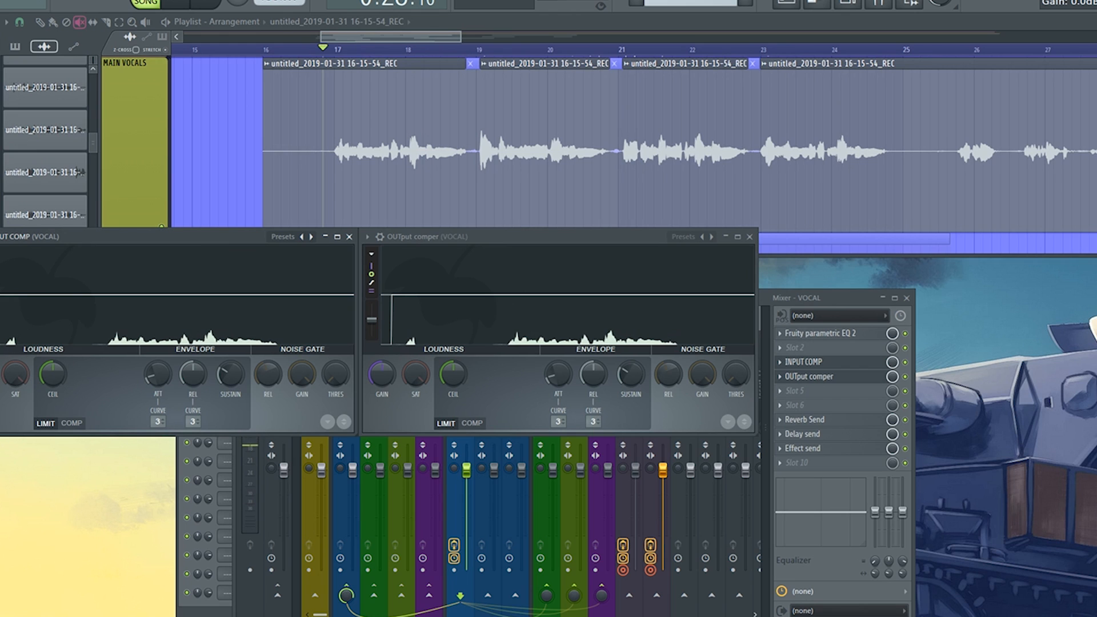
key("space")
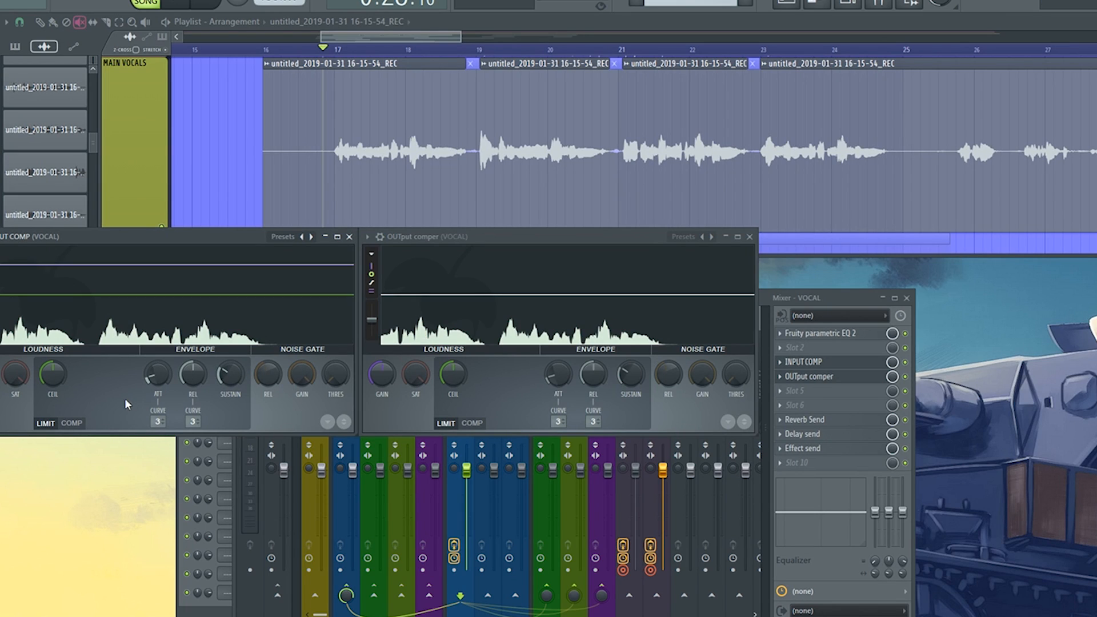
Switch INPUT COMP to compressor mode and lower its threshold while playing the main vocals.
left_click(70, 423)
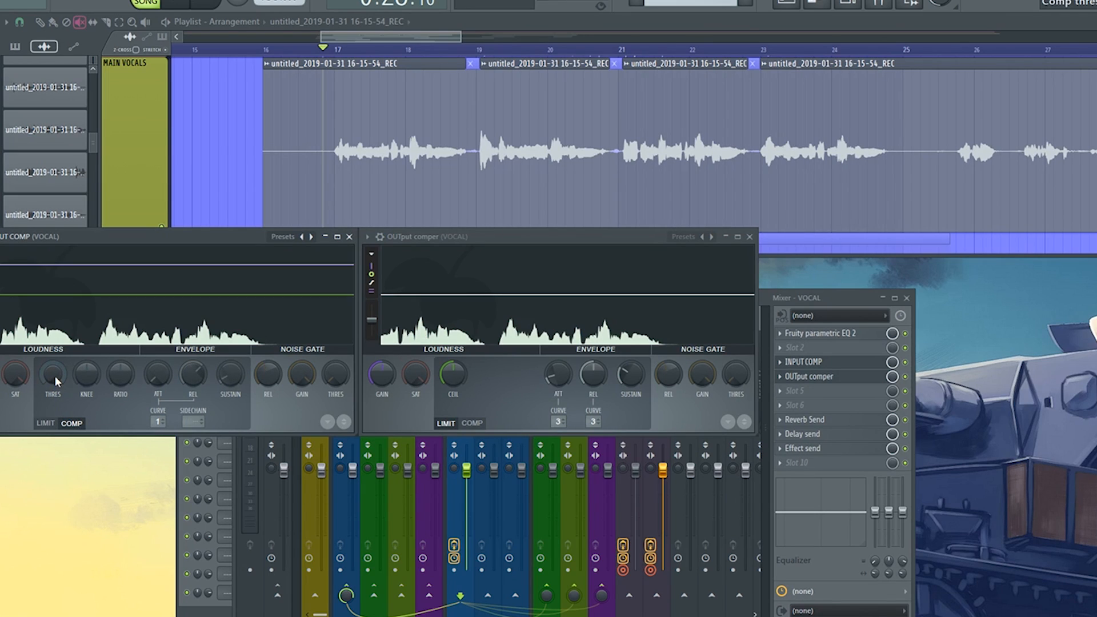
left_click_drag(55, 372, 57, 388)
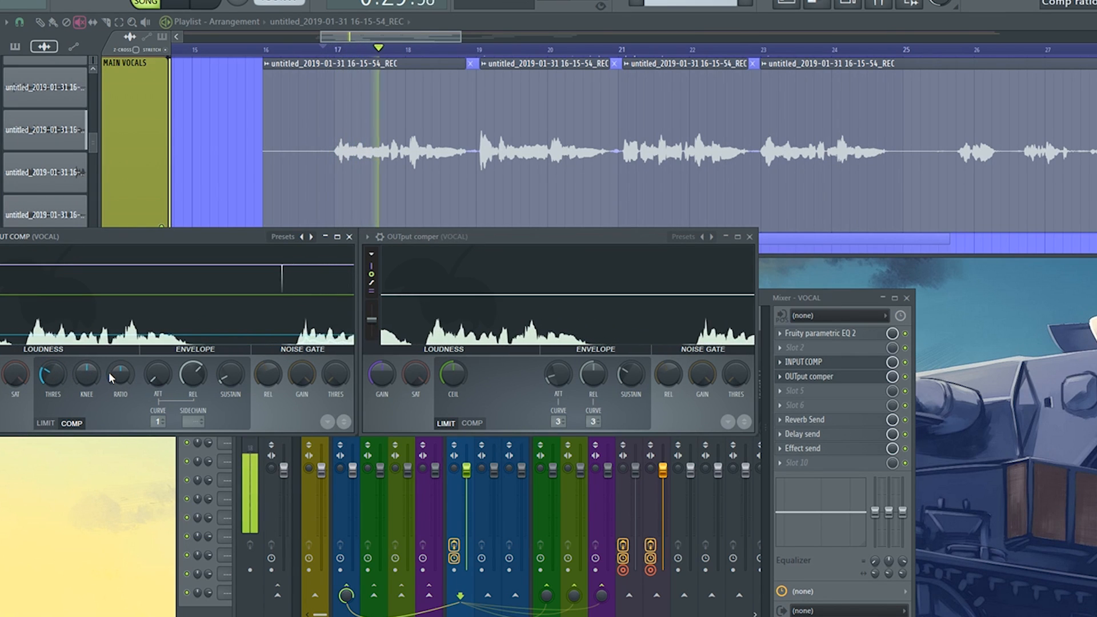
key("space")
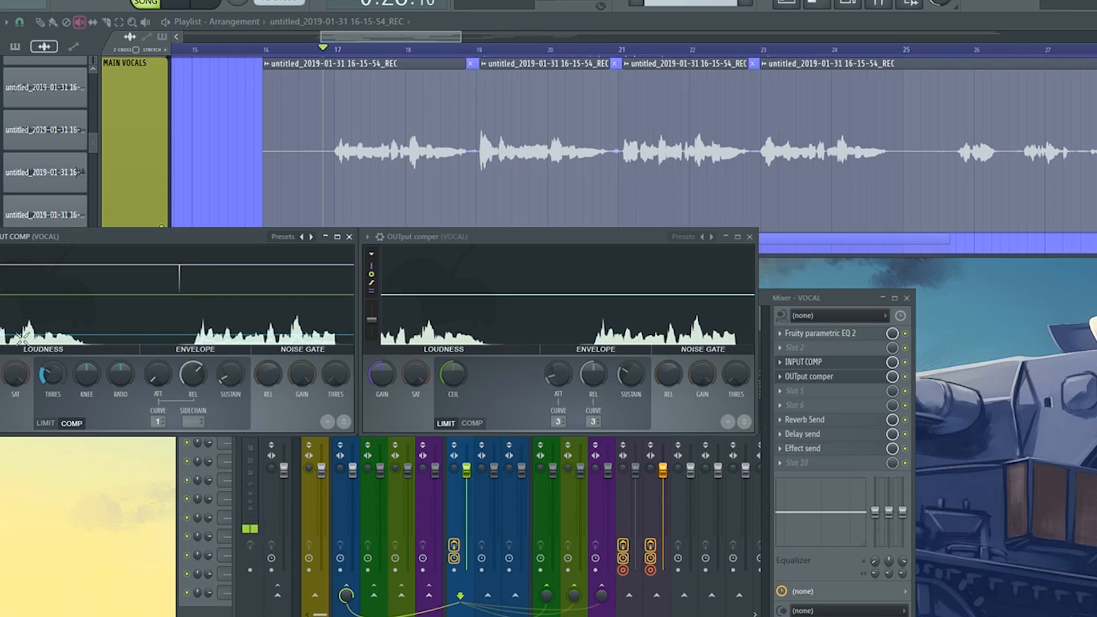
Raise the compression ratio of INPUT COMP and lower its threshold further while replaying the vocals from just before bar 17.
left_click_drag(120, 375, 120, 359)
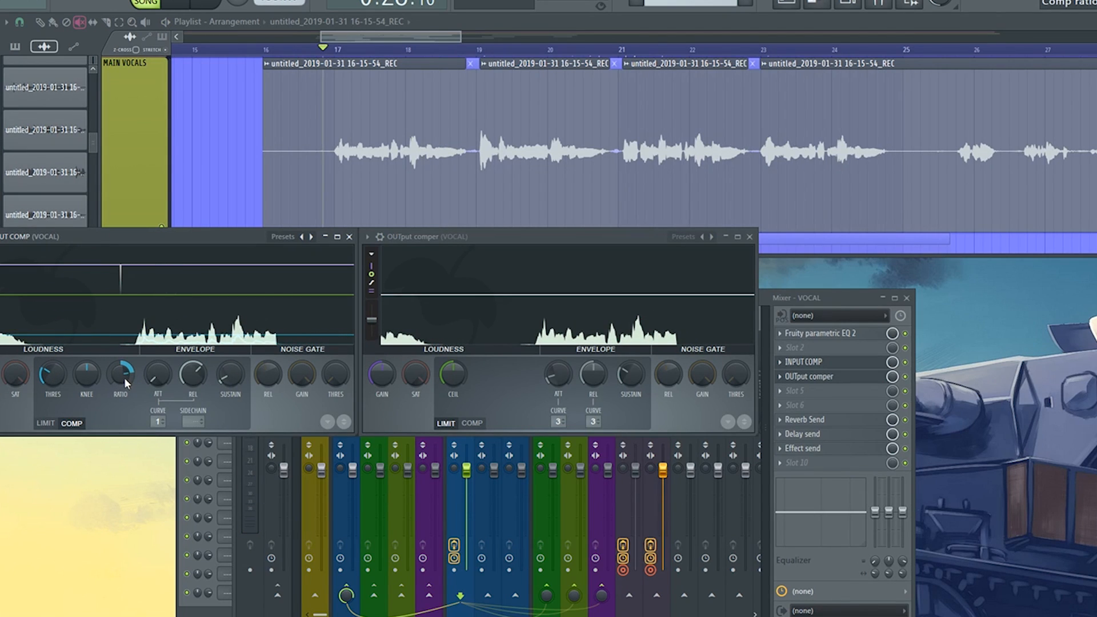
key("space")
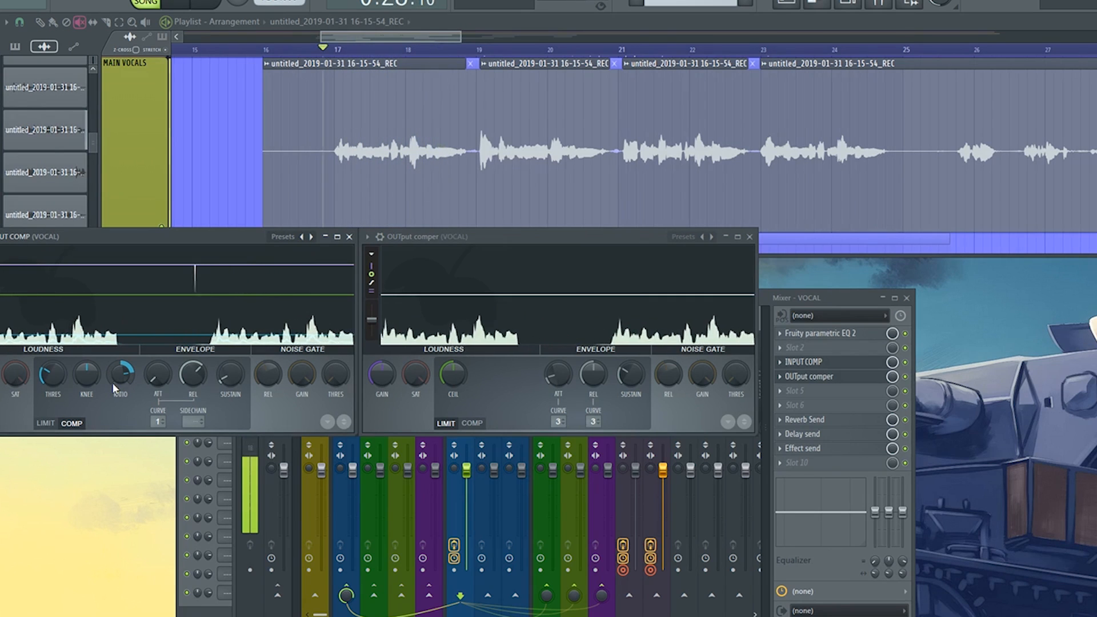
key("space")
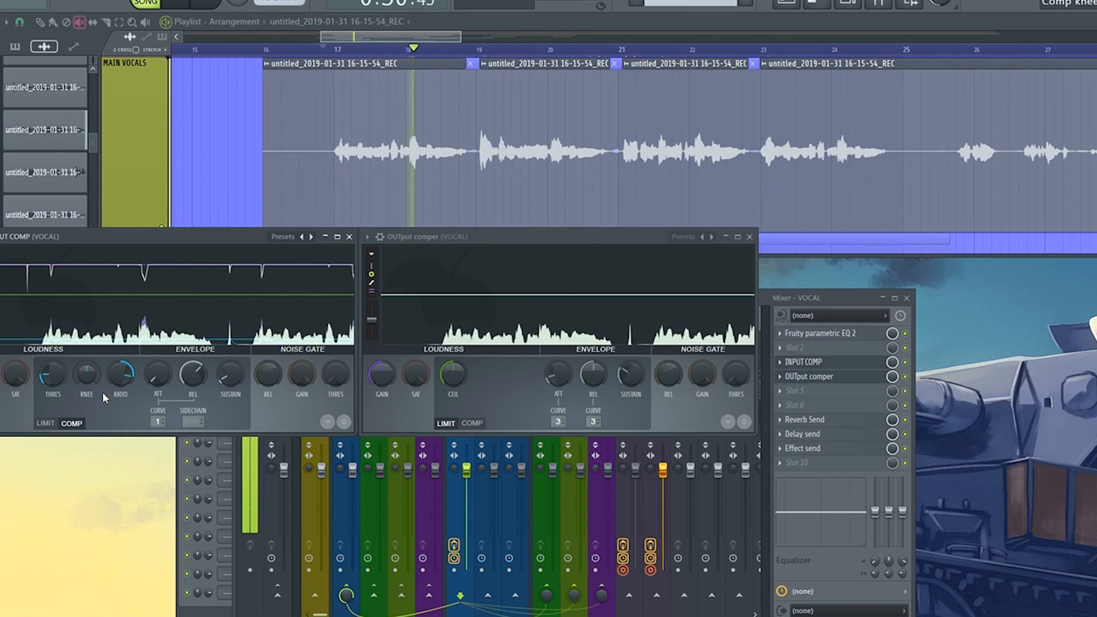
key("space")
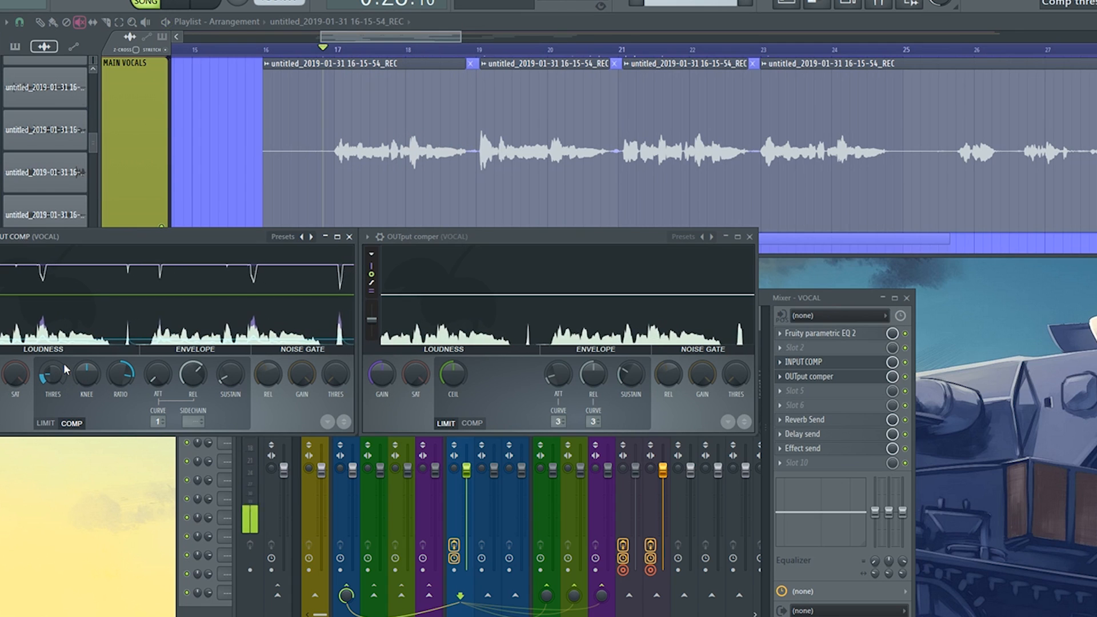
Lower the threshold of INPUT COMP further while replaying the main vocals, and close both limiter windows.
left_click_drag(58, 373, 57, 383)
key("space")
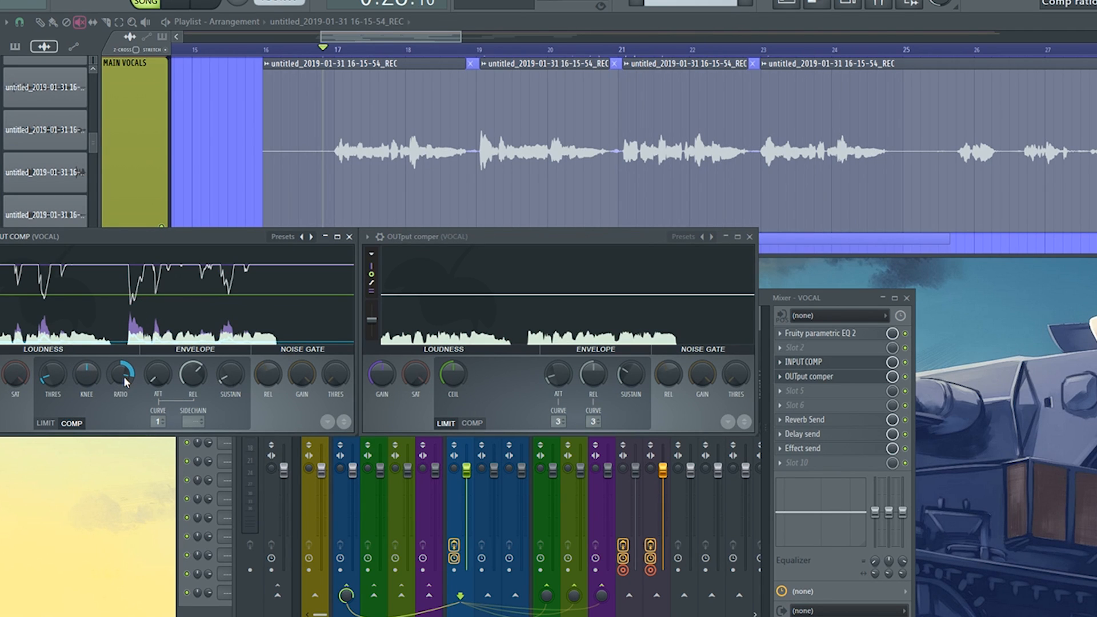
key("space")
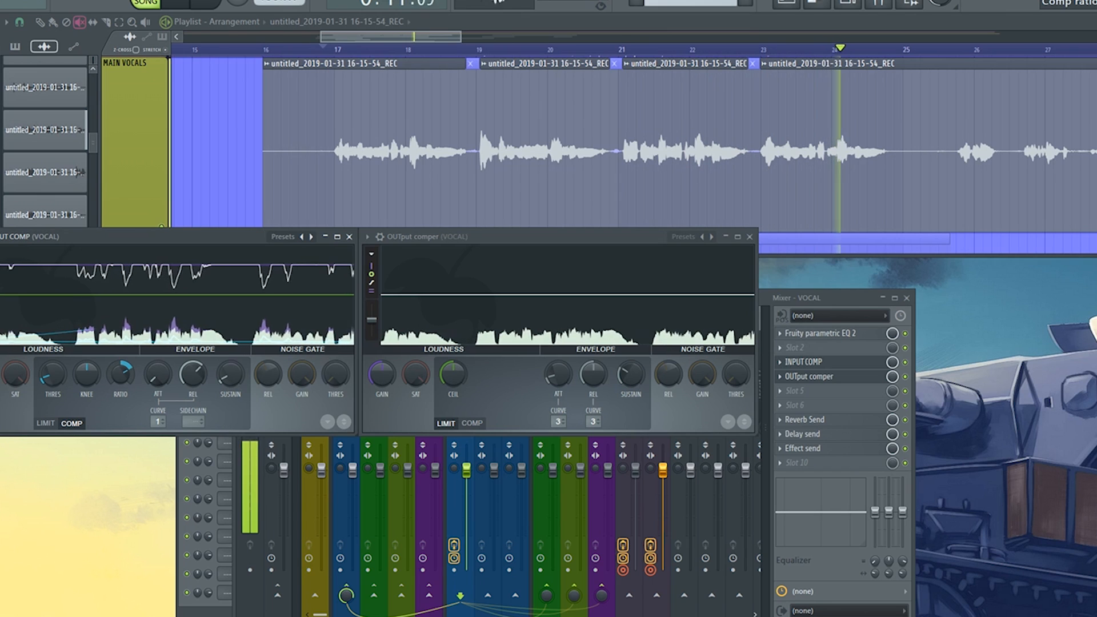
key("space")
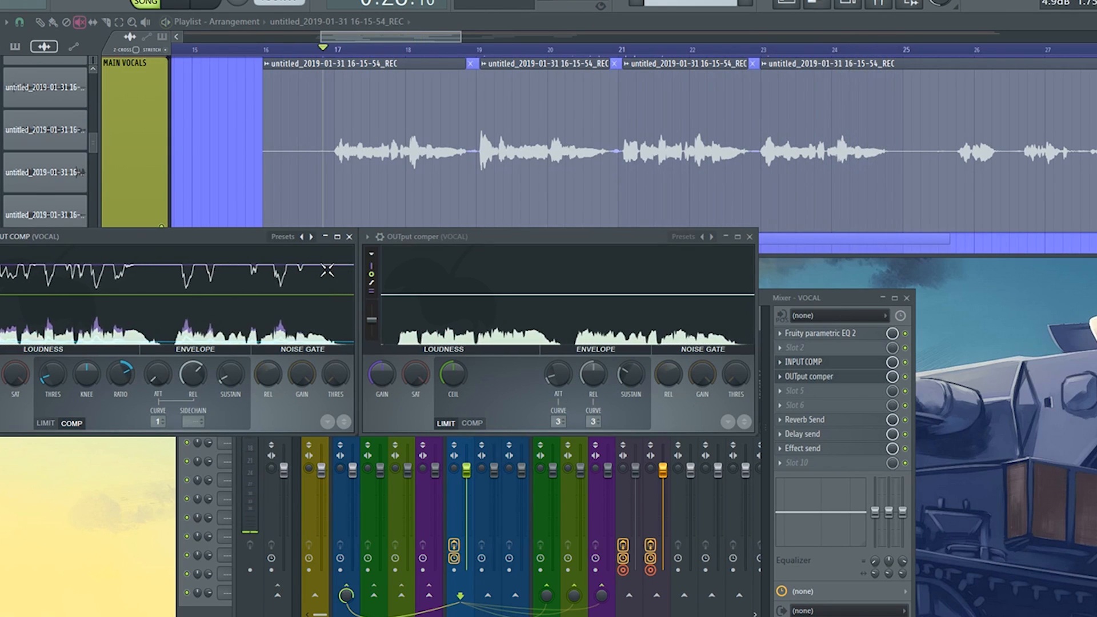
left_click(350, 237)
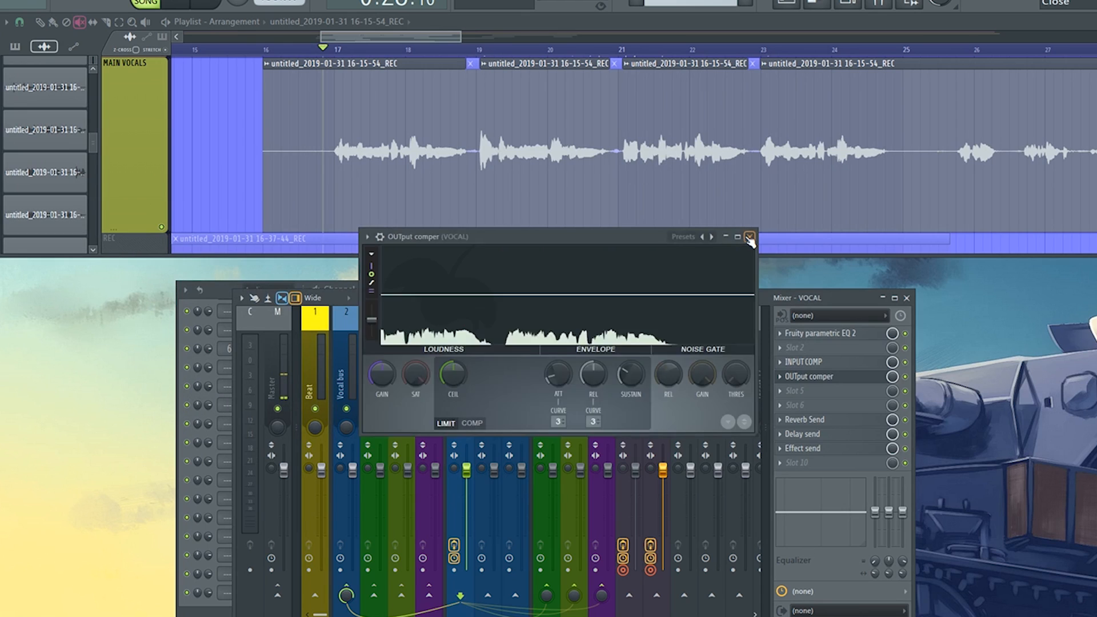
left_click(750, 237)
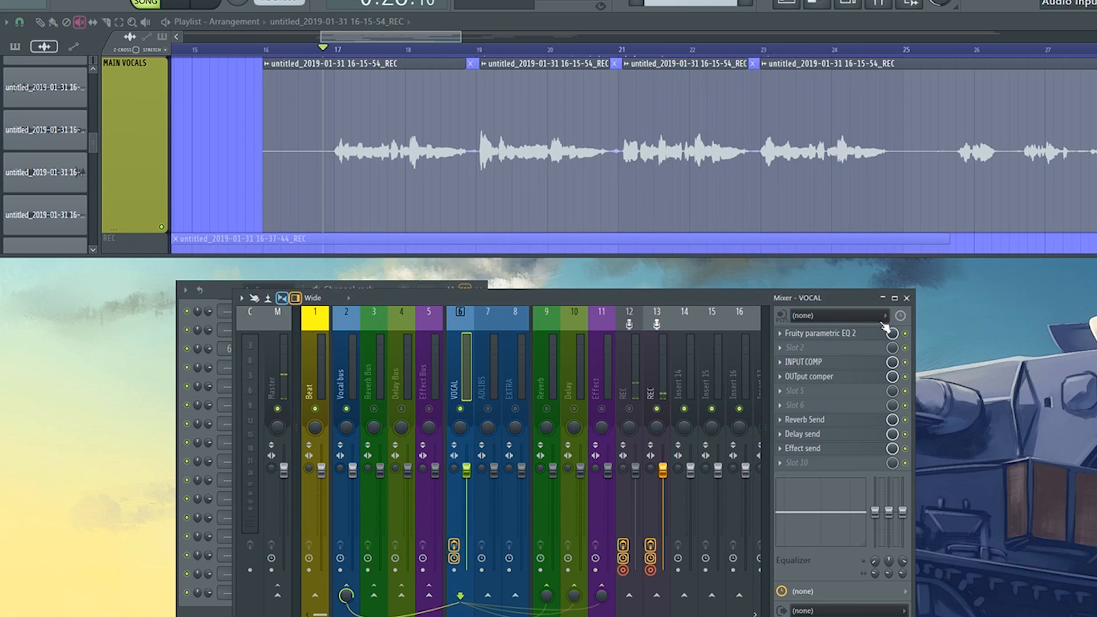
Load a second Fruity Parametric EQ 2 in slot 5 of the VOCAL mixer track and play the main vocals through it.
left_click(811, 395)
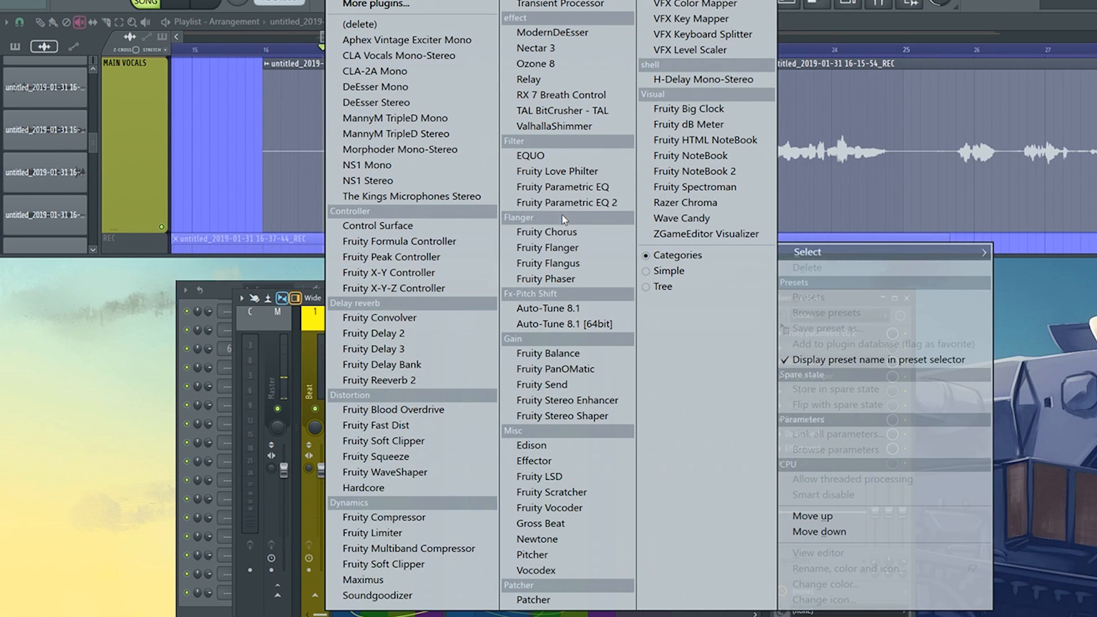
left_click(574, 203)
left_click_drag(145, 114, 324, 257)
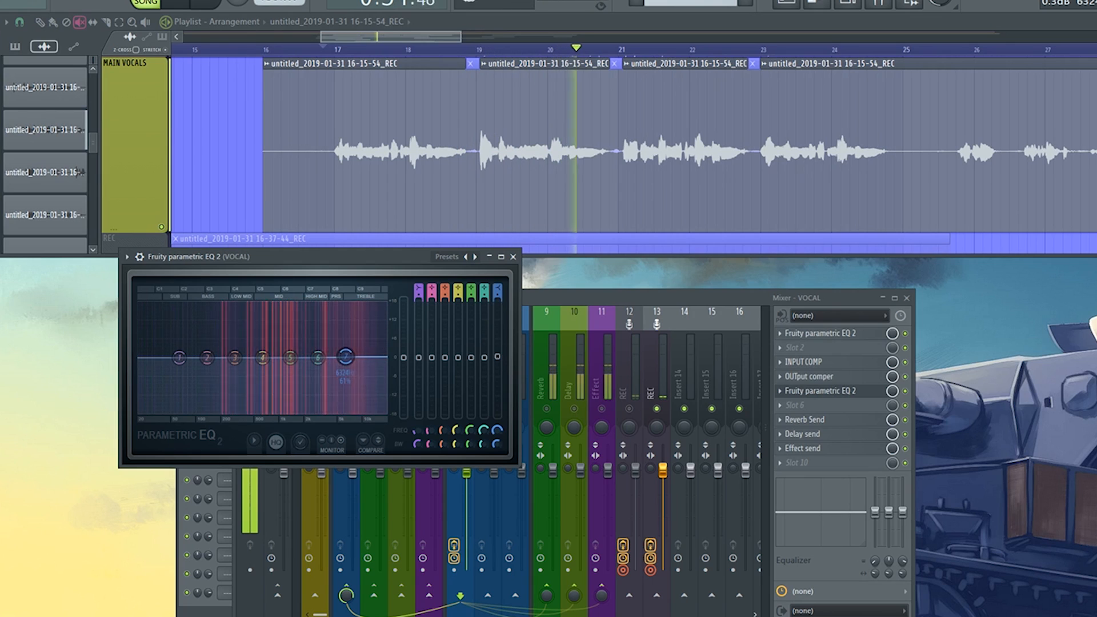
key("space")
Enlarge the new Fruity Parametric EQ 2 window and place it over the lower part of the vocal clips and the mixer.
left_click_drag(343, 257, 537, 249)
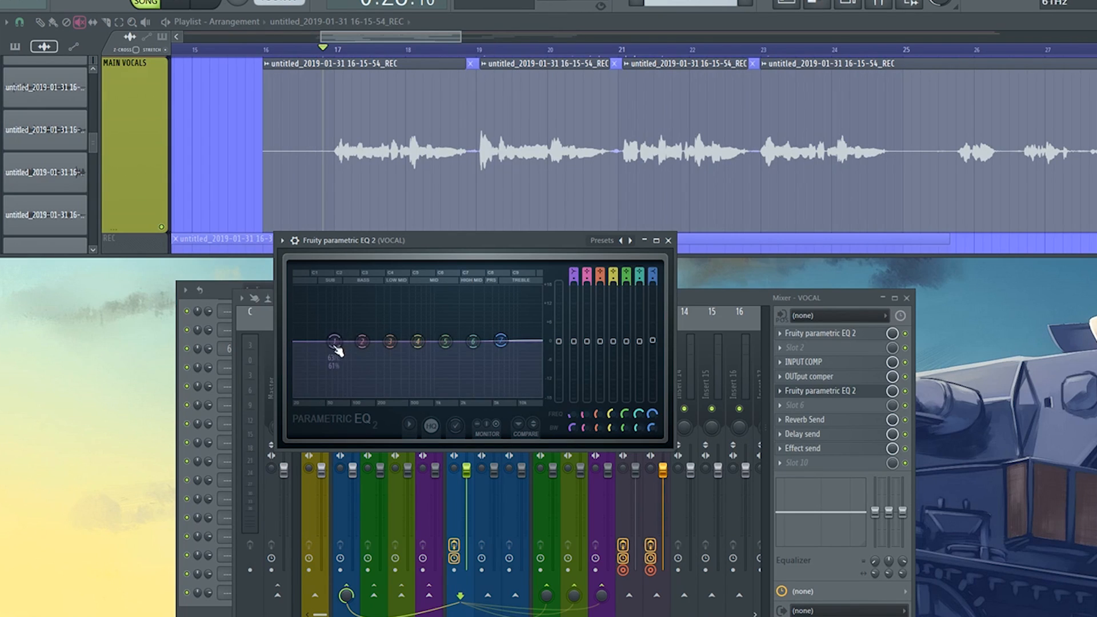
left_click_drag(408, 242, 423, 245)
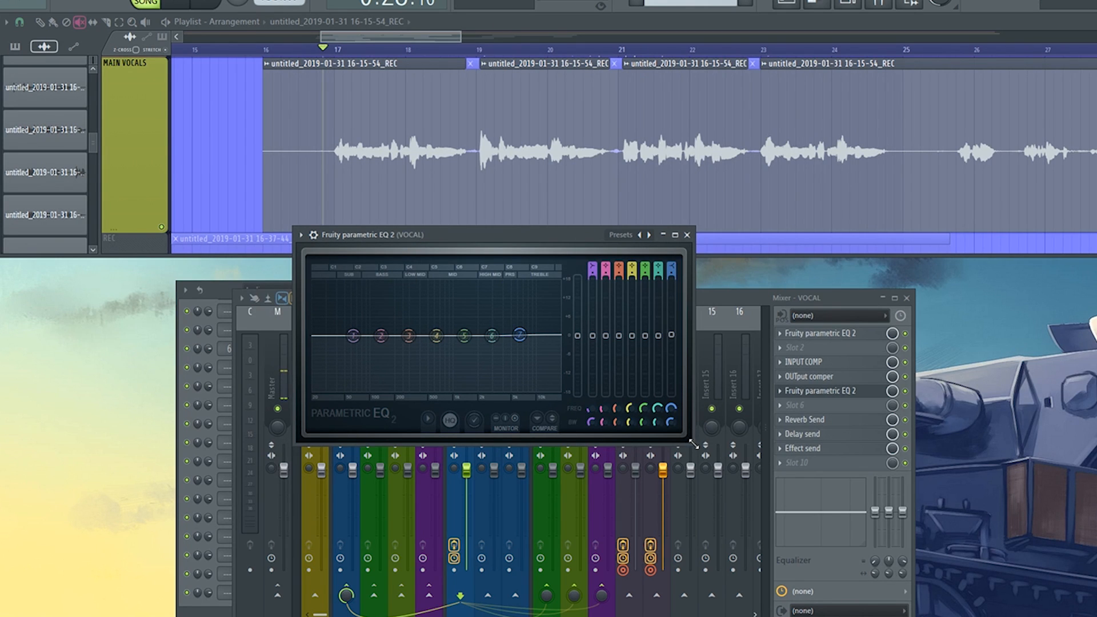
left_click_drag(694, 443, 927, 528)
left_click_drag(457, 236, 408, 196)
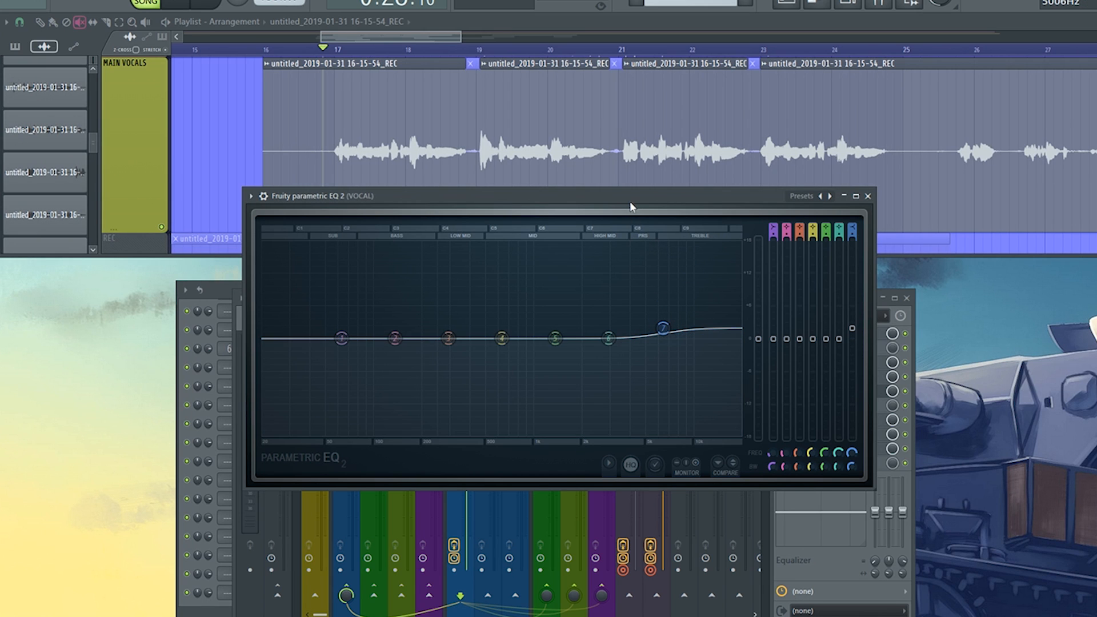
Slightly boost bands 5, 6 and 7 of the new EQ, with band 7 at about 4.9 kHz, and close the EQ.
left_click_drag(663, 328, 669, 331)
left_click_drag(555, 339, 642, 339)
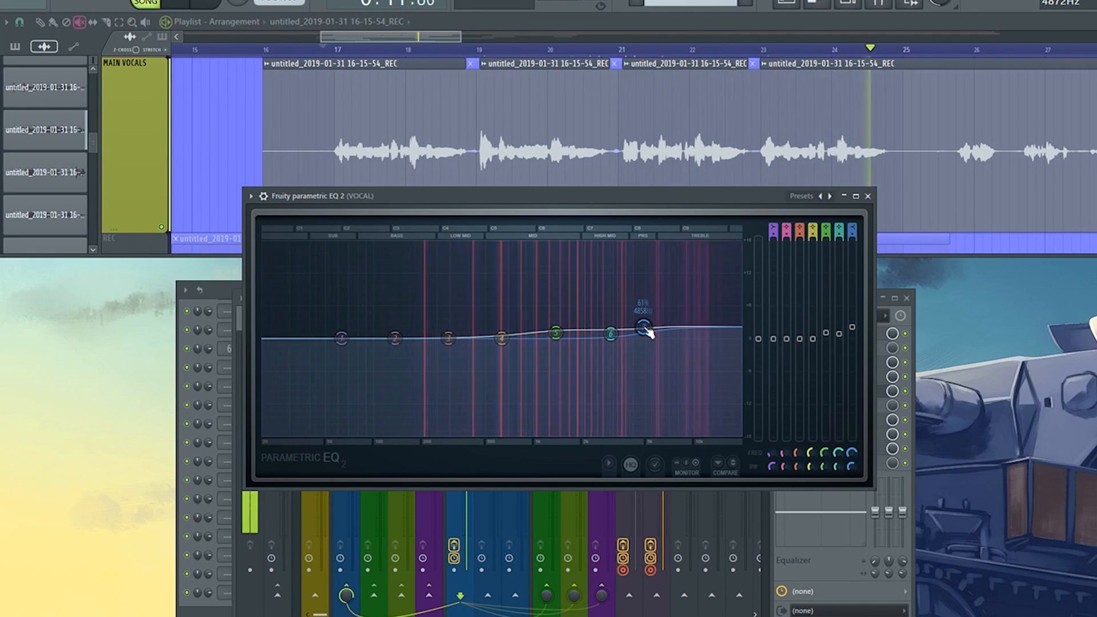
left_click(868, 196)
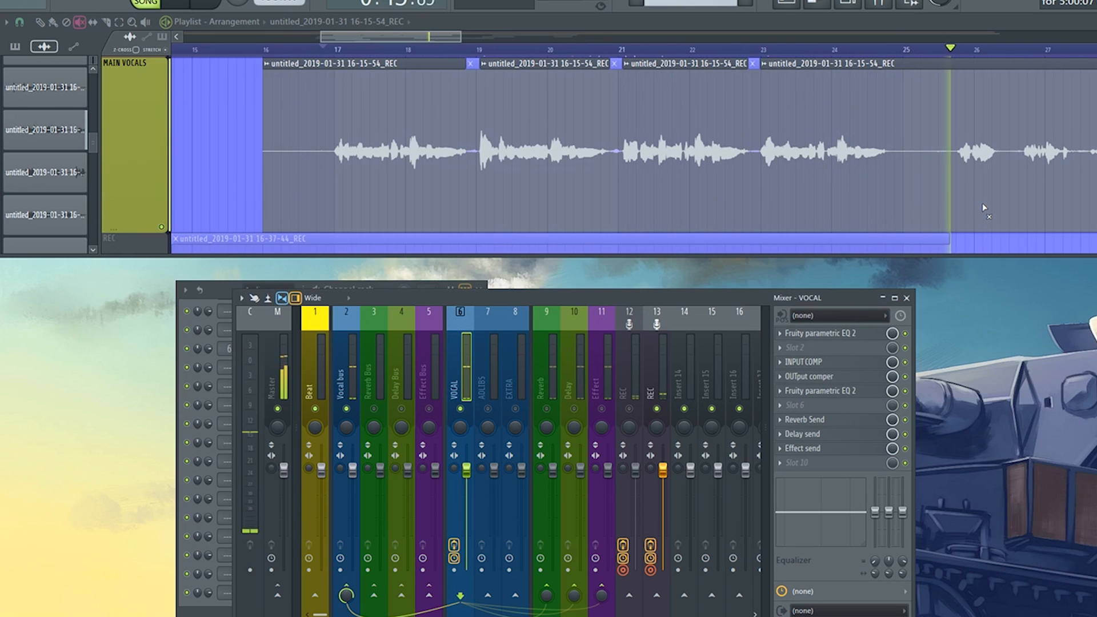
Stop the first vocals and play the second main vocal clip (16-26-22_REC) from just after bar 32.
scroll(978, 195, "down", 4)
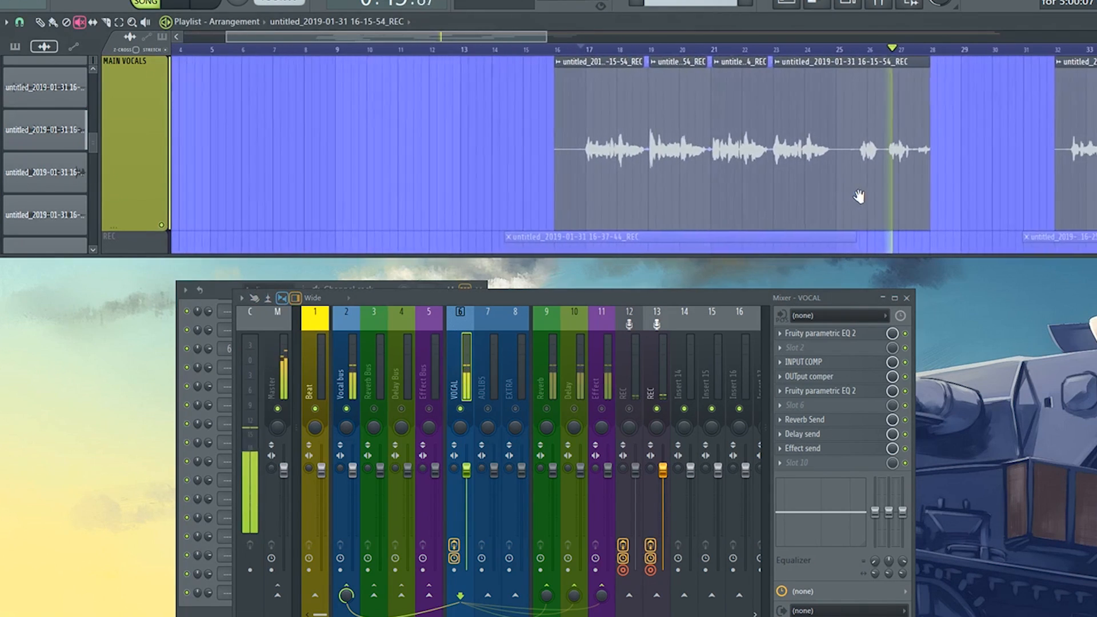
left_click_drag(860, 197, 706, 204)
key("space")
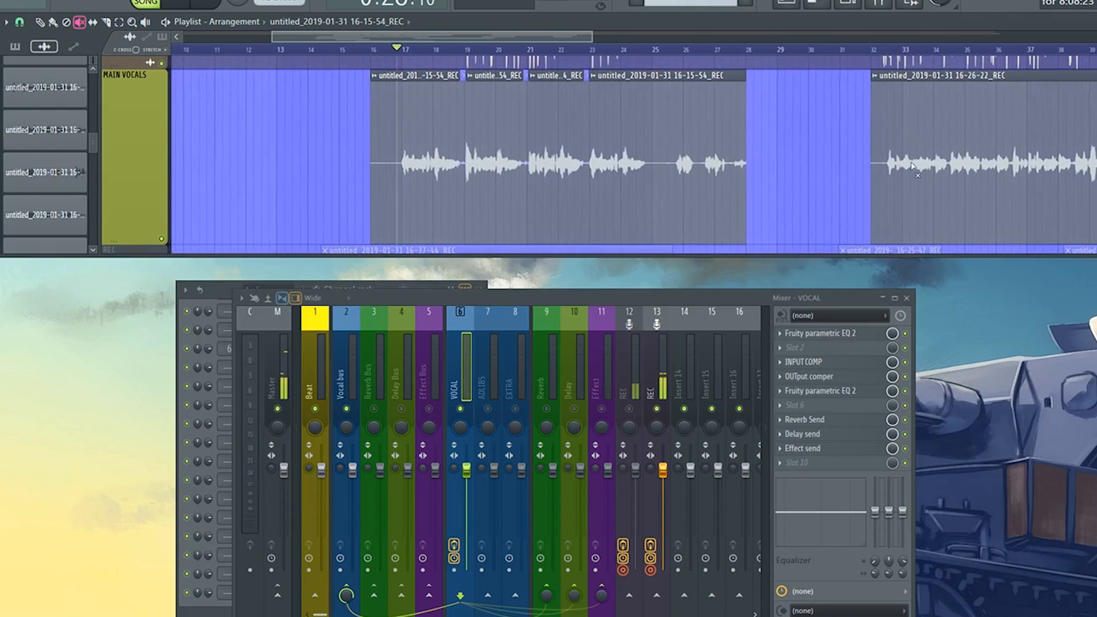
scroll(862, 140, "up", 4)
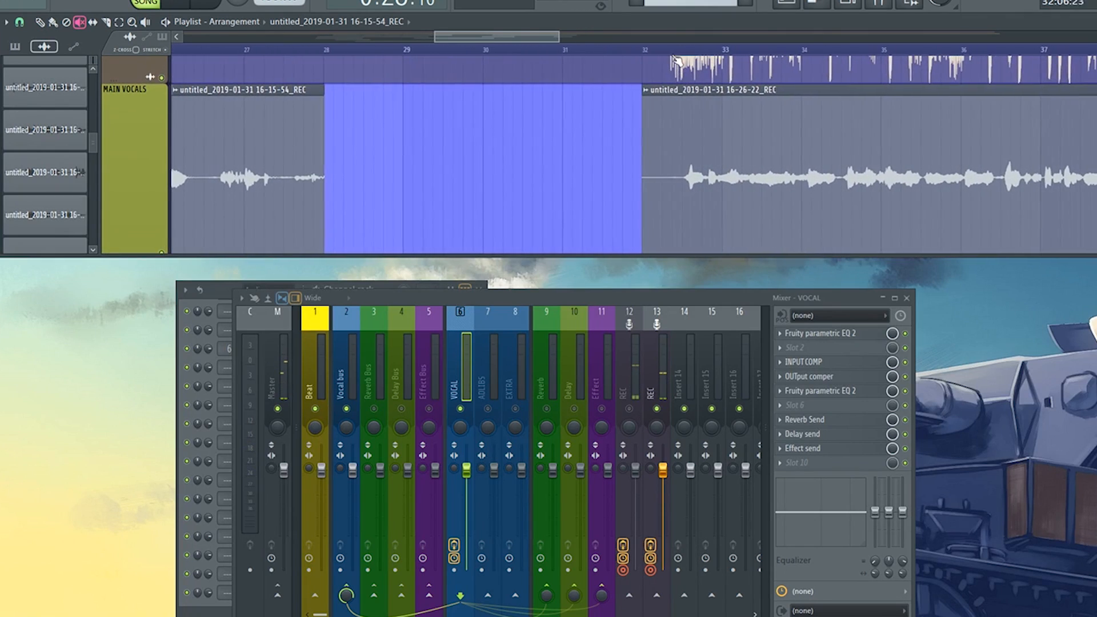
left_click(667, 49)
key("space")
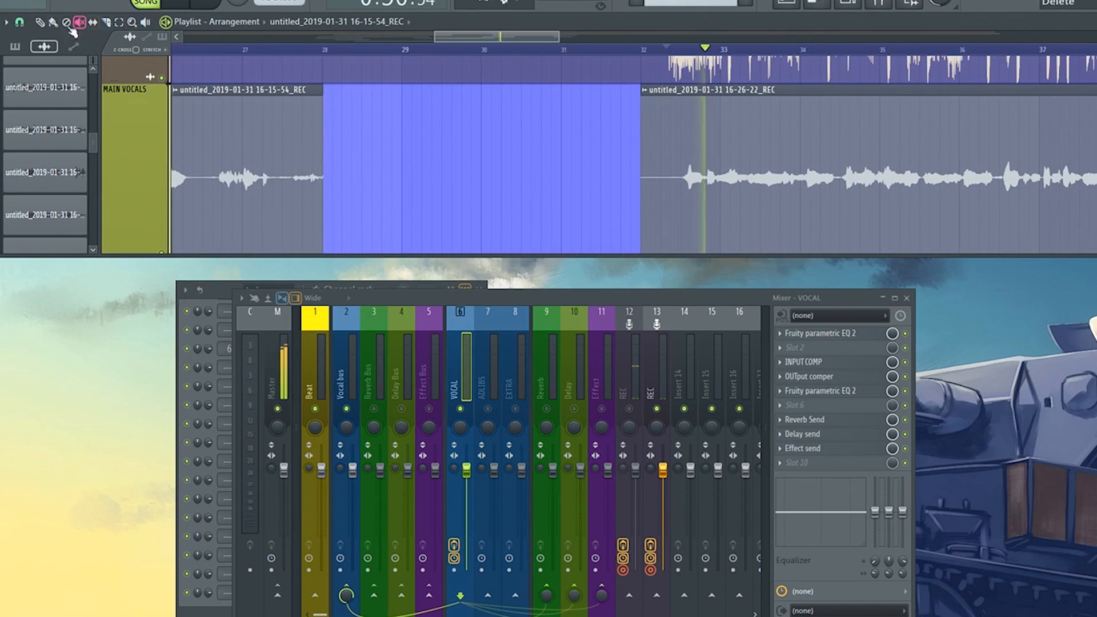
Route the 16-26-22_REC vocal clip to mixer track 6 (VOCAL) and close its channel settings.
double_click(738, 170)
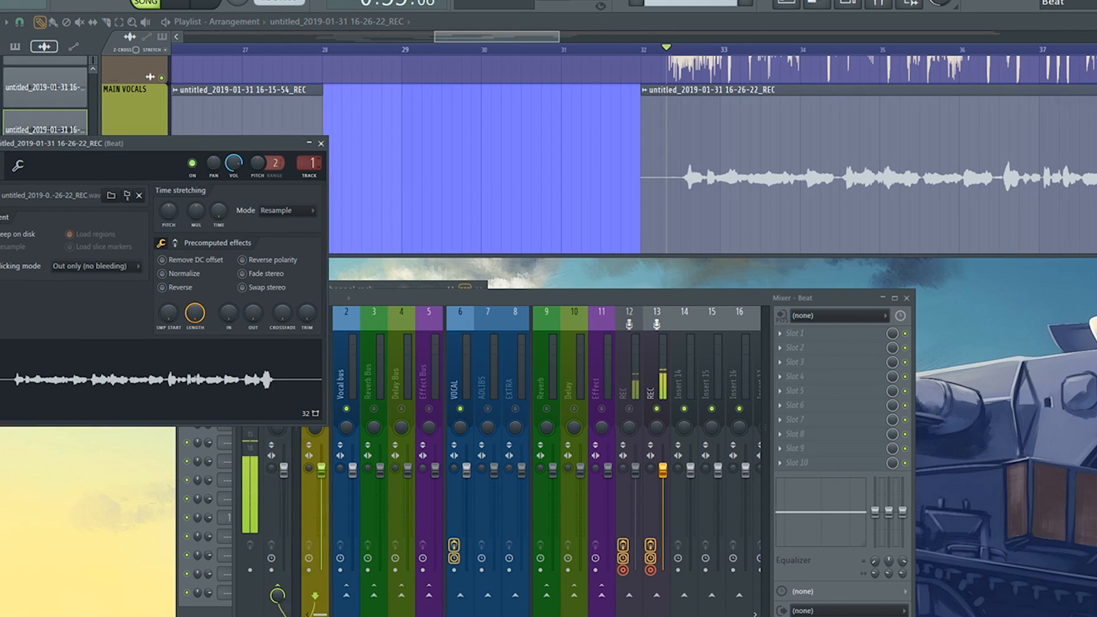
left_click_drag(309, 164, 309, 143)
left_click(322, 144)
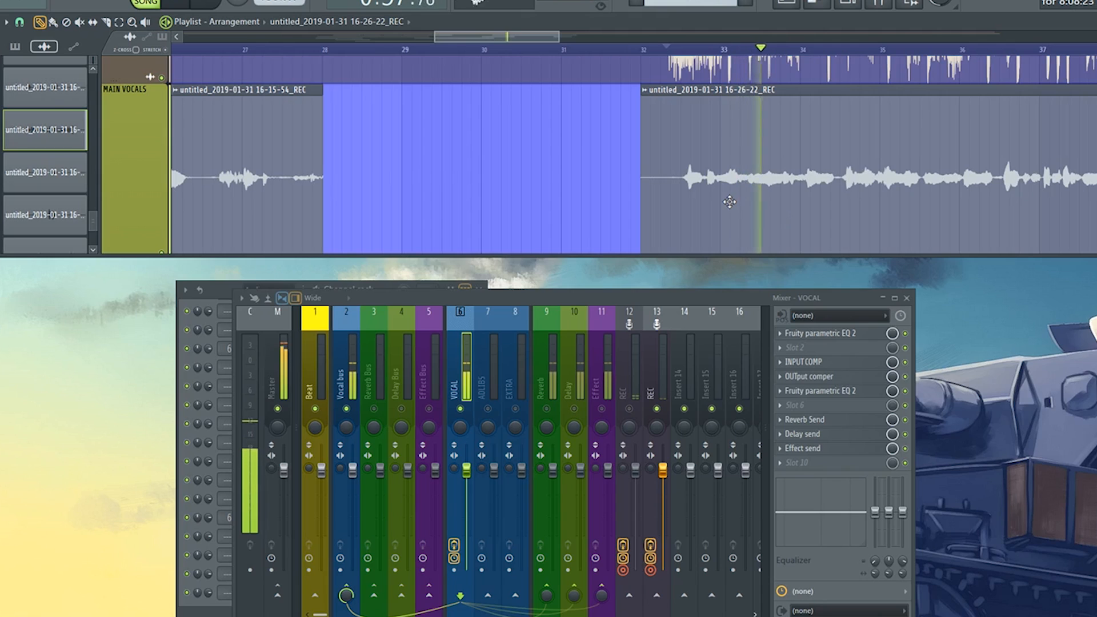
Replay the second vocal clip with the beat from the start of bar 32.
left_click(663, 51)
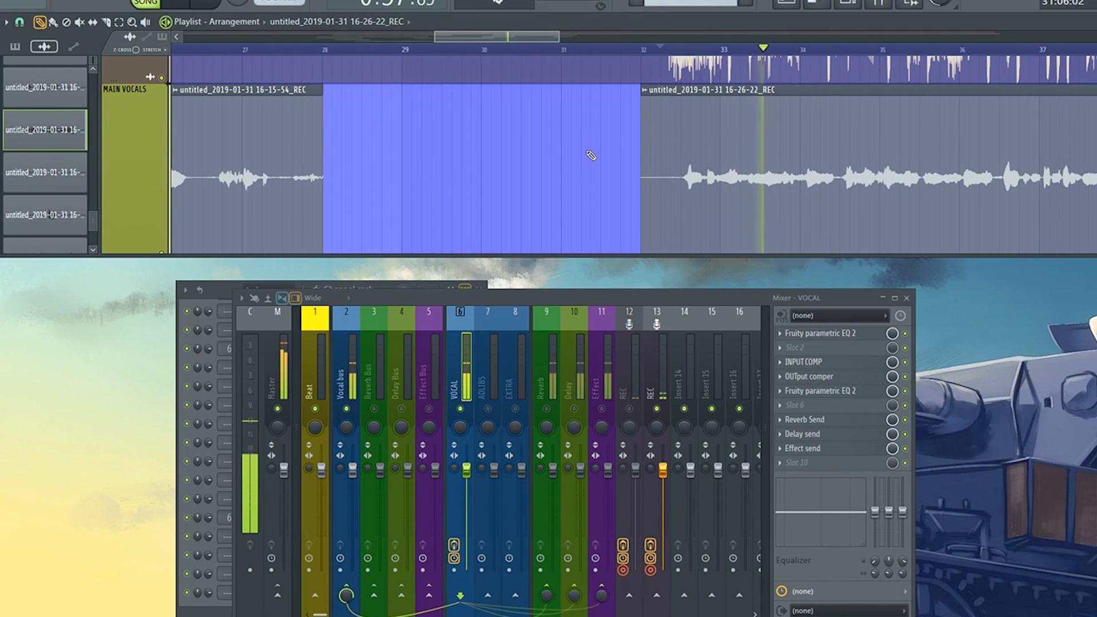
scroll(592, 155, "down", 6)
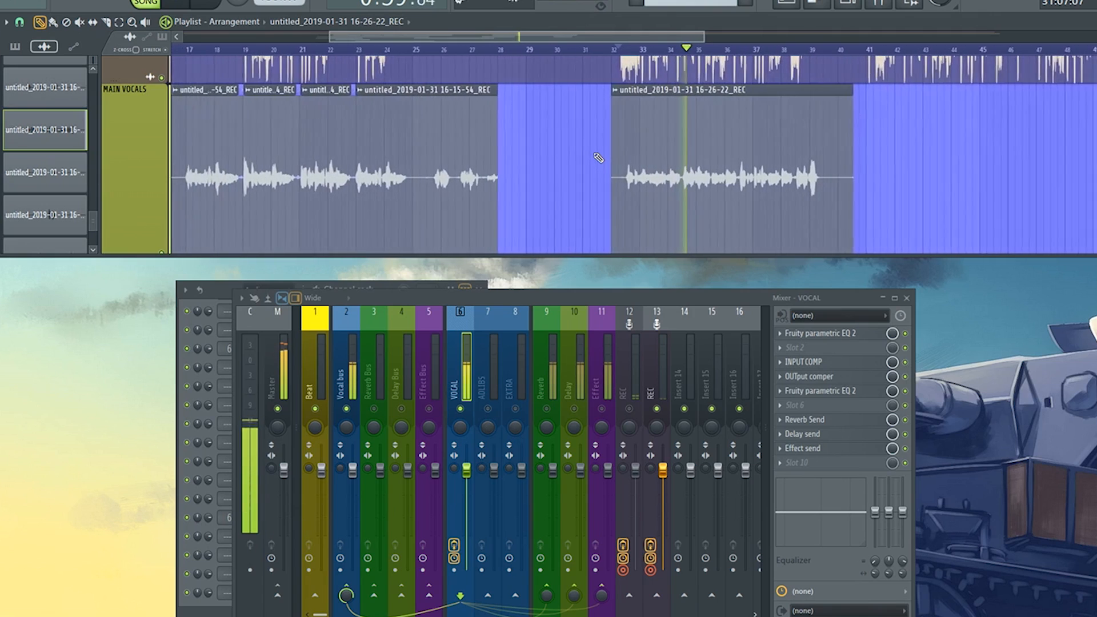
scroll(597, 166, "down", 1)
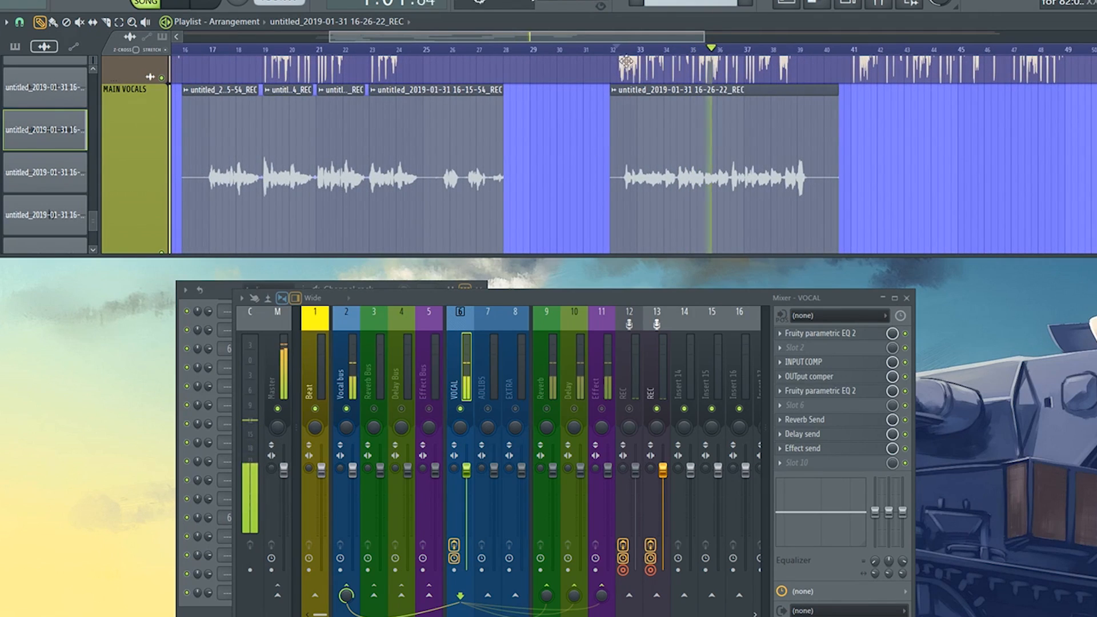
left_click(615, 51)
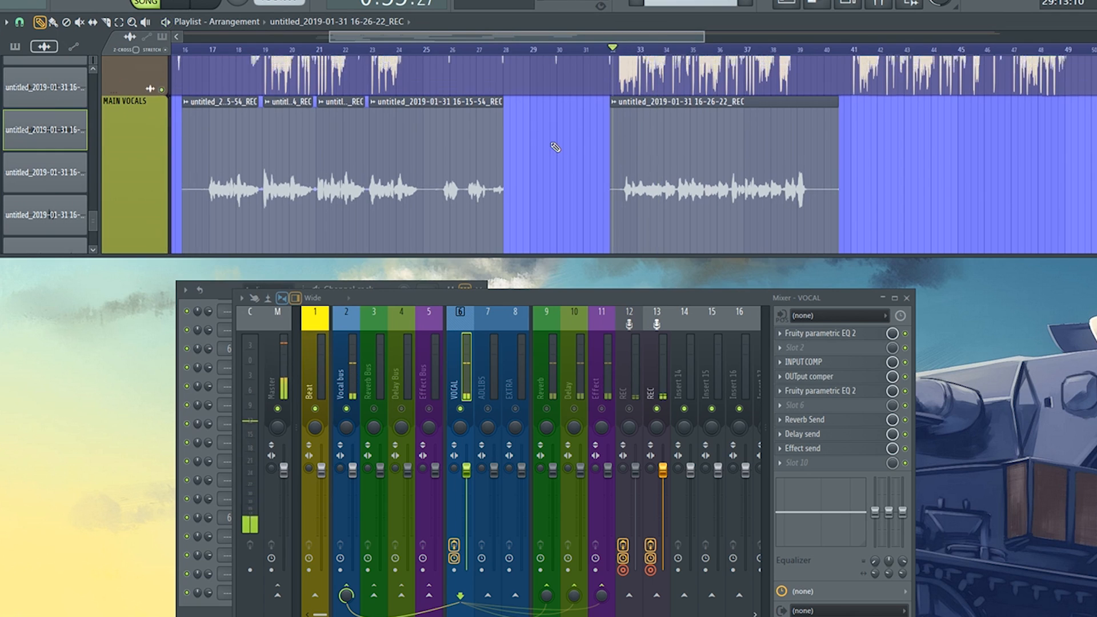
Check the channel volume of the XXXTentacion - Sauce! [Instrumental] clip.
scroll(560, 143, "up", 2)
double_click(598, 98)
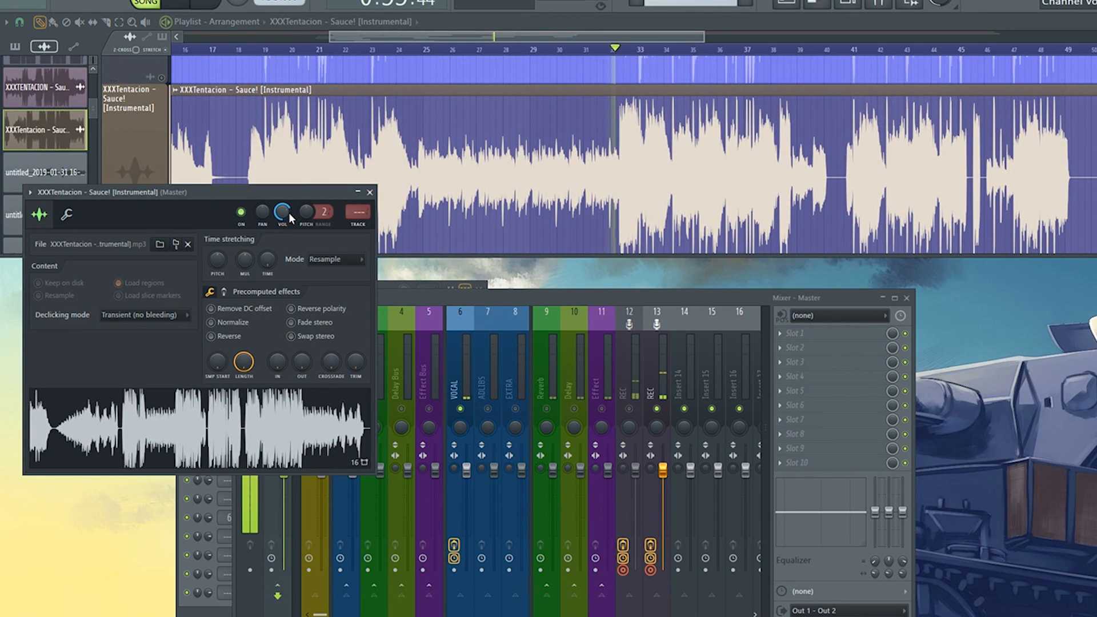
left_click(370, 192)
scroll(545, 132, "down", 1)
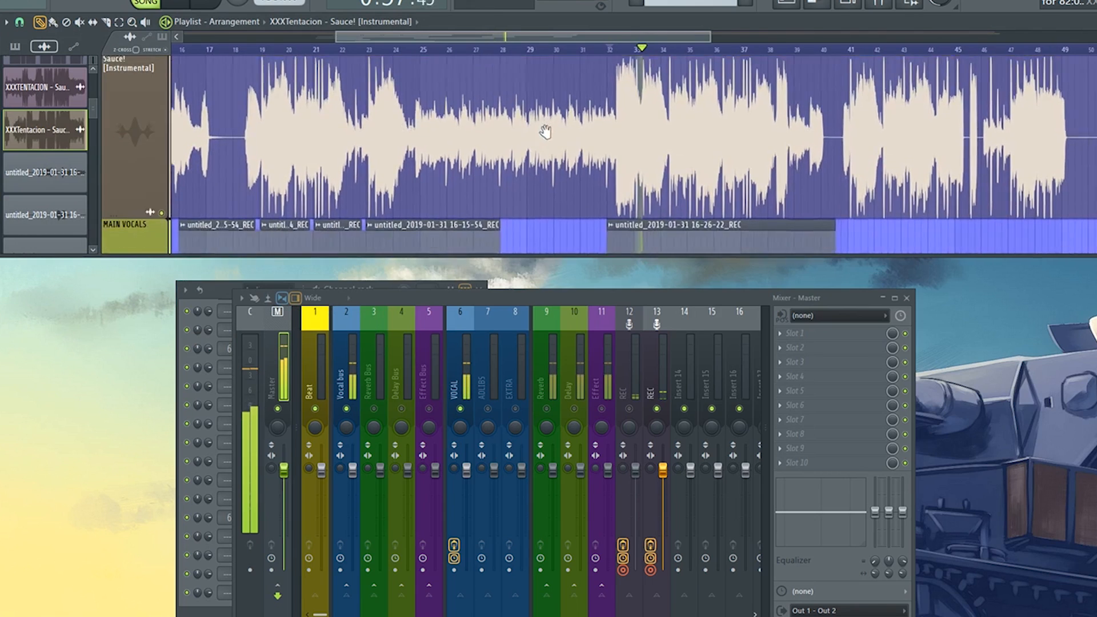
Select the VOCAL mixer track and check how INPUT COMP handles the second vocal clip during playback from bar 32.
scroll(544, 132, "down", 3)
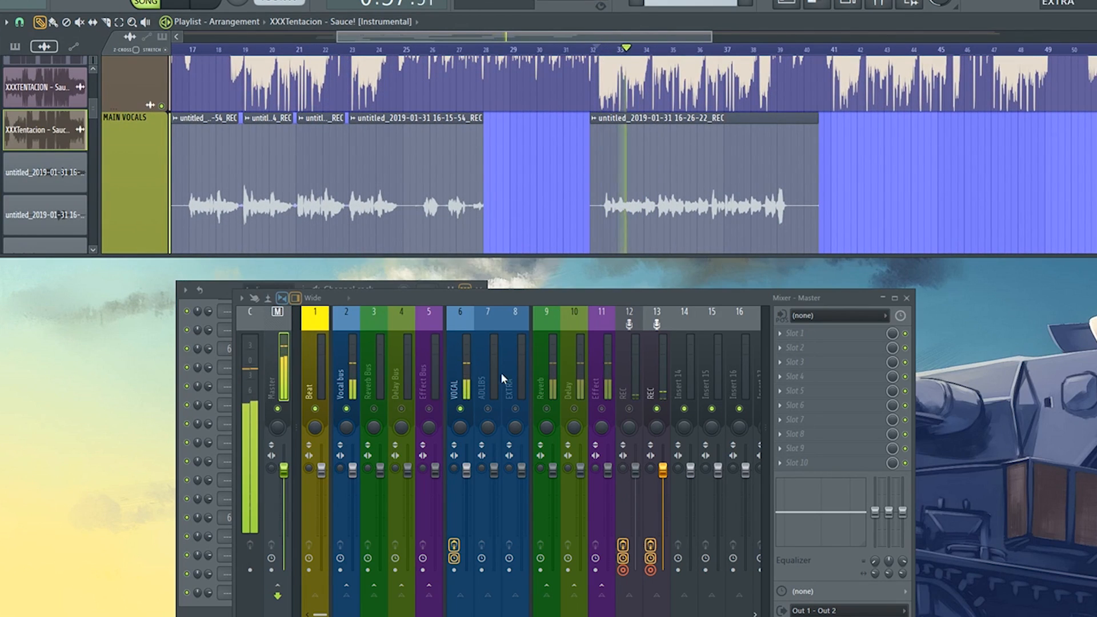
left_click(461, 376)
scroll(541, 214, "down", 2)
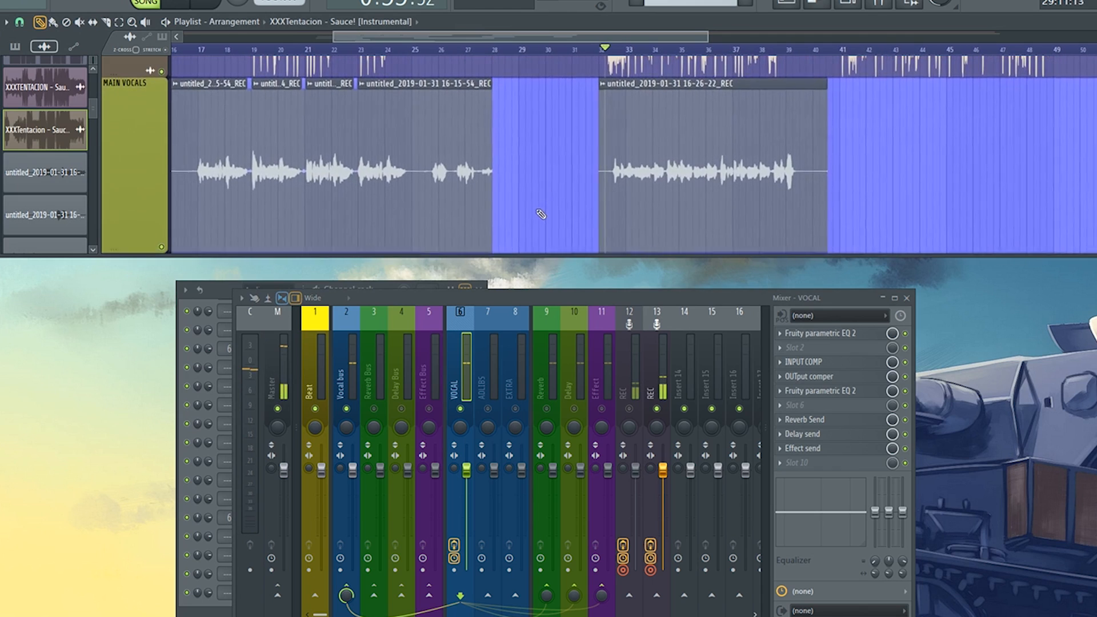
scroll(681, 181, "down", 1)
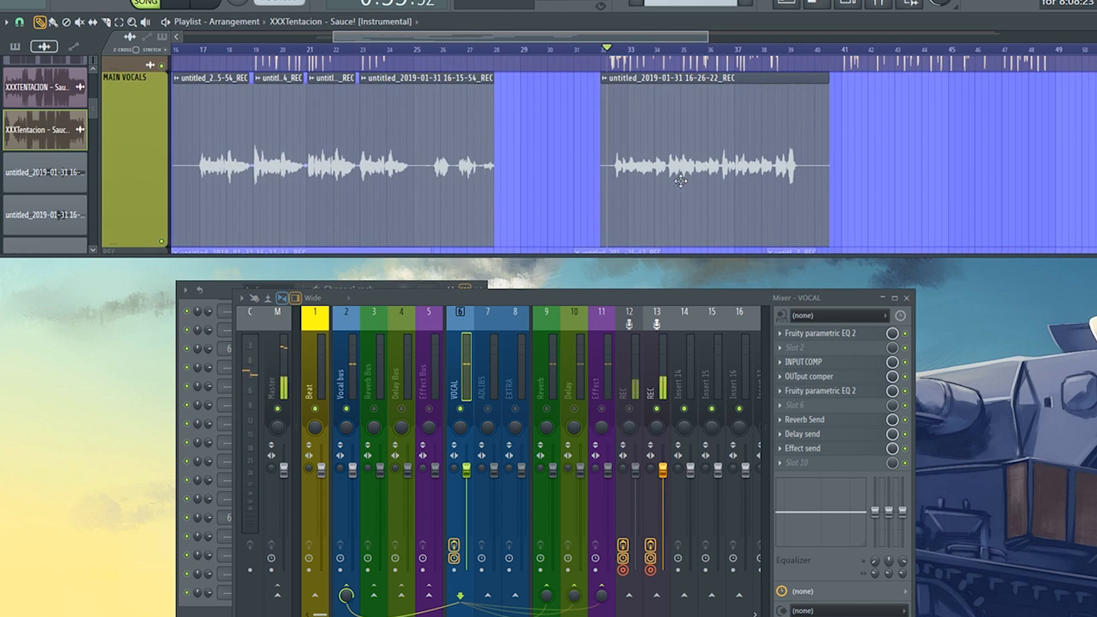
left_click(806, 363)
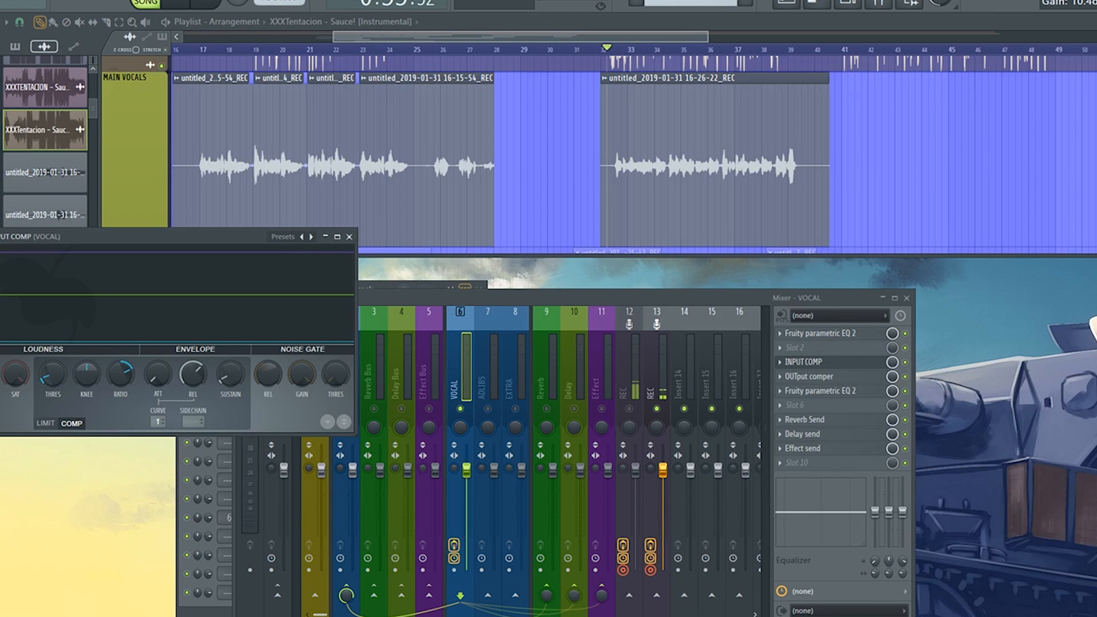
key("space")
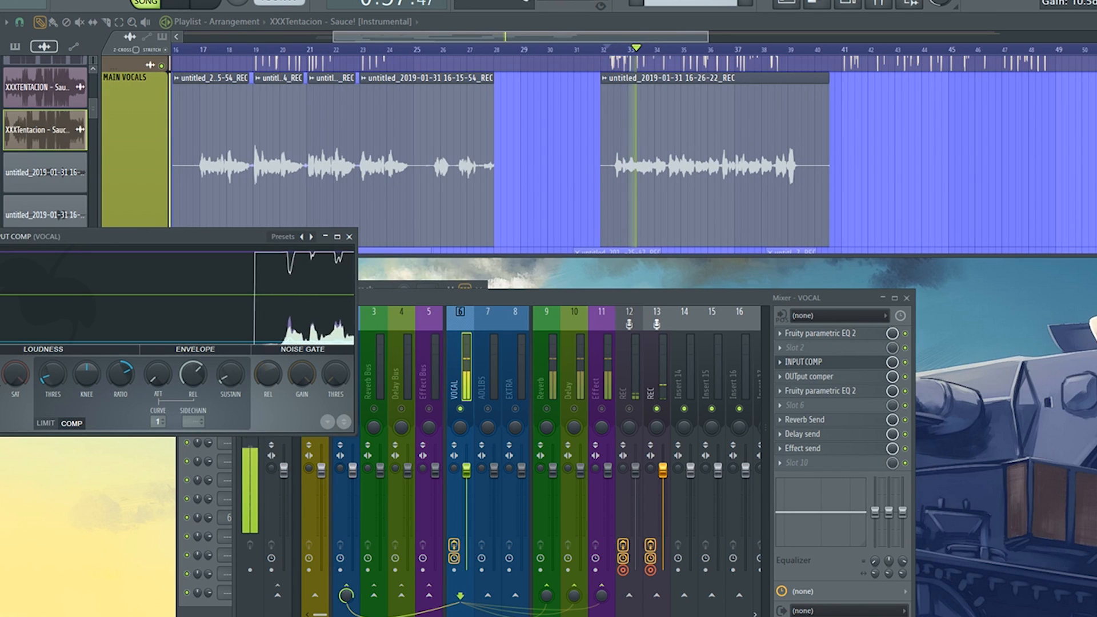
left_click(349, 237)
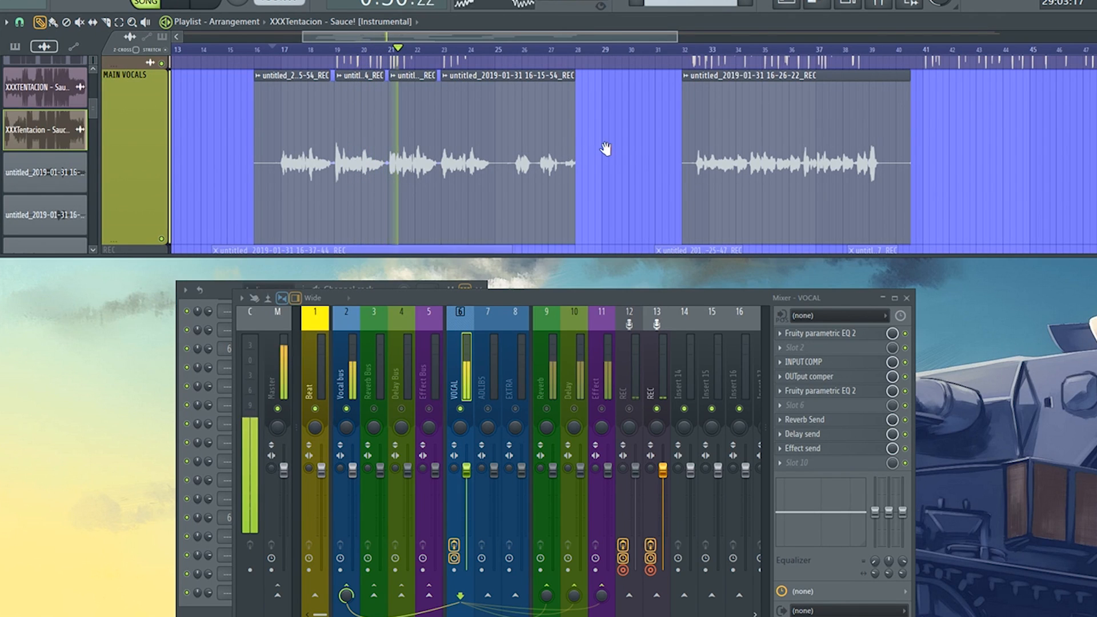
scroll(606, 149, "up", 2)
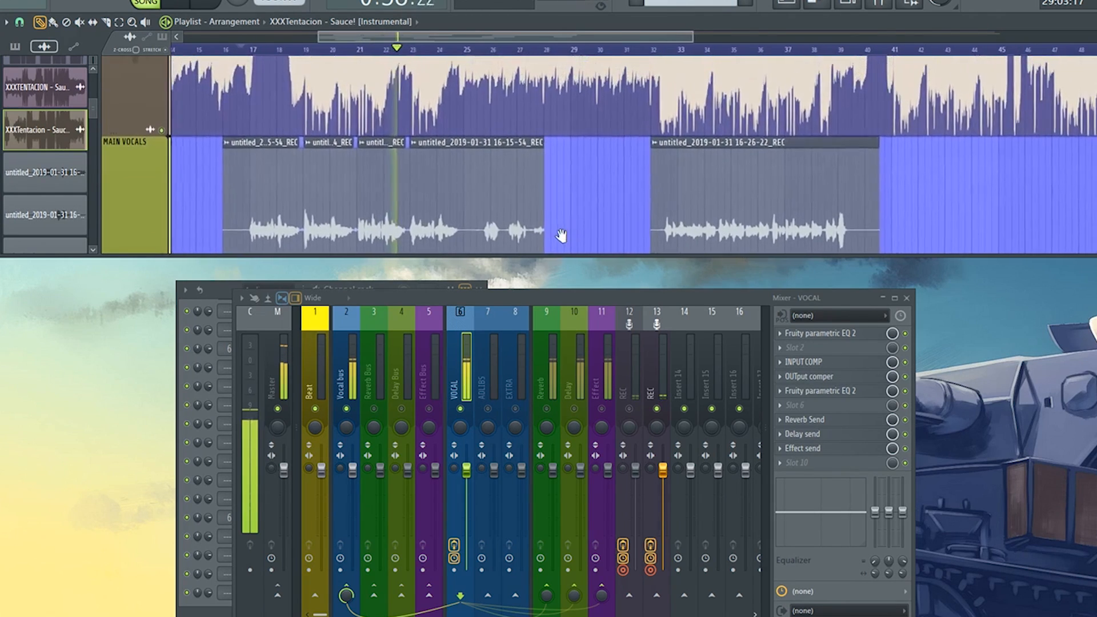
scroll(564, 245, "down", 2)
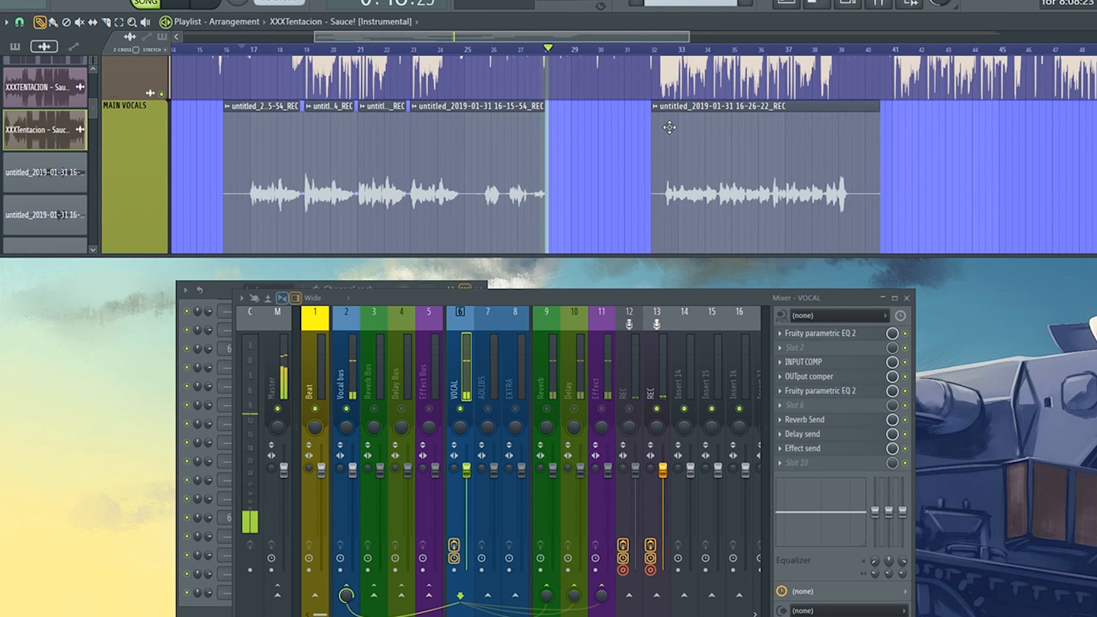
scroll(612, 216, "down", 3)
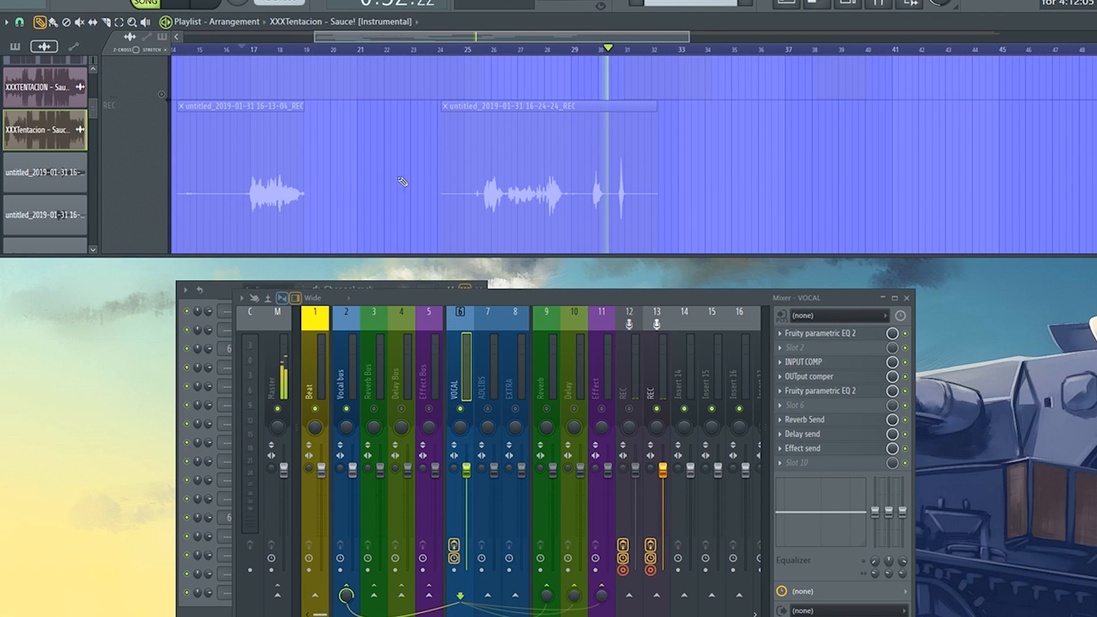
scroll(636, 181, "up", 4)
scroll(635, 184, "down", 3)
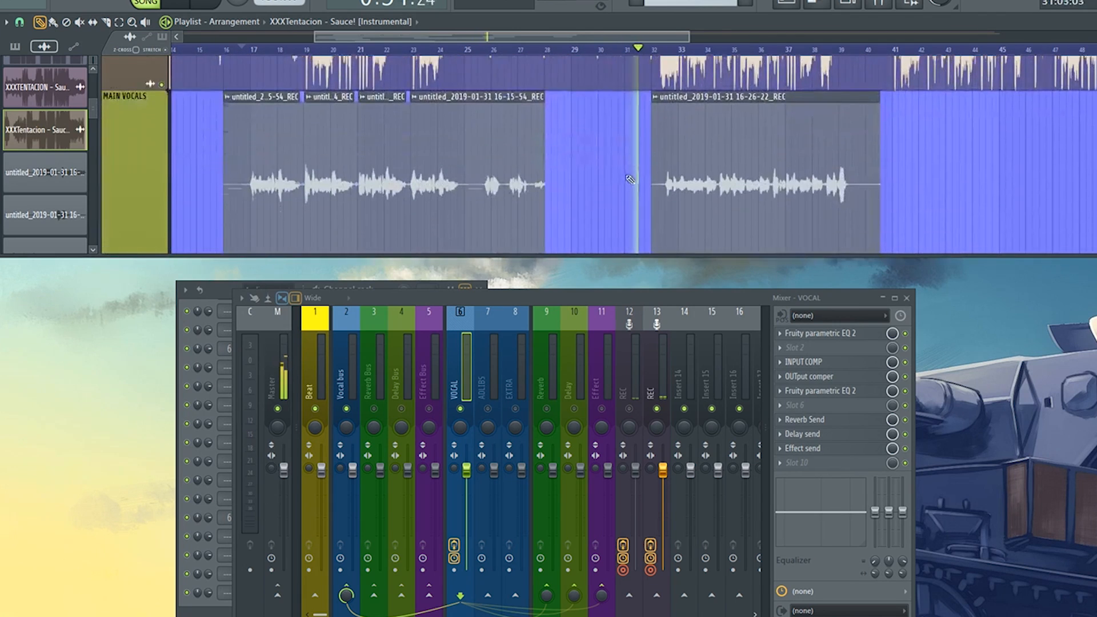
scroll(602, 151, "down", 2)
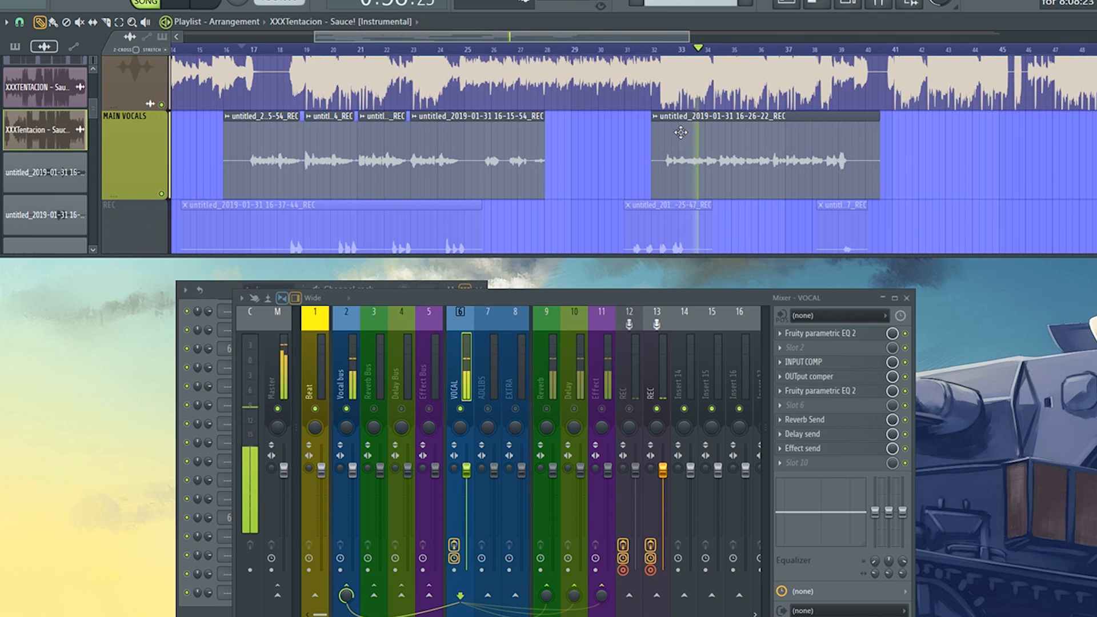
Move the REC playlist track holding the 16-13-04 and 16-24-24 clips up one place, directly below MAIN VOCALS.
scroll(604, 174, "down", 1)
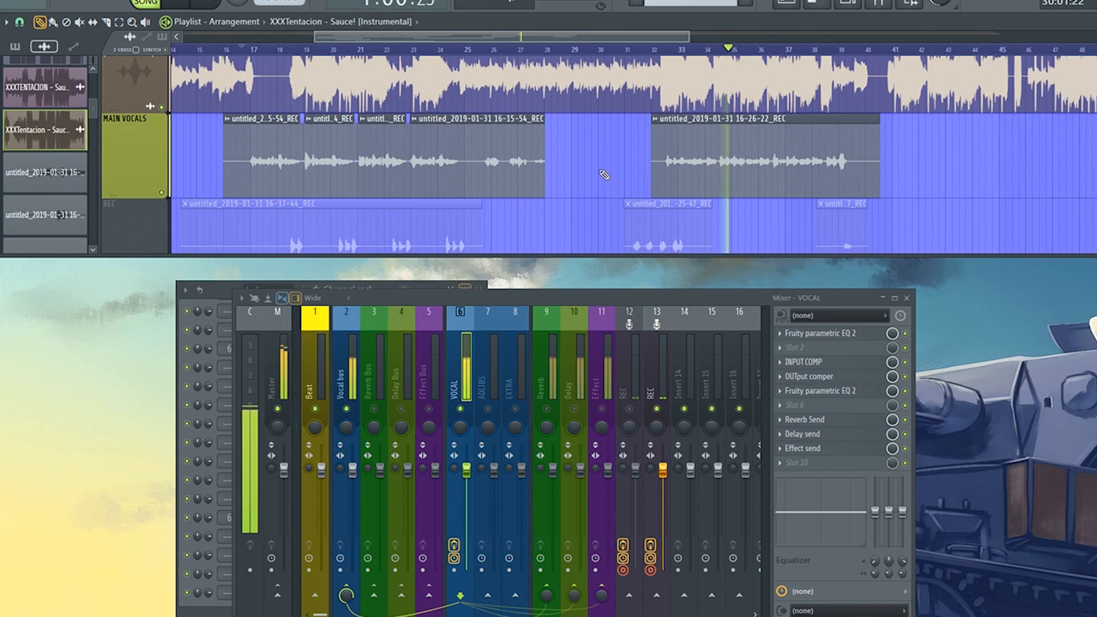
scroll(589, 171, "down", 2)
scroll(594, 143, "down", 4)
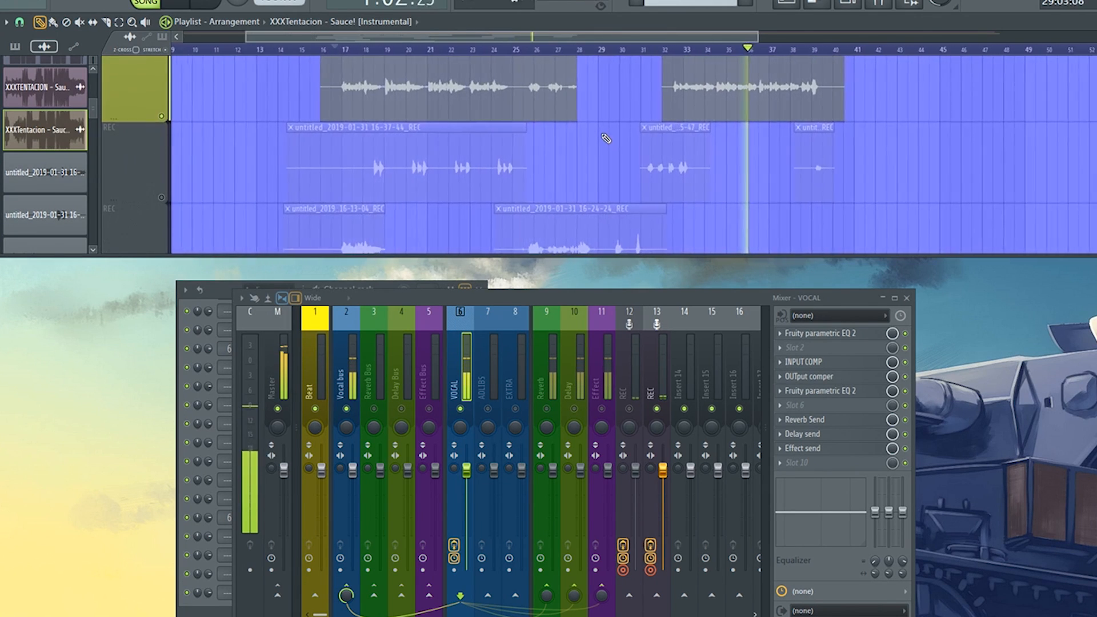
scroll(595, 133, "down", 1)
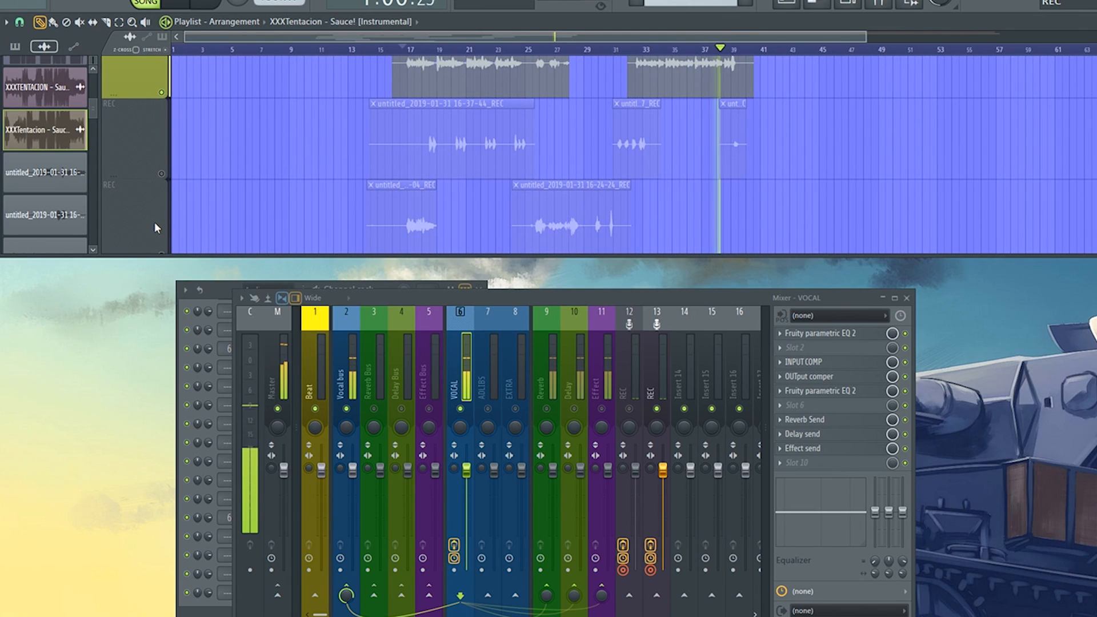
scroll(163, 215, "down", 1)
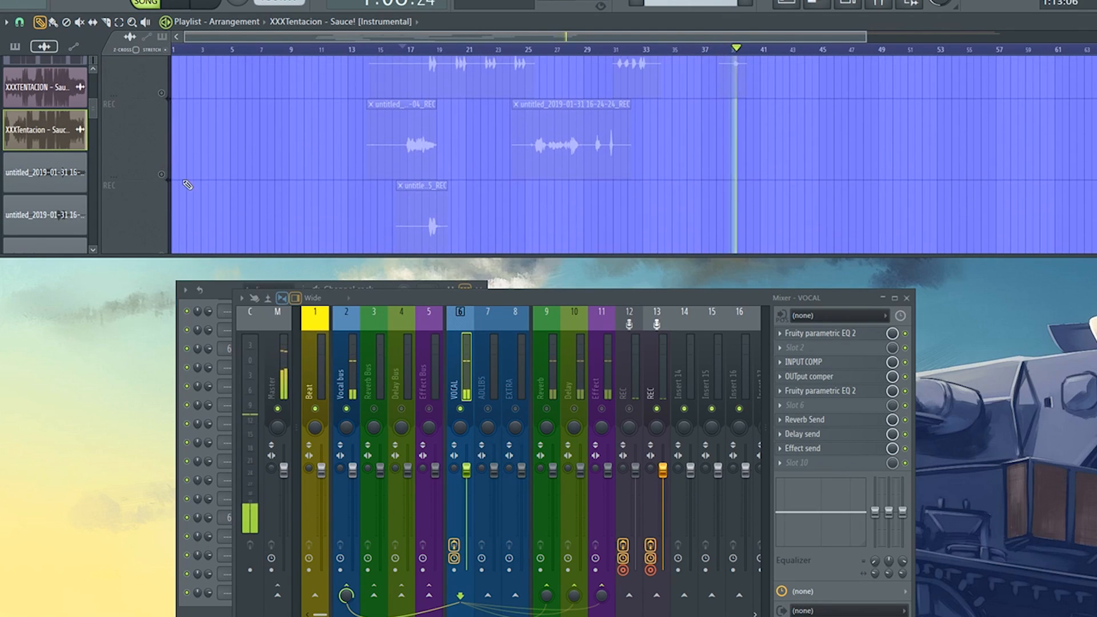
scroll(286, 174, "up", 1)
right_click(144, 179)
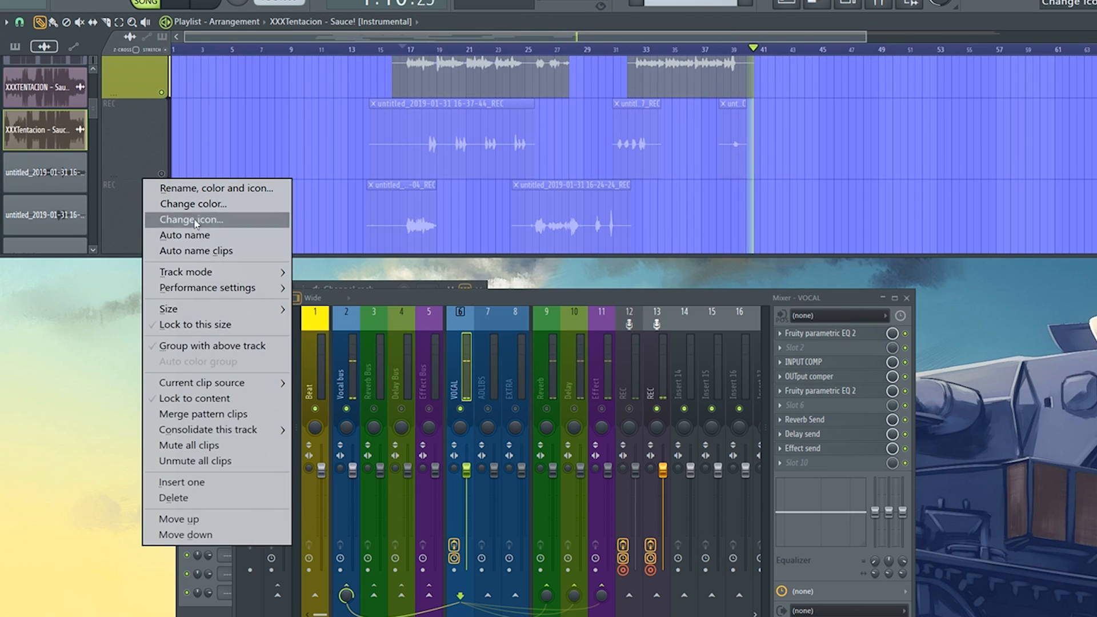
left_click(181, 519)
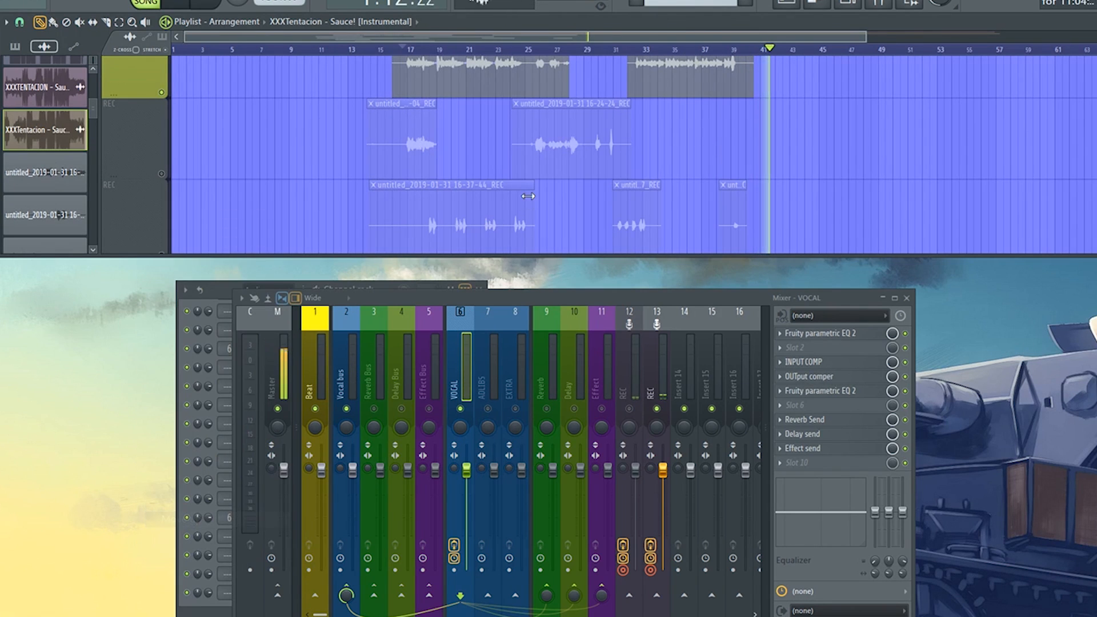
Trim the last 16-15-54_REC clip's end and the 16-24-24_REC clip to about bars 25.5–31.5, then move the latter up to MAIN VOCALS.
scroll(572, 157, "up", 4)
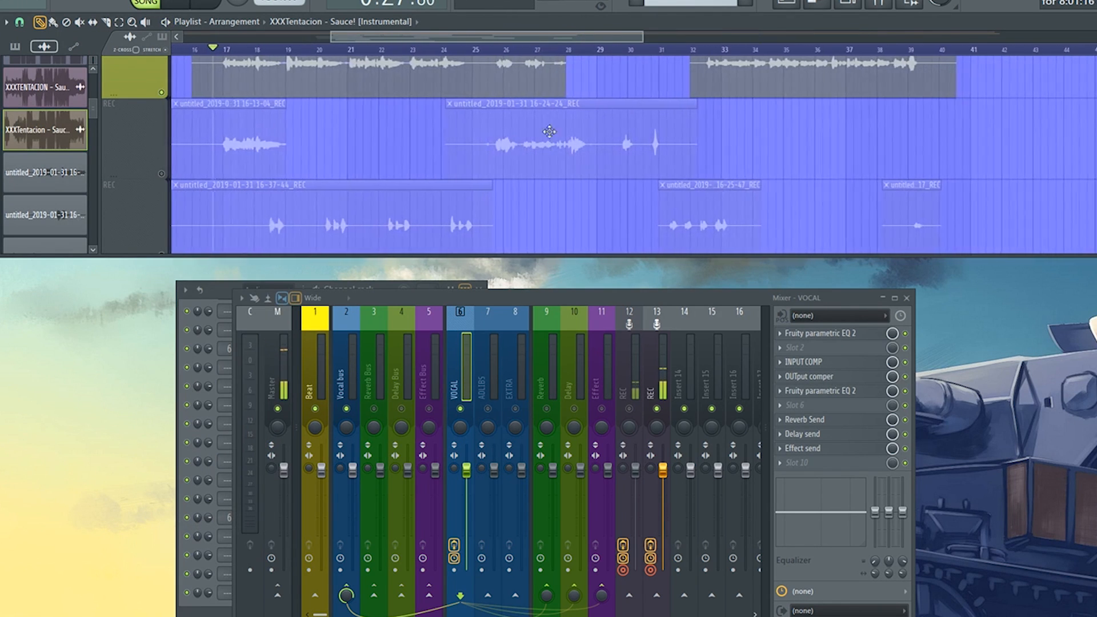
scroll(566, 85, "up", 1)
scroll(549, 114, "up", 1)
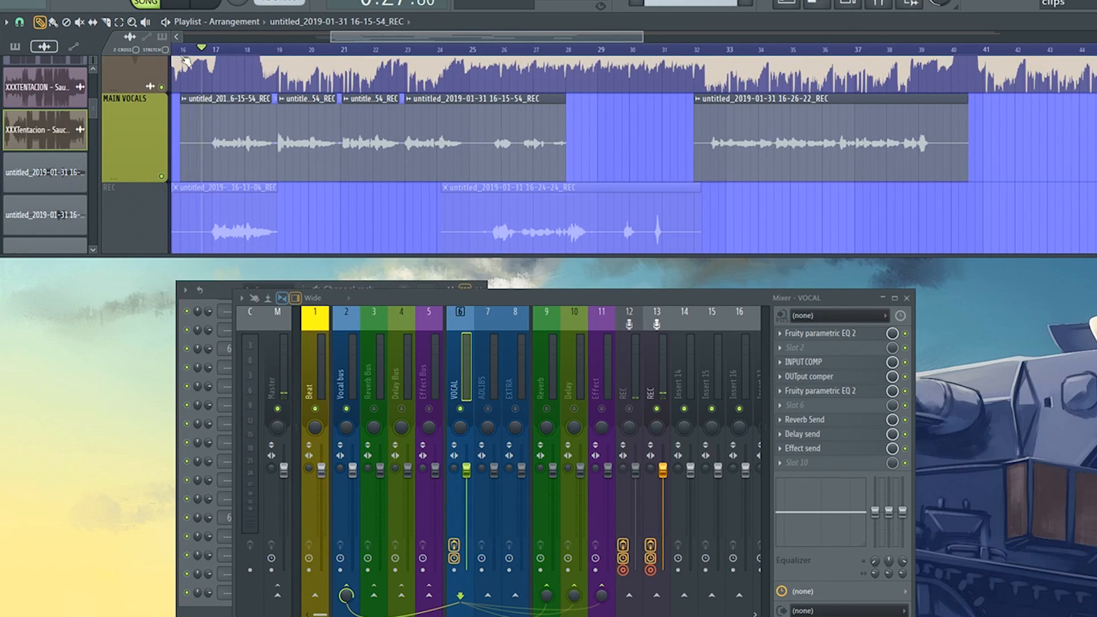
left_click_drag(566, 131, 505, 130)
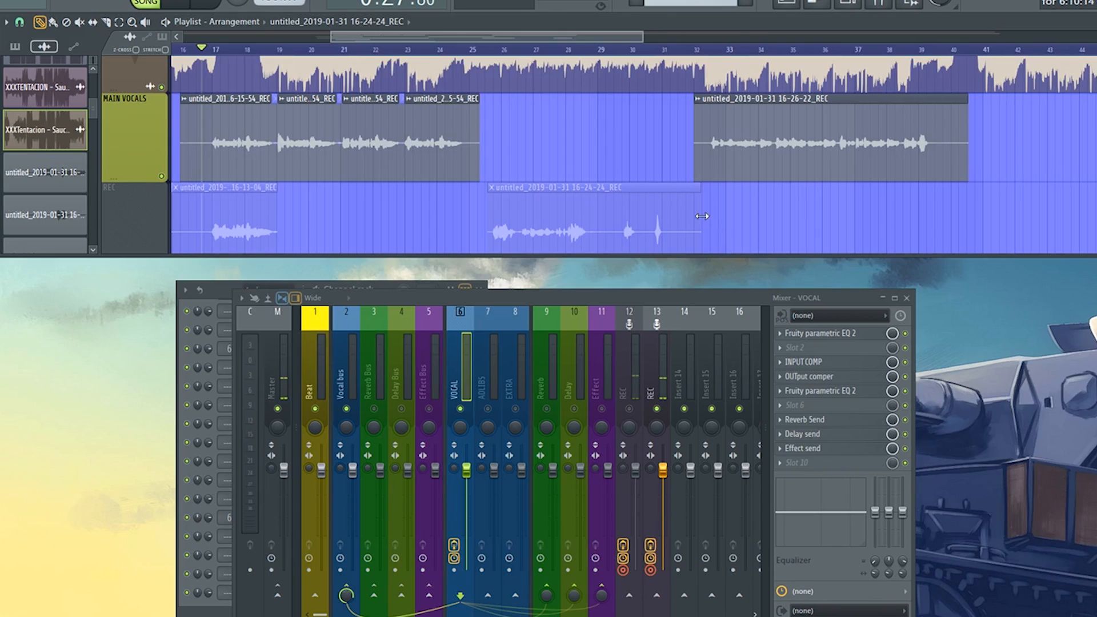
left_click_drag(677, 221, 624, 212)
key("shift+Up")
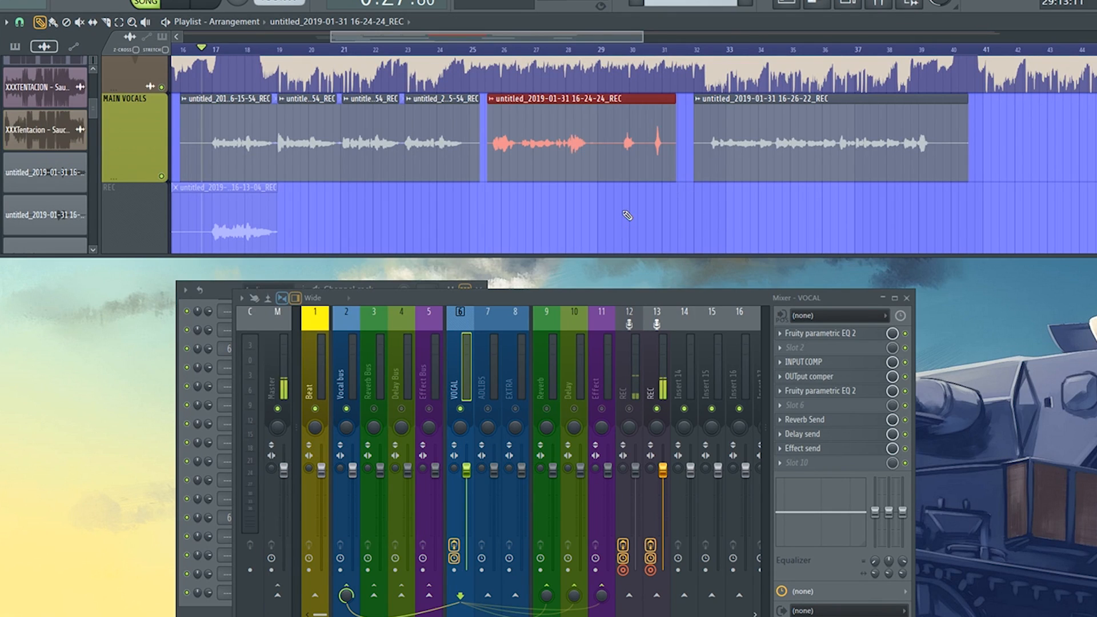
Route the 16-24-24_REC vocal clip to mixer track 6 (VOCAL), preview it, and close its channel settings.
key("space")
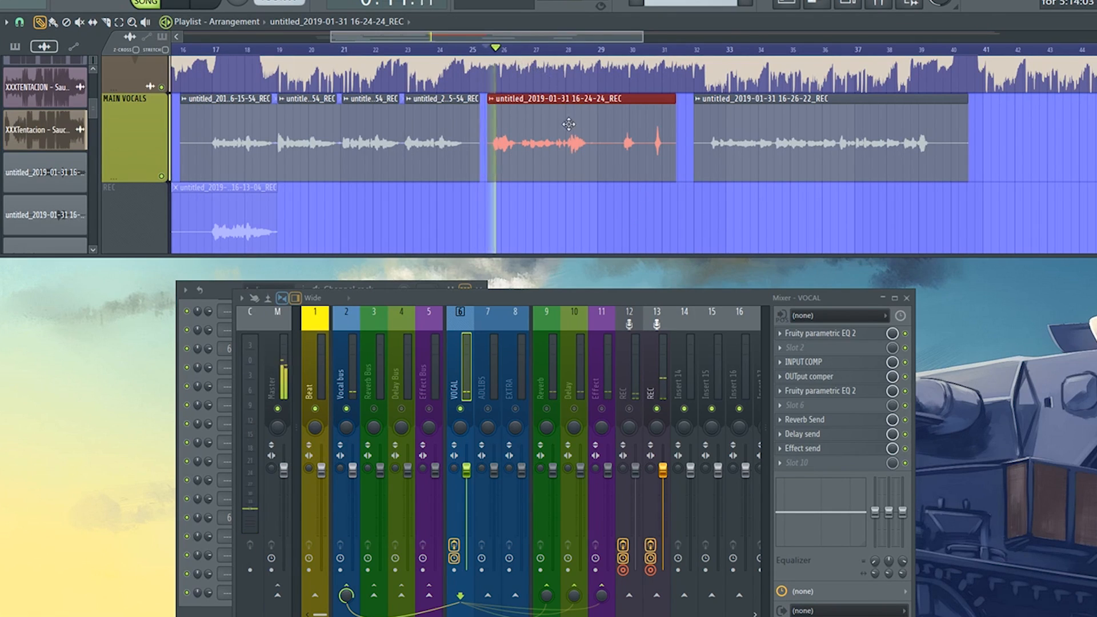
left_click(497, 106)
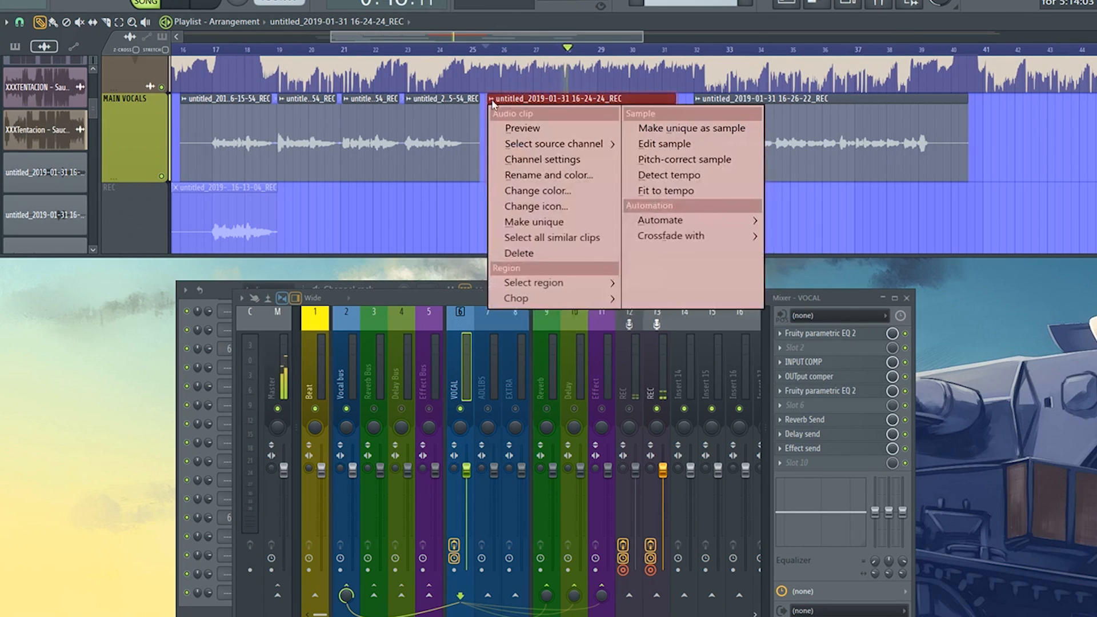
left_click(526, 160)
left_click_drag(264, 117, 264, 112)
key("space")
key("space")
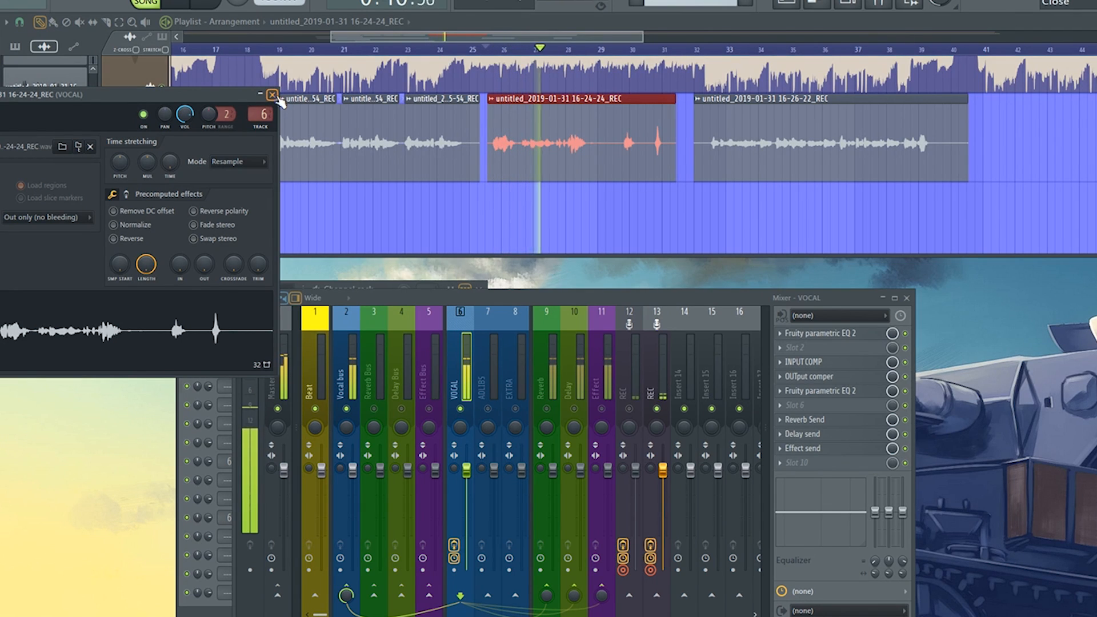
left_click(272, 95)
key("space")
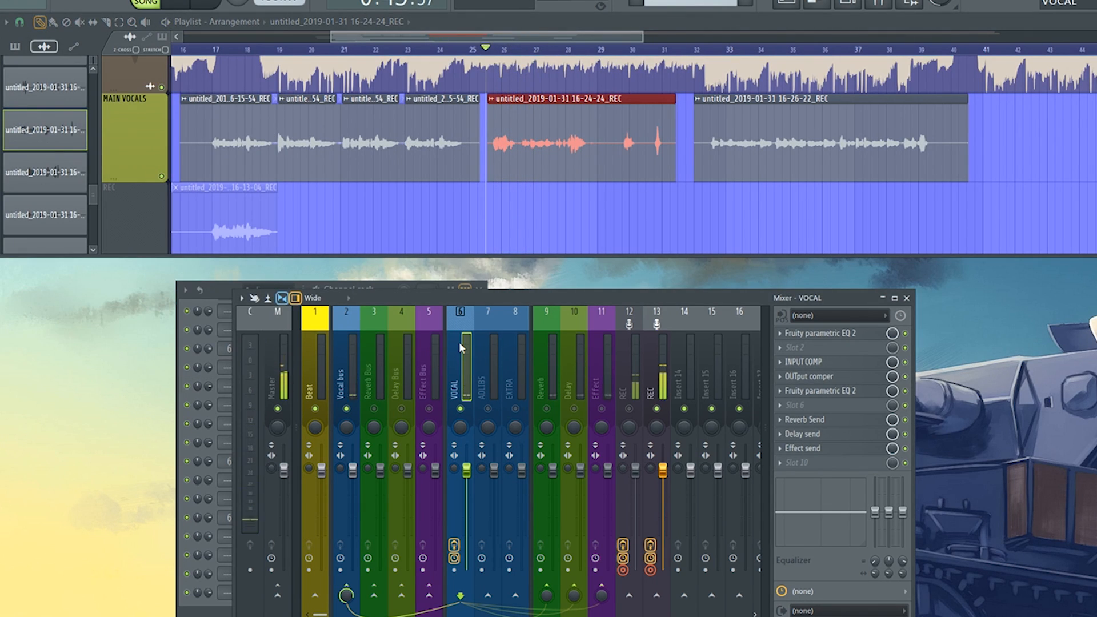
Load a Fruity Limiter into slot 10 of the VOCAL mixer track.
left_click(407, 52)
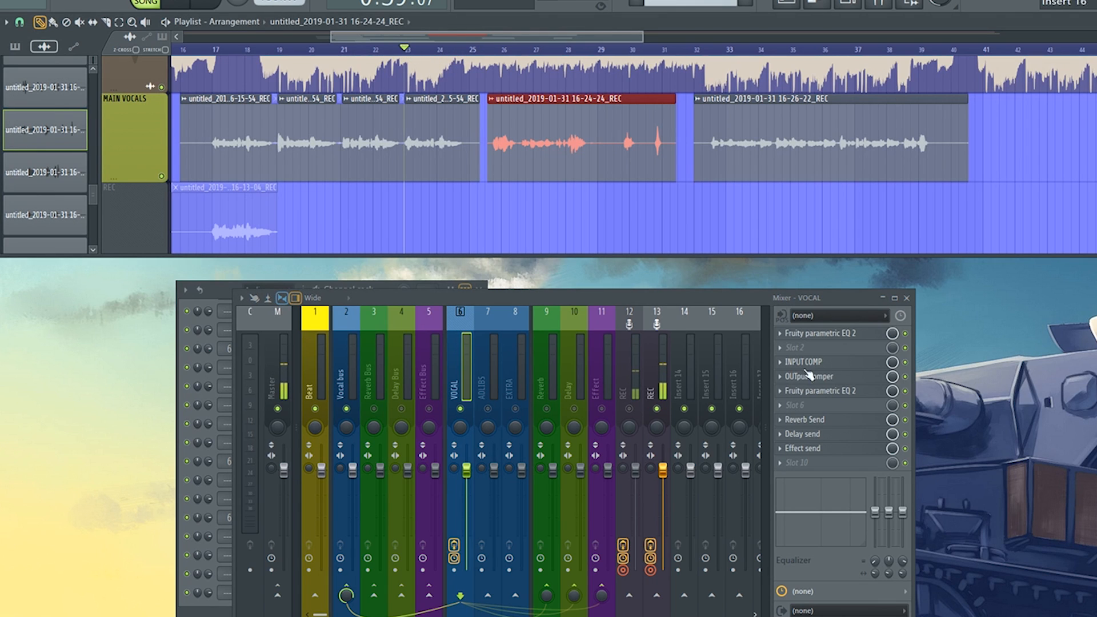
left_click(803, 466)
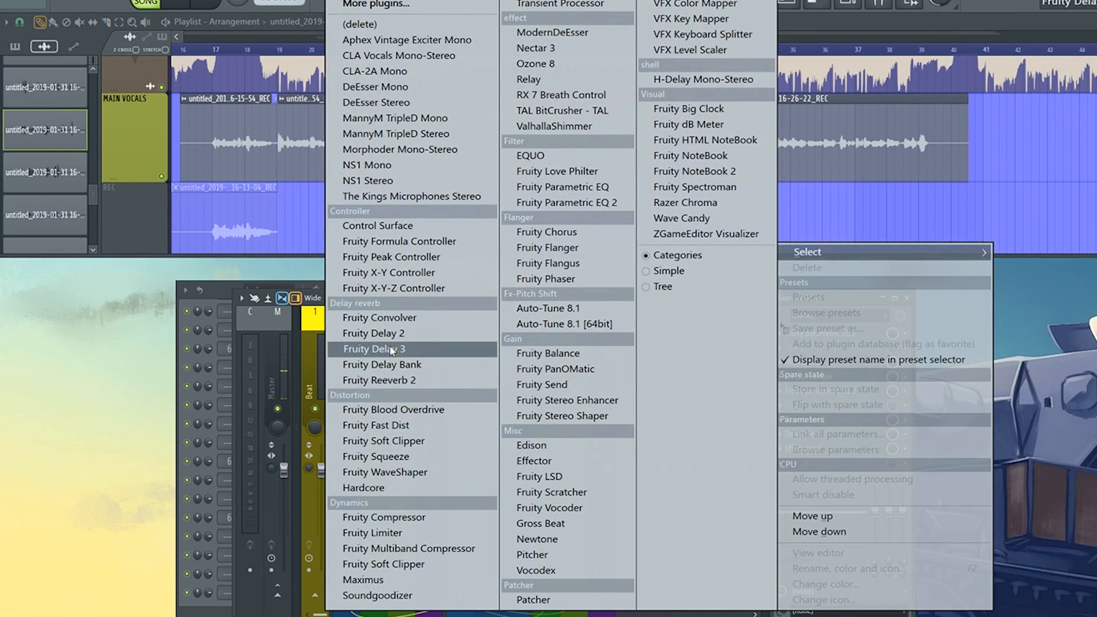
left_click(373, 533)
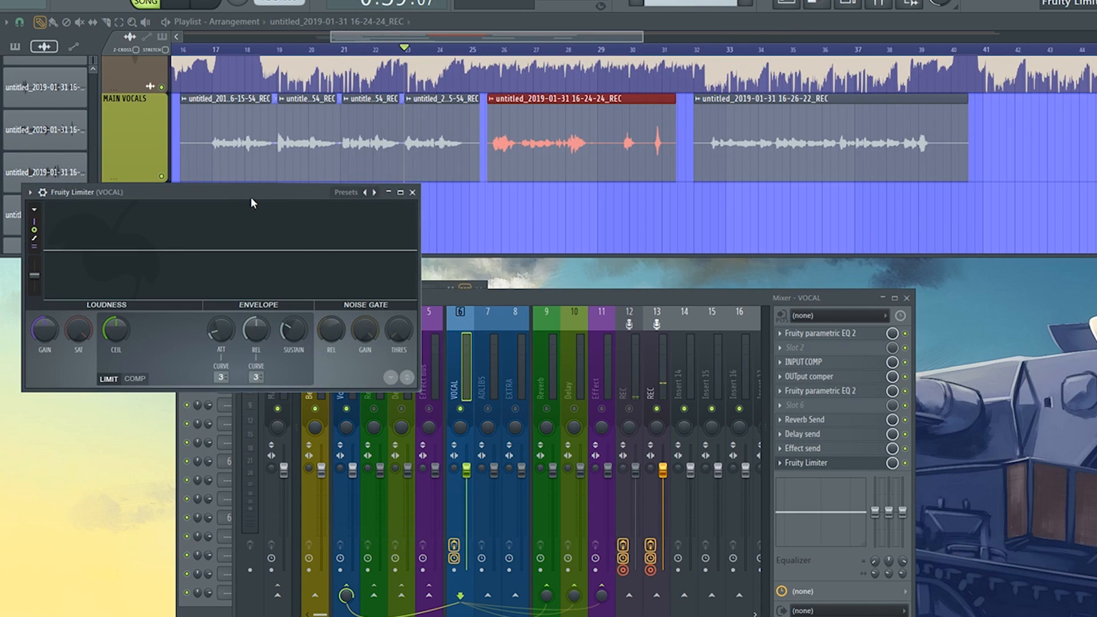
left_click_drag(271, 195, 298, 220)
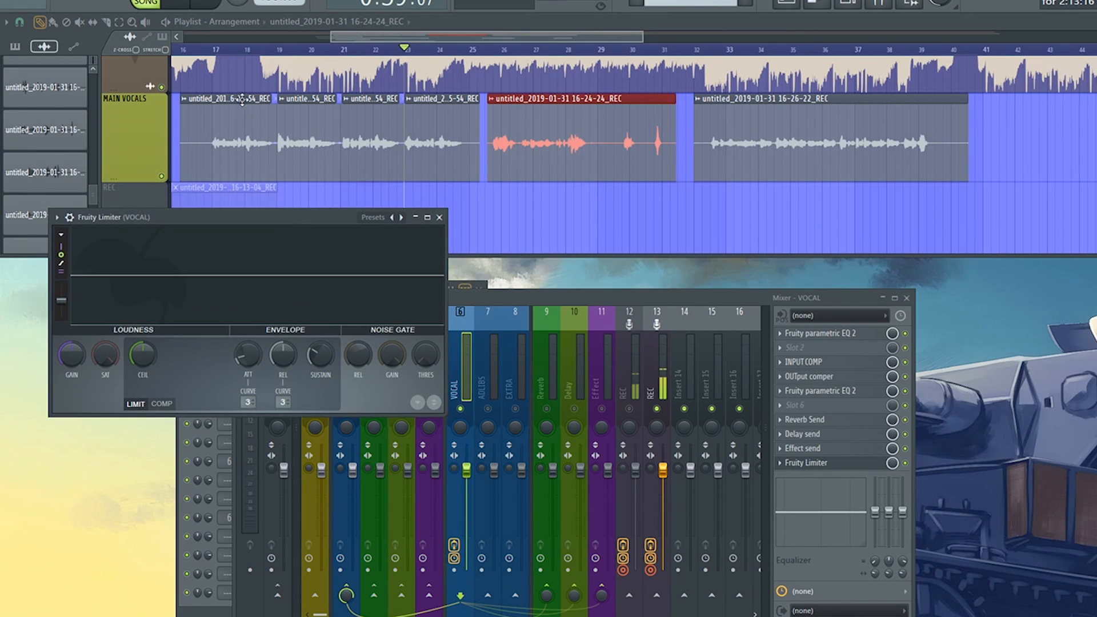
Play the first vocals from bar 17 and lower the new Fruity Limiter's ceiling towards their peaks.
left_click(209, 50)
key("space")
left_click(211, 384)
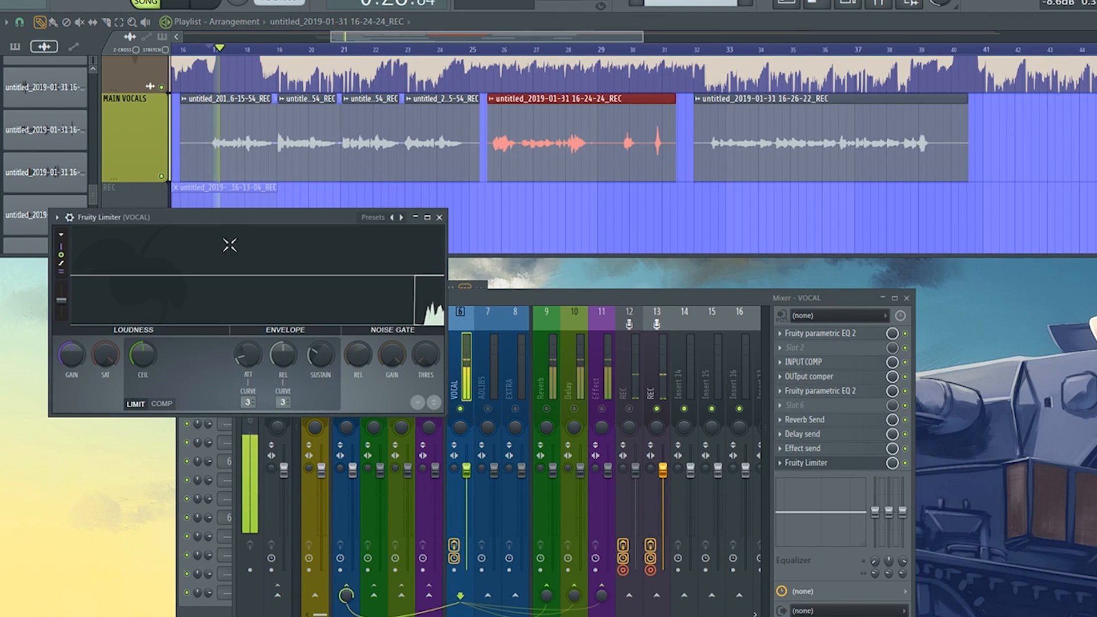
left_click_drag(200, 215, 216, 216)
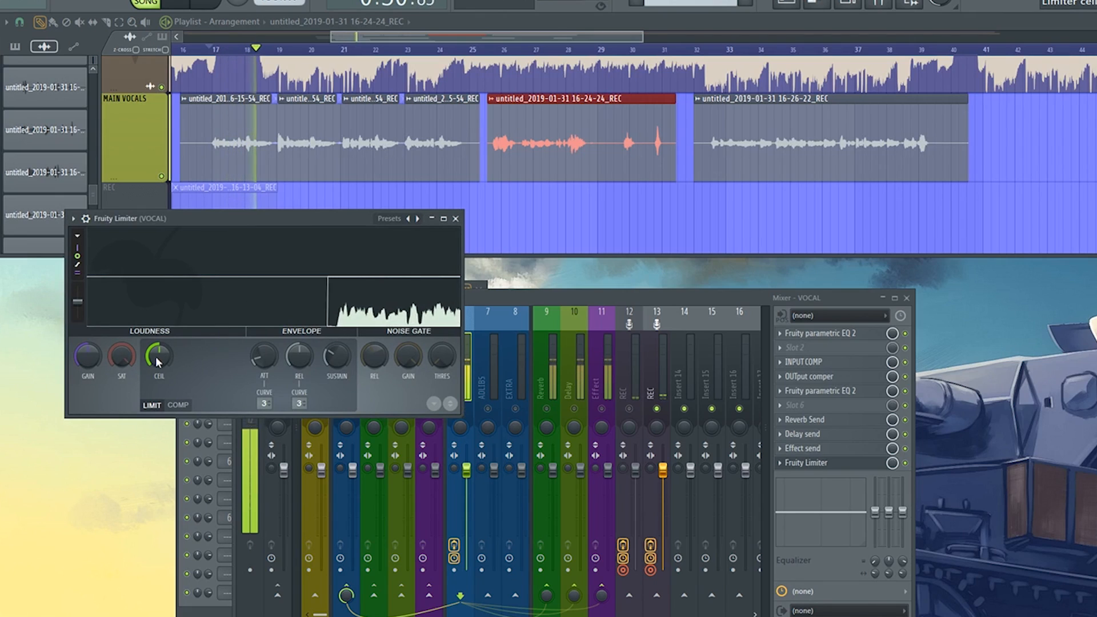
left_click_drag(159, 355, 159, 380)
key("space")
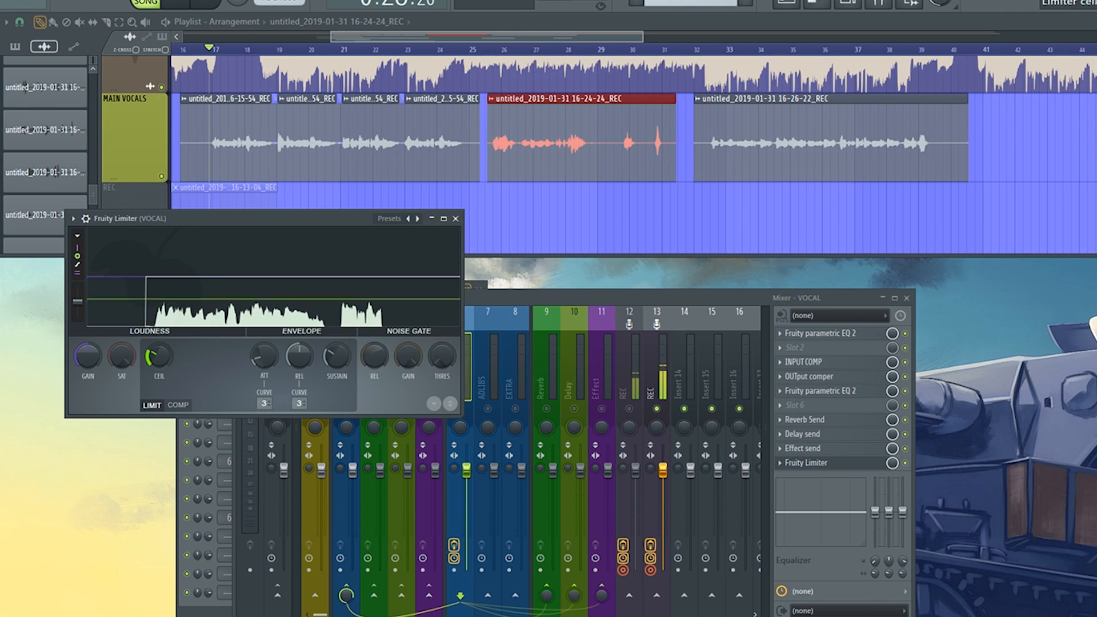
Play the 16-24-24_REC clip, lower the limiter's ceiling further to compare its peaks with the first vocals, and close the limiter.
left_click(490, 55)
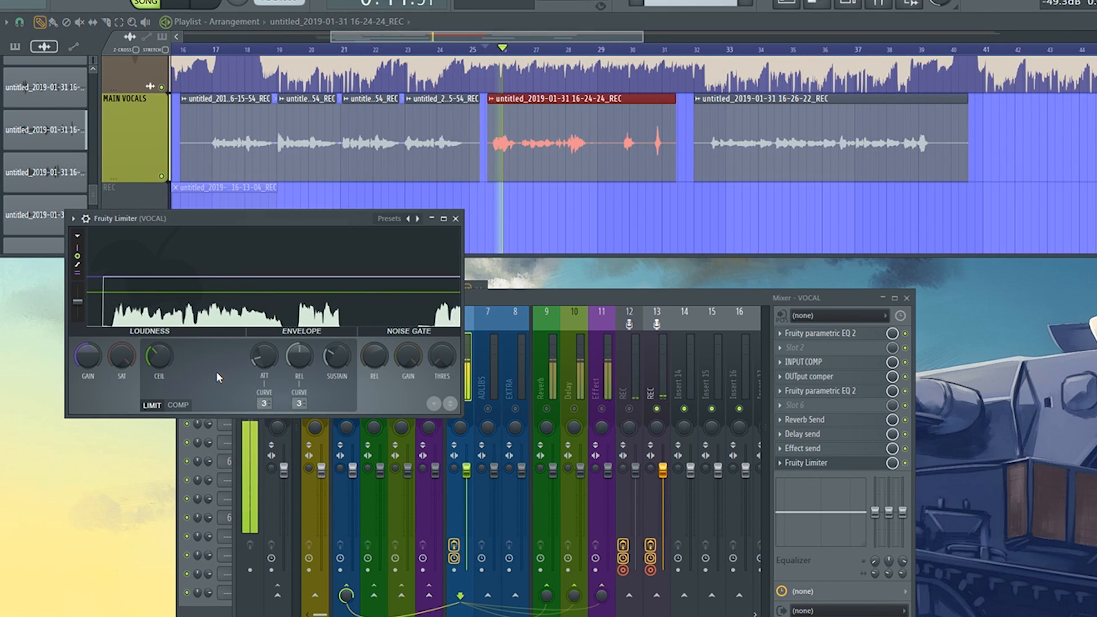
key("space")
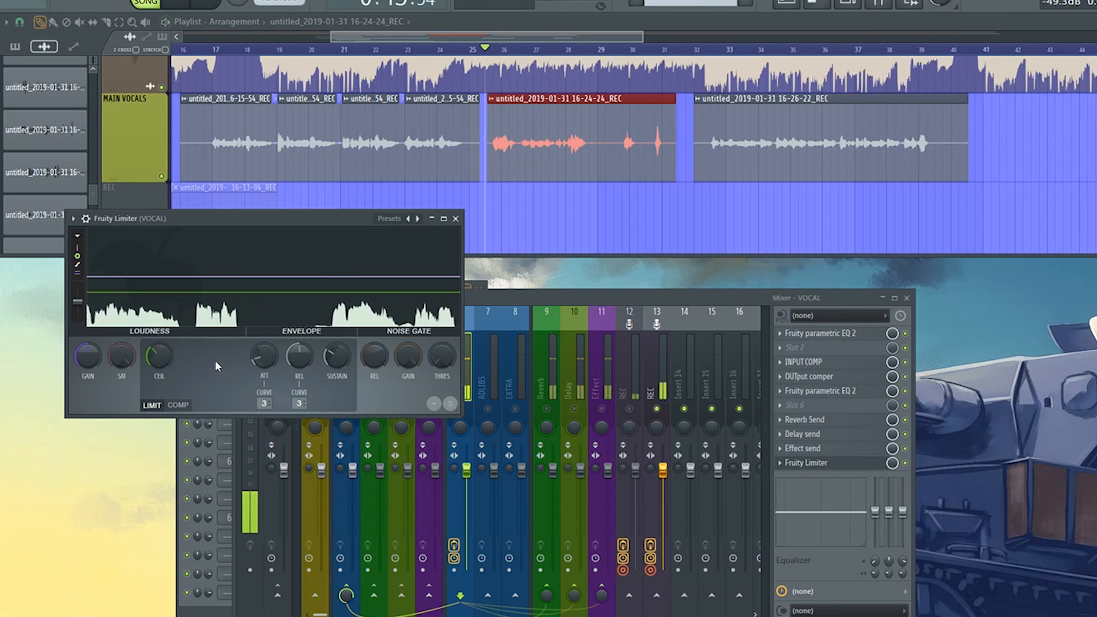
left_click_drag(159, 356, 159, 368)
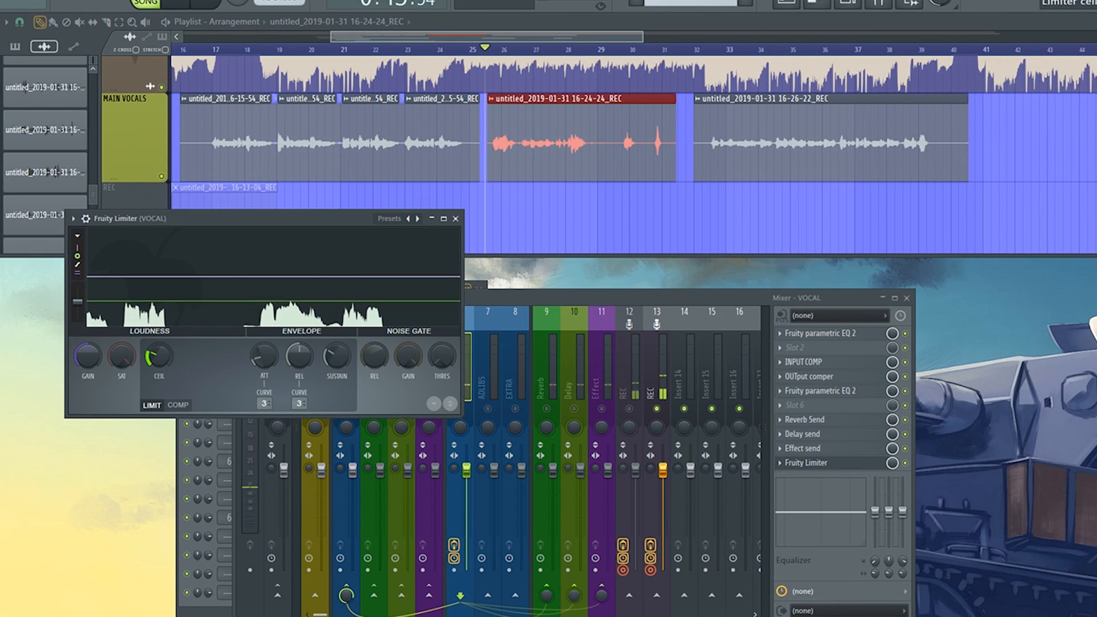
key("space")
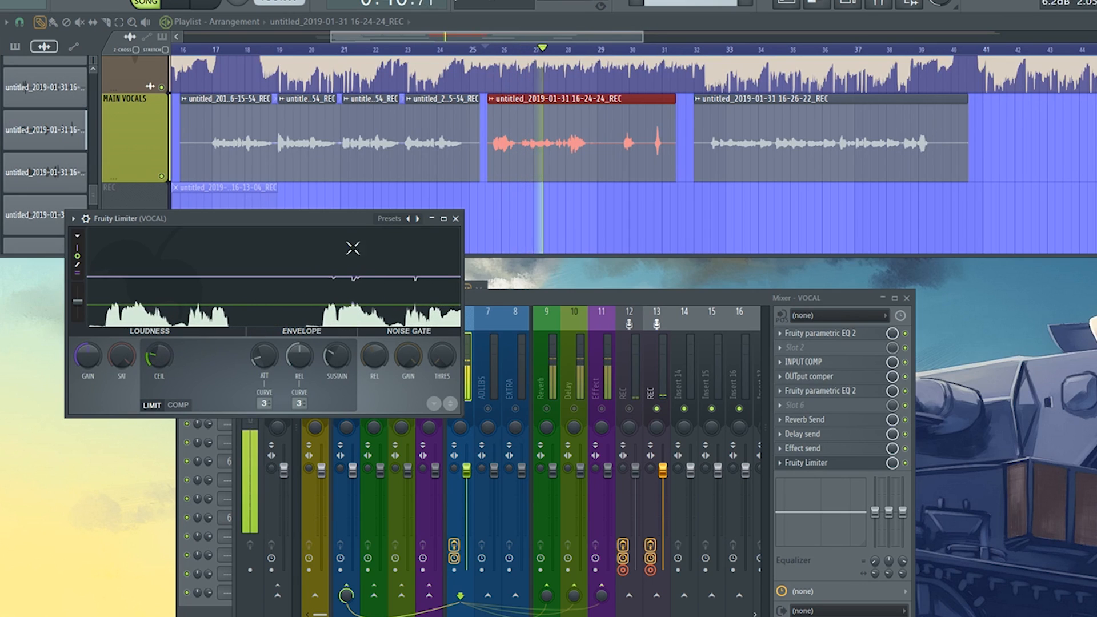
left_click(455, 219)
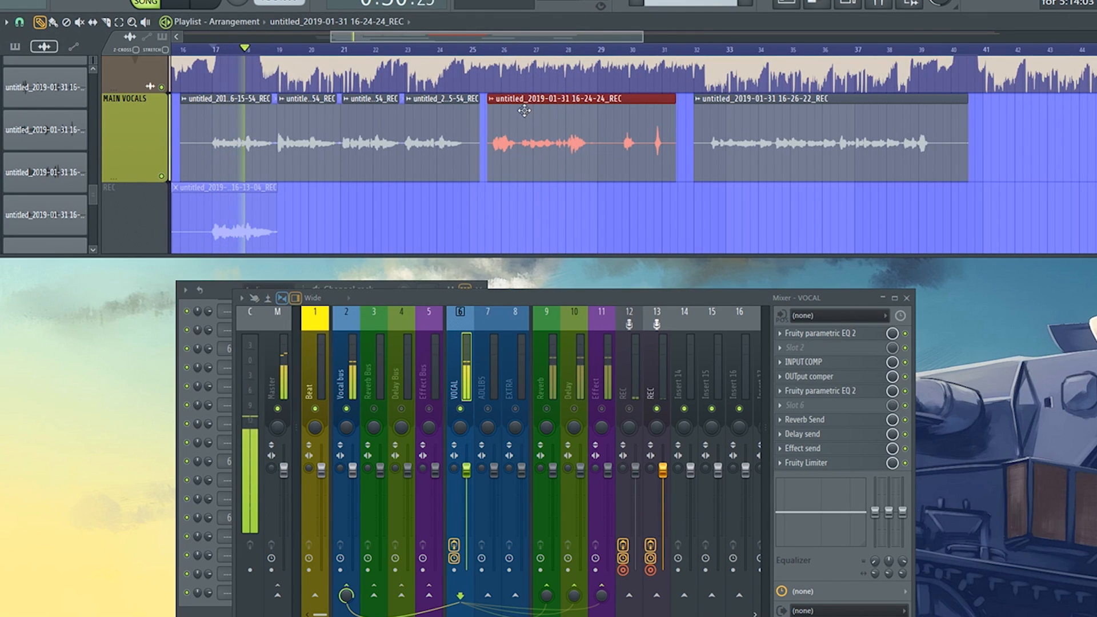
Adjust the 16-24-24_REC clip's channel volume to match the earlier vocals while playing from about bar 25, and close its settings.
double_click(543, 149)
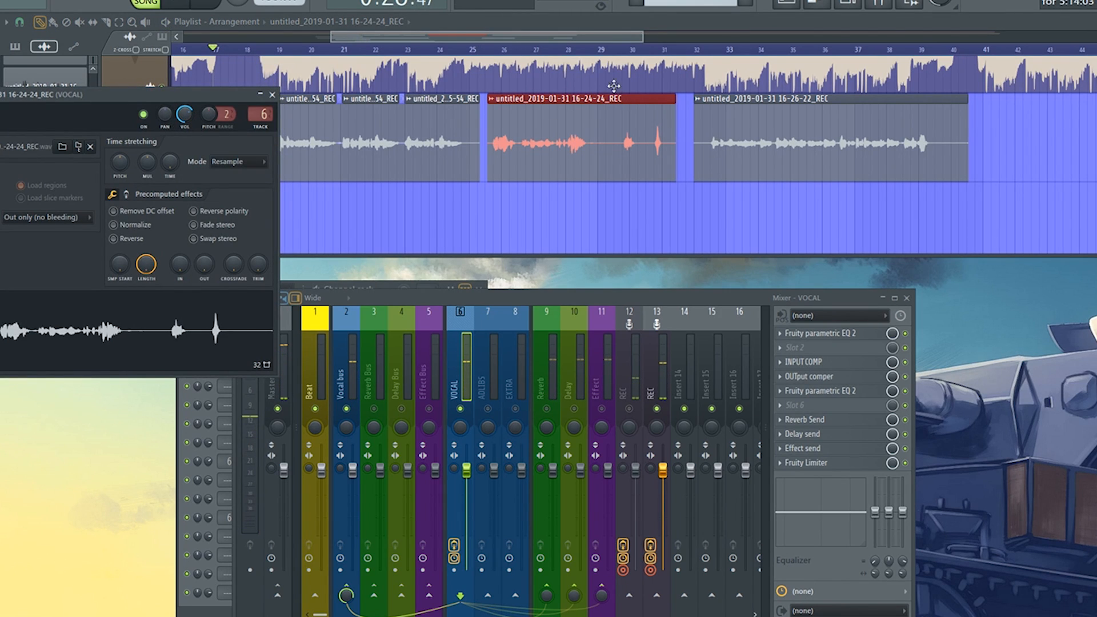
left_click(496, 53)
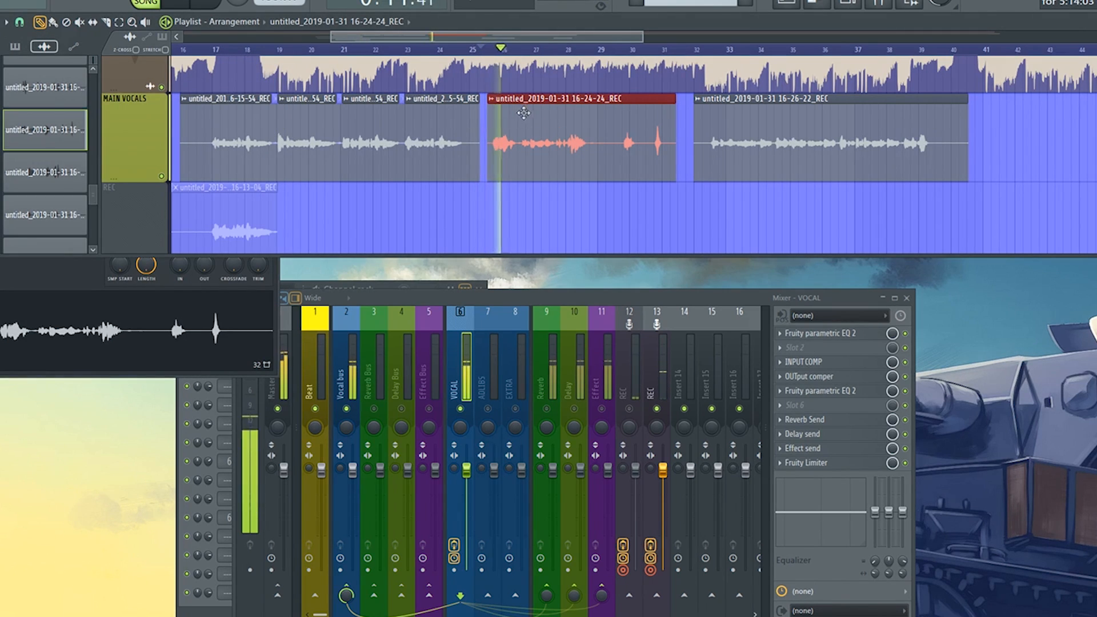
double_click(525, 111)
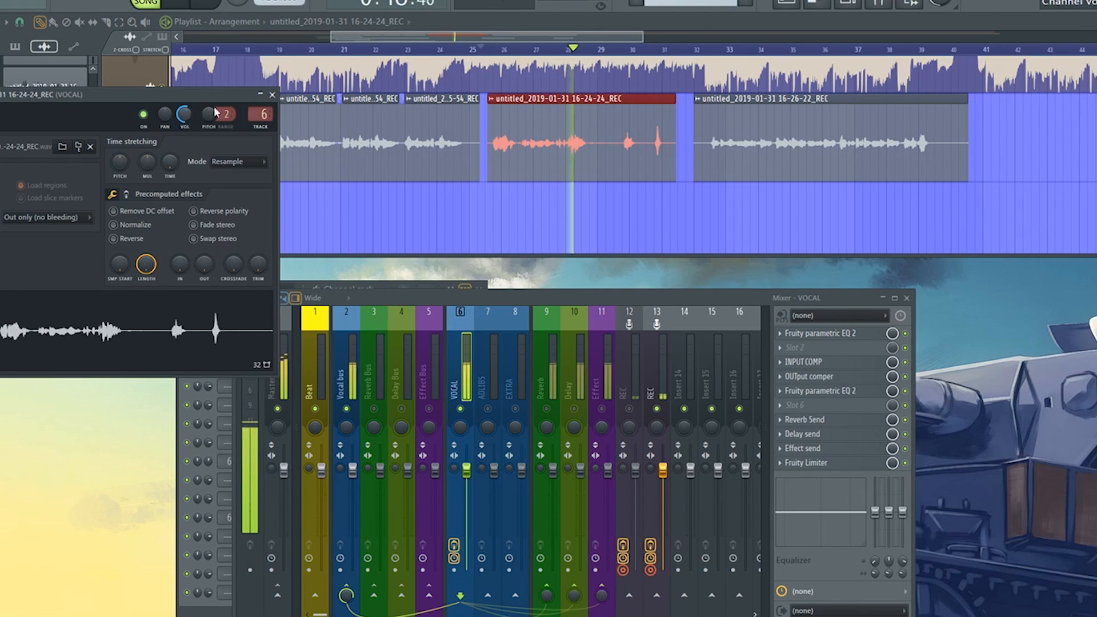
left_click(272, 95)
Slice the 16-24-24_REC clip around its last loud peak just before bar 31.
scroll(569, 196, "down", 3)
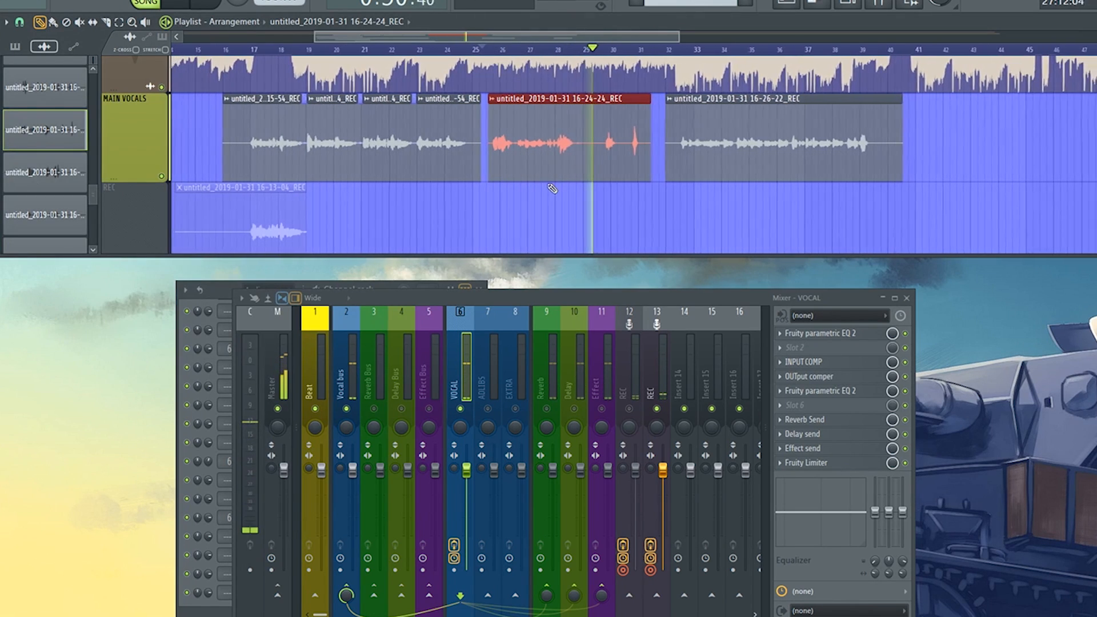
scroll(657, 201, "down", 2)
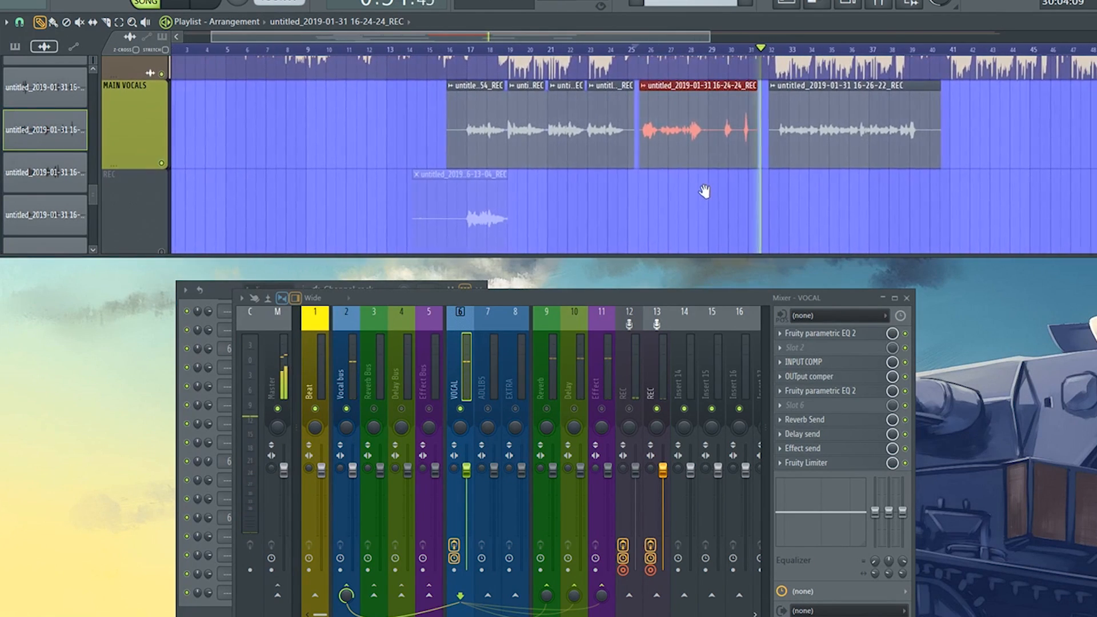
scroll(682, 200, "up", 4)
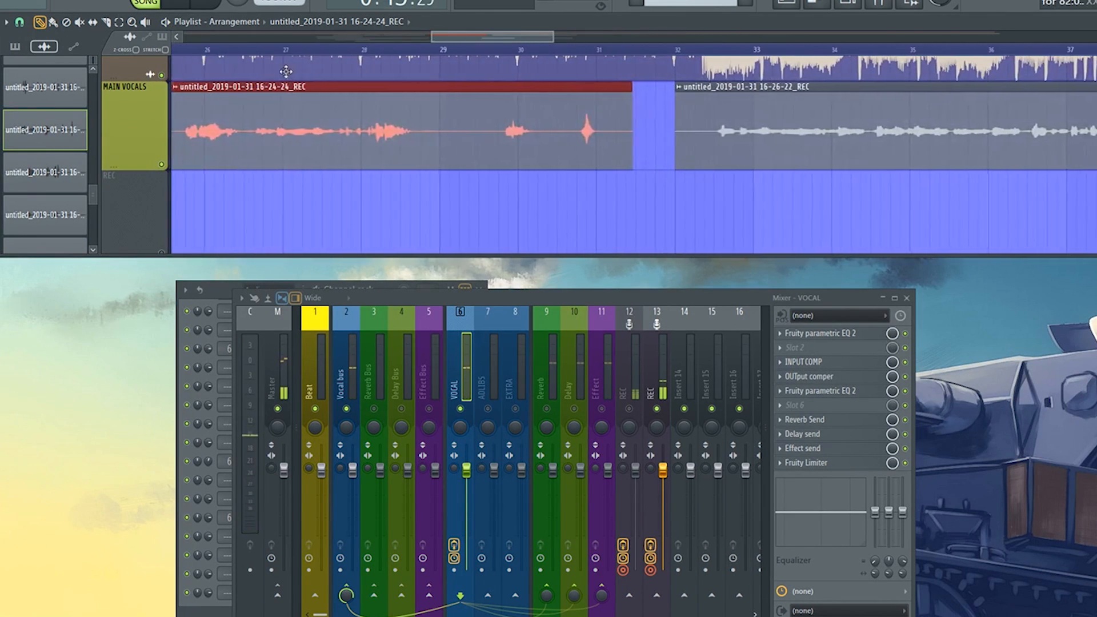
left_click(579, 146)
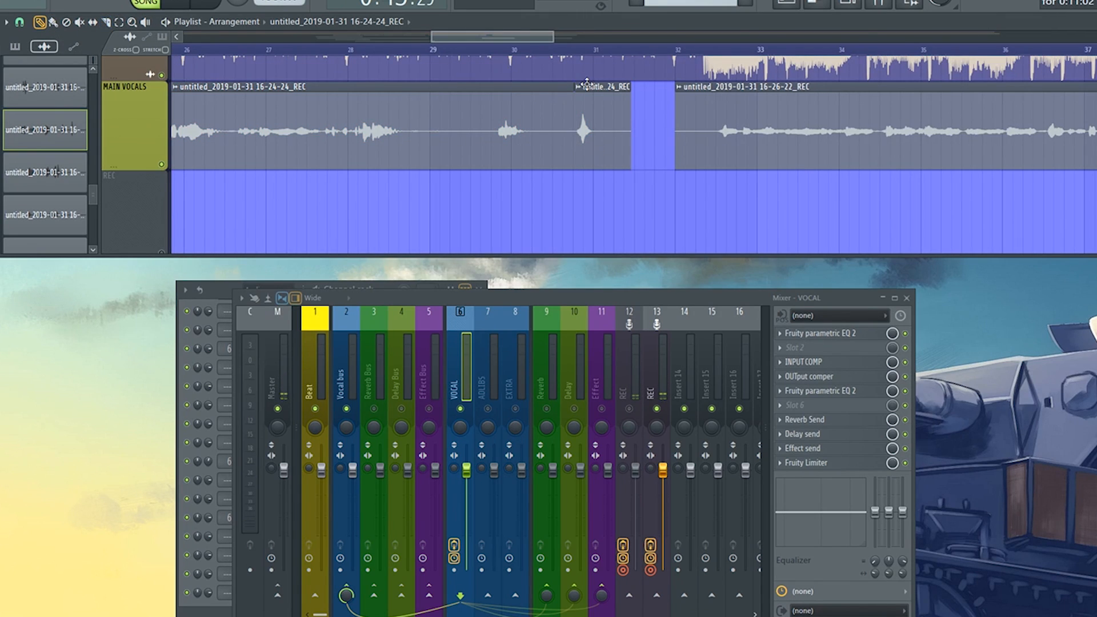
scroll(579, 142, "up", 5)
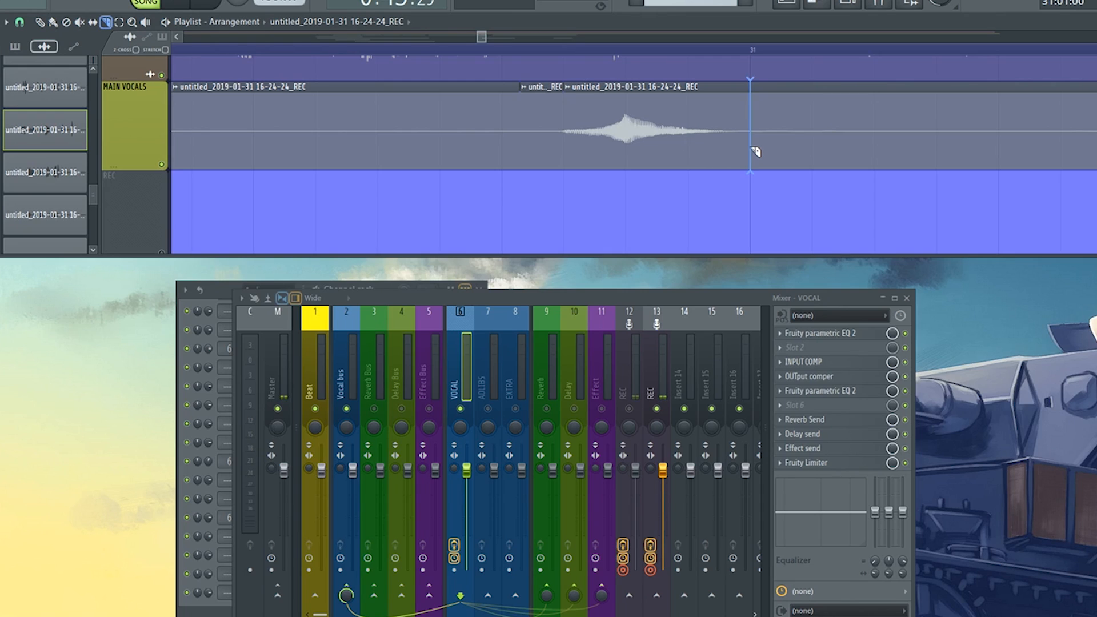
Delete the short silent slice before the peak and make the peak's slice, ending at bar 31, a unique clip.
right_click(539, 109)
left_click(567, 87)
left_click(628, 208)
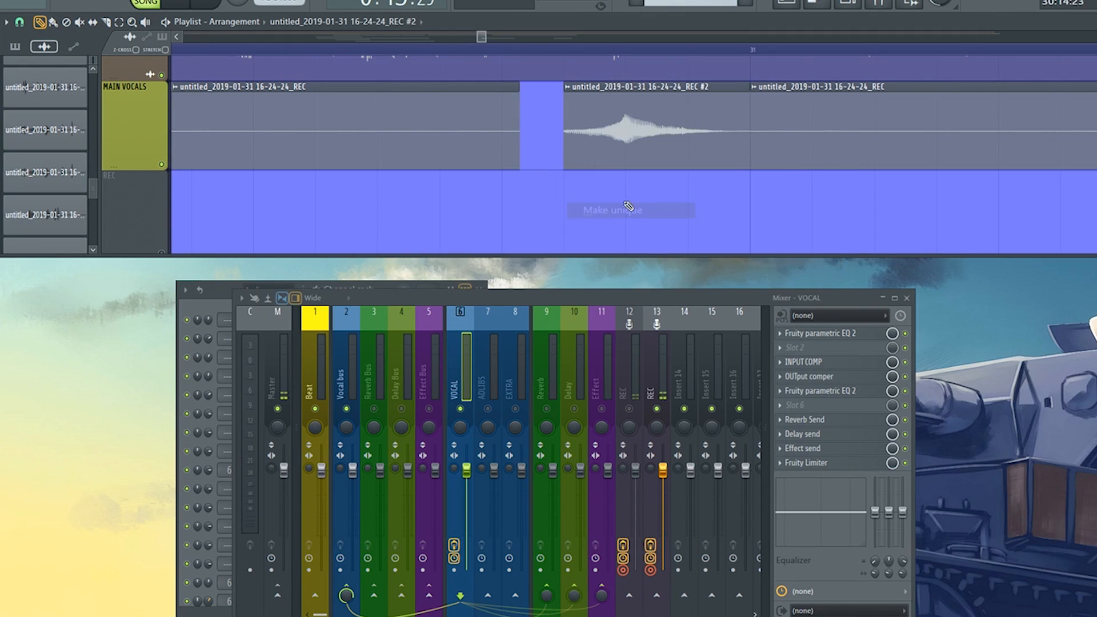
Delete the silent 16-24-24_REC slice between bars 31 and 32 on the MAIN VOCALS track.
scroll(649, 196, "down", 5)
right_click(706, 139)
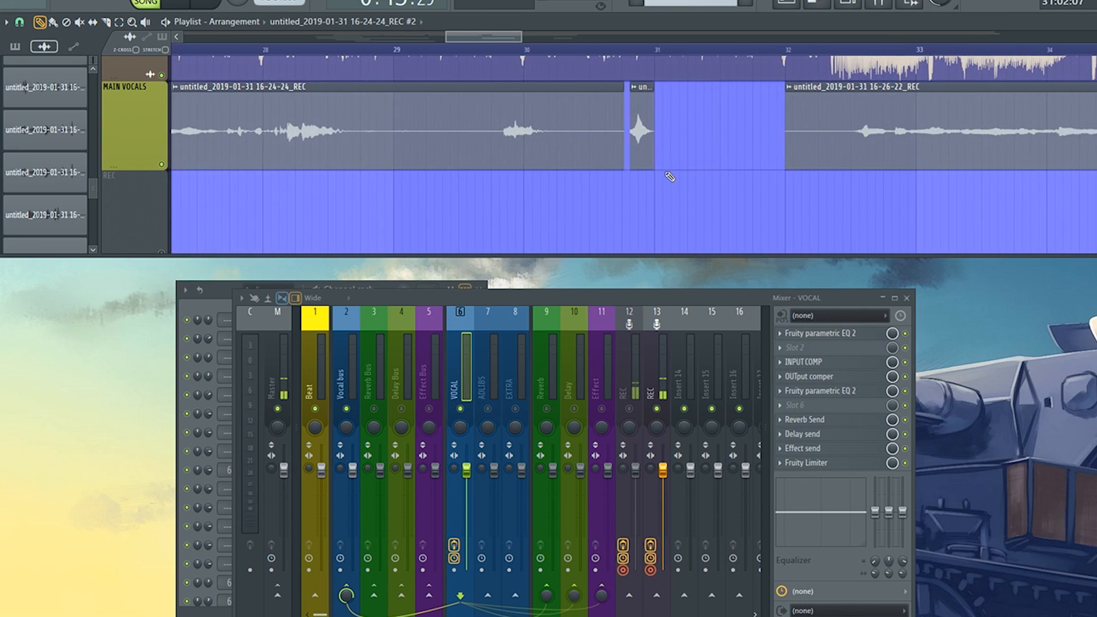
scroll(670, 176, "down", 8)
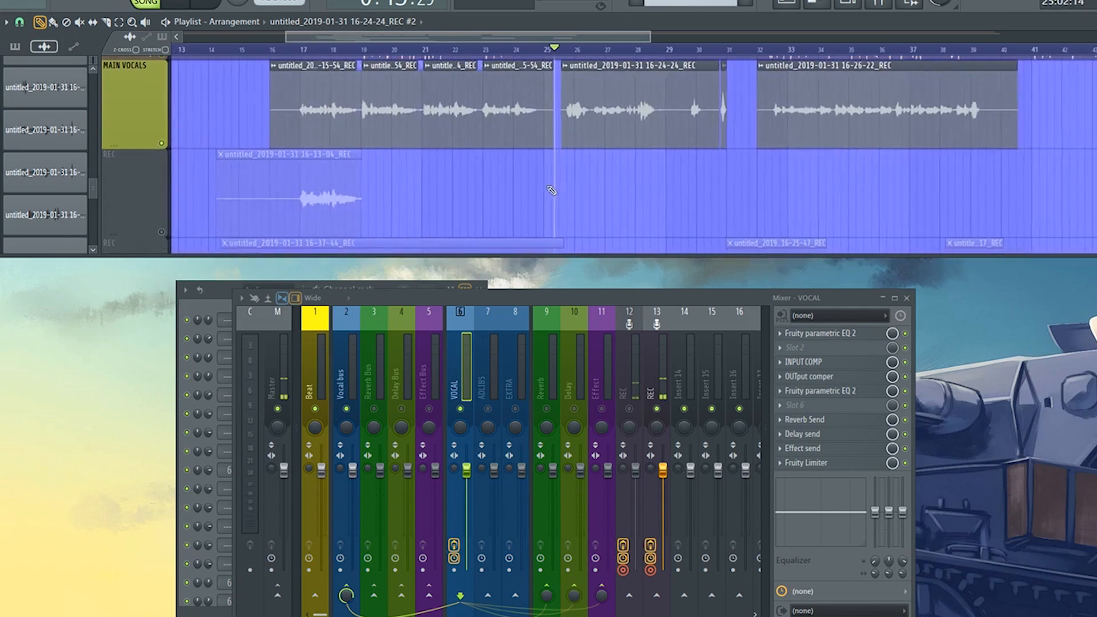
Look through the muted REC tracks and audition the 16-13-04_REC take alongside the main vocals from about bar 17.
scroll(552, 191, "left", 3)
scroll(580, 170, "down", 3)
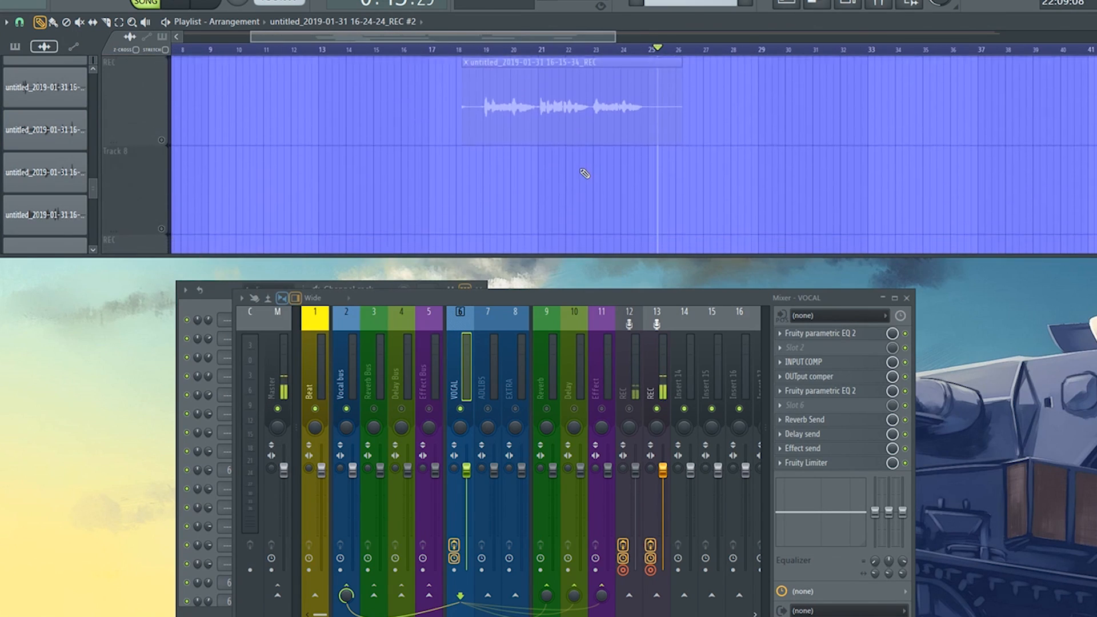
scroll(583, 175, "up", 3)
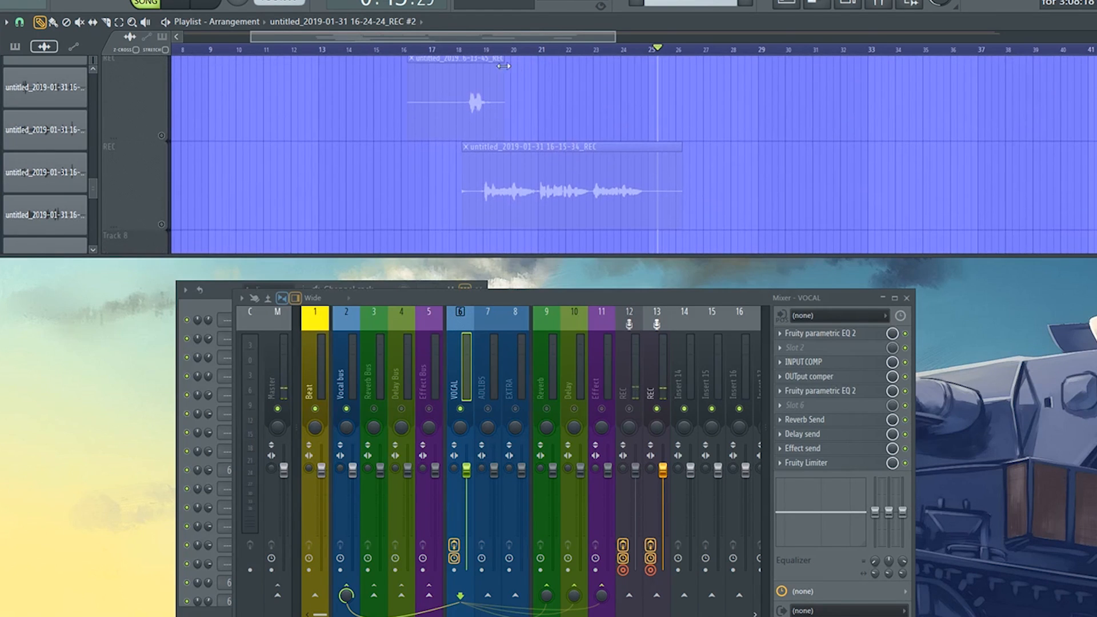
scroll(468, 161, "up", 2)
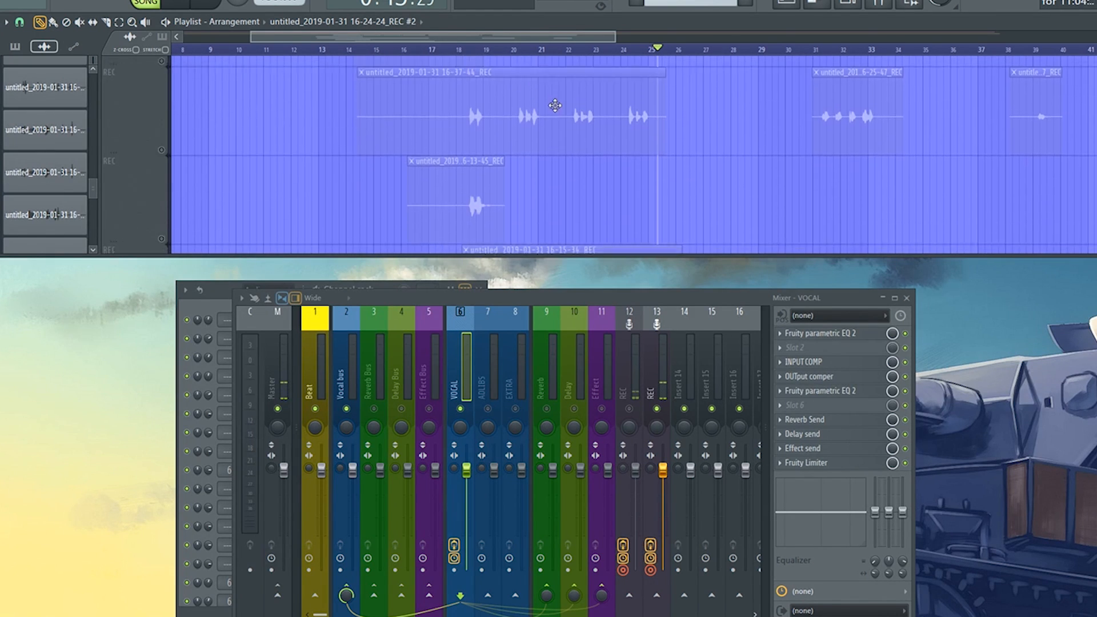
scroll(548, 80, "up", 3)
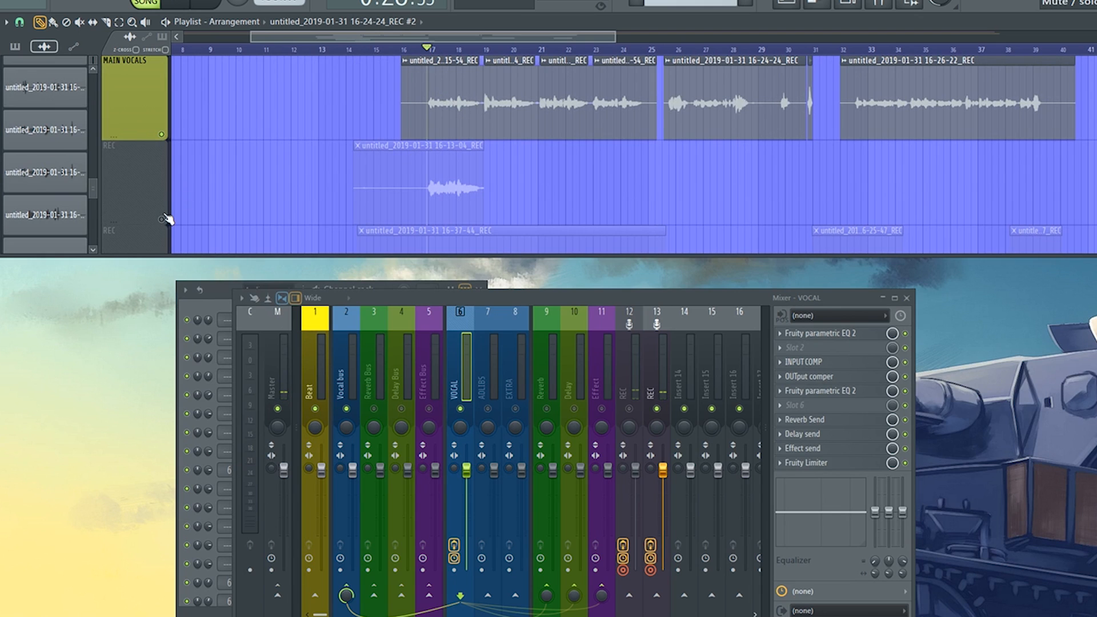
left_click(163, 219)
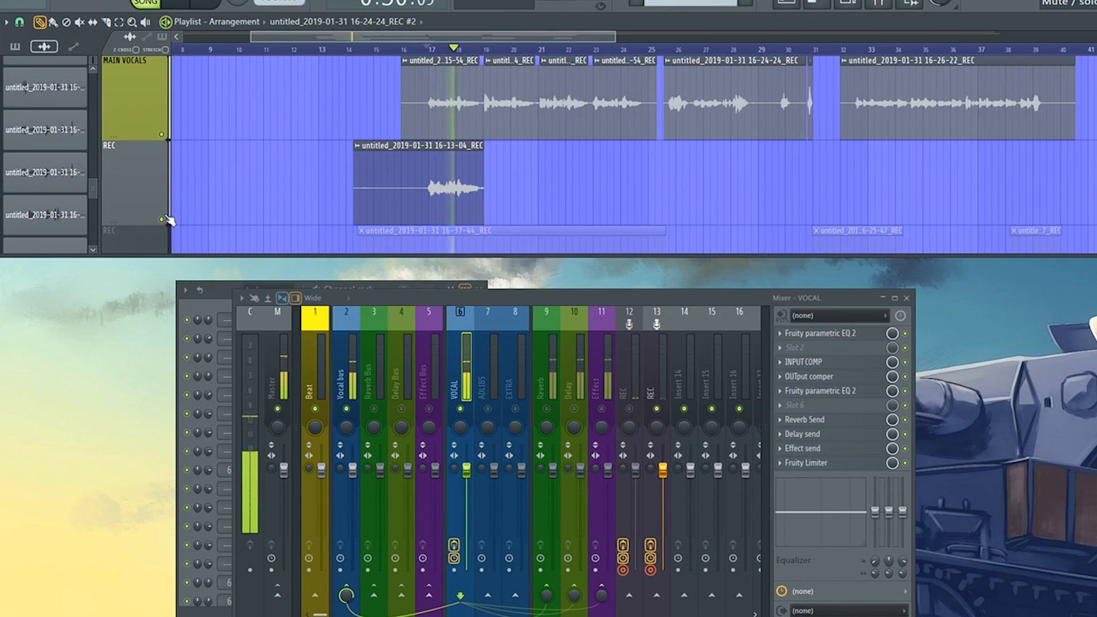
key("space")
Move the REC track holding the 16-37-44_REC clip up directly below MAIN VOCALS and unmute it.
scroll(423, 174, "down", 3)
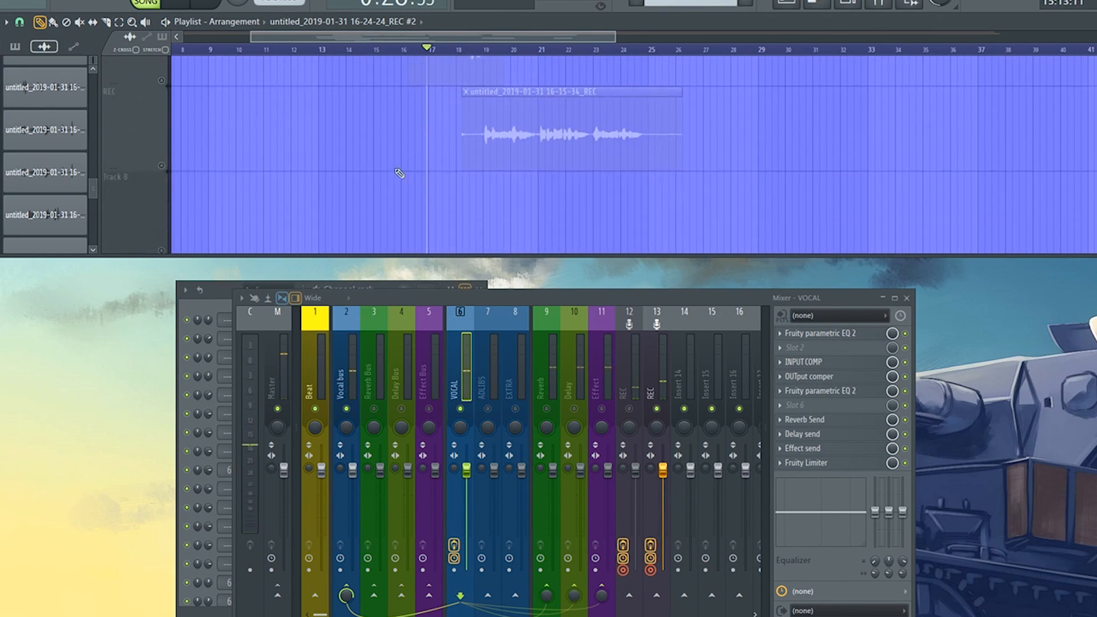
scroll(444, 173, "up", 3)
scroll(152, 184, "down", 1)
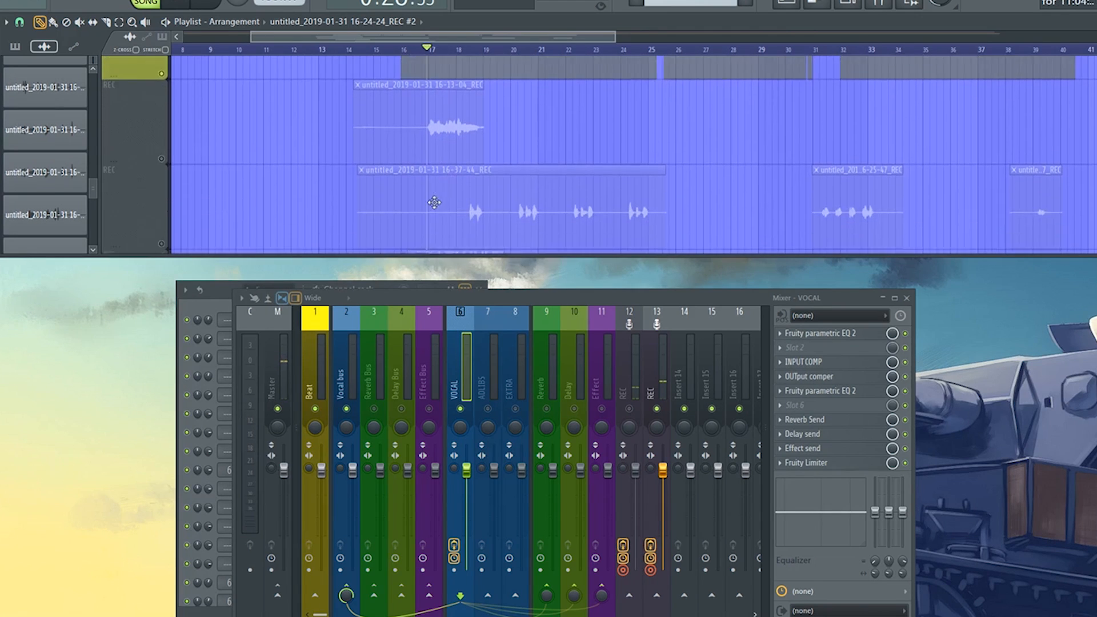
right_click(151, 183)
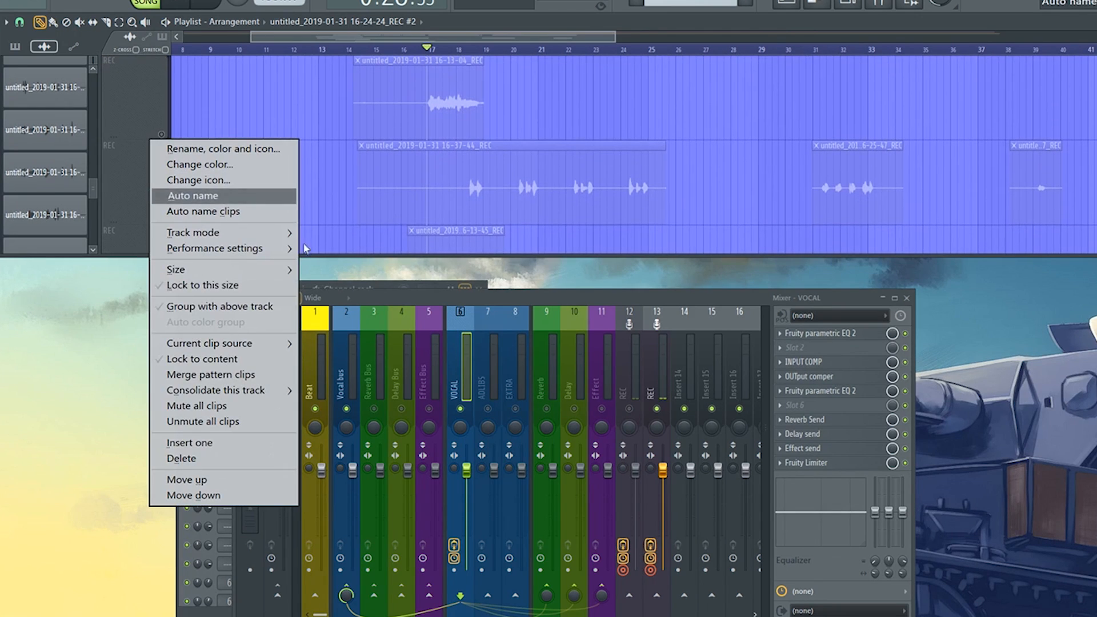
left_click(213, 476)
scroll(536, 172, "up", 2)
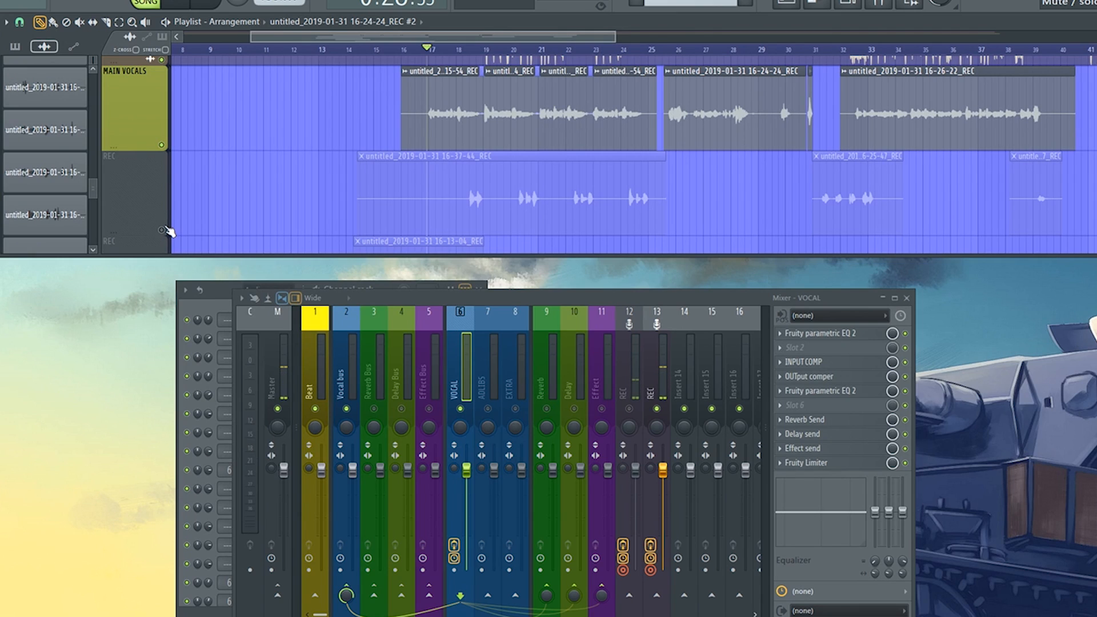
left_click(163, 230)
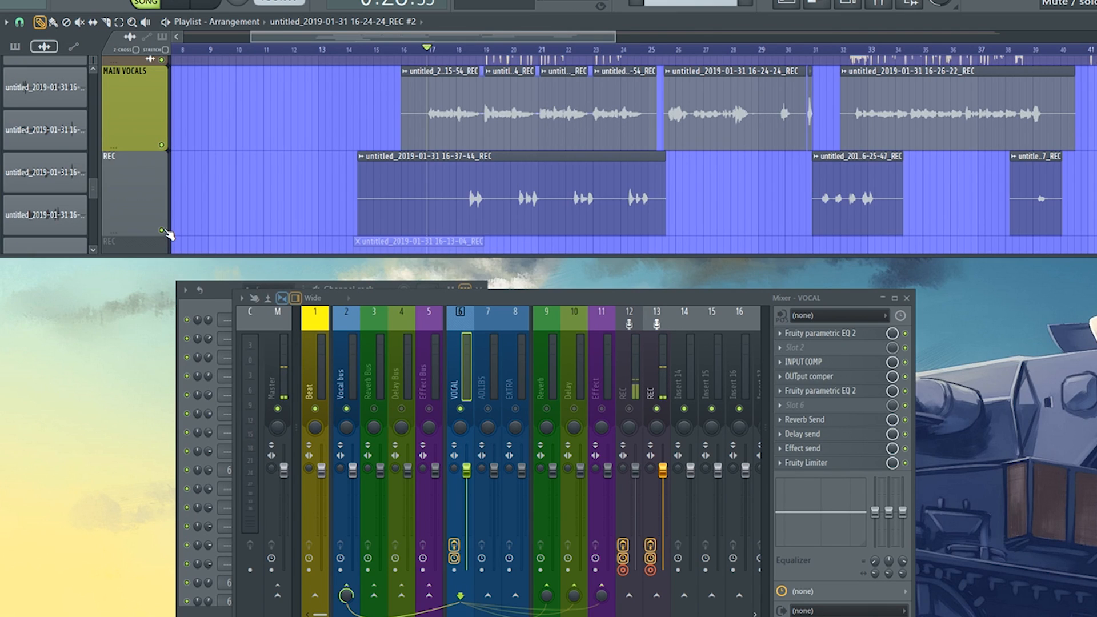
Route the XXXTentacion - Sauce! [Instrumental] clip to mixer track 1 (Beat) and play it with both vocal tracks from about bar 18.
left_click(465, 52)
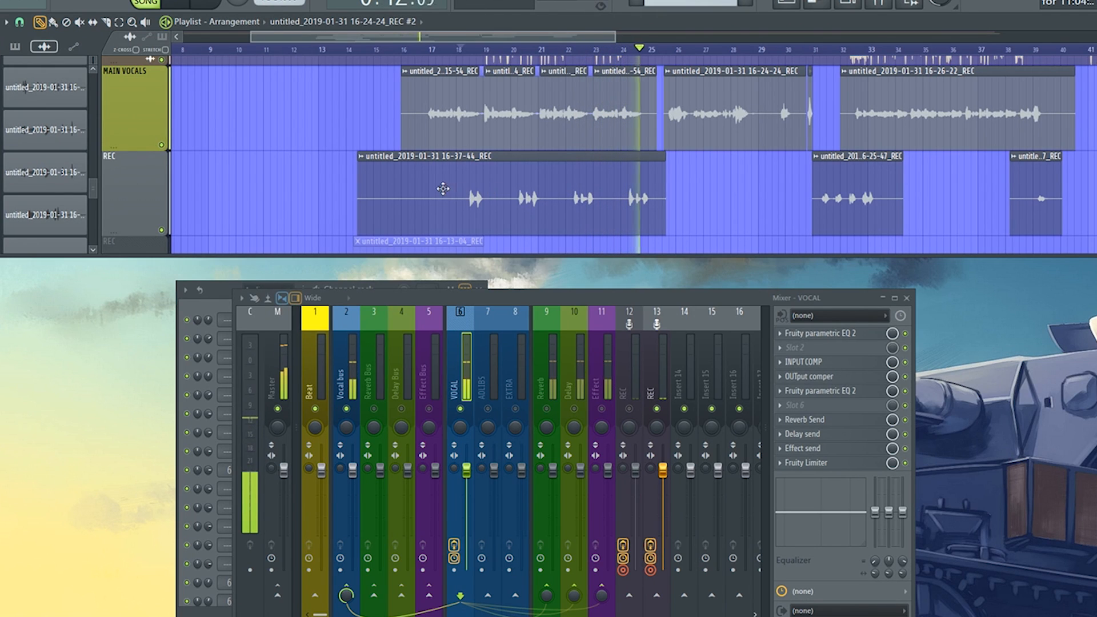
scroll(313, 171, "up", 3)
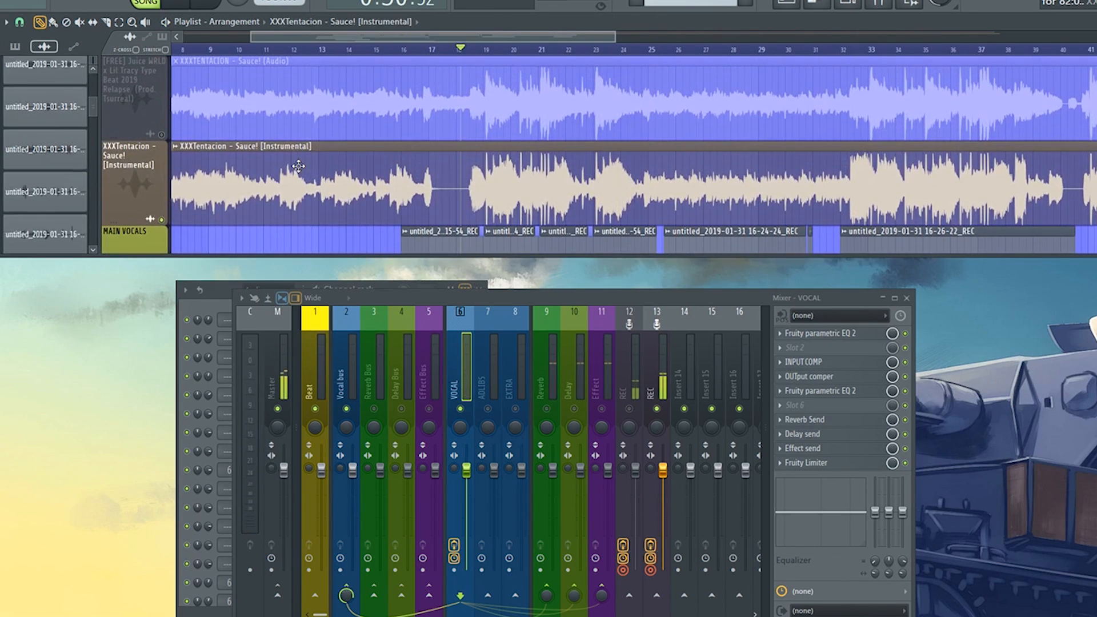
double_click(304, 166)
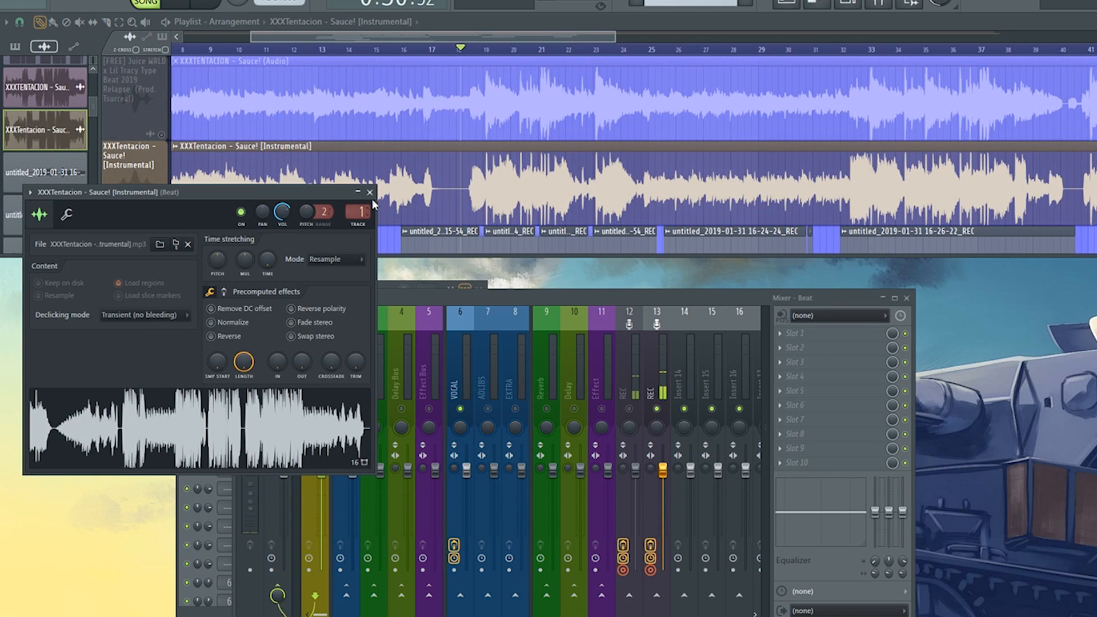
left_click(369, 193)
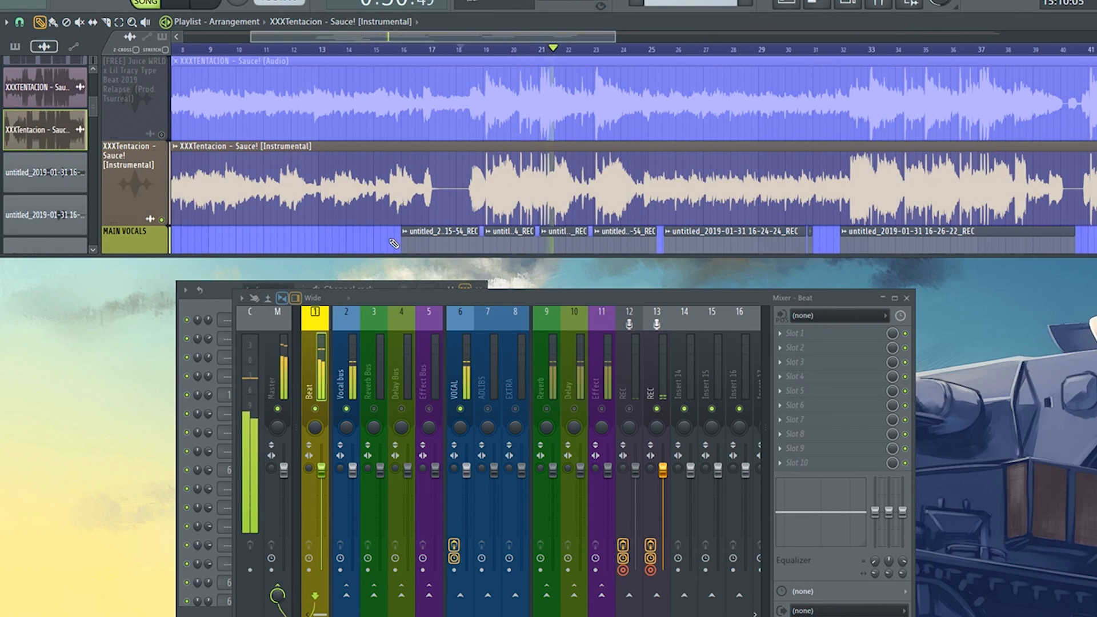
scroll(400, 189, "down", 3)
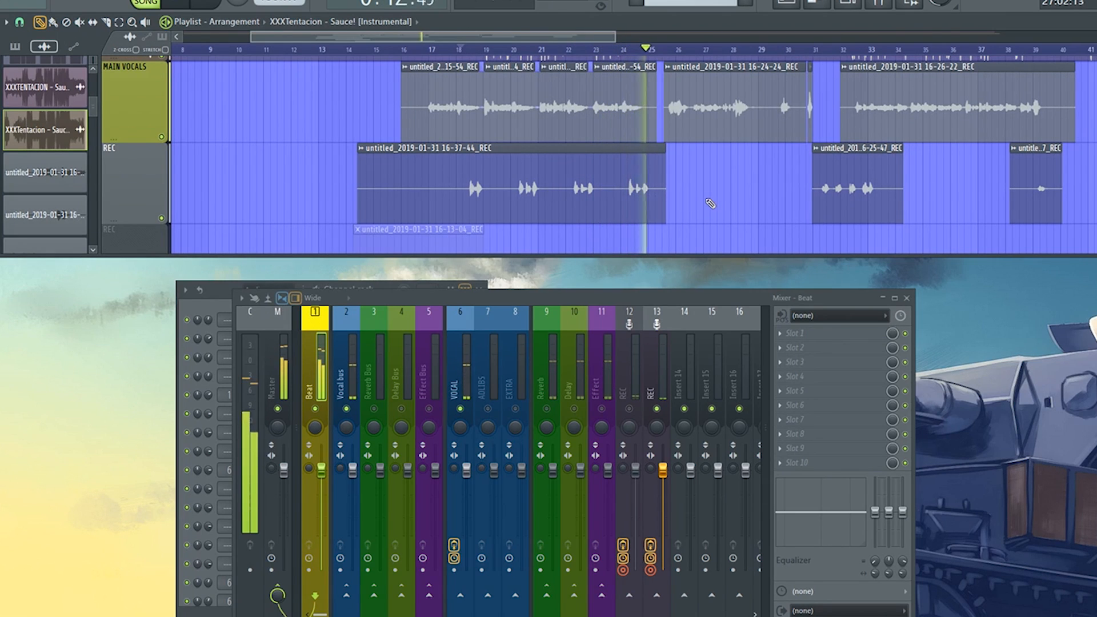
key("space")
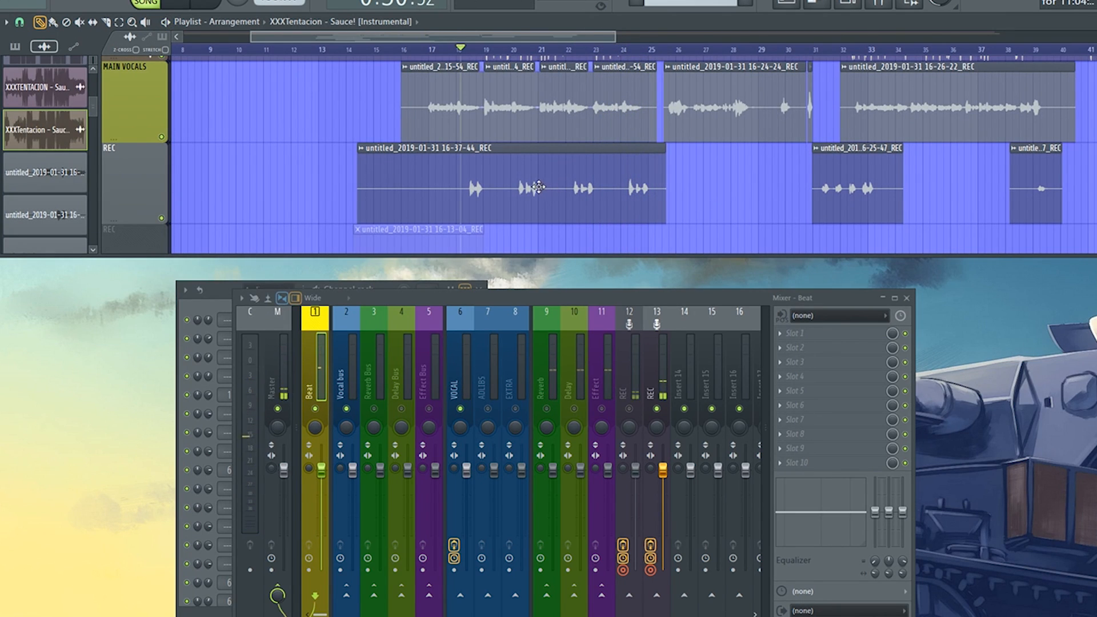
Rename the unmuted REC track below MAIN VOCALS as adlibsd and color it red.
right_click(122, 145)
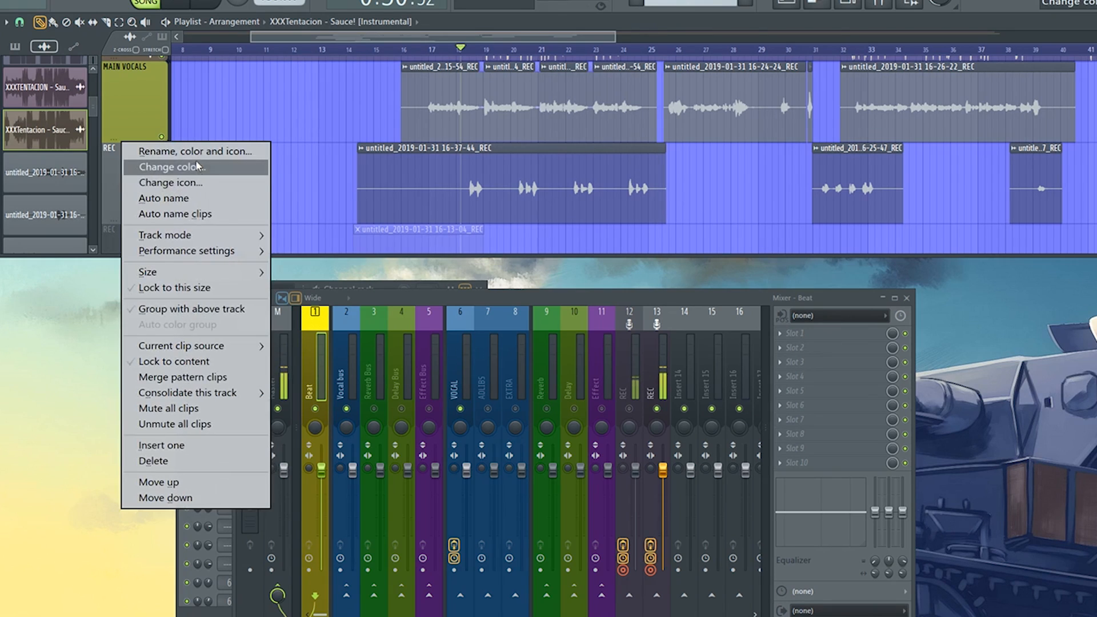
left_click(197, 155)
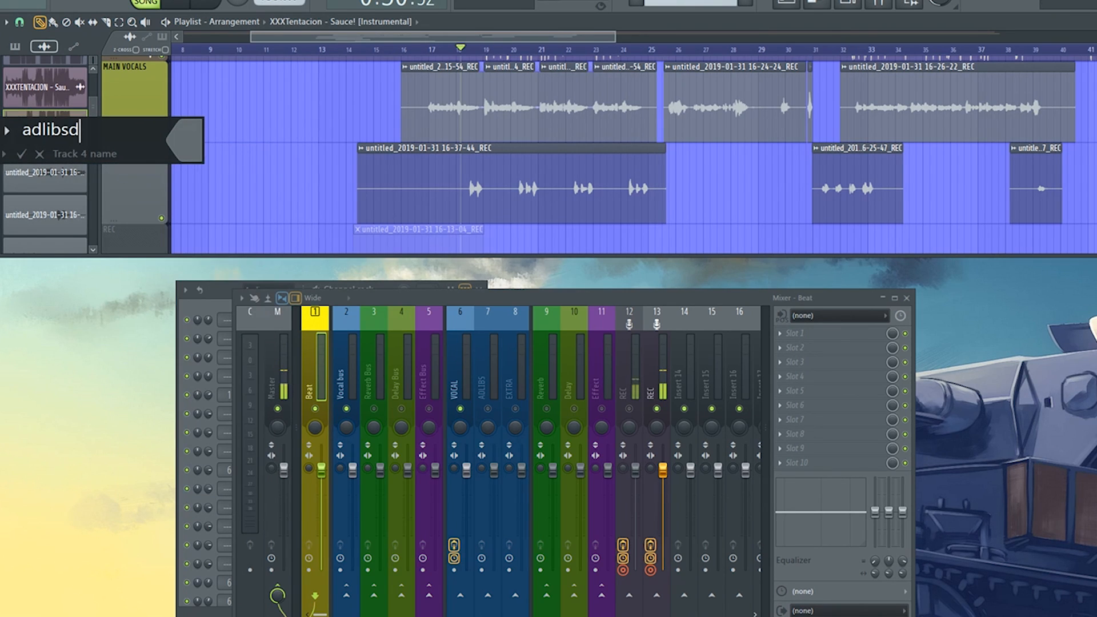
left_click(204, 152)
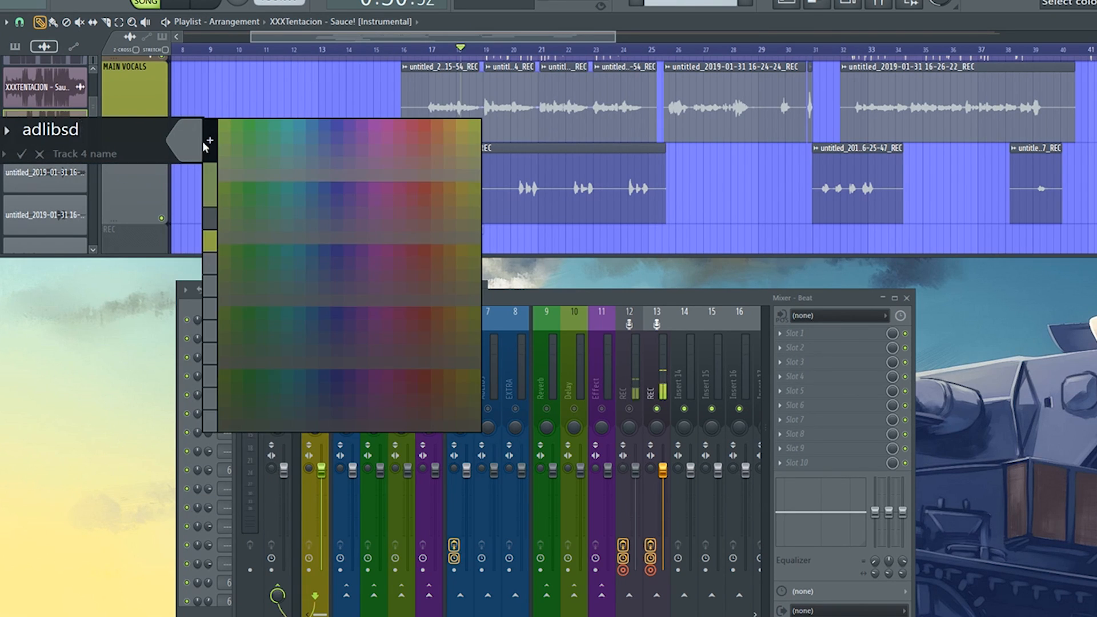
left_click(423, 127)
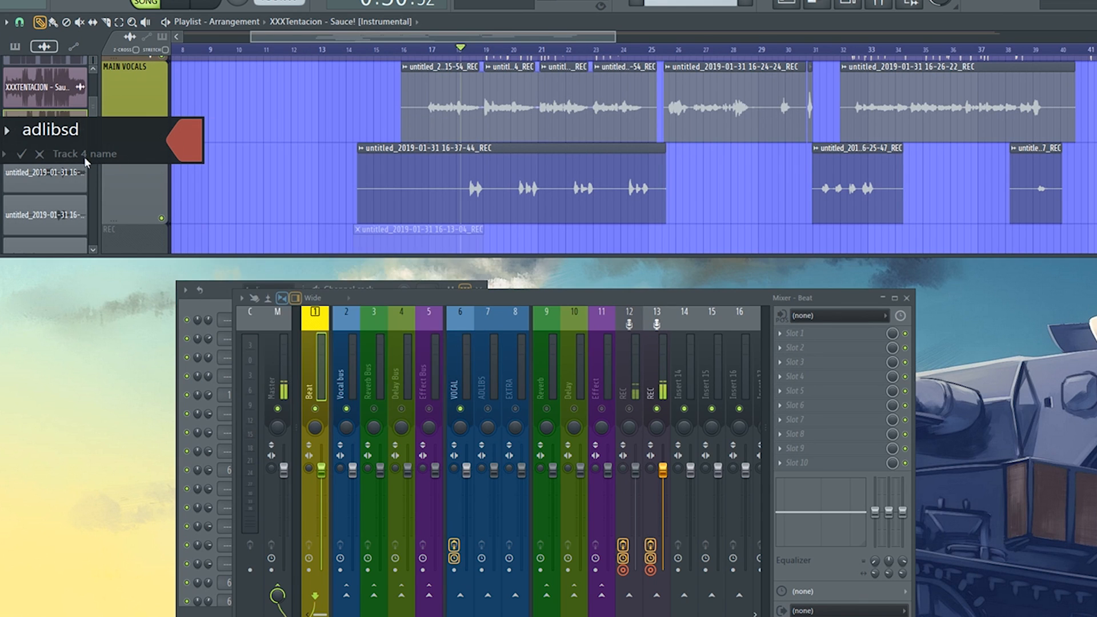
left_click(21, 154)
Slice the 16-37-44_REC clip on the adlibsd track at bar 16 and delete the silent part before it.
scroll(477, 191, "up", 4)
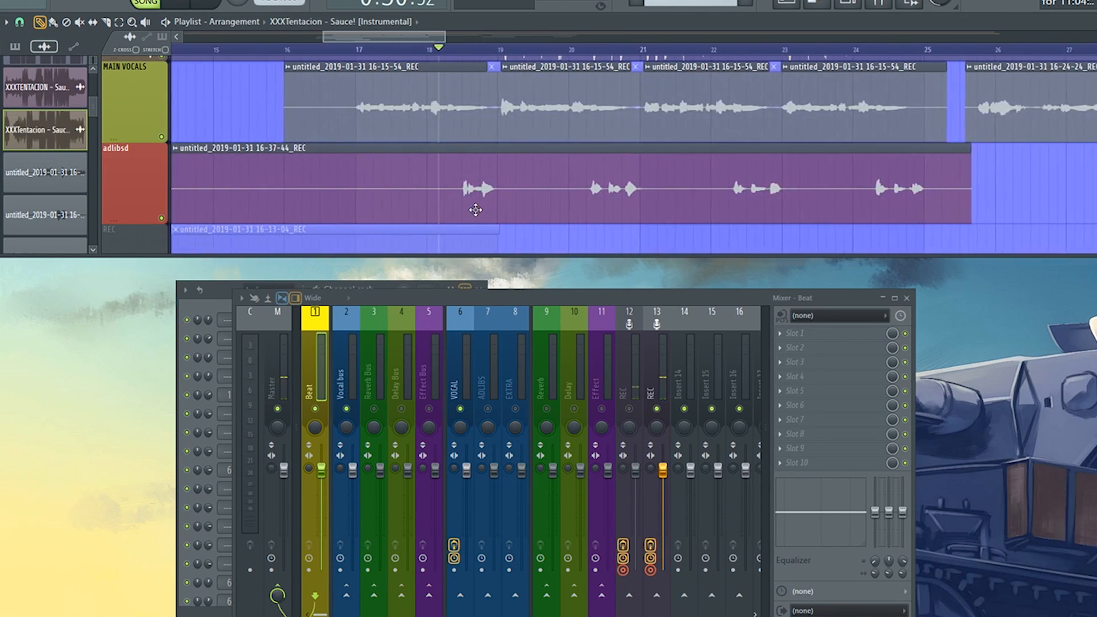
scroll(269, 189, "up", 2)
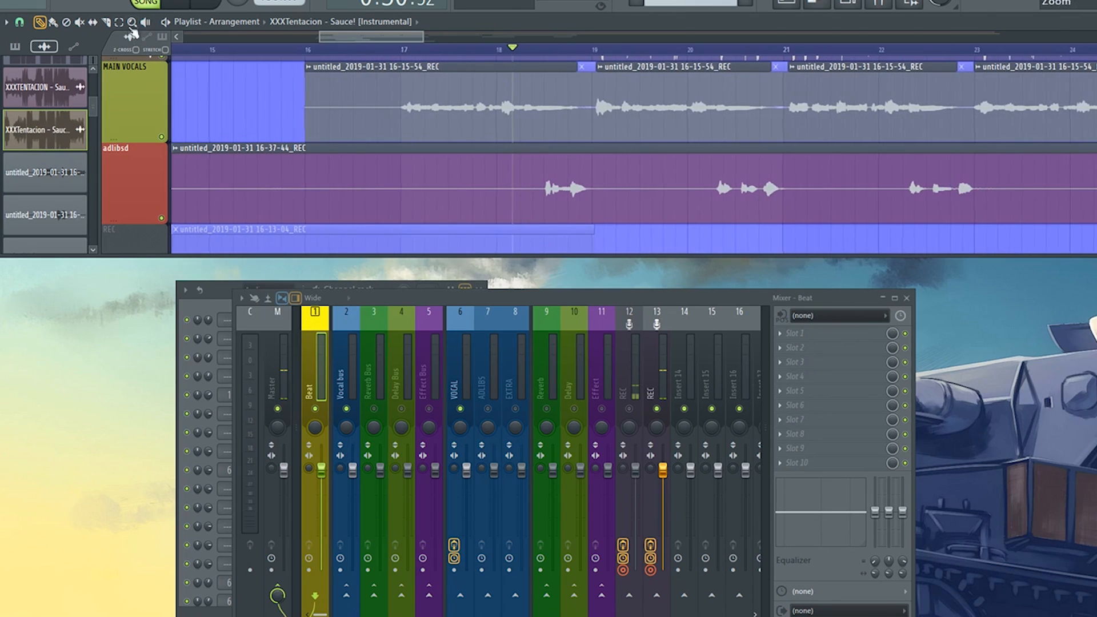
key("e")
scroll(311, 165, "up", 3)
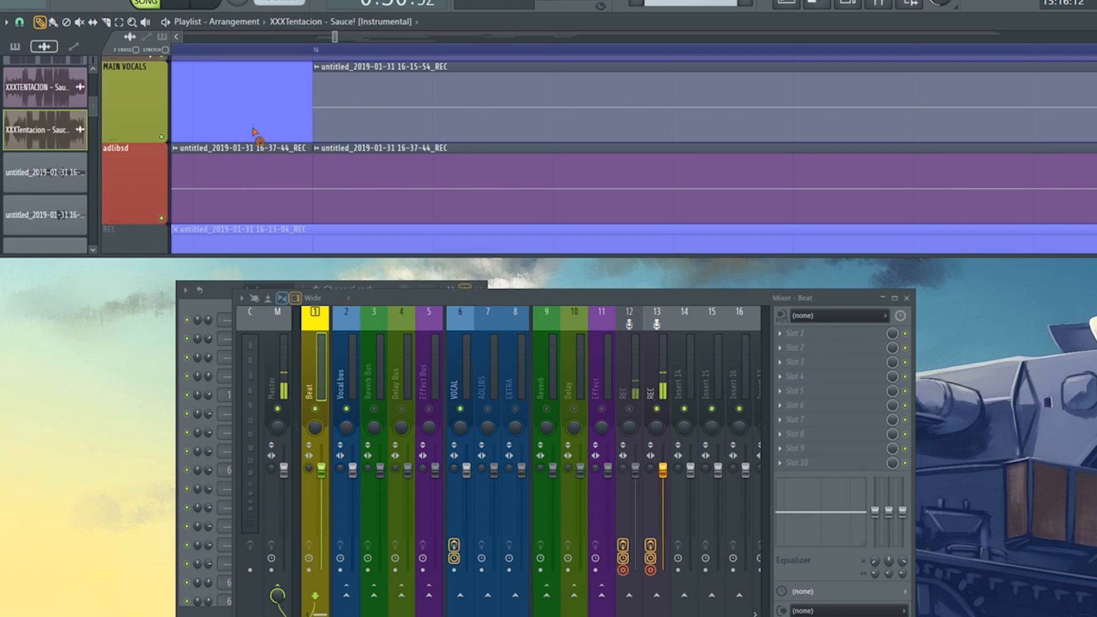
right_click(262, 153)
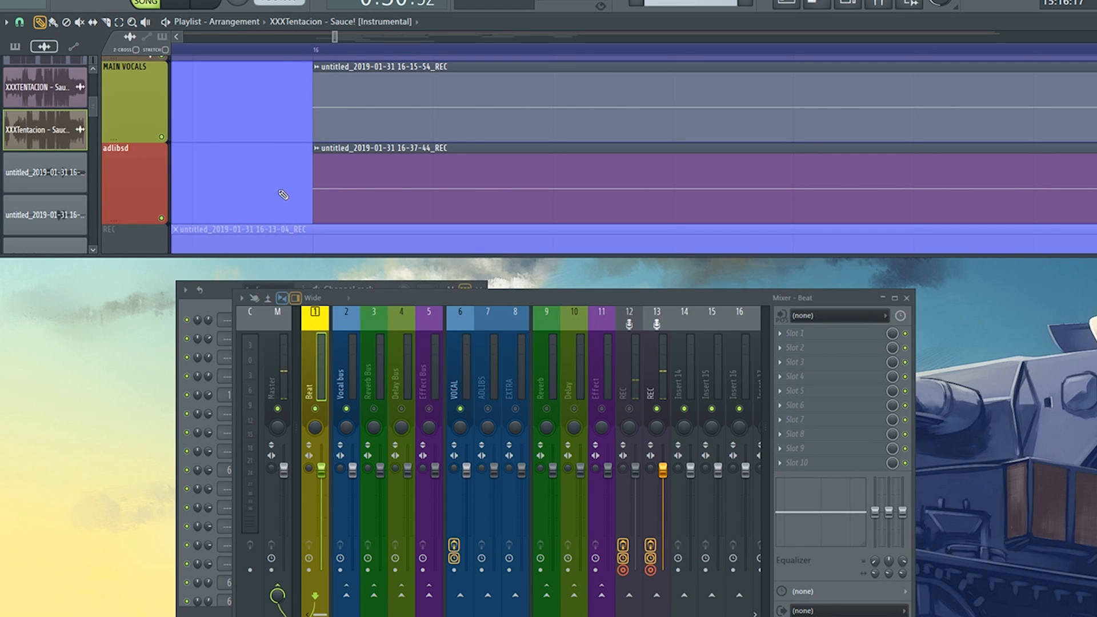
scroll(401, 176, "down", 10)
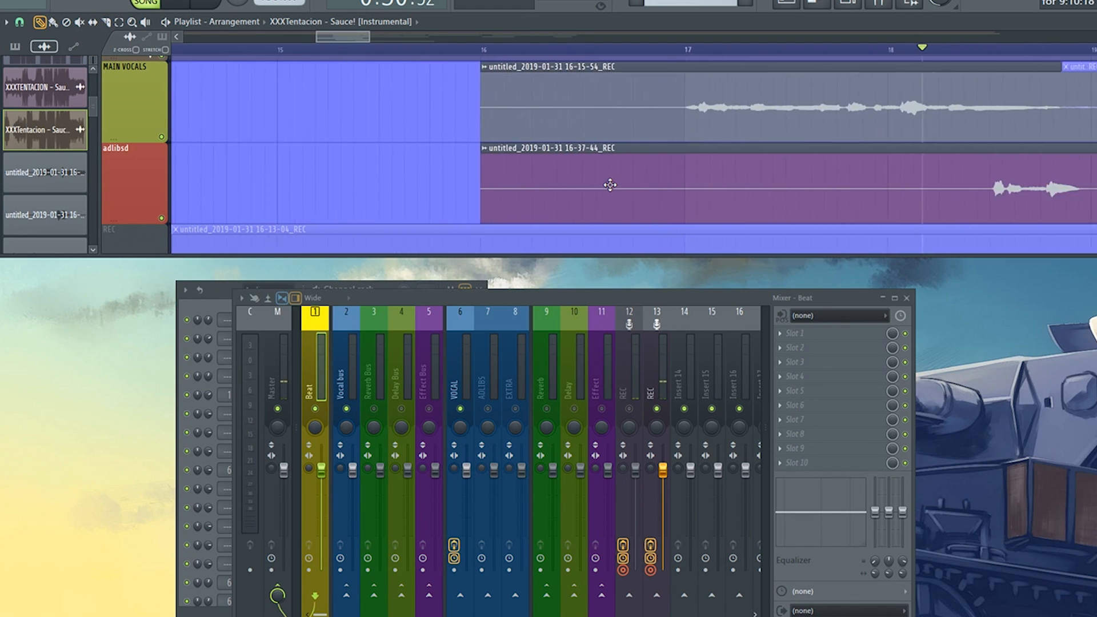
Play the ad-libs from about bar 18, route the 16-37-44_REC clip to the ADLIBS mixer track, and enable that track.
key("space")
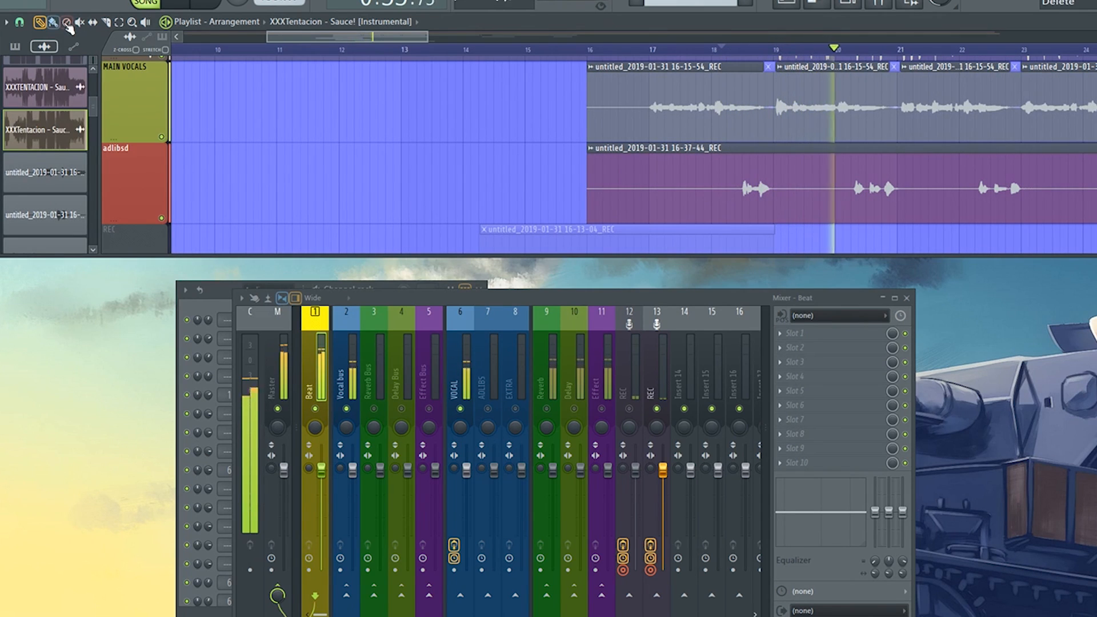
key("space")
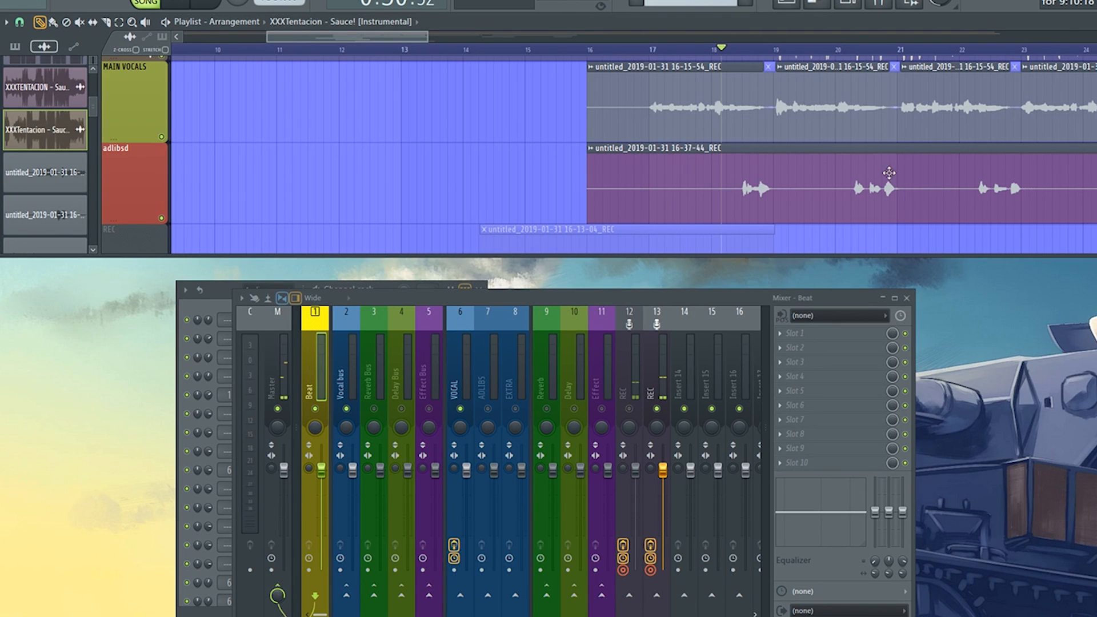
double_click(776, 167)
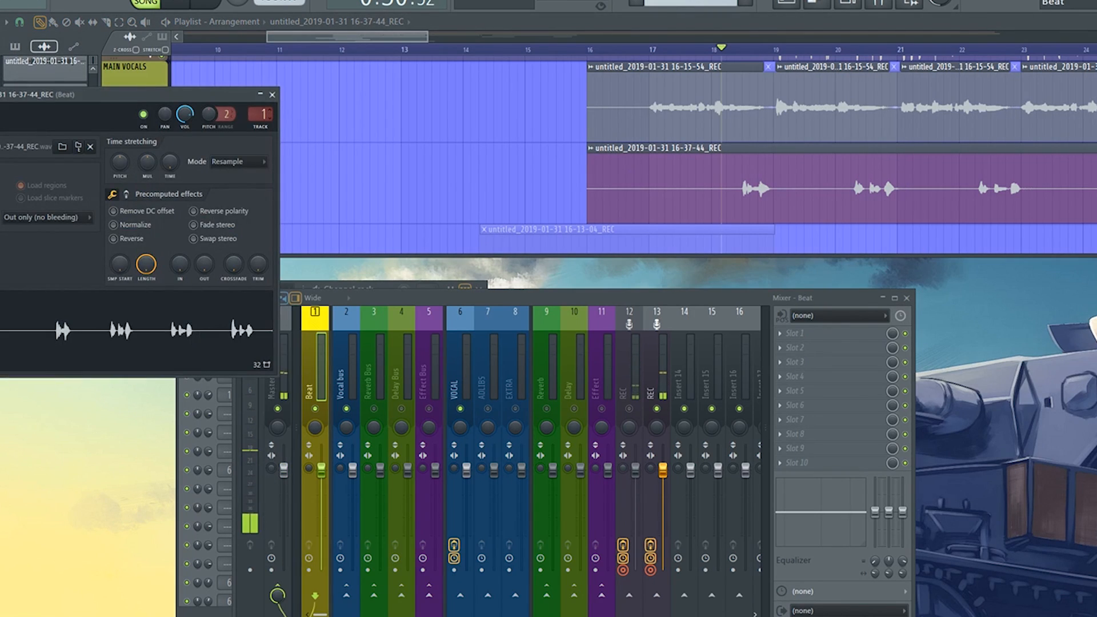
left_click(272, 95)
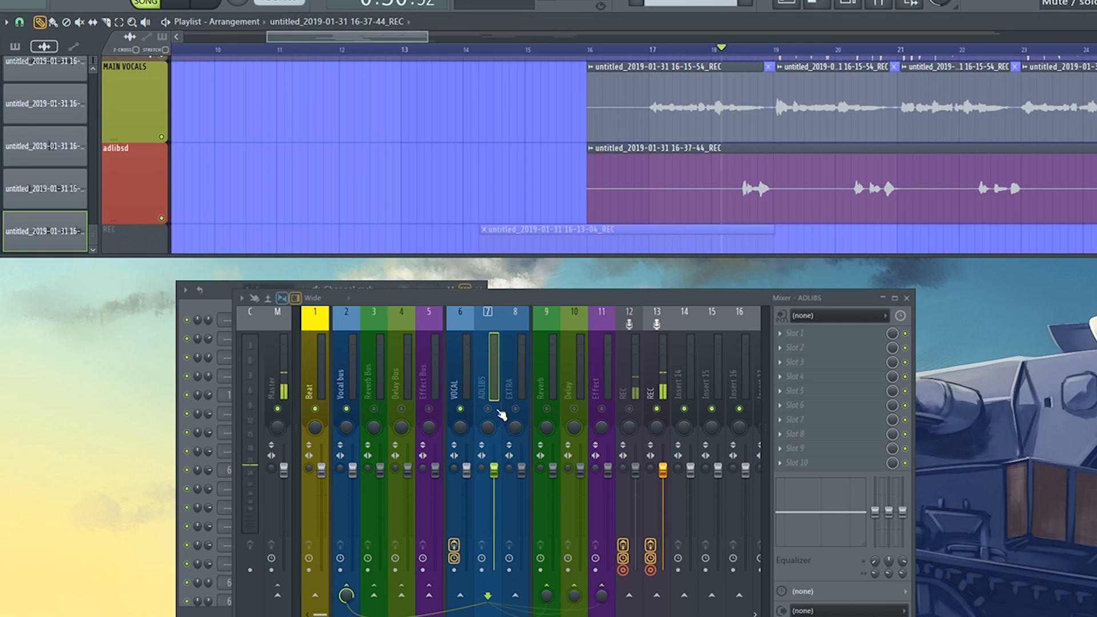
left_click(489, 409)
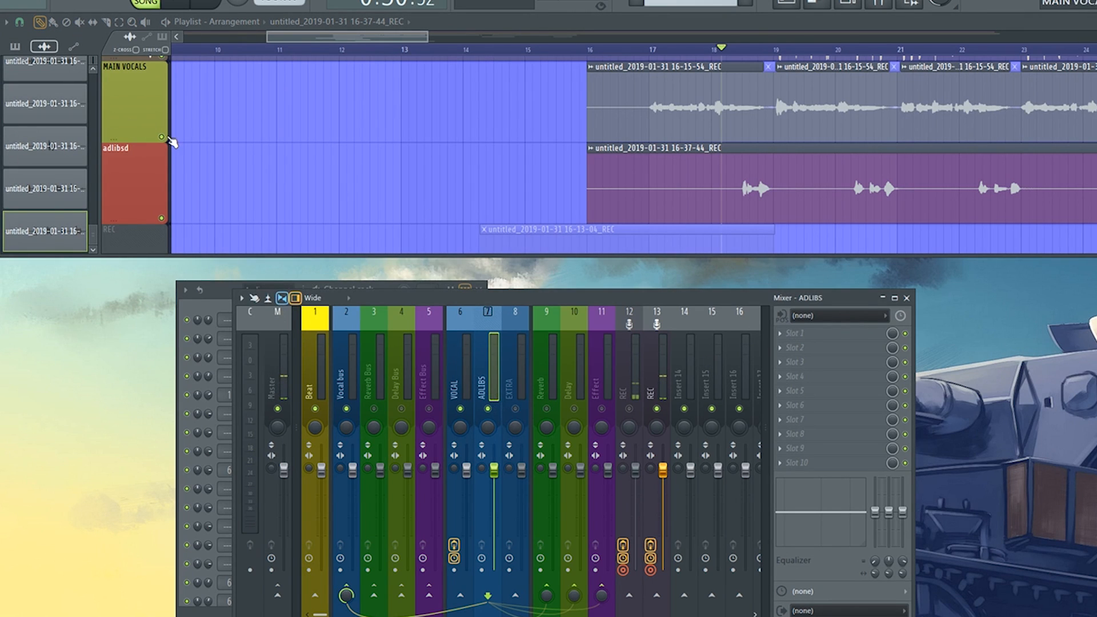
Mute the MAIN VOCALS playlist track and play the ad-libs with the beat from about bar 18.
left_click(162, 138)
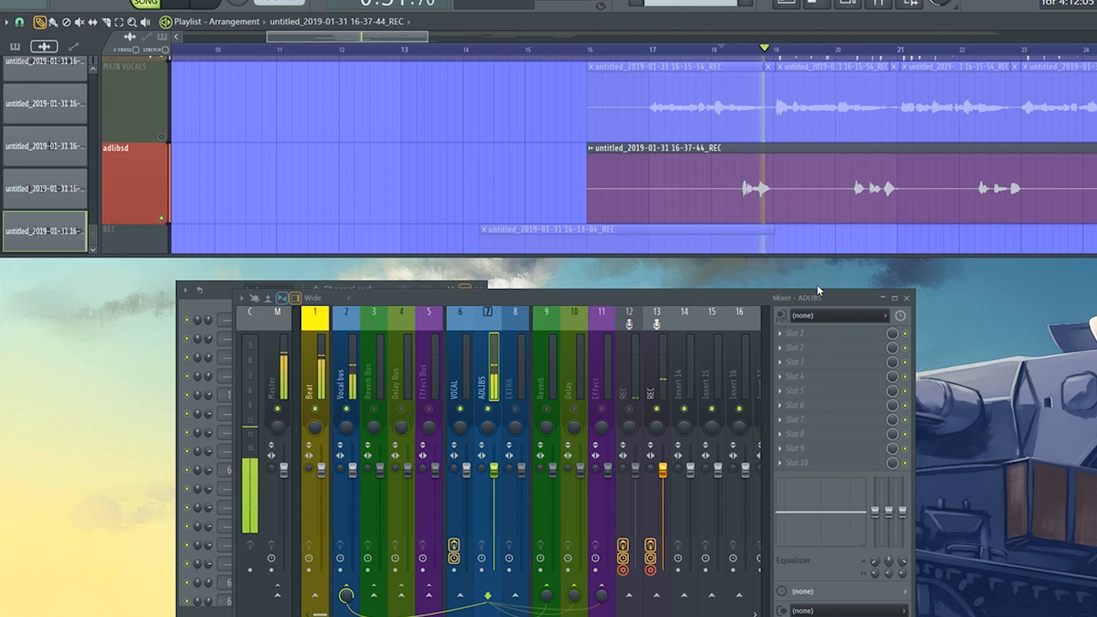
key("space")
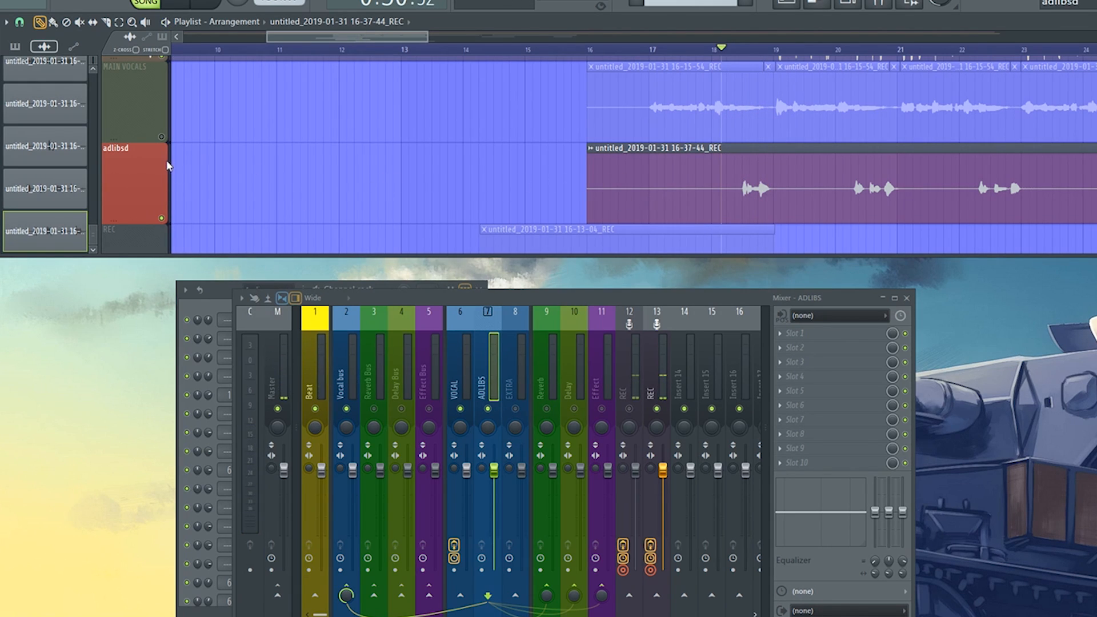
Copy the VOCAL mixer track's state with its effects onto mixer track 7 and turn off that track's separator.
right_click(472, 363)
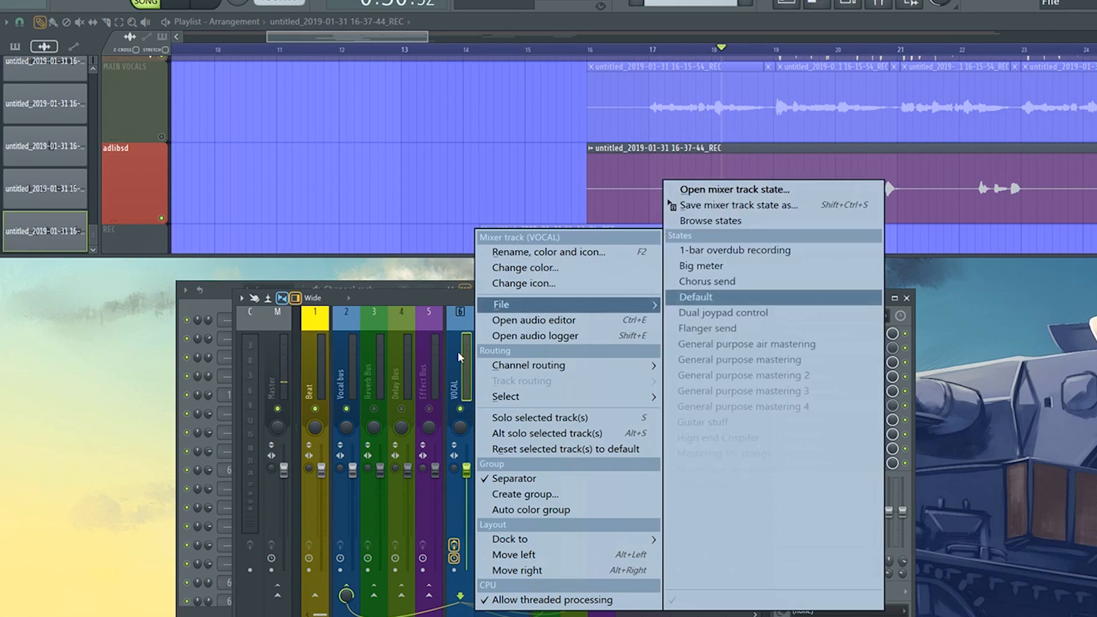
mouse_move(516, 311)
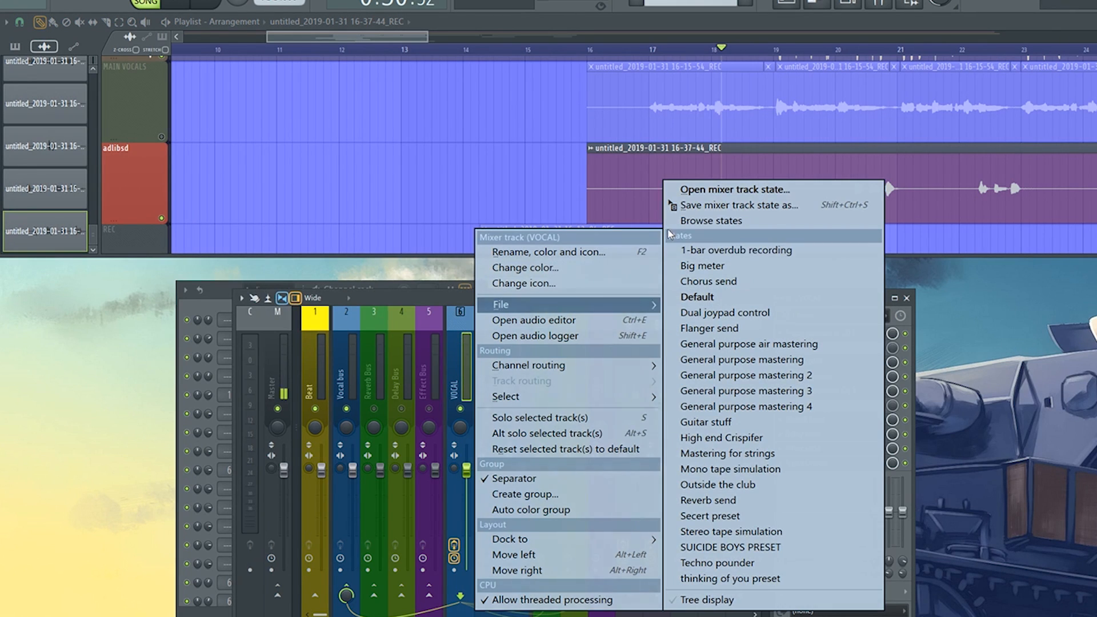
left_click_drag(714, 205, 486, 386)
right_click(487, 386)
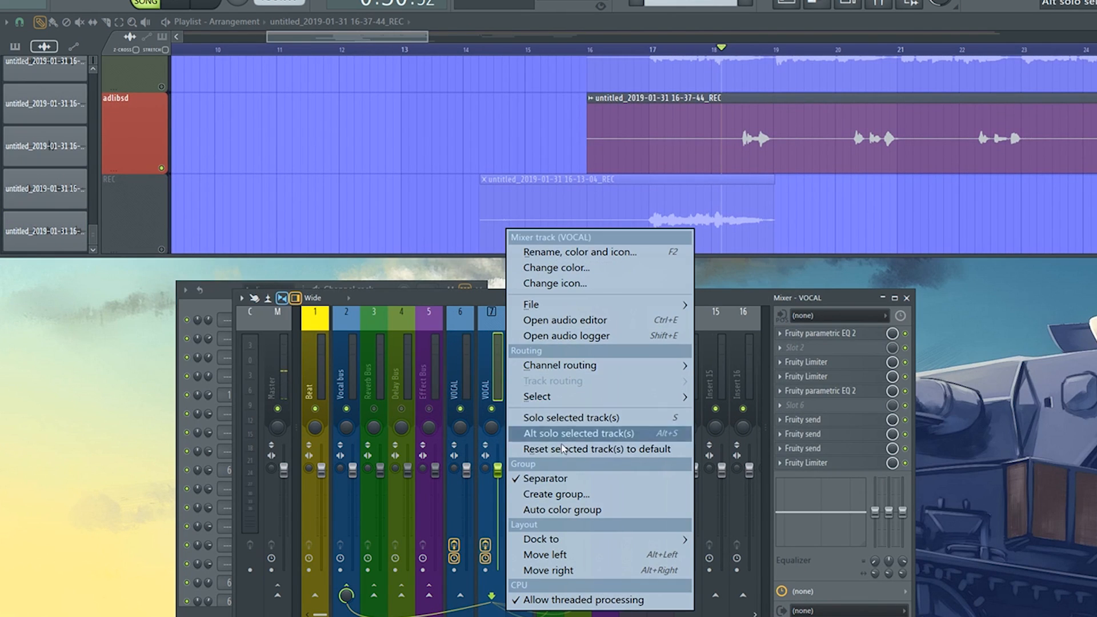
left_click(545, 479)
Rename the copied VOCAL track on mixer insert 7 as adlibs.
right_click(488, 387)
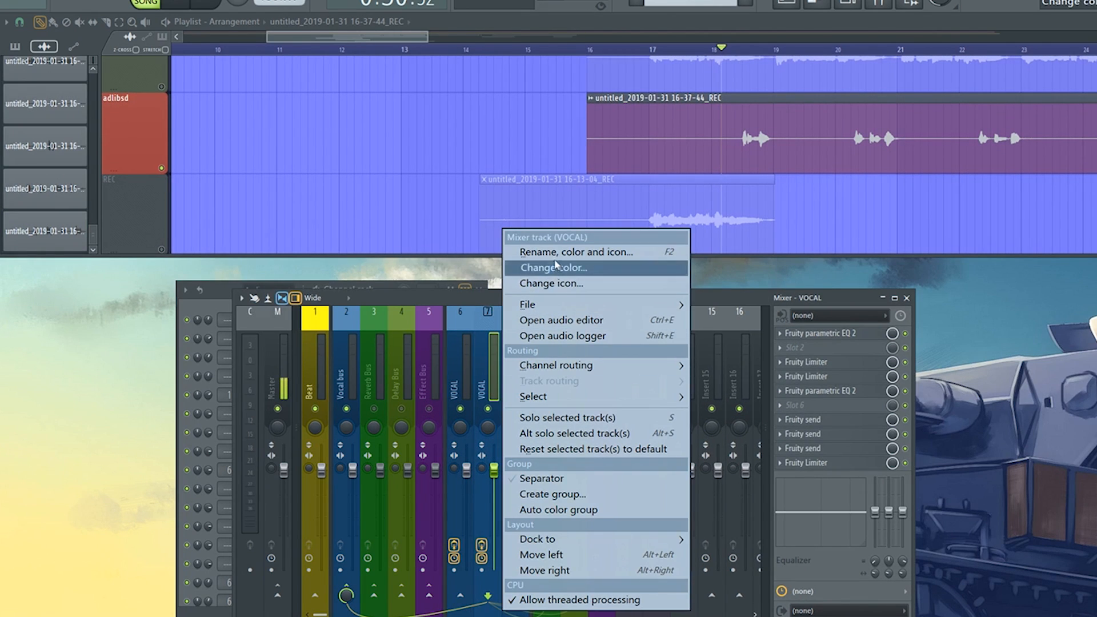
left_click(559, 254)
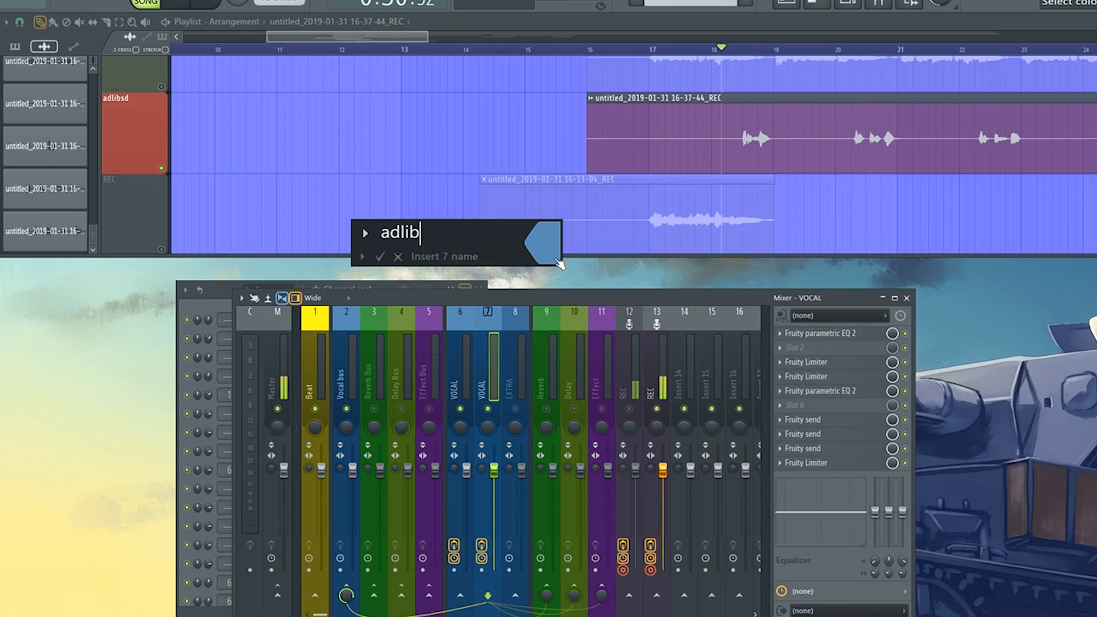
key("Return")
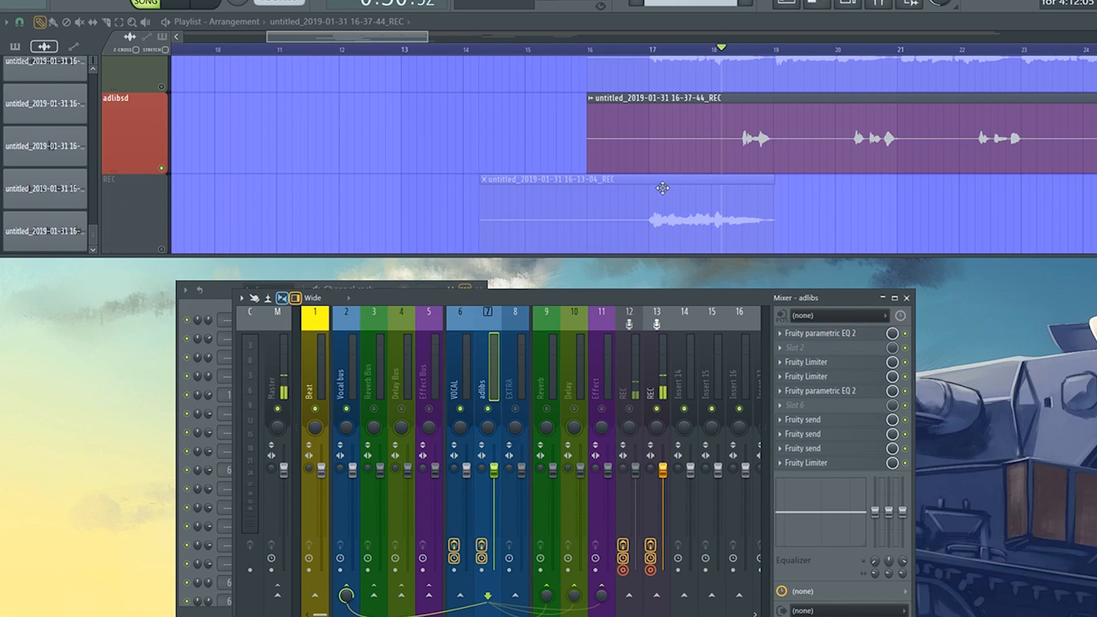
Open the name of the adlibs mixer track for editing again.
double_click(483, 380)
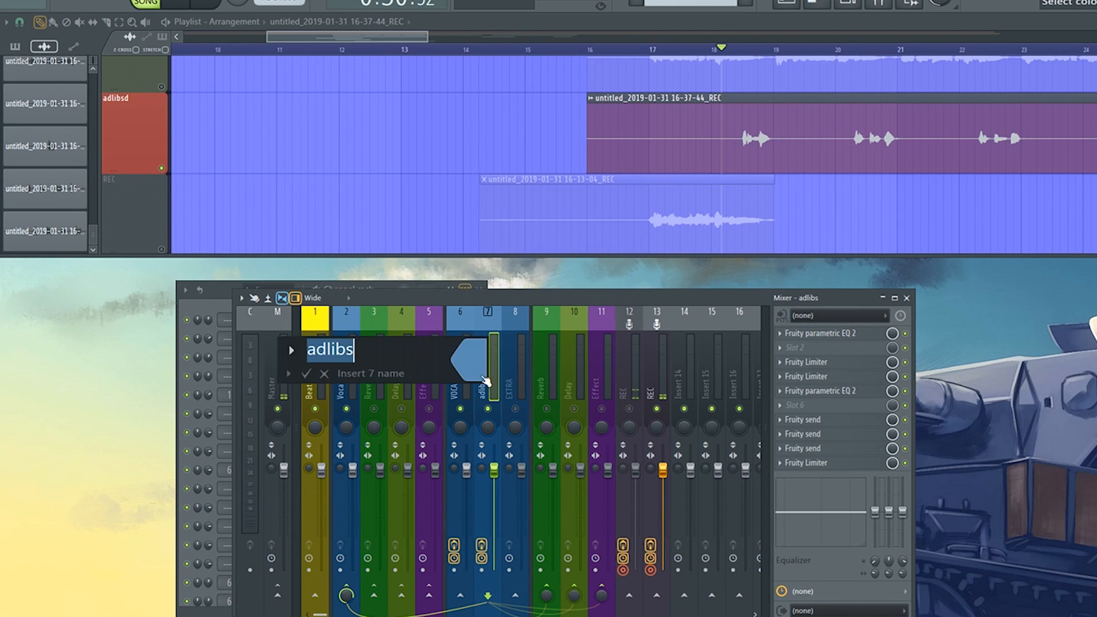
key("Return")
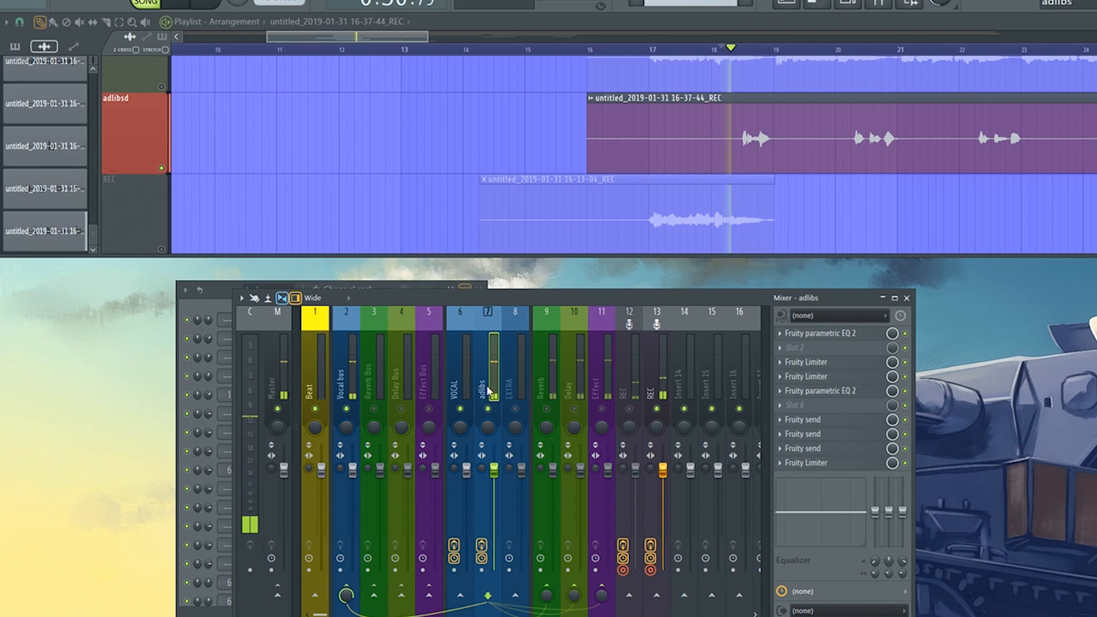
double_click(489, 390)
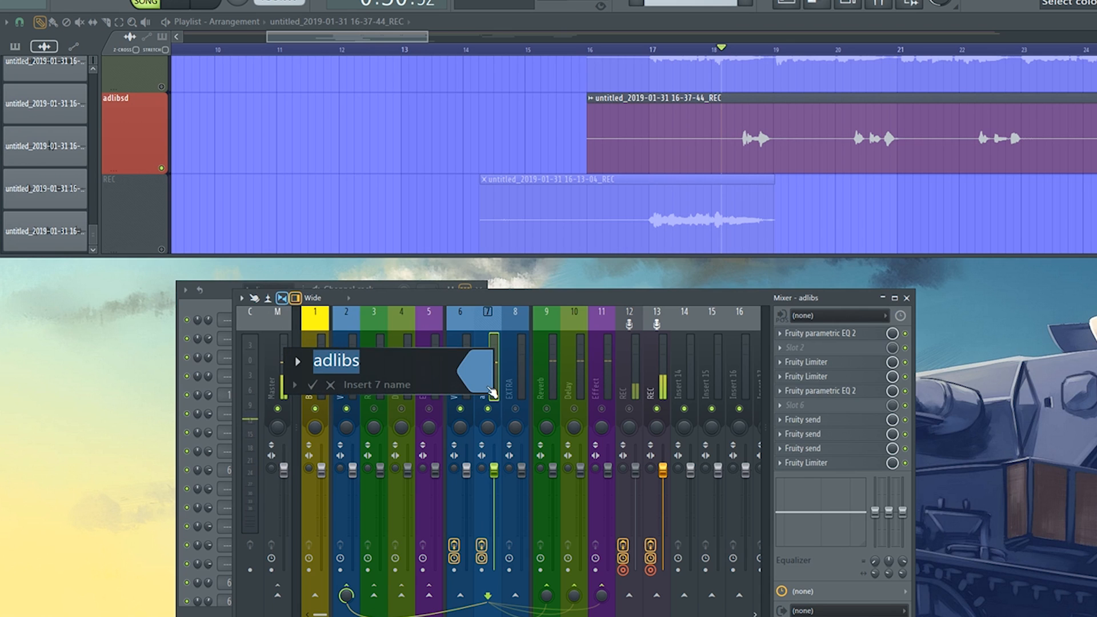
Name mixer insert 7 ADL:BIS and play the adlib recording around bar 18.
key("Return")
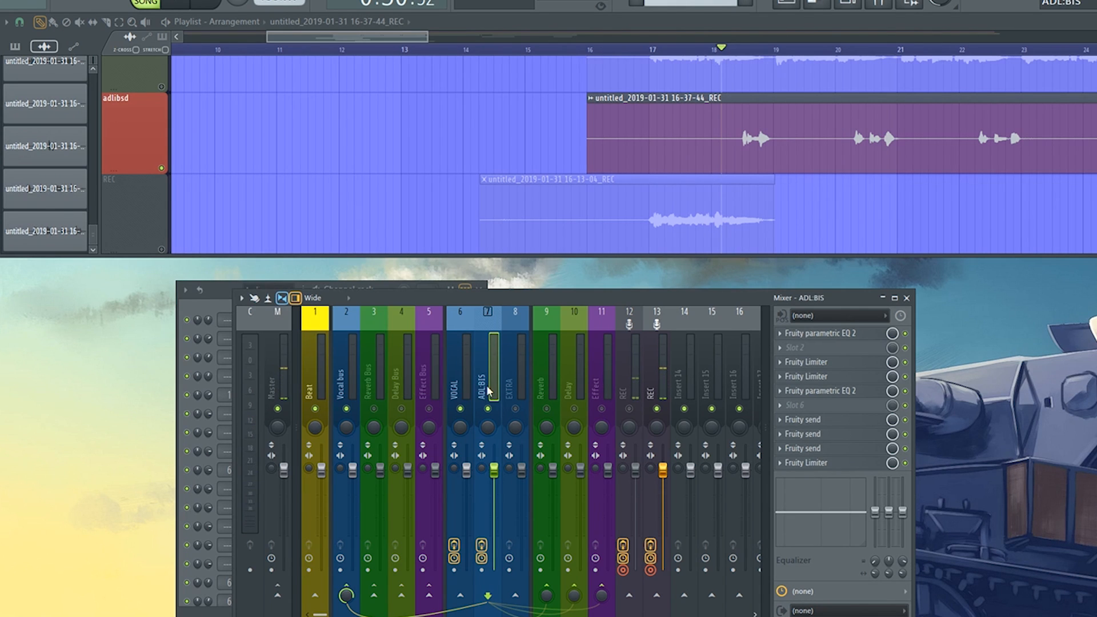
scroll(827, 83, "up", 4)
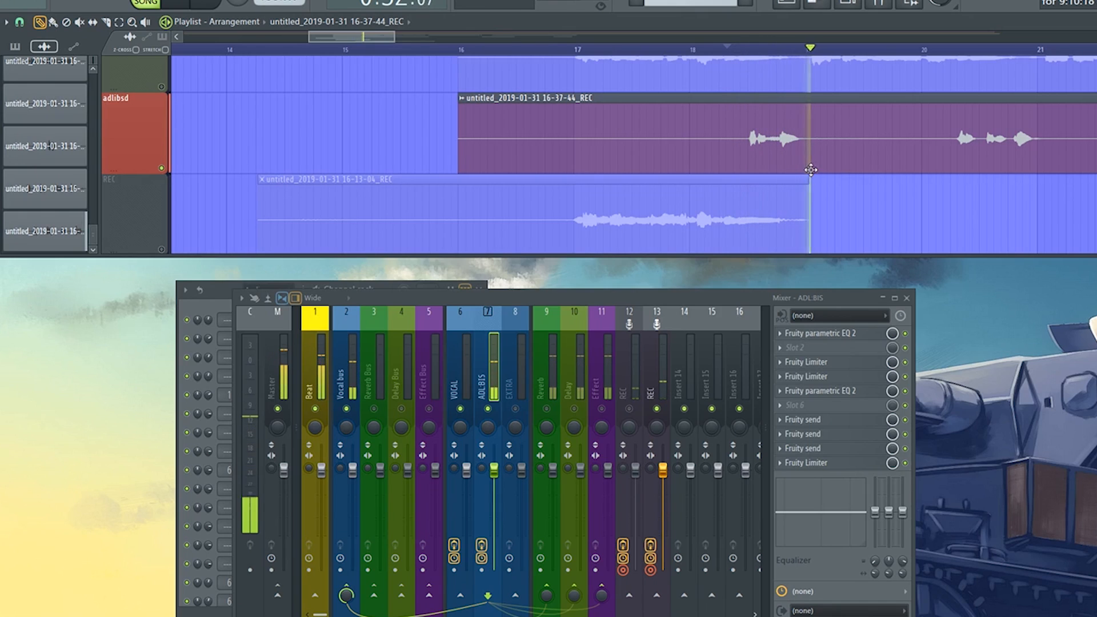
key("space")
key("space")
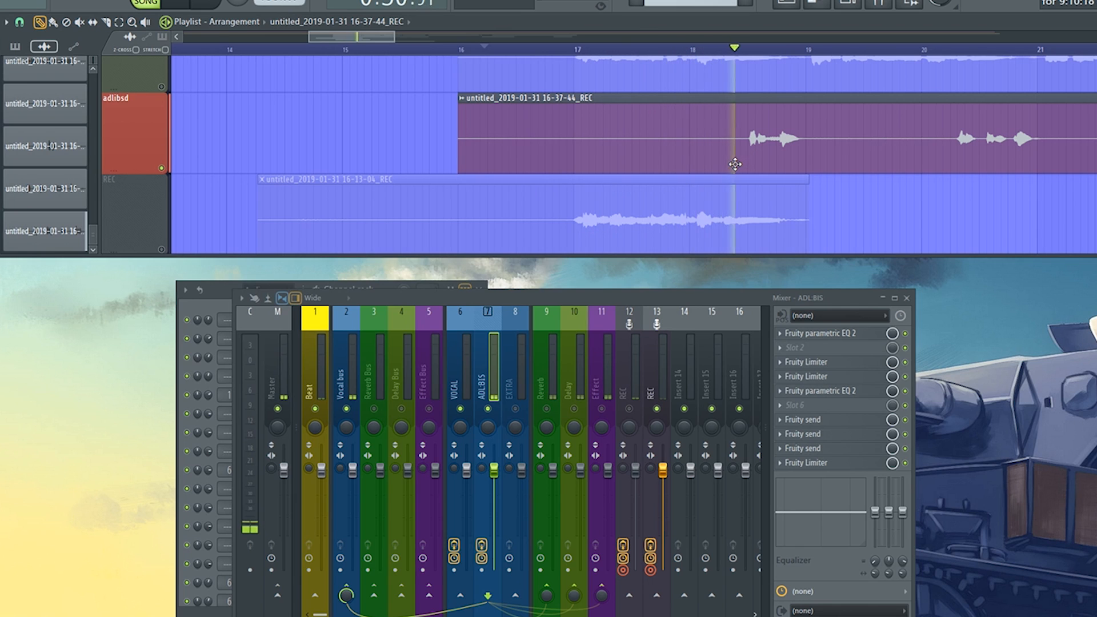
key("space")
Slice the clip on the adlibsd track just before its first phrase and delete the silent lead-in.
scroll(780, 190, "down", 2)
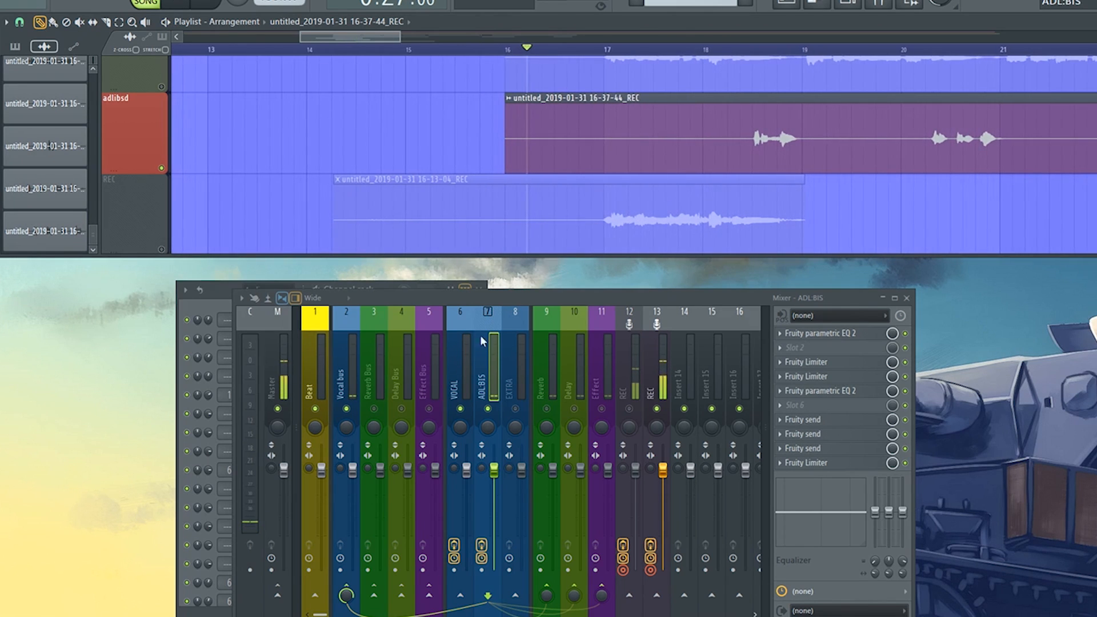
scroll(620, 233, "down", 2)
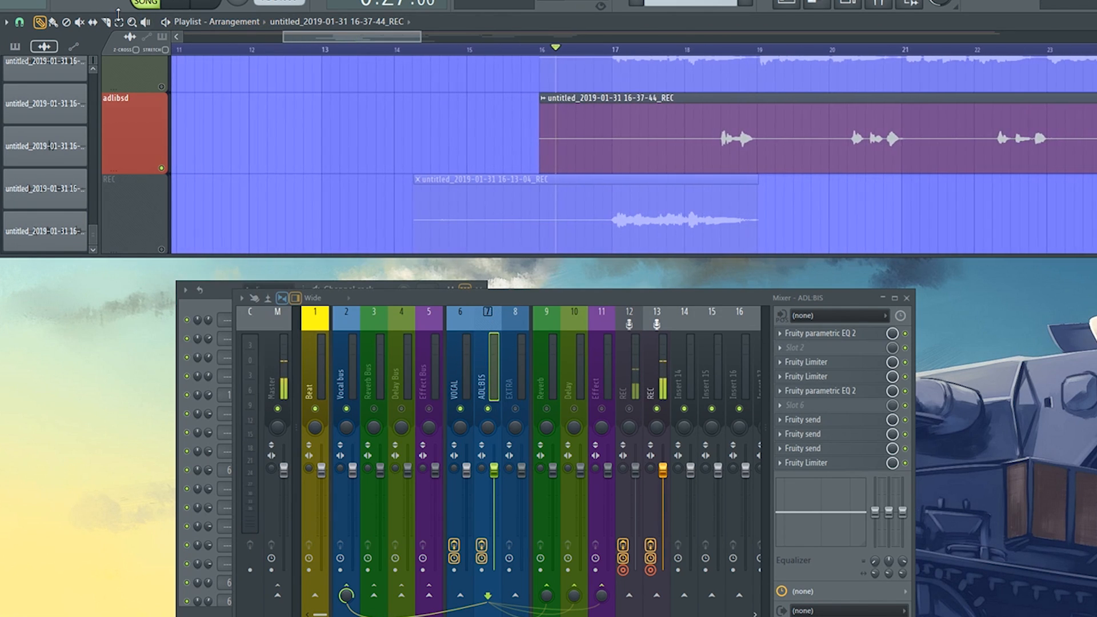
left_click(107, 22)
scroll(539, 85, "up", 9)
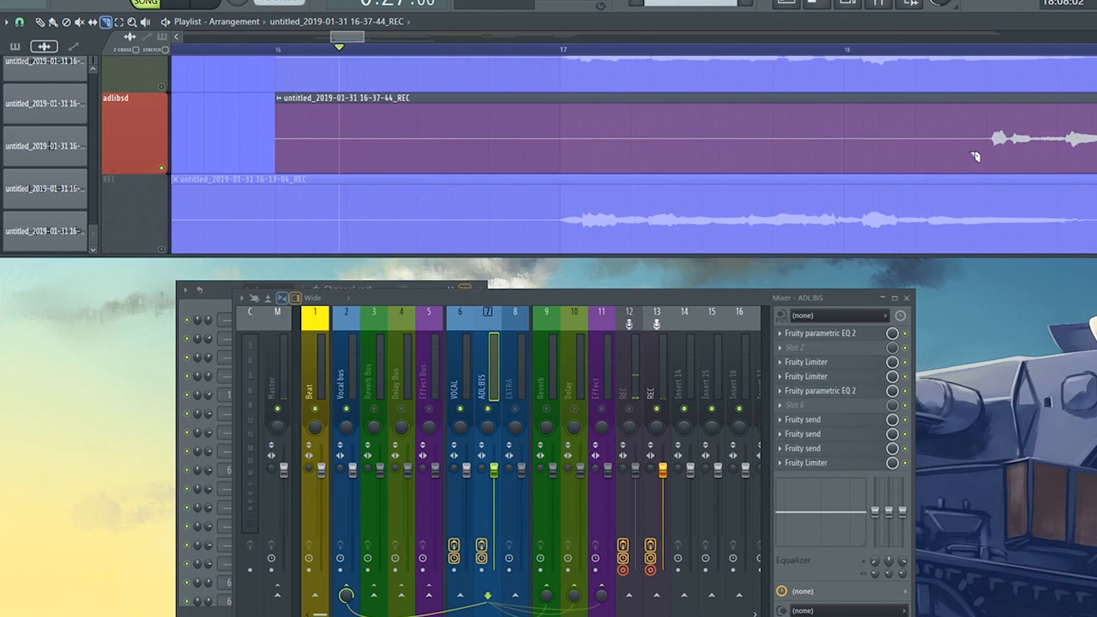
scroll(995, 159, "up", 1)
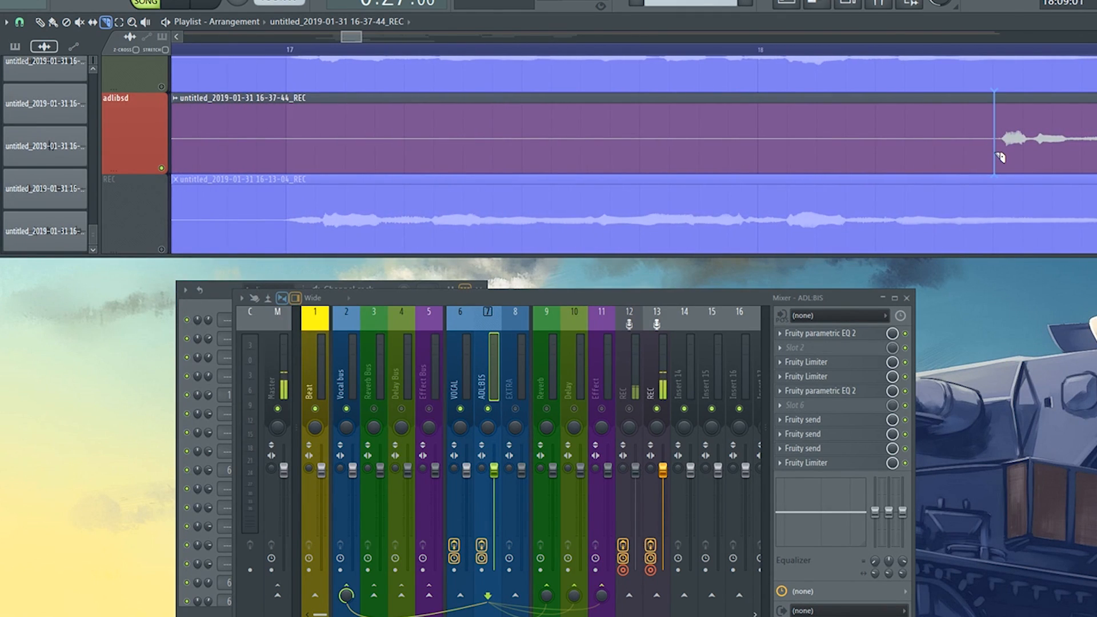
scroll(997, 159, "up", 2)
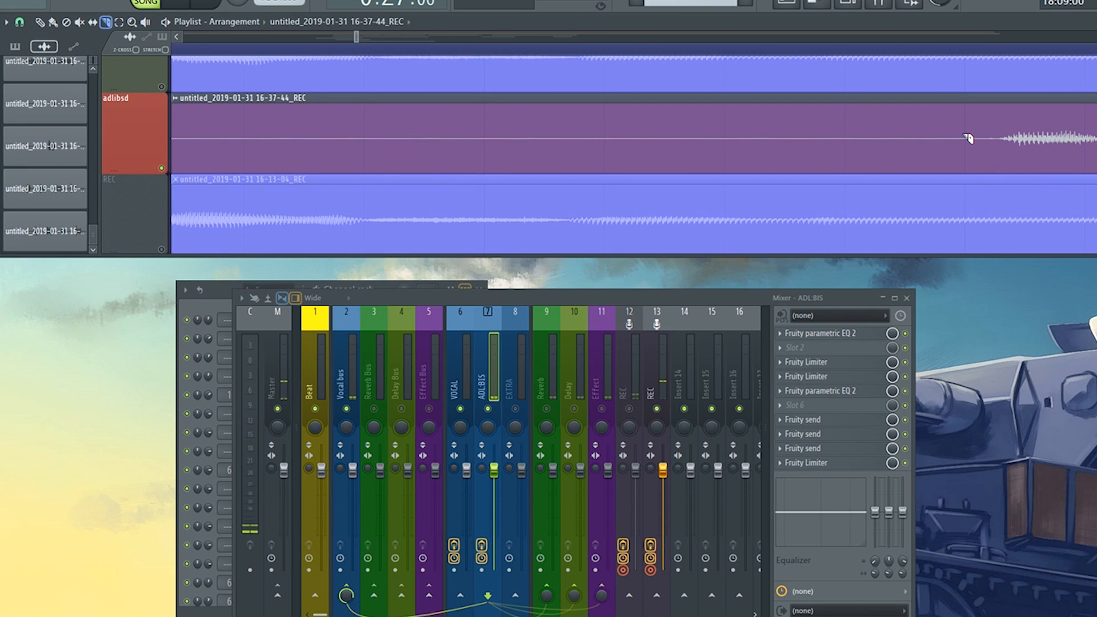
scroll(970, 139, "down", 6)
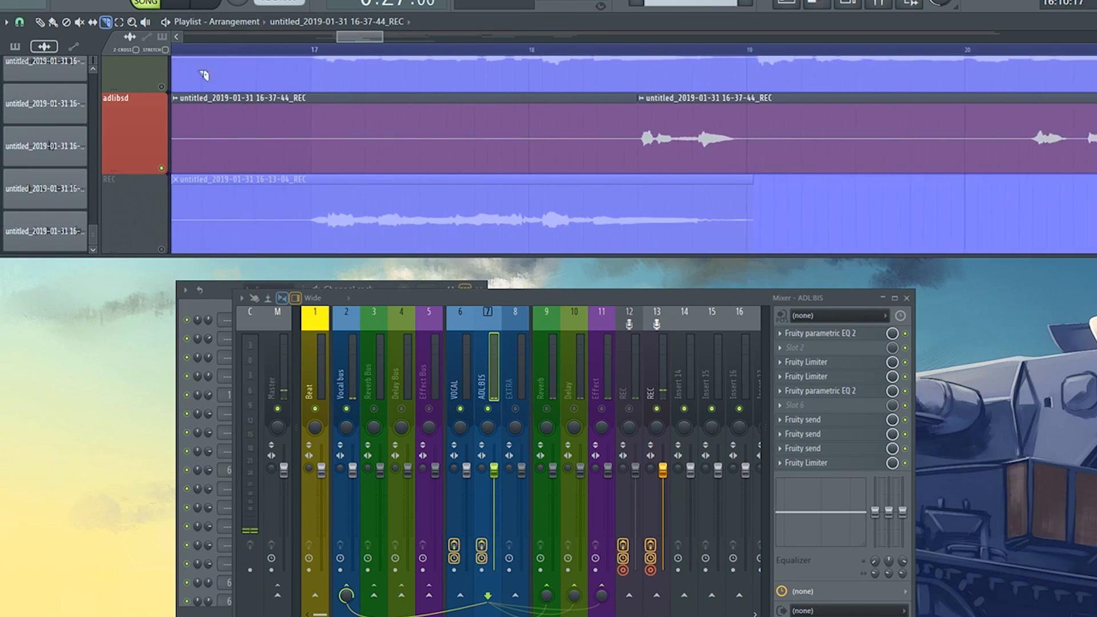
left_click(41, 21)
scroll(287, 134, "down", 5)
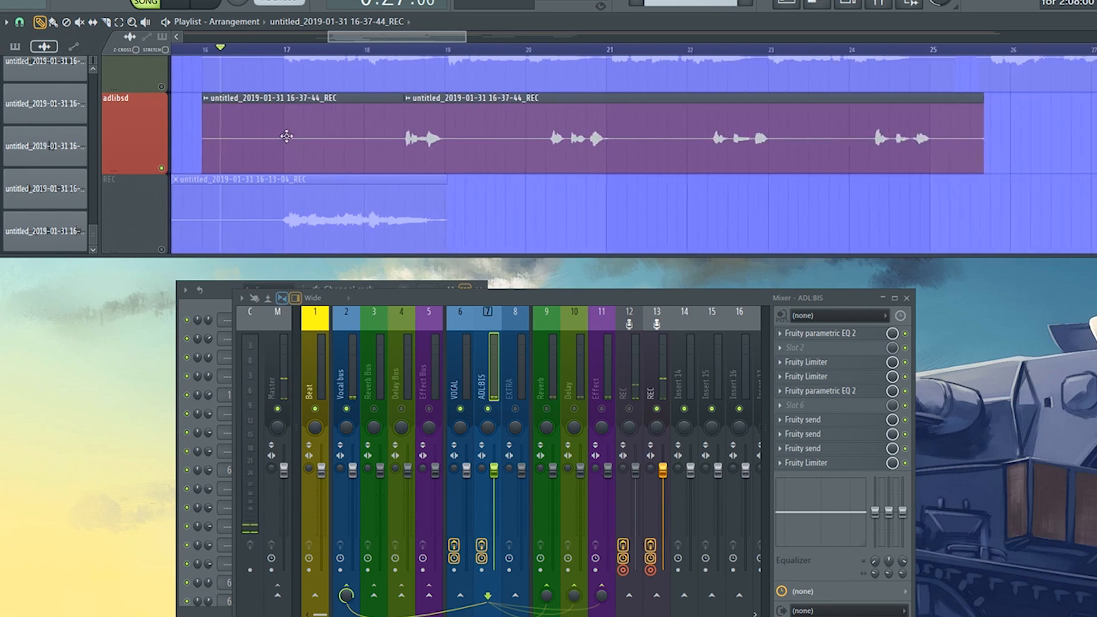
right_click(304, 115)
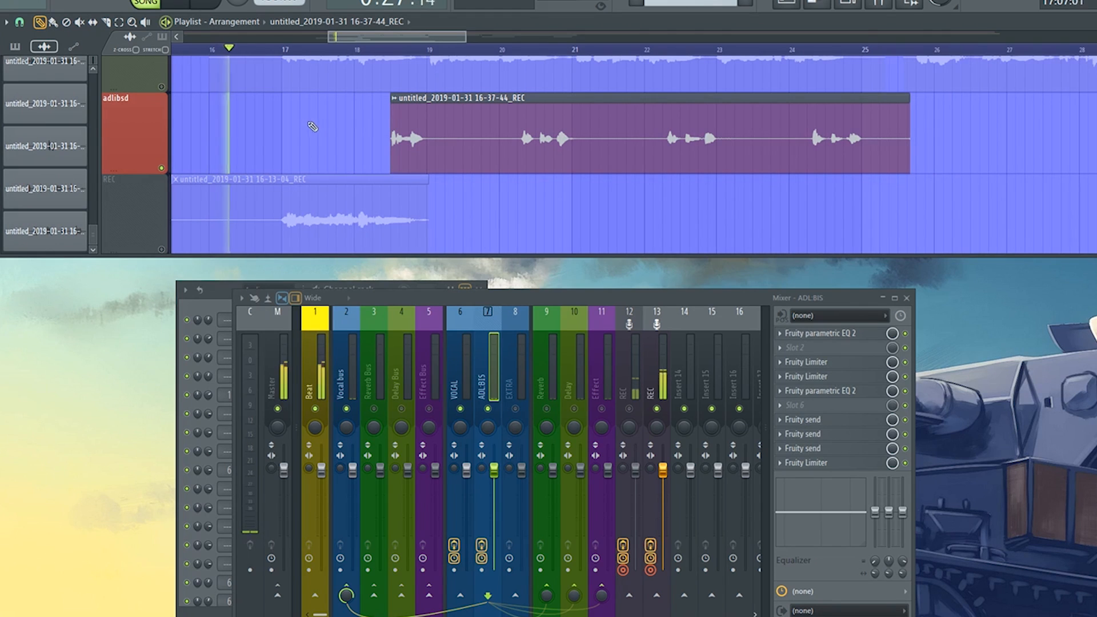
Unmute the MAIN VOCALS track in the playlist so it plays together with the adlibs.
scroll(304, 152, "up", 1)
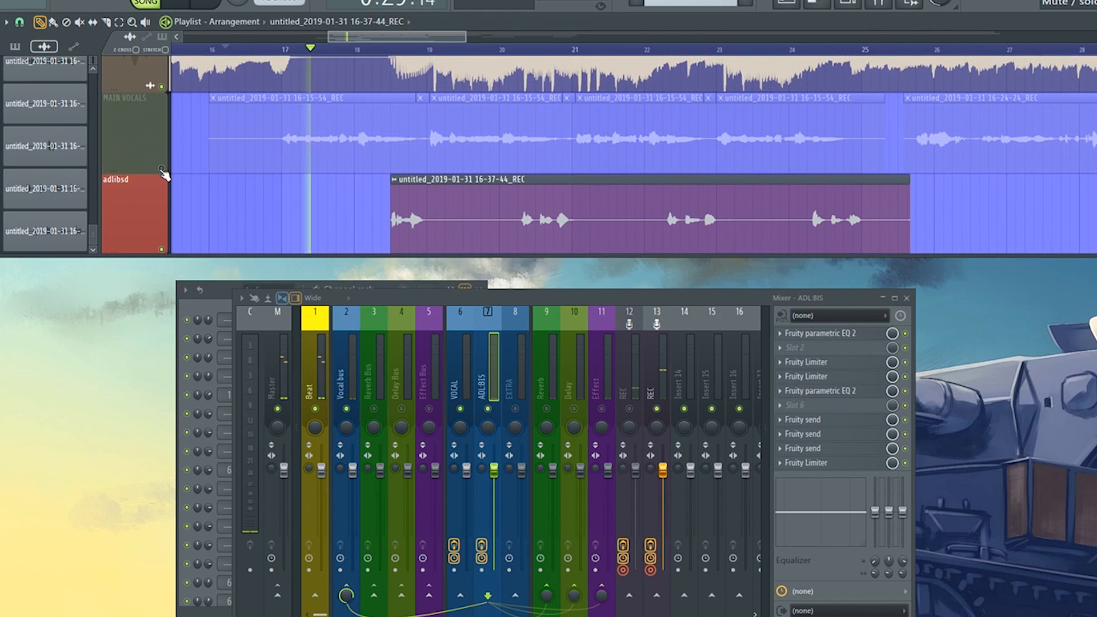
left_click(161, 168)
scroll(294, 183, "down", 1)
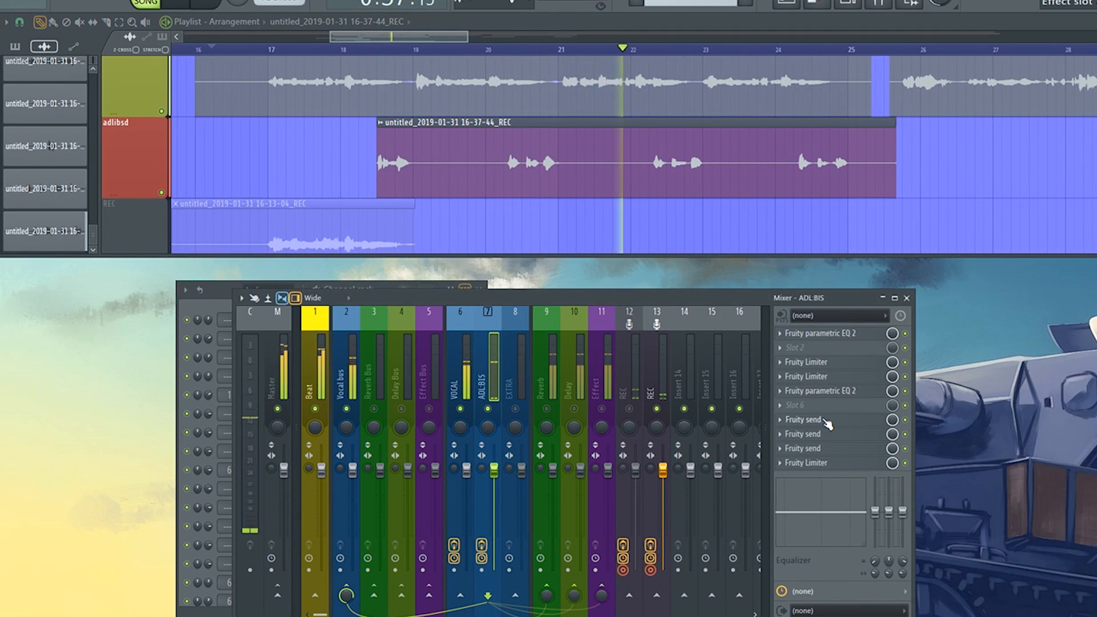
Delete the three Fruity send effects from slots 7, 8 and 9 of the adlibs insert.
left_click(782, 435)
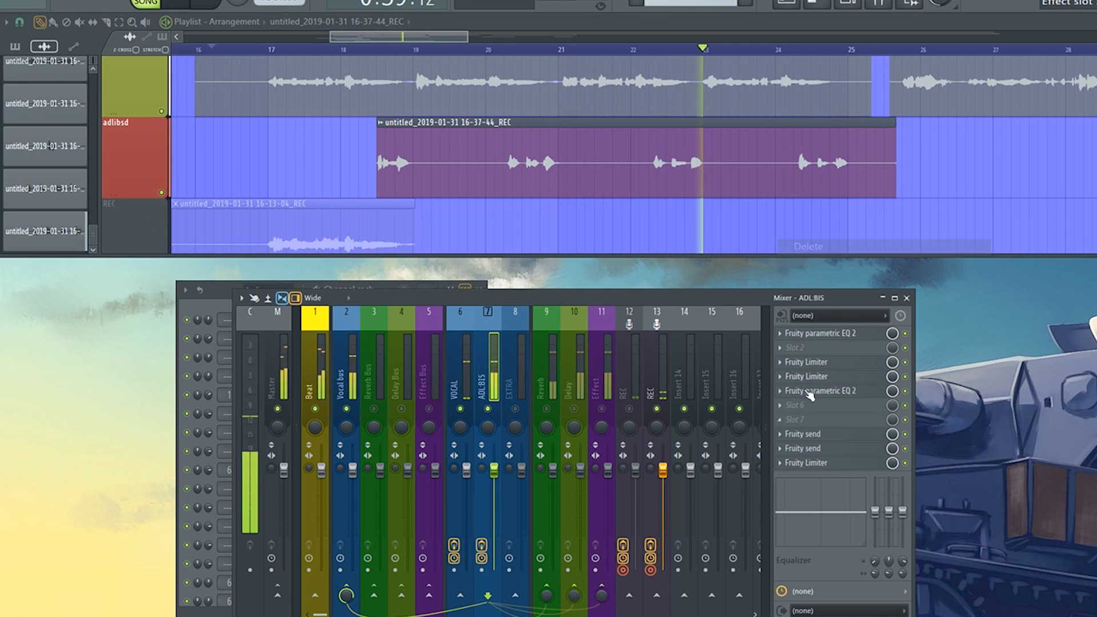
left_click(796, 436)
left_click(796, 436)
key("space")
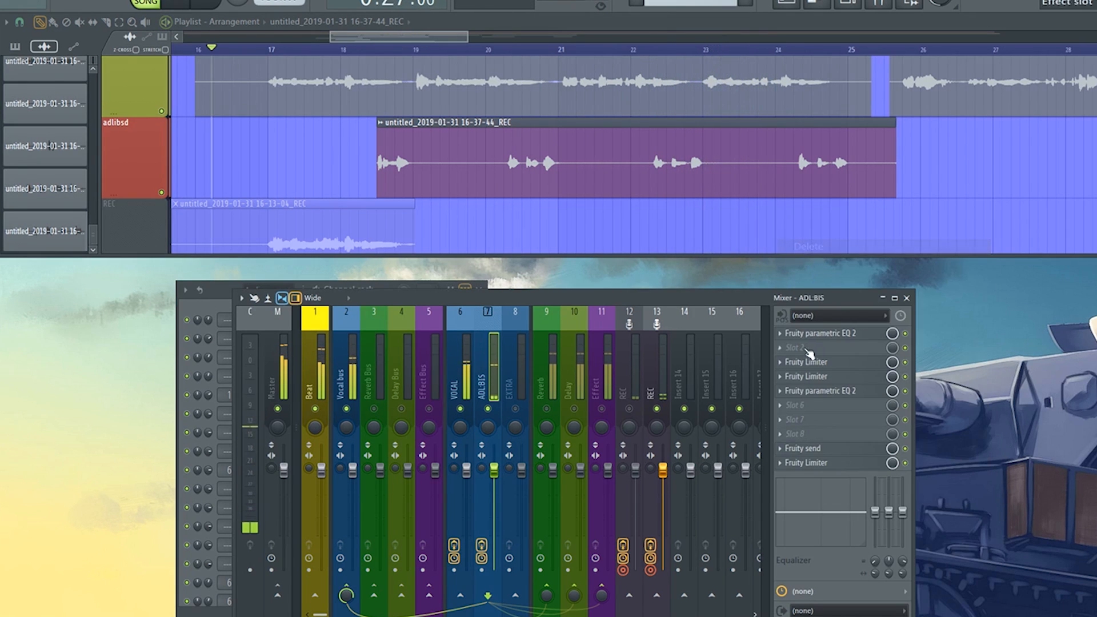
left_click(800, 446)
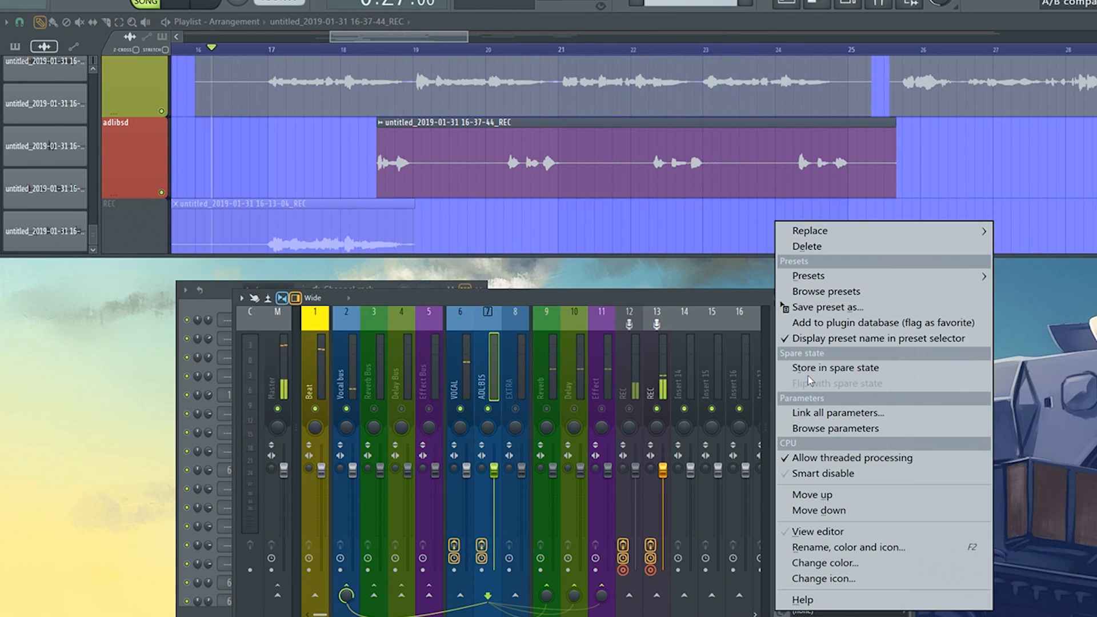
left_click(807, 246)
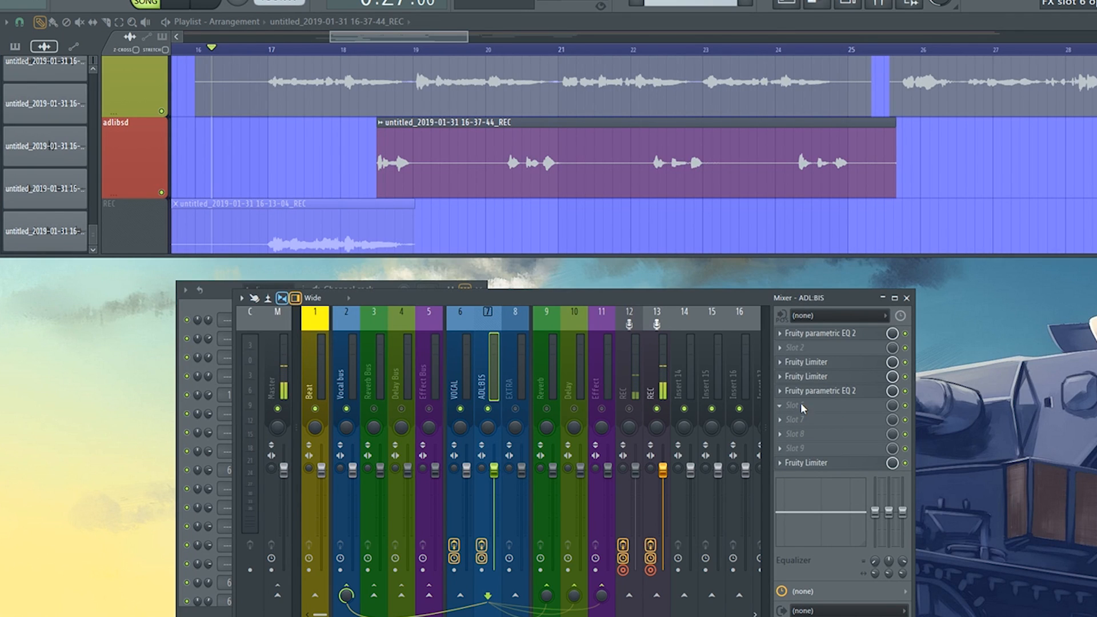
Add Fruity Reeverb 2 to slot 6 of the adlibs insert and play from just before the first adlib.
left_click(803, 406)
left_click(437, 380)
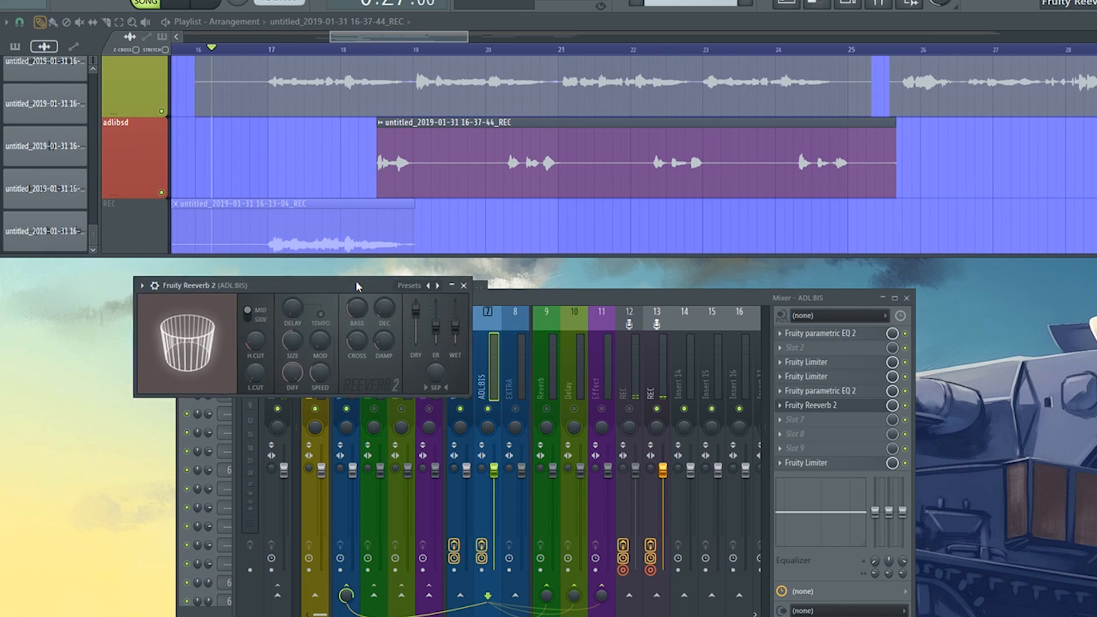
scroll(371, 109, "up", 3)
left_click(378, 50)
key("space")
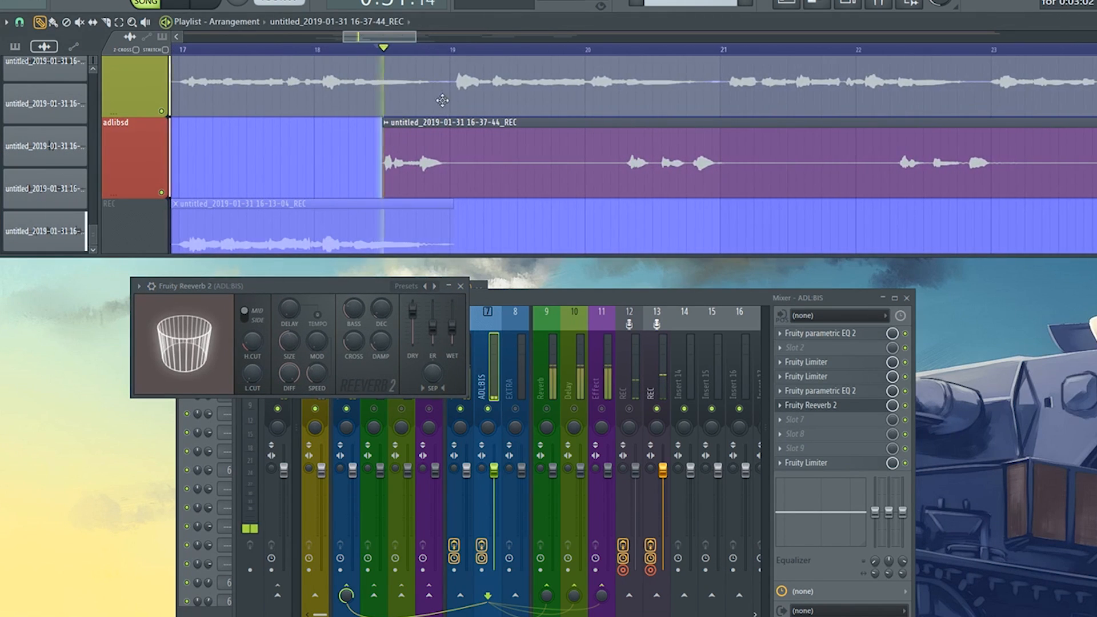
left_click(306, 50)
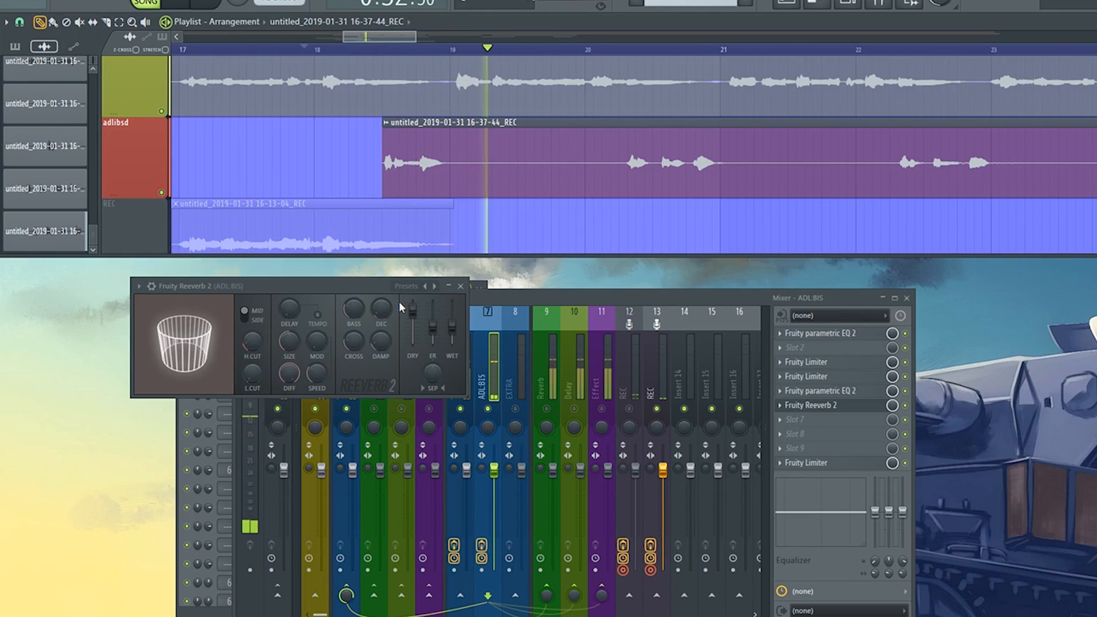
left_click_drag(378, 289, 405, 292)
key("space")
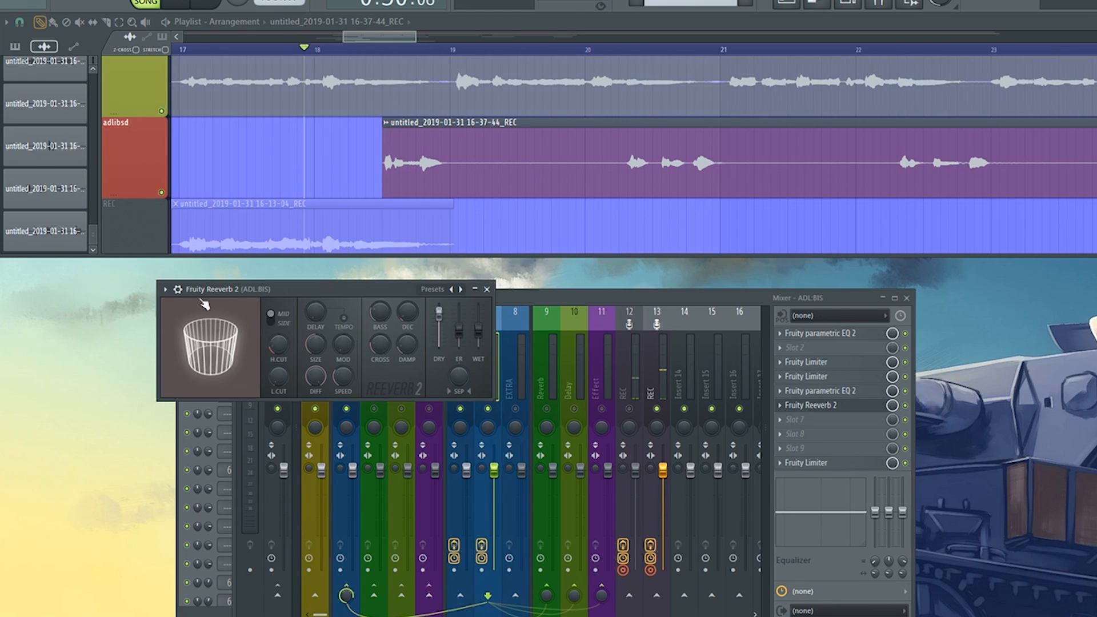
Move the Reeverb 2 window clear and lower the reverb's dry level while playing the adlibs.
left_click_drag(363, 297, 386, 309)
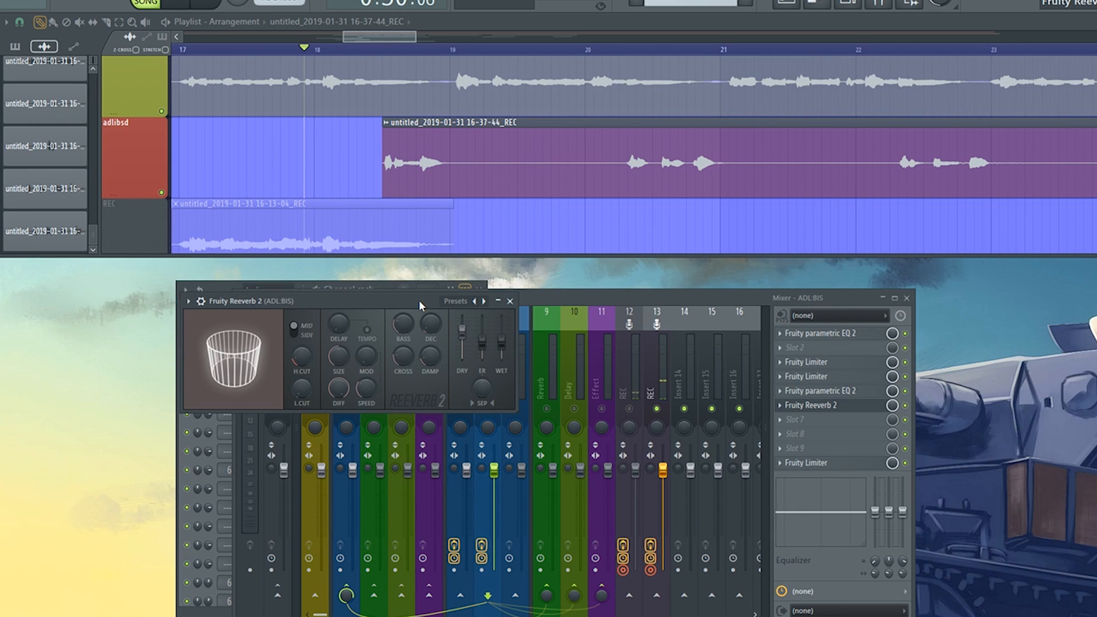
left_click_drag(420, 300, 424, 304)
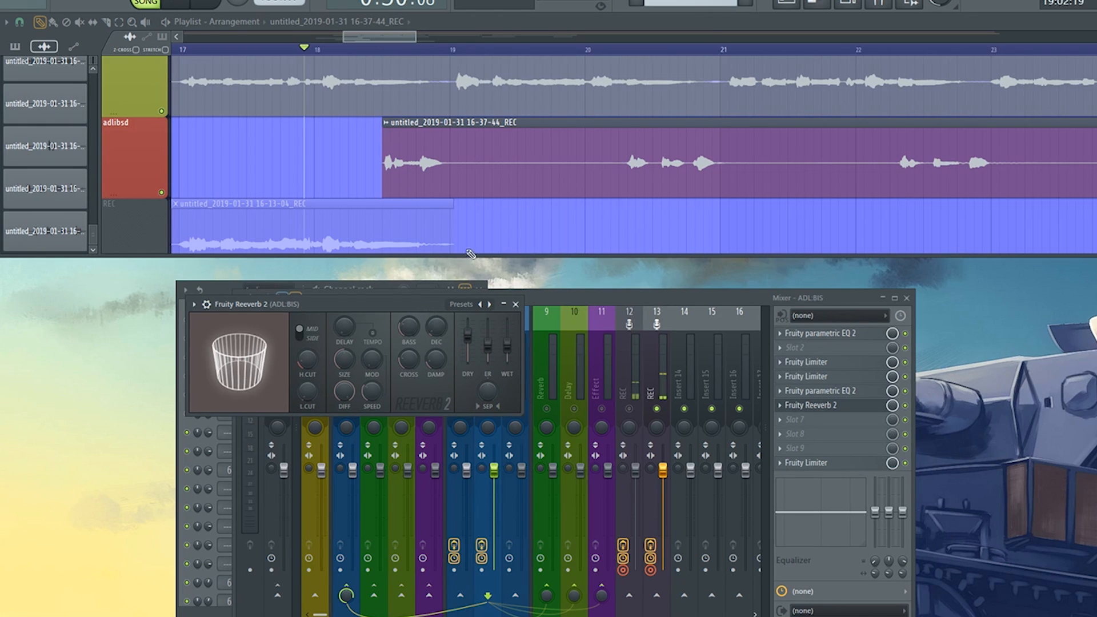
key("space")
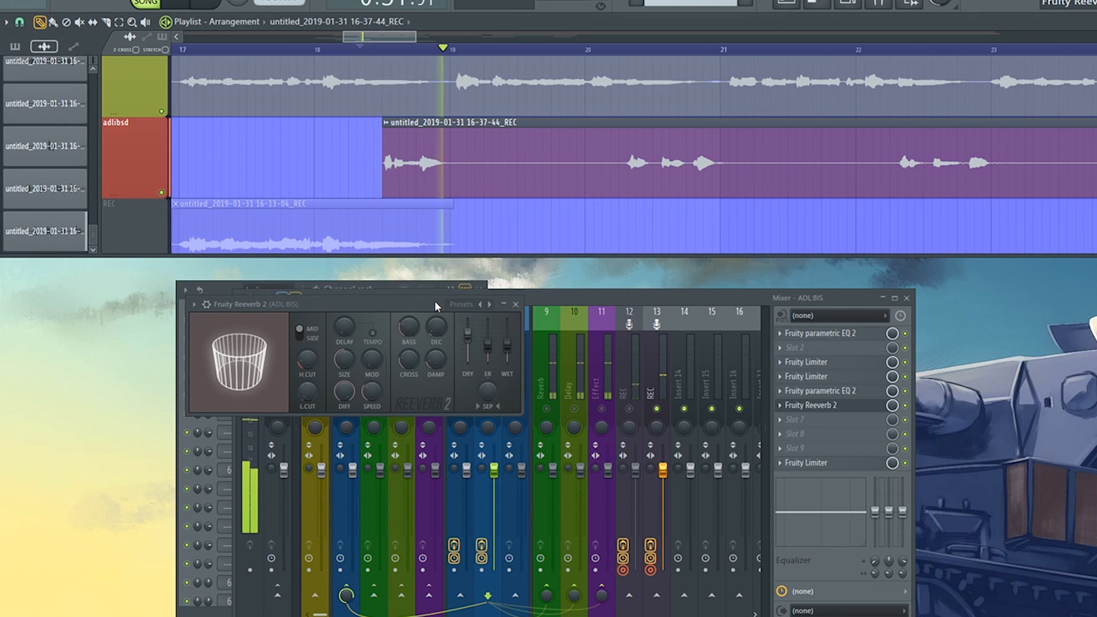
left_click_drag(469, 333, 467, 343)
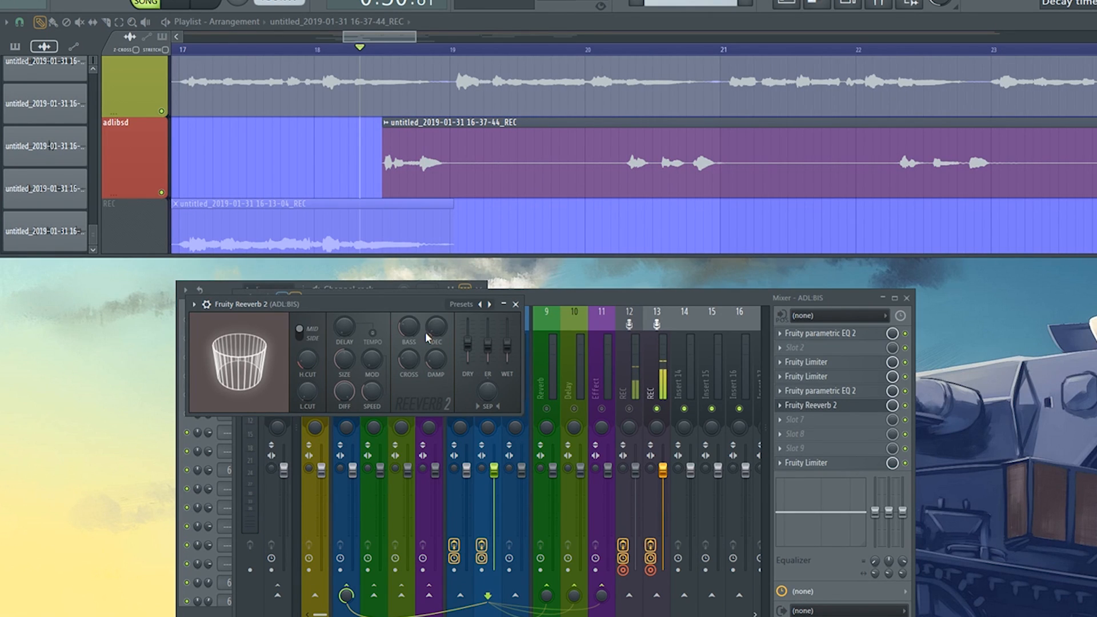
Increase the reverb's room size and adjust its high cut for the adlibs.
left_click_drag(336, 357, 336, 329)
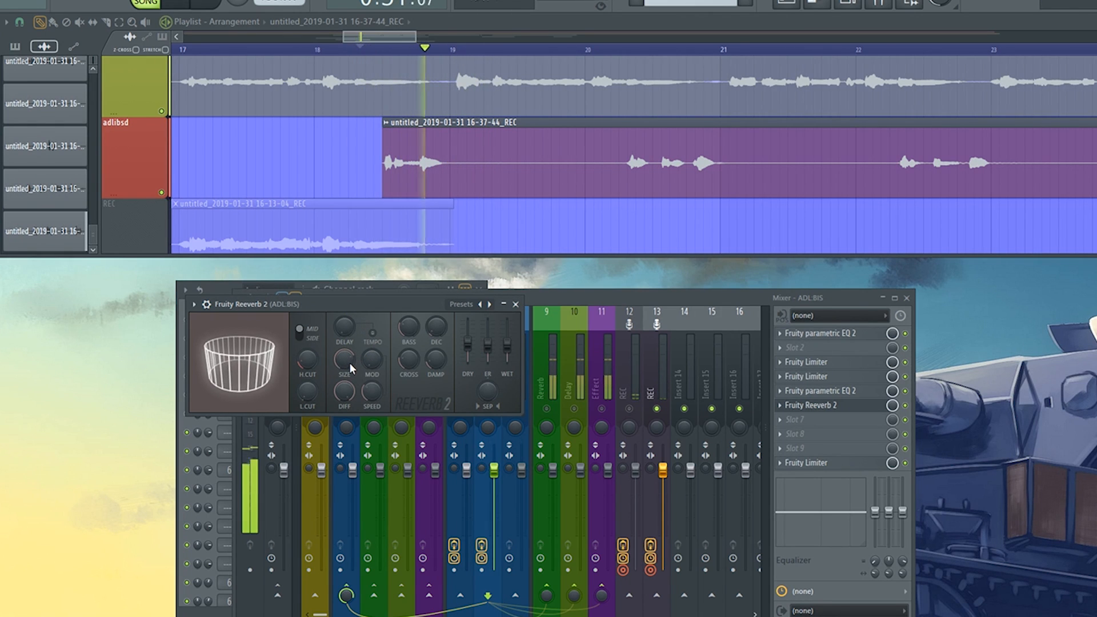
left_click_drag(344, 359, 347, 367)
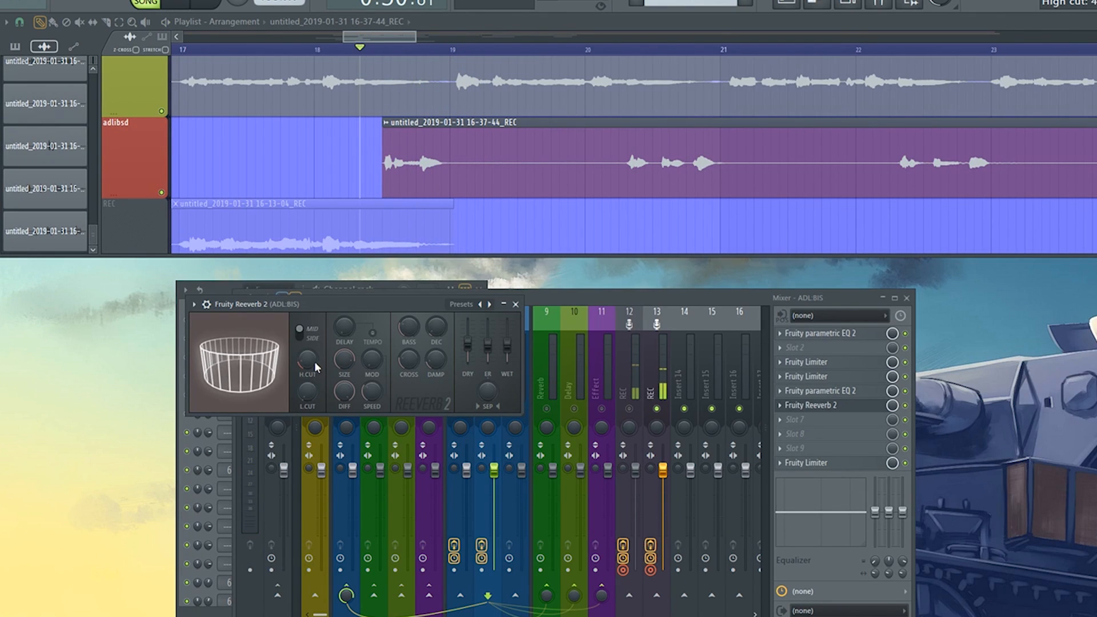
left_click_drag(314, 361, 314, 361)
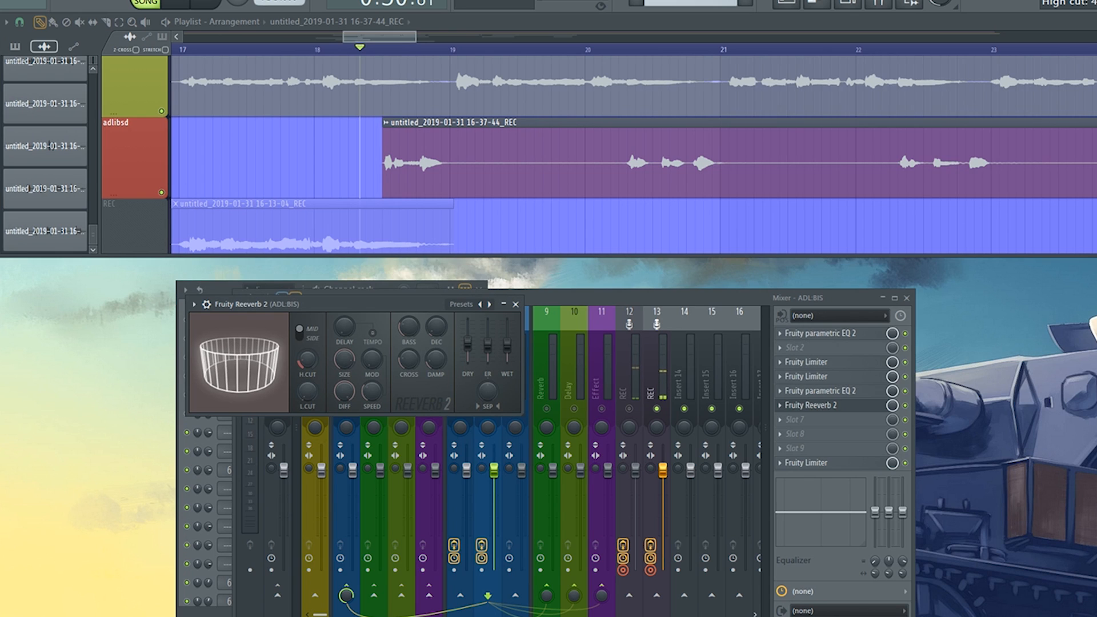
mouse_move(313, 361)
left_mouse_down()
mouse_move(313, 343)
mouse_move(313, 421)
mouse_move(318, 376)
left_mouse_up()
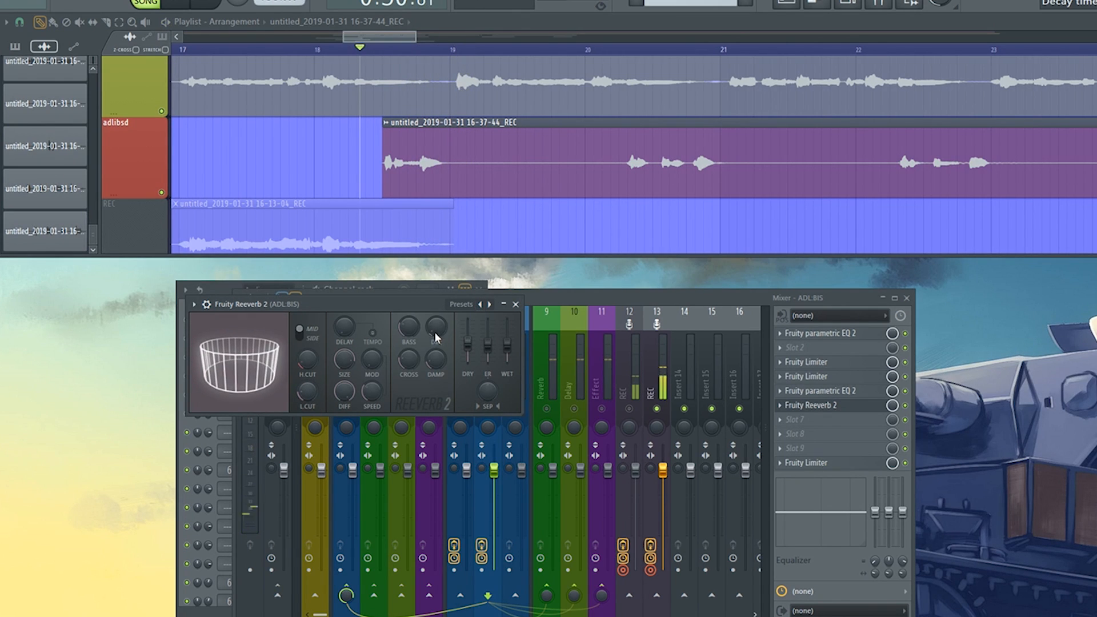
Fine-tune the reverb's decay time, wet level and low cut while auditioning the adlibs.
mouse_move(436, 327)
left_mouse_down()
mouse_move(436, 315)
mouse_move(433, 327)
left_mouse_up()
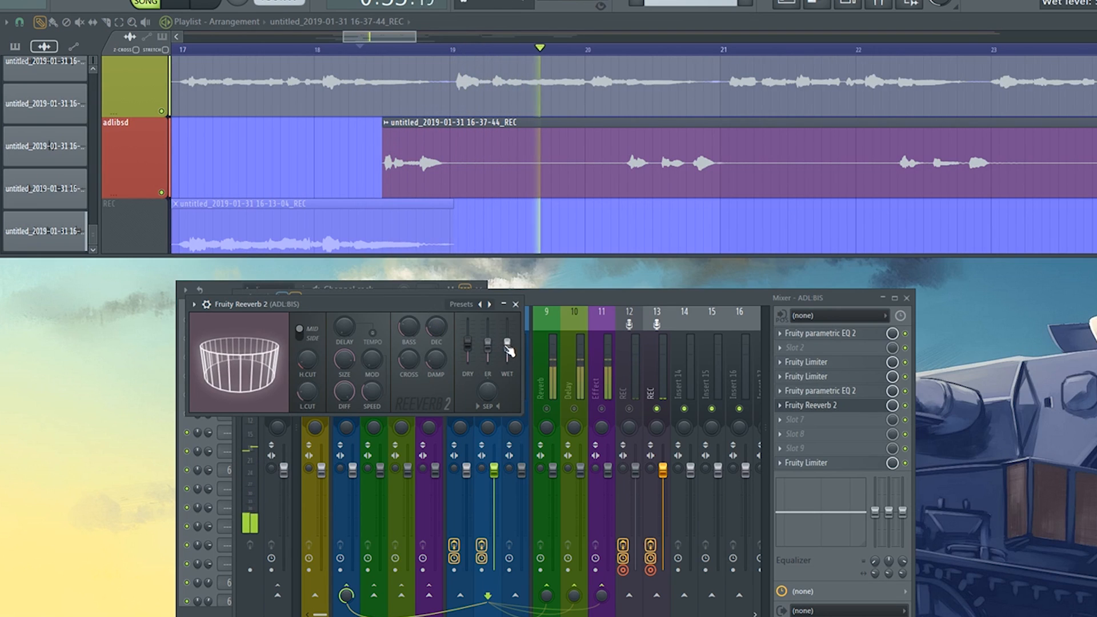
left_click_drag(507, 348, 507, 357)
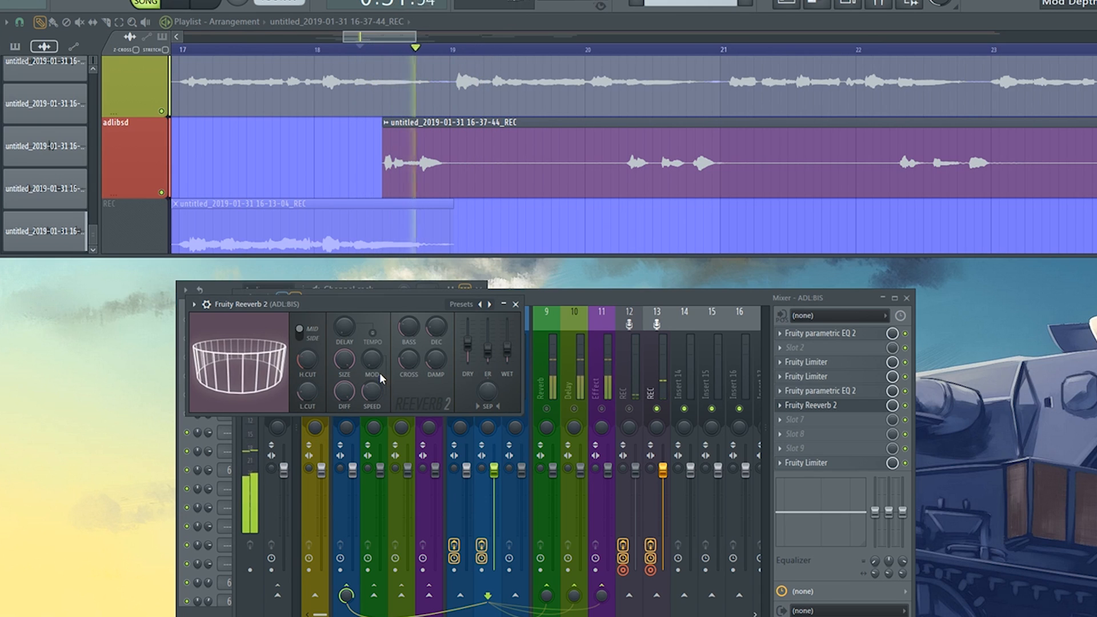
key("space")
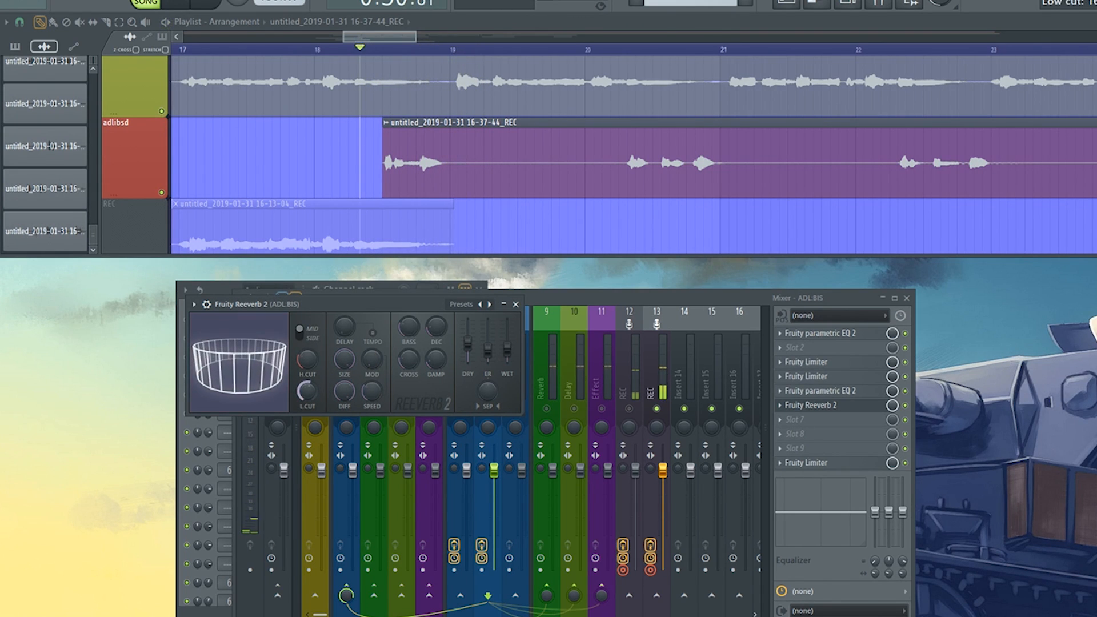
key("space")
key("space")
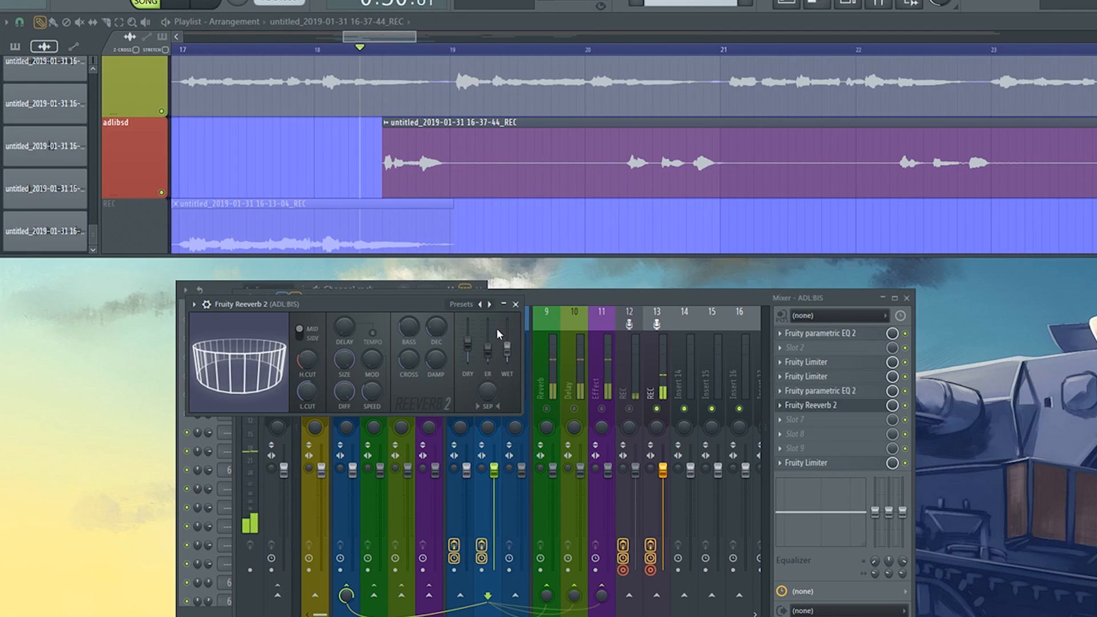
Add Fruity parametric EQ 2 to slot 7 and pull its highest band fully down to roll off the treble.
left_click(808, 419)
left_click(571, 205)
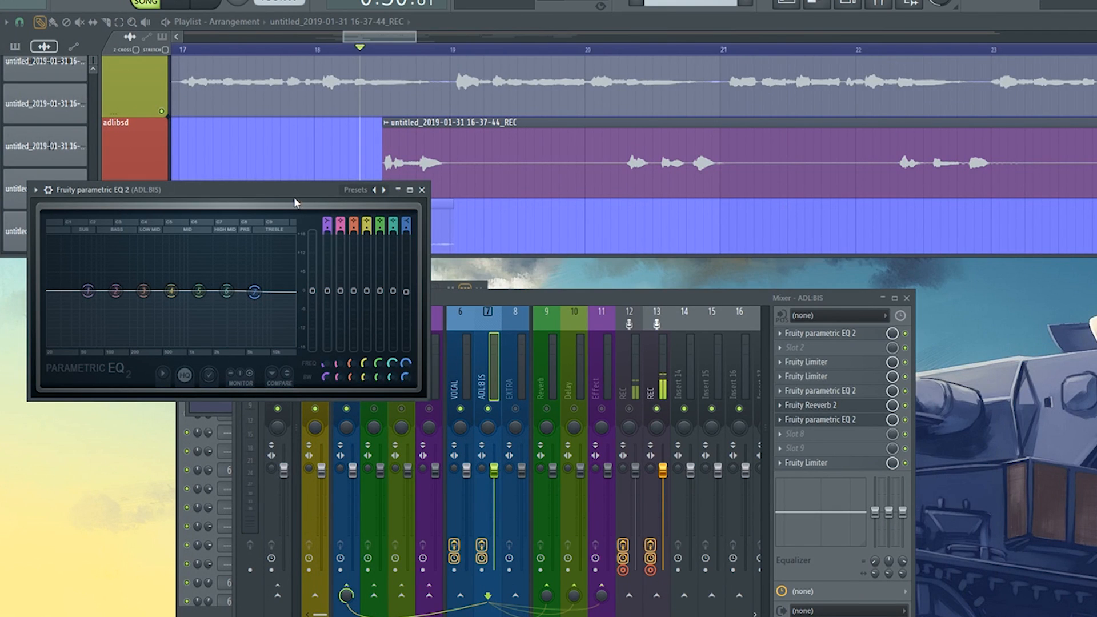
key("space")
left_click_drag(407, 292, 407, 348)
key("space")
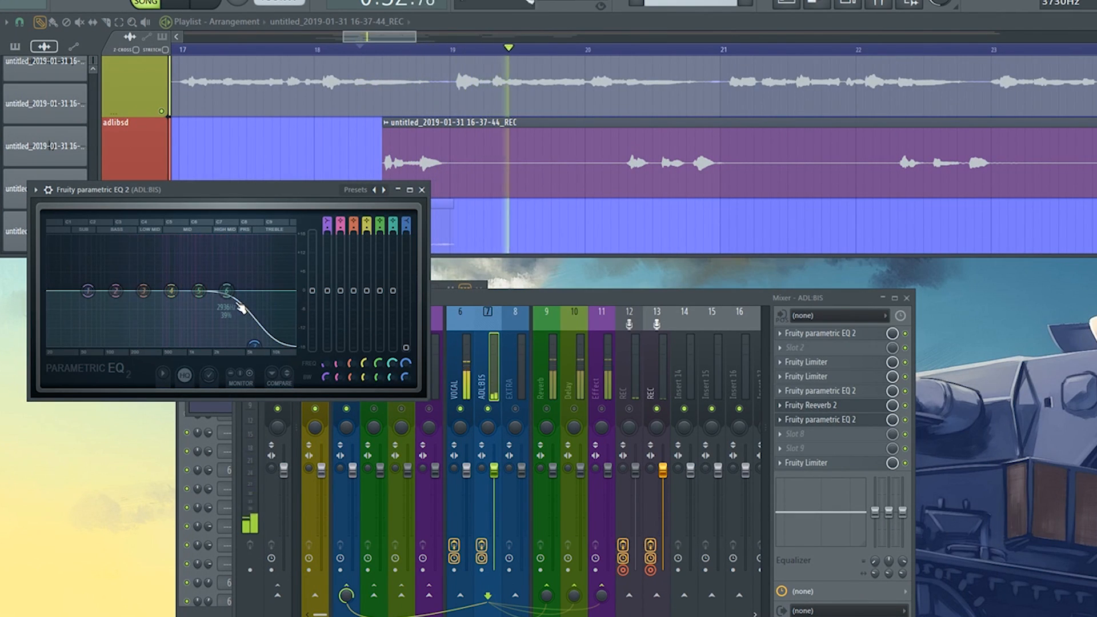
Fine-tune the treble roll-off of the slot 7 EQ, dipping band 6 slightly, and close the EQ window.
left_click_drag(254, 345, 256, 342)
mouse_move(227, 291)
left_mouse_down()
mouse_move(218, 299)
mouse_move(196, 276)
mouse_move(225, 299)
left_mouse_up()
left_click(421, 190)
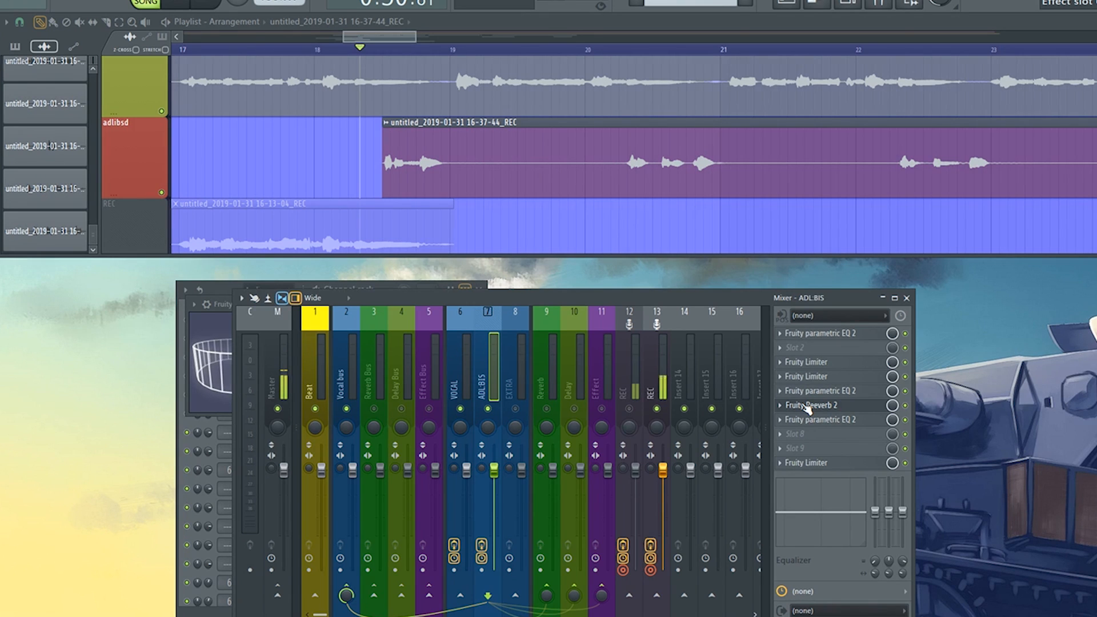
Name the unused mixer insert 14 REVERB and move it four positions left, beside the existing Reverb insert.
left_click(681, 383)
right_click(681, 383)
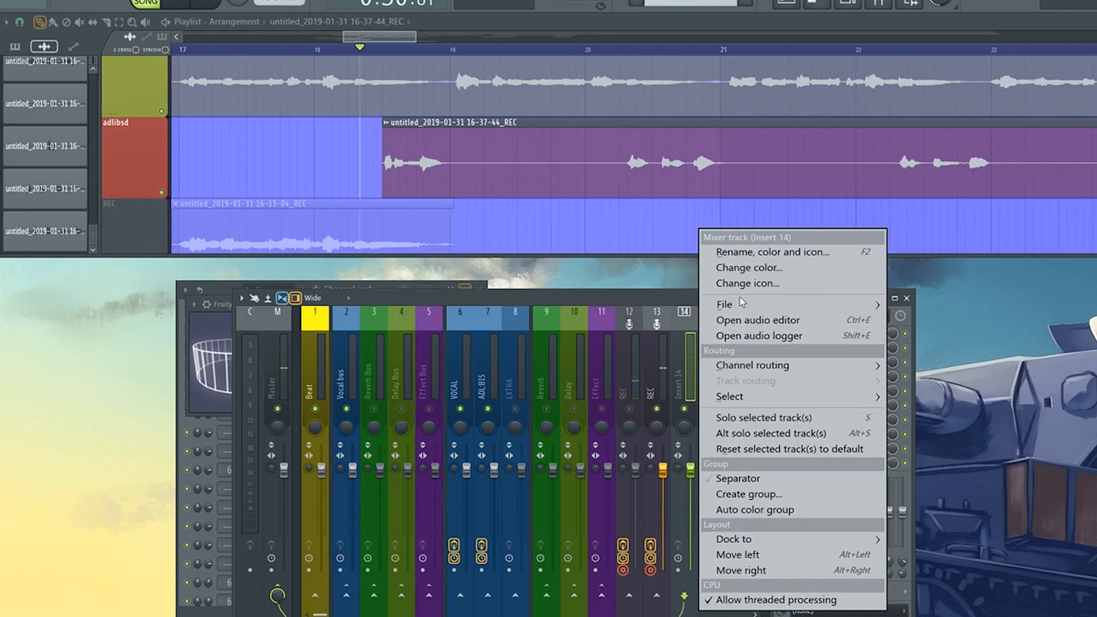
left_click(674, 382)
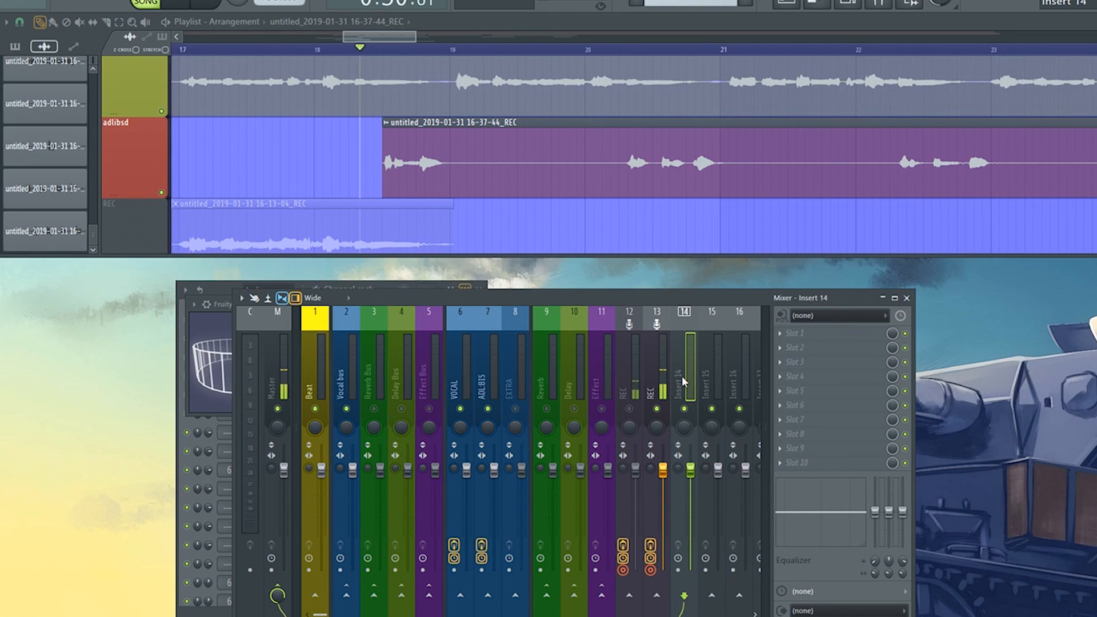
double_click(684, 381)
type("REVER")
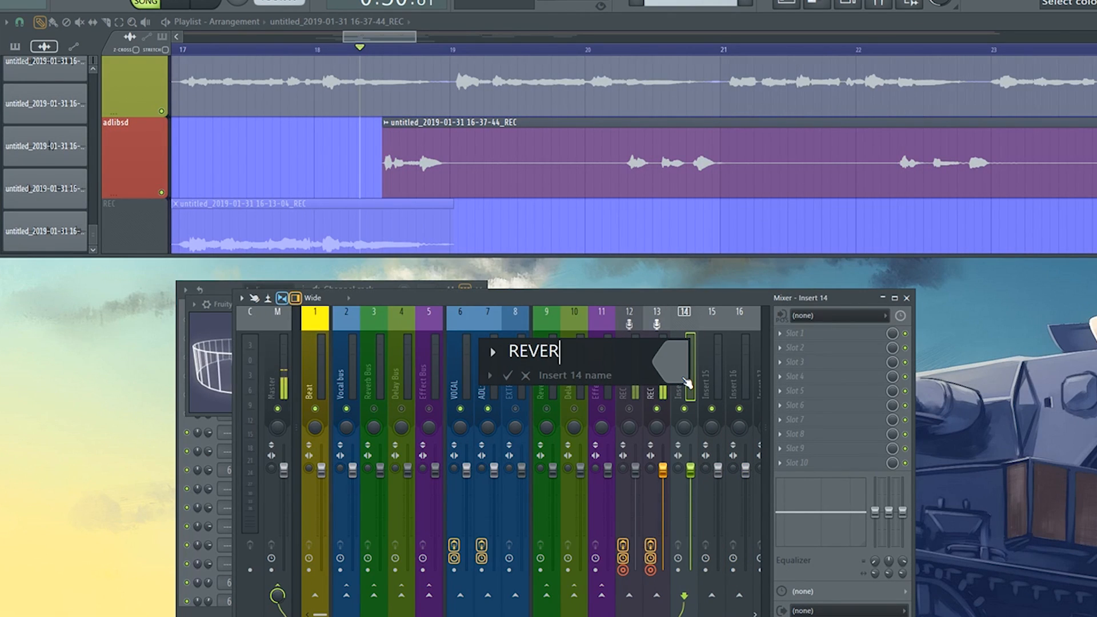
type("B")
key("Return")
key("alt+Left")
key("alt+Left")
key("alt+Left")
key("alt+Left")
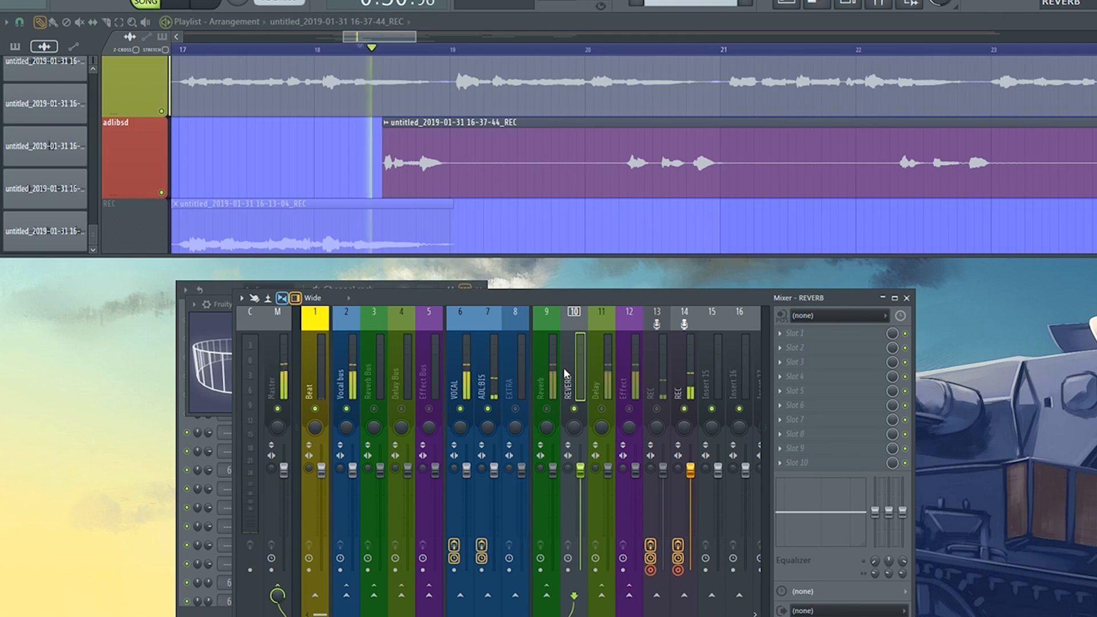
Rename insert 10 as ADLBI REV and sidechain the ADL:BIS insert to it.
double_click(572, 371)
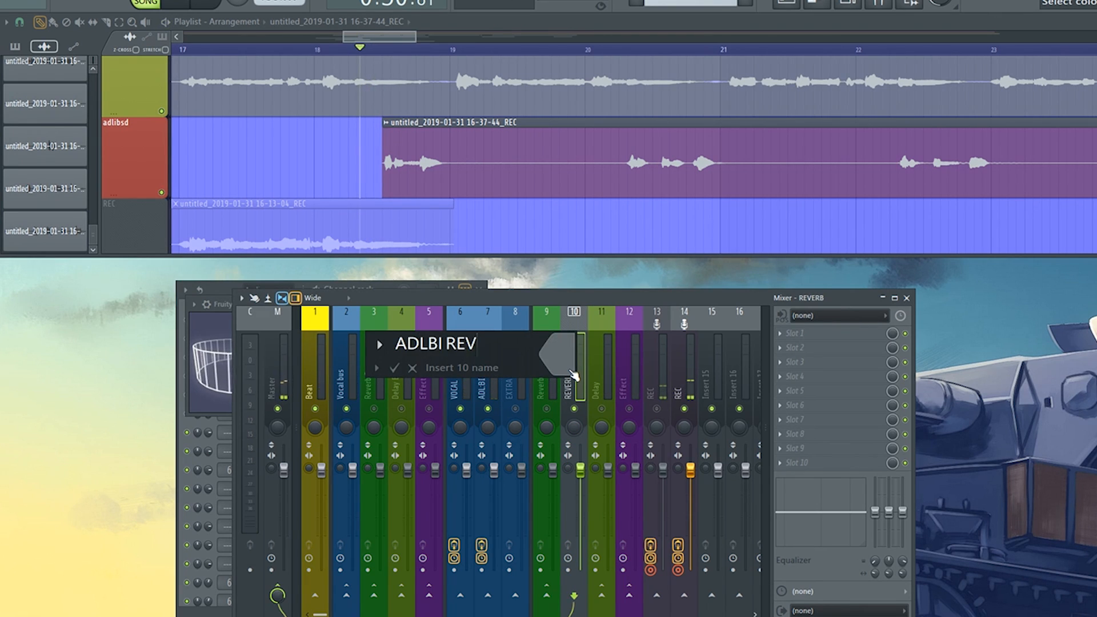
key("Return")
left_click(484, 392)
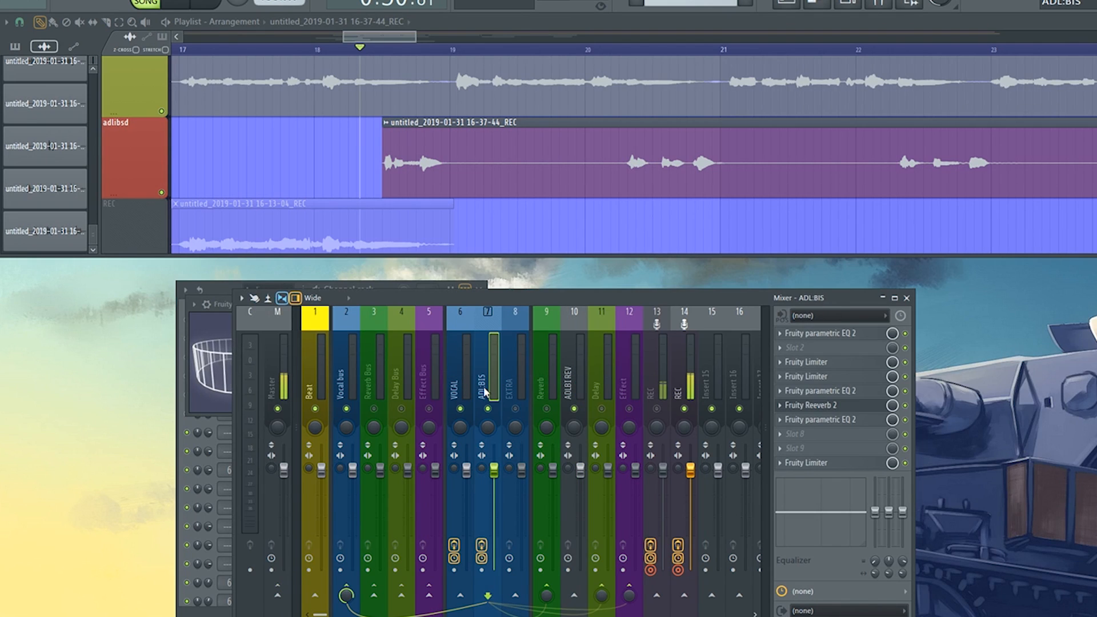
right_click(578, 601)
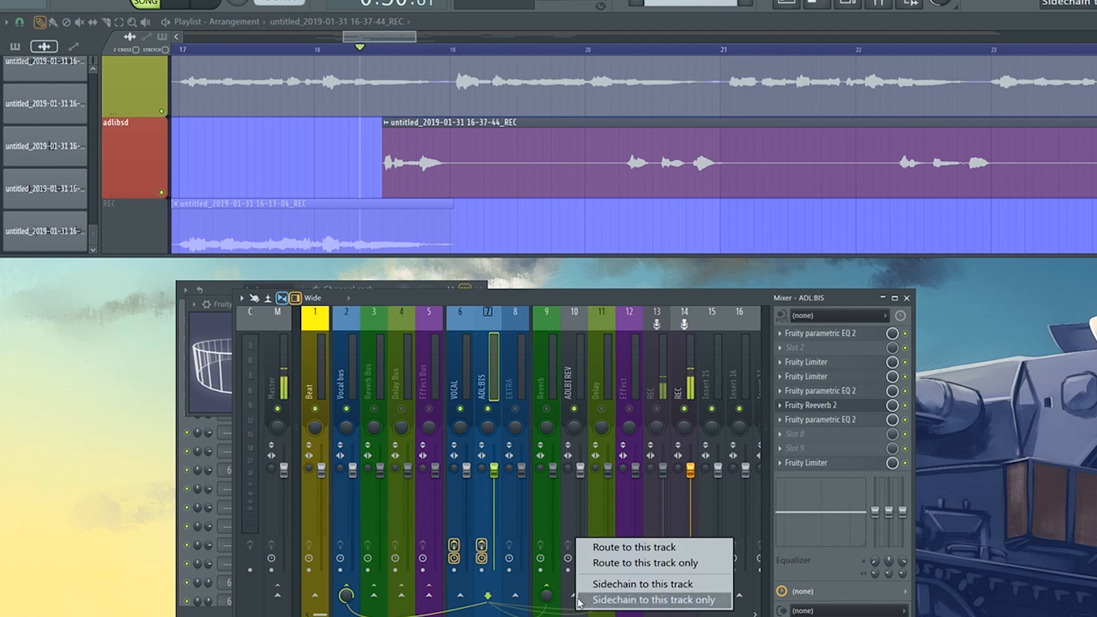
left_click(613, 591)
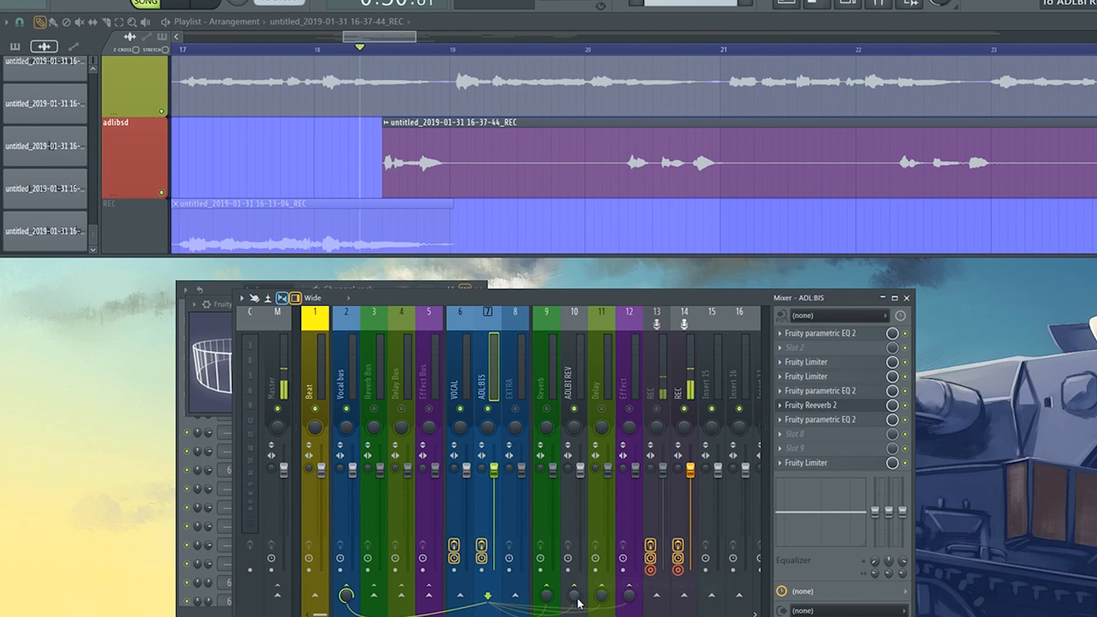
Load Fruity Reeverb 2 into slot 1 of the ADLBI REV insert.
left_click(569, 382)
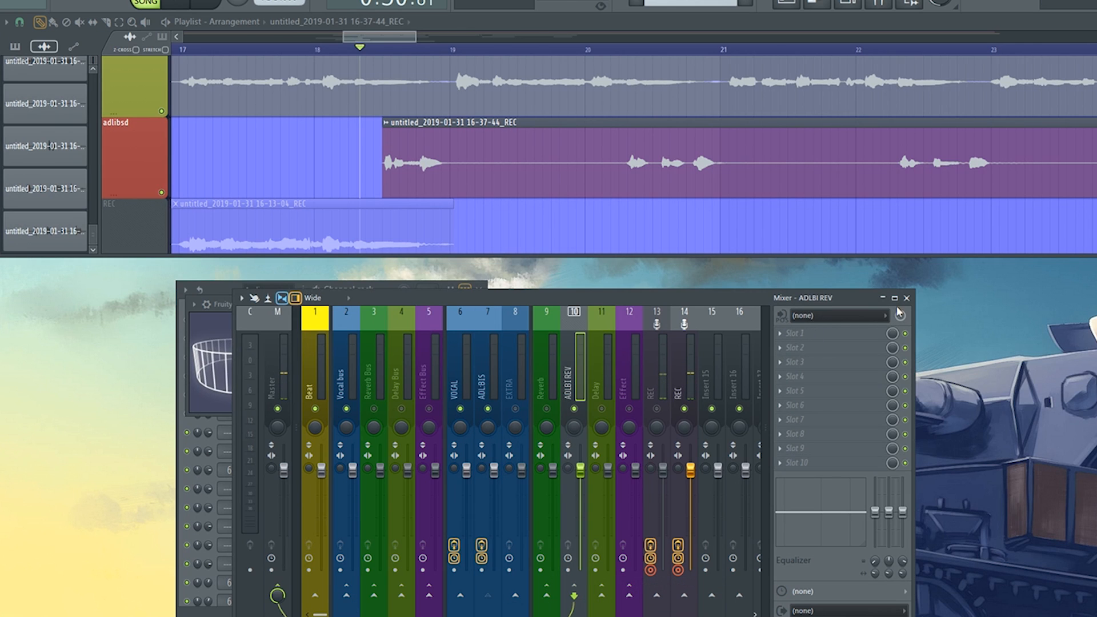
left_click(823, 335)
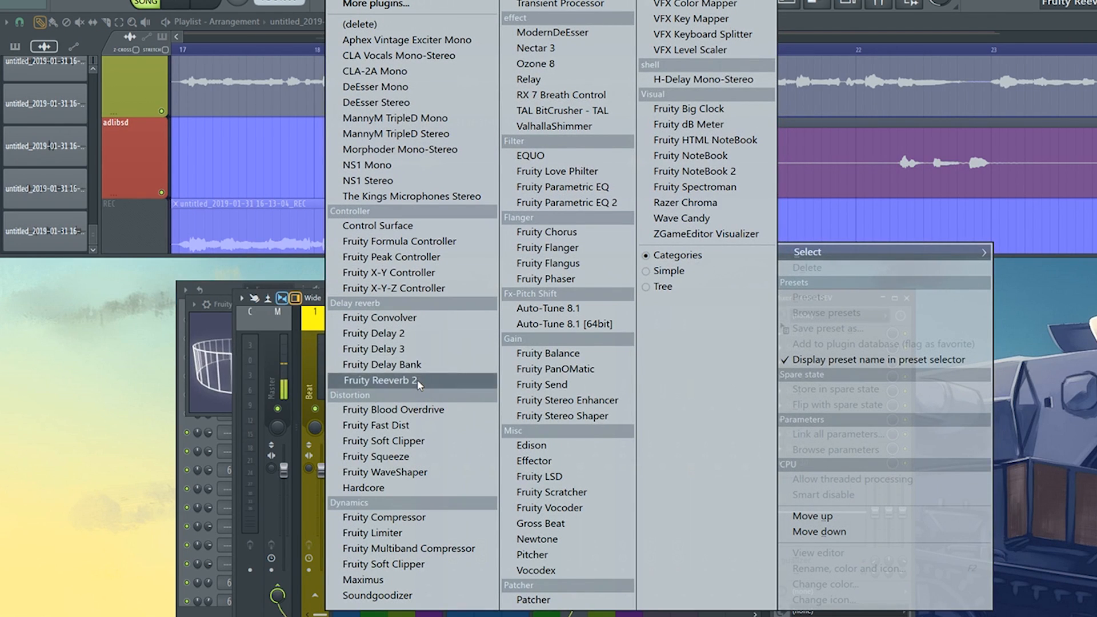
left_click(377, 380)
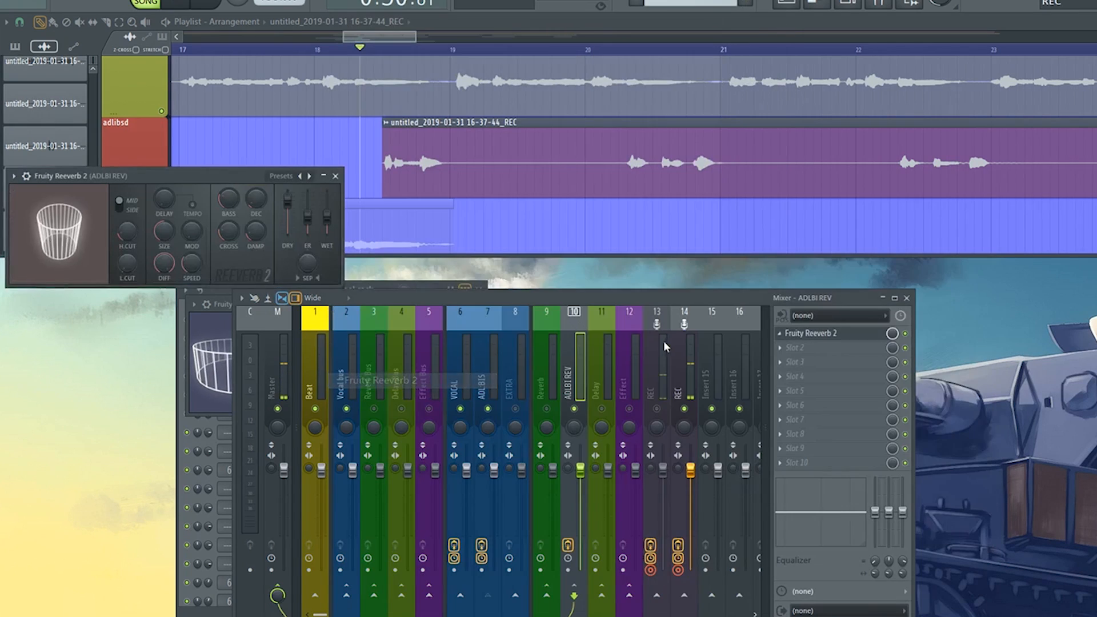
Delete the Fruity Reeverb 2 in slot 6 and the Fruity parametric EQ 2 in slot 7 from the ADL:BIS insert.
left_click(485, 372)
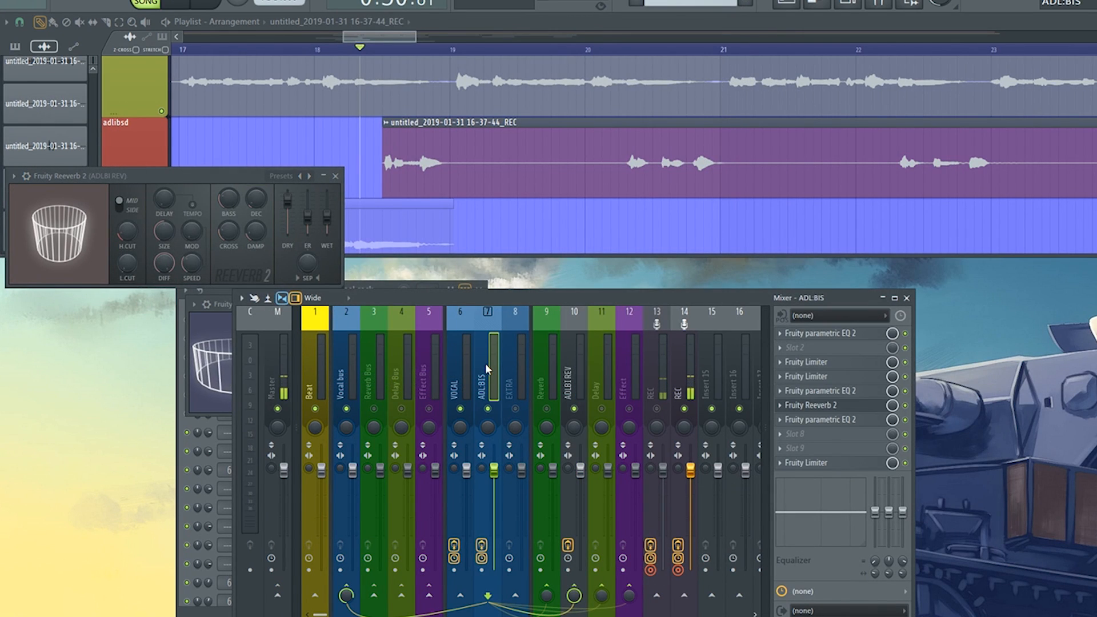
left_click(780, 407)
left_click(809, 247)
left_click(781, 420)
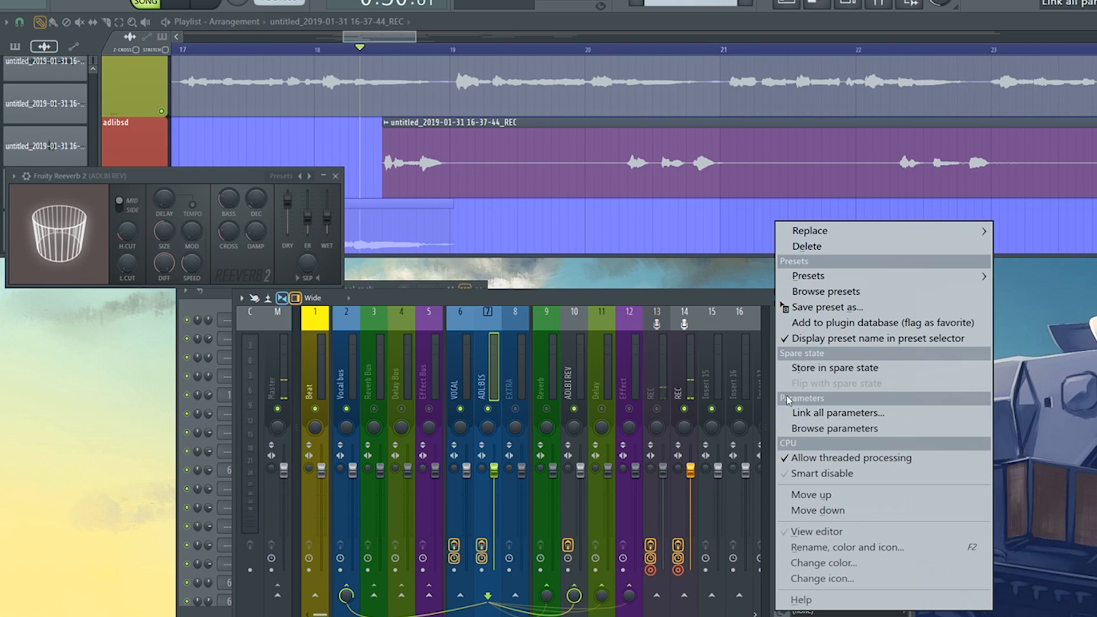
left_click(802, 247)
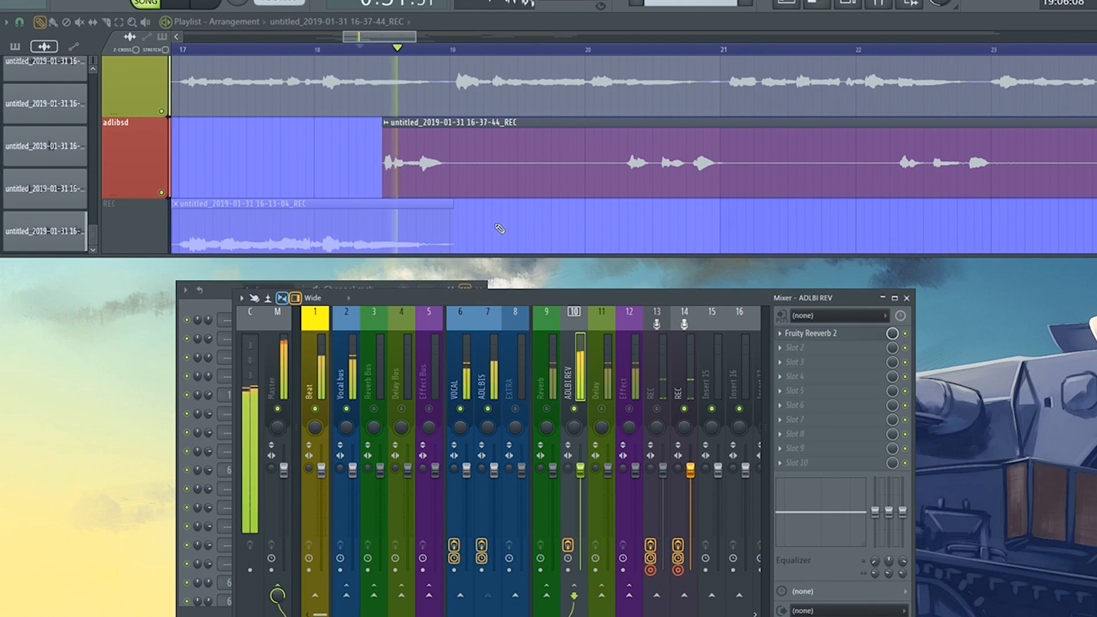
Pull the dry level of the ADLBI REV insert's reverb fully down and audition the adlibs.
key("space")
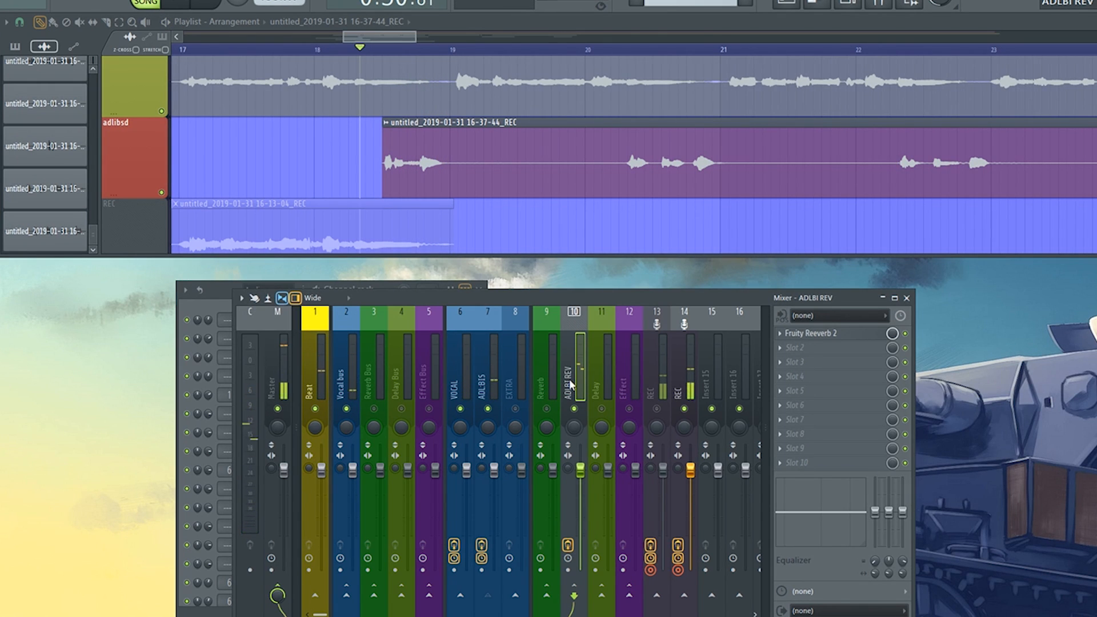
left_click(819, 336)
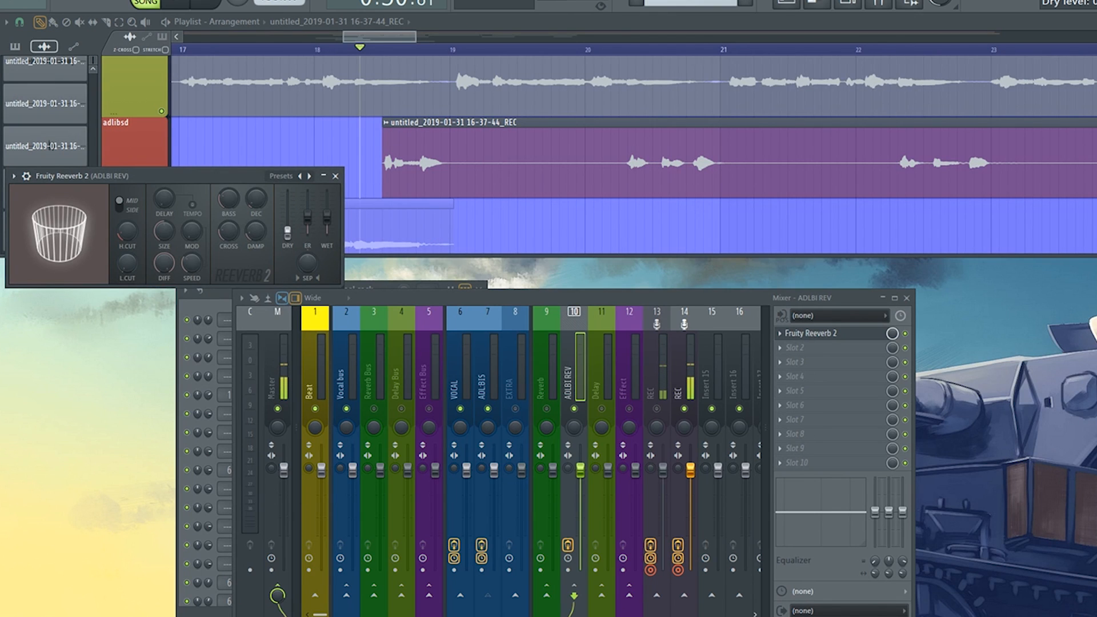
left_click_drag(260, 181, 340, 261)
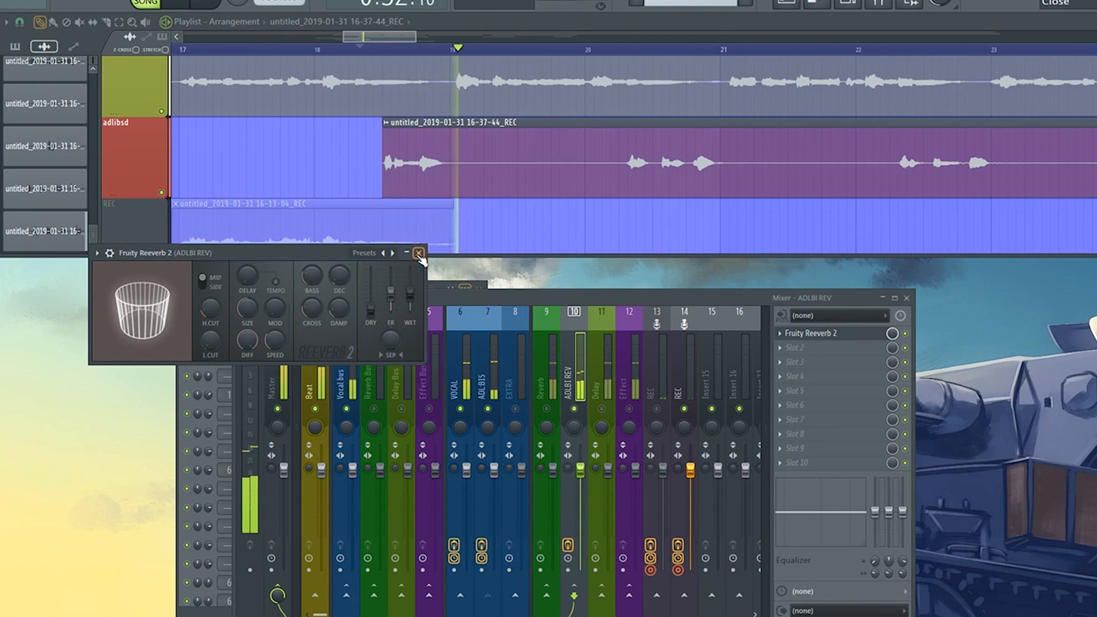
left_click(420, 250)
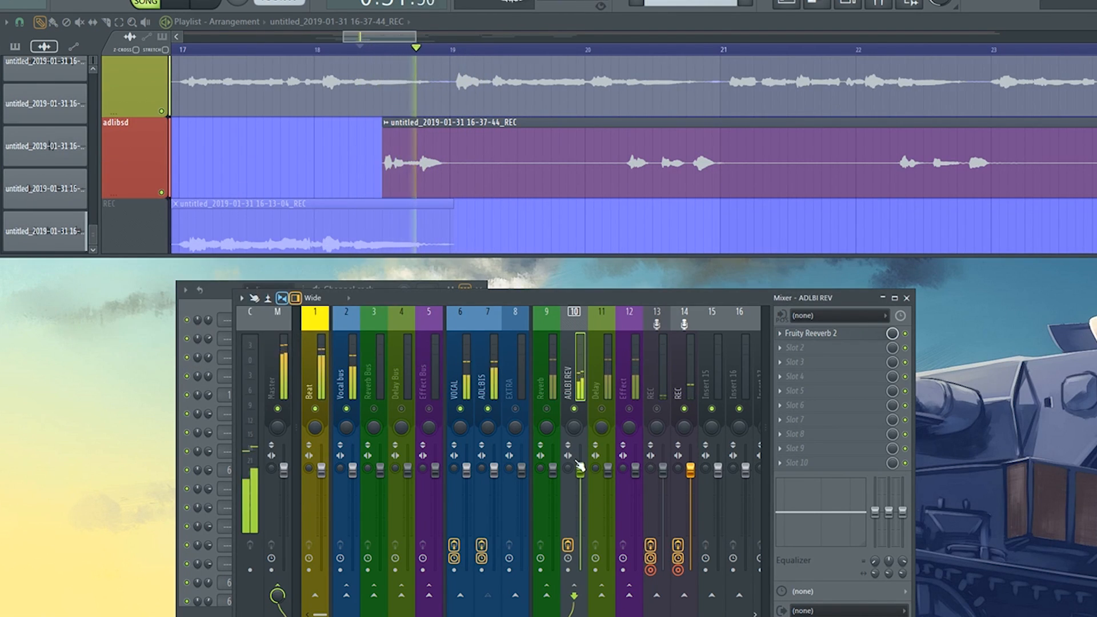
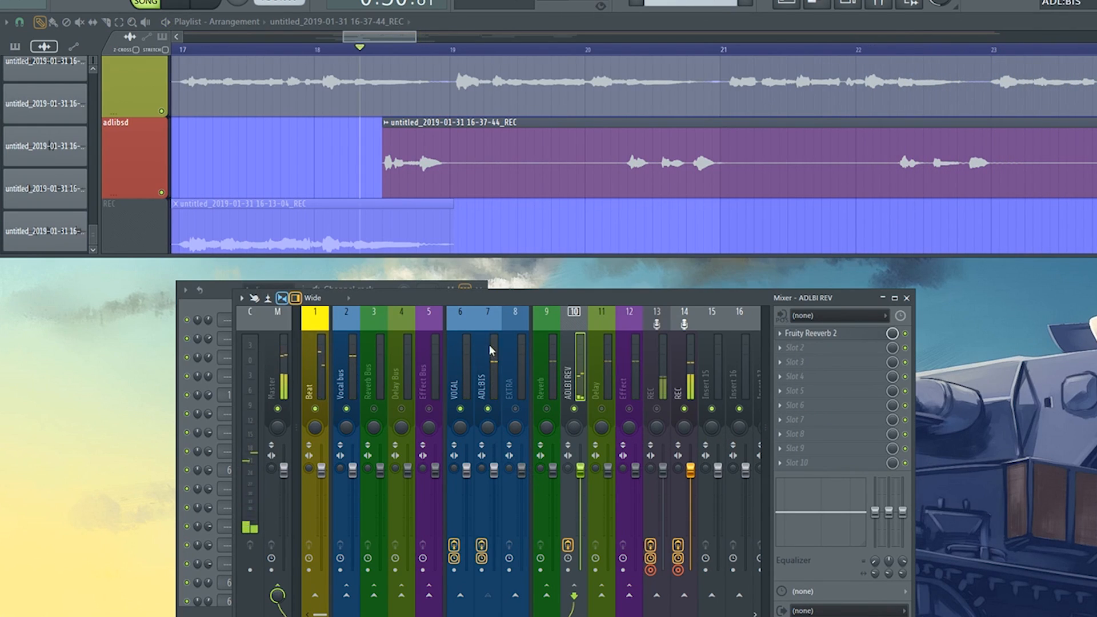
Lower the ceiling of the ADL:BIS insert's last Fruity Limiter and set the insert's fader to 76% (-5.6 dB).
left_click(496, 469)
left_click_drag(494, 469, 494, 509)
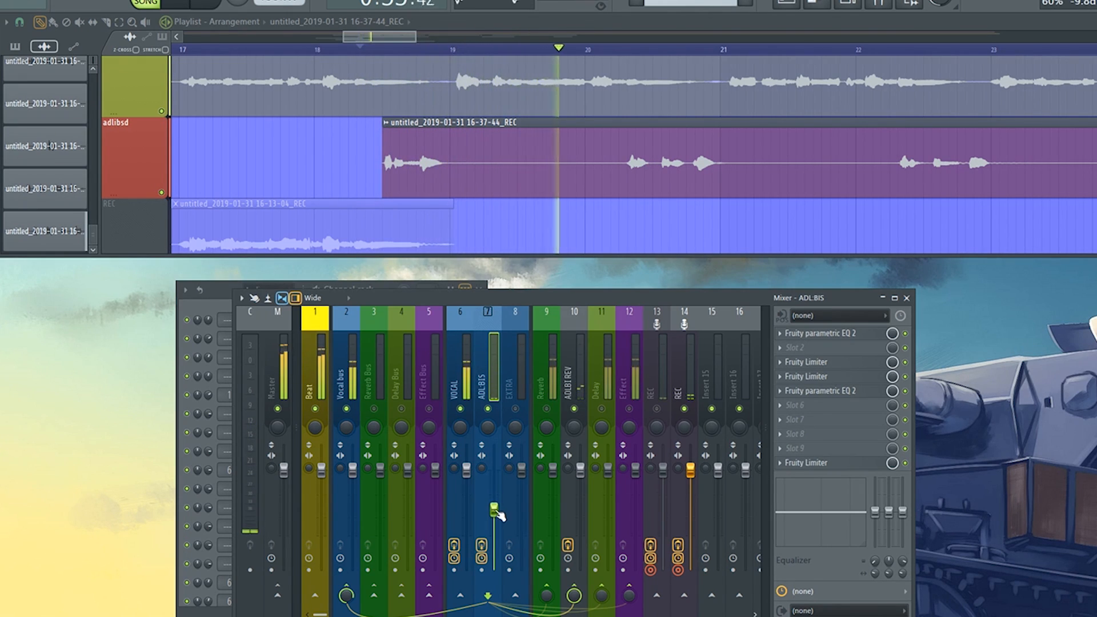
left_click(806, 462)
left_click_drag(164, 354, 164, 380)
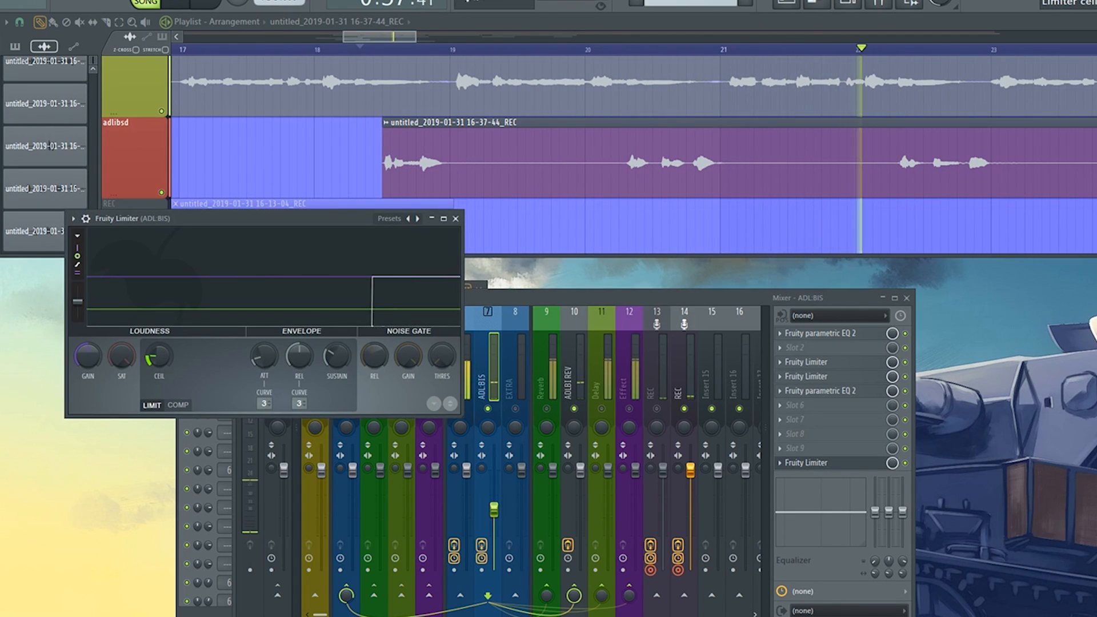
left_click(455, 218)
left_click_drag(494, 509, 494, 501)
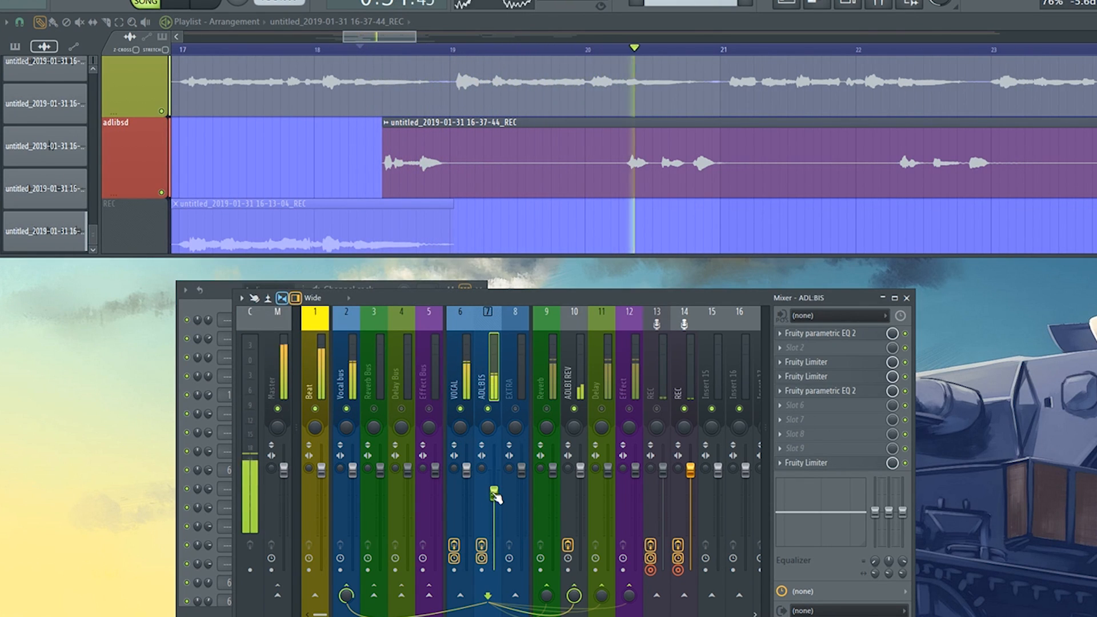
Add Fruity parametric EQ 2 to slot 2 of ADLBI REV, pulling band 7 fully down, cutting band 6 and boosting band 5.
left_click(569, 393)
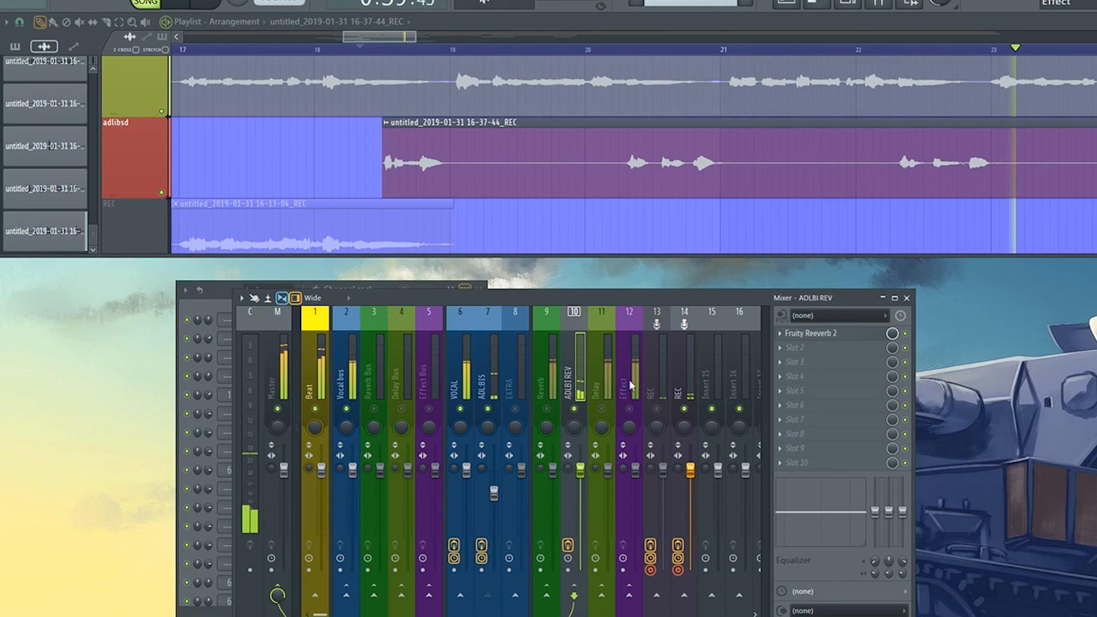
left_click(814, 349)
left_click(578, 203)
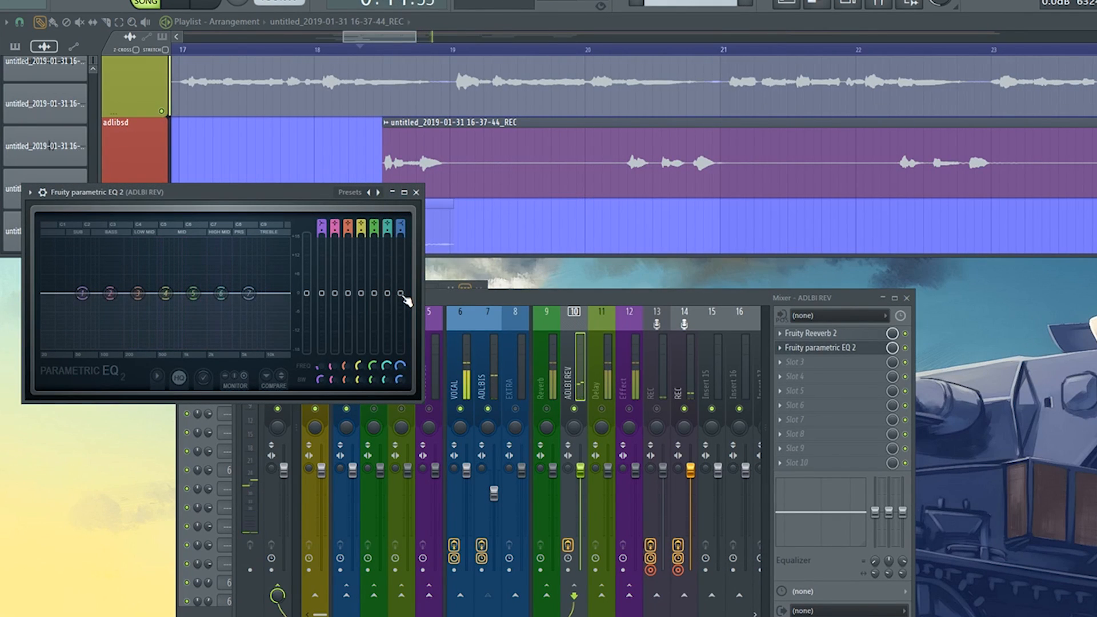
left_click_drag(401, 293, 401, 341)
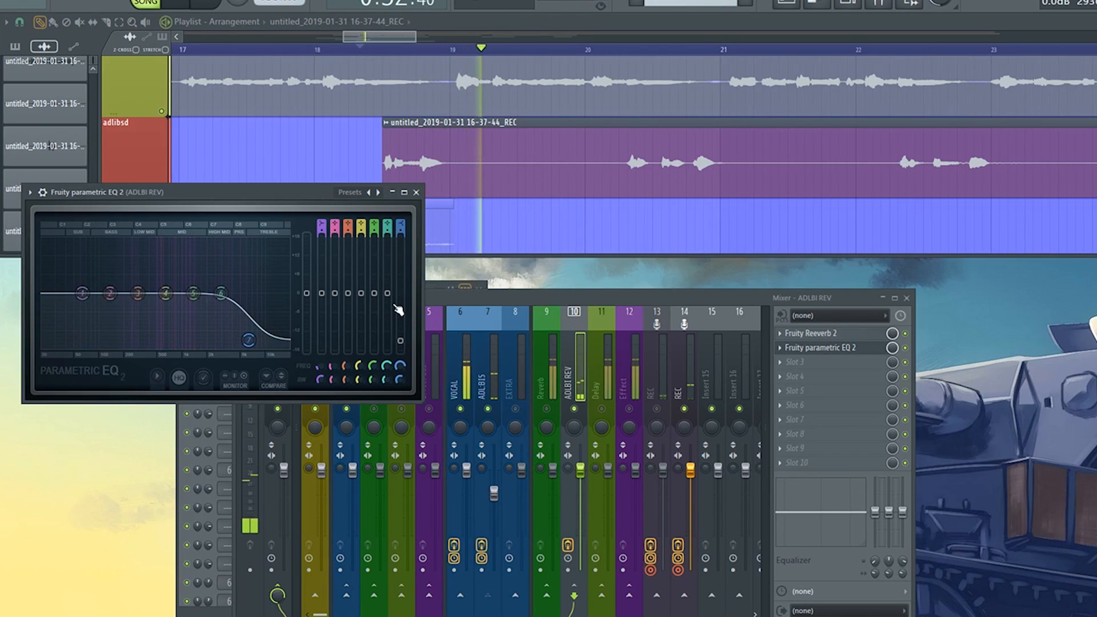
left_click_drag(387, 293, 388, 313)
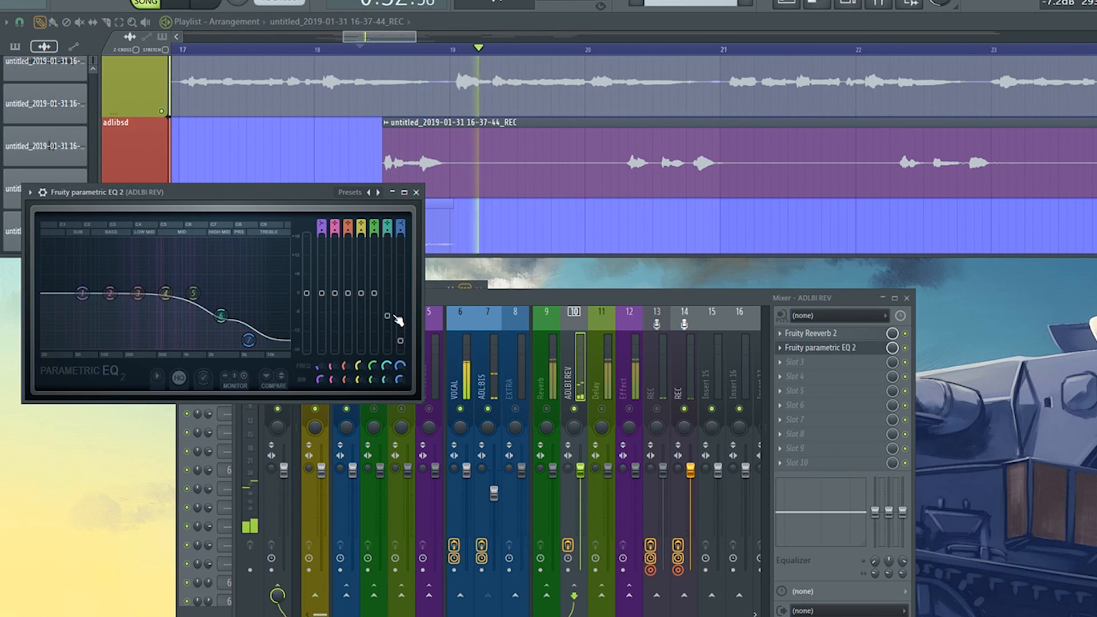
left_click_drag(387, 315, 362, 291)
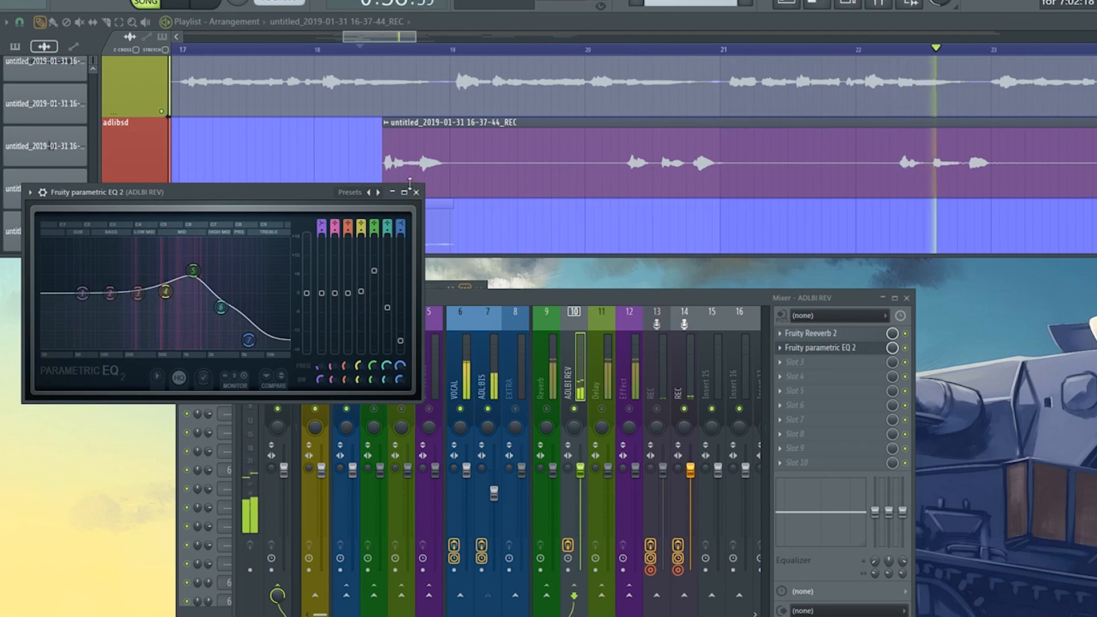
left_click(817, 347)
Increase the room size of the ADLBI REV reverb and slightly lower that insert's fader.
left_click(811, 333)
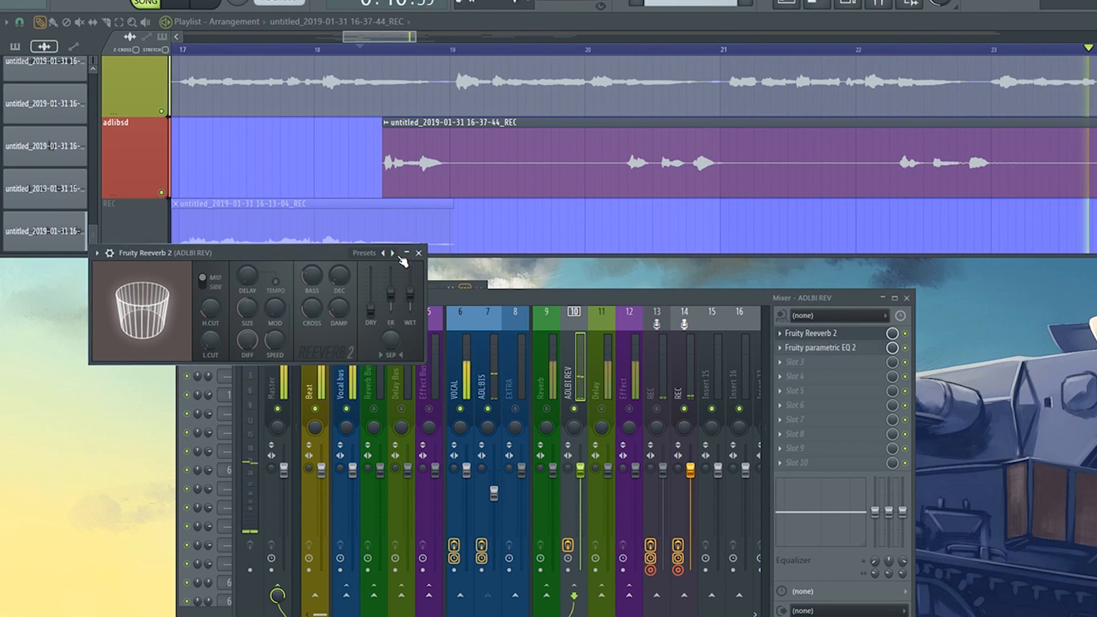
mouse_move(255, 311)
left_mouse_down()
mouse_move(255, 291)
mouse_move(254, 312)
left_mouse_up()
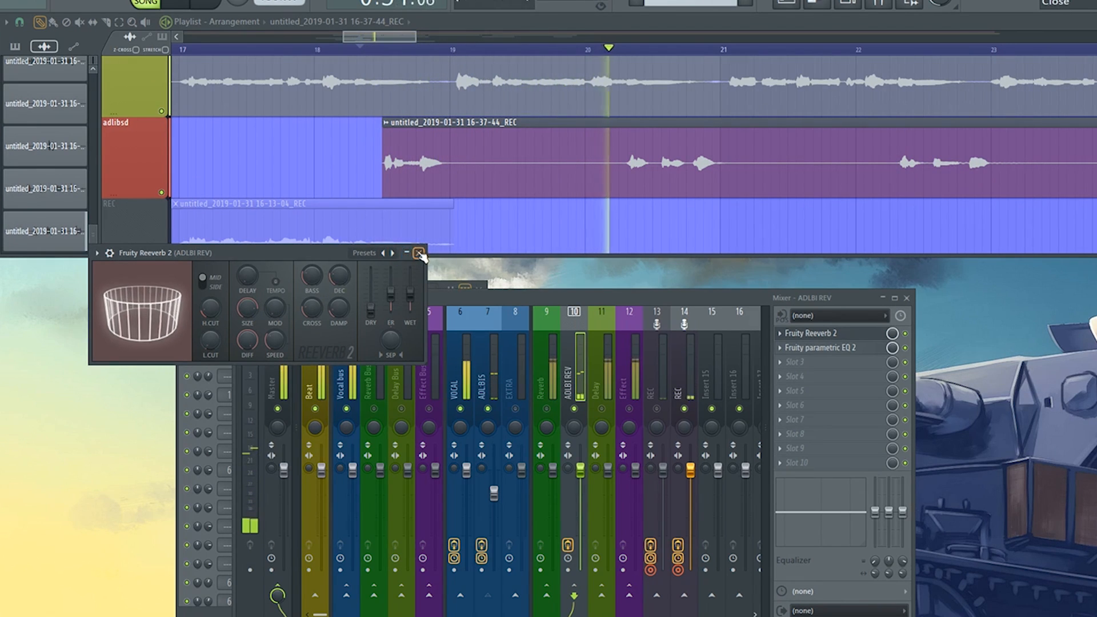
left_click(407, 255)
left_click_drag(587, 479, 587, 490)
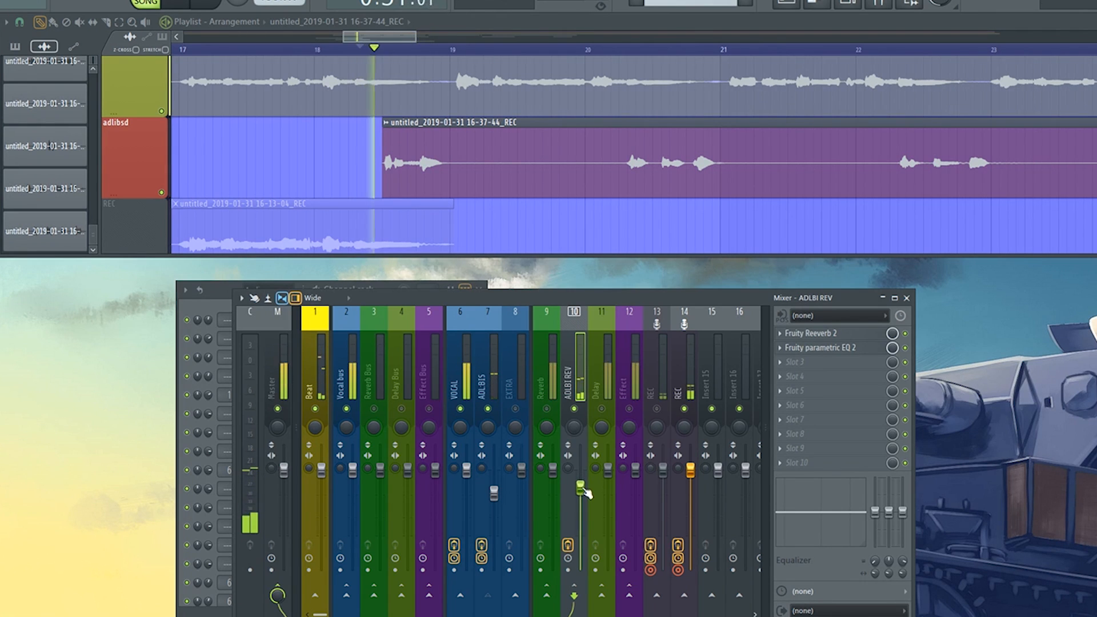
Examine the adlib levels in the ADL:BIS insert's last Fruity Limiter and review a wider stretch of the arrangement during playback.
left_click(490, 399)
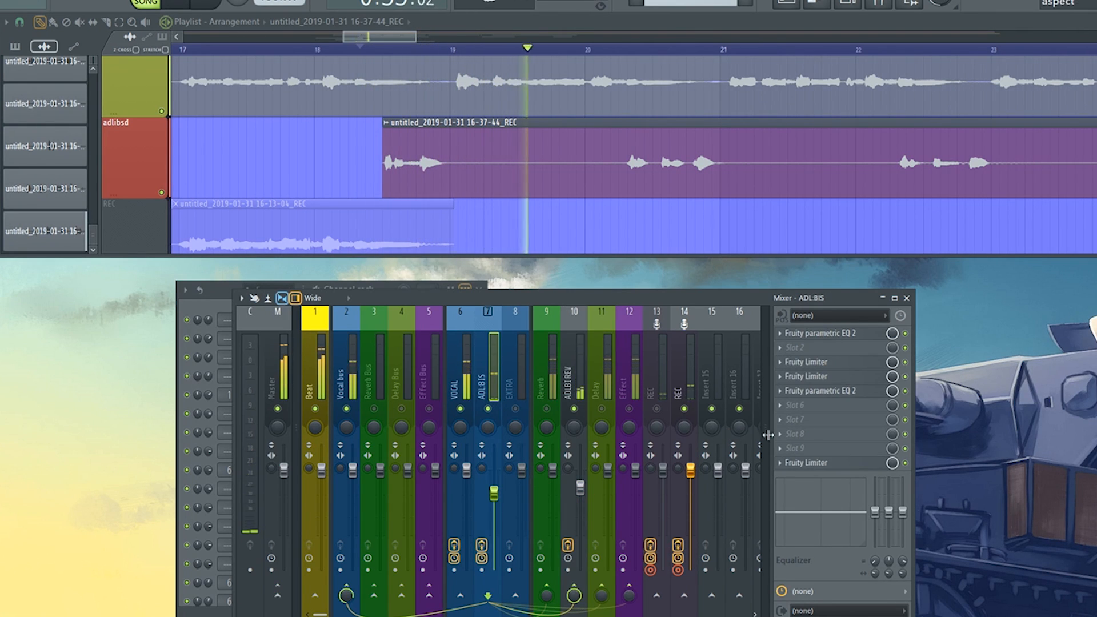
left_click(846, 462)
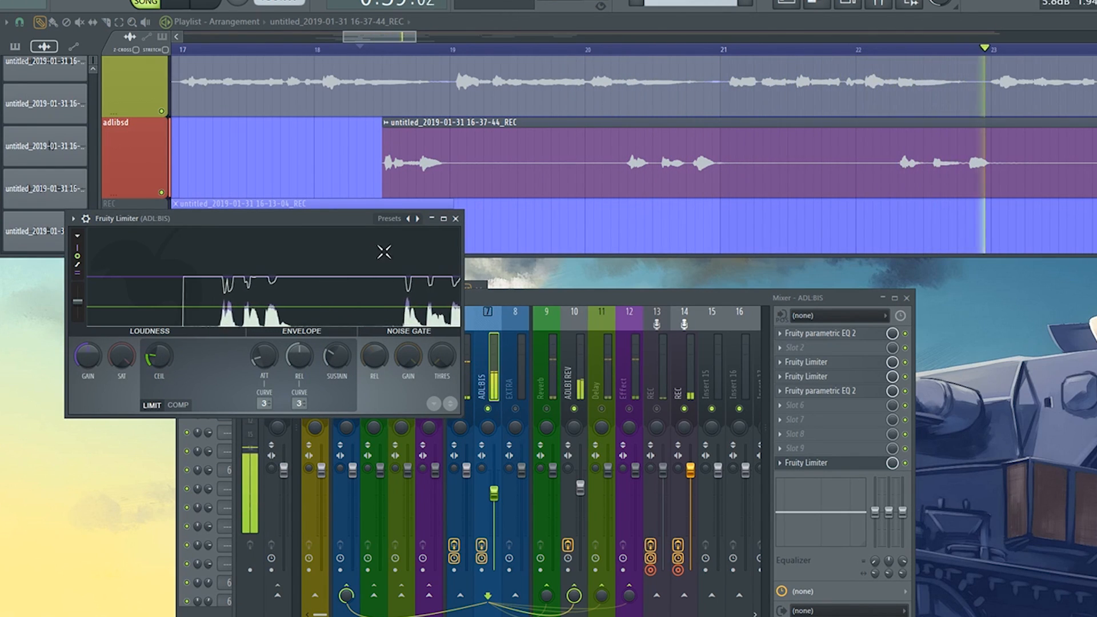
key("space")
left_click(456, 218)
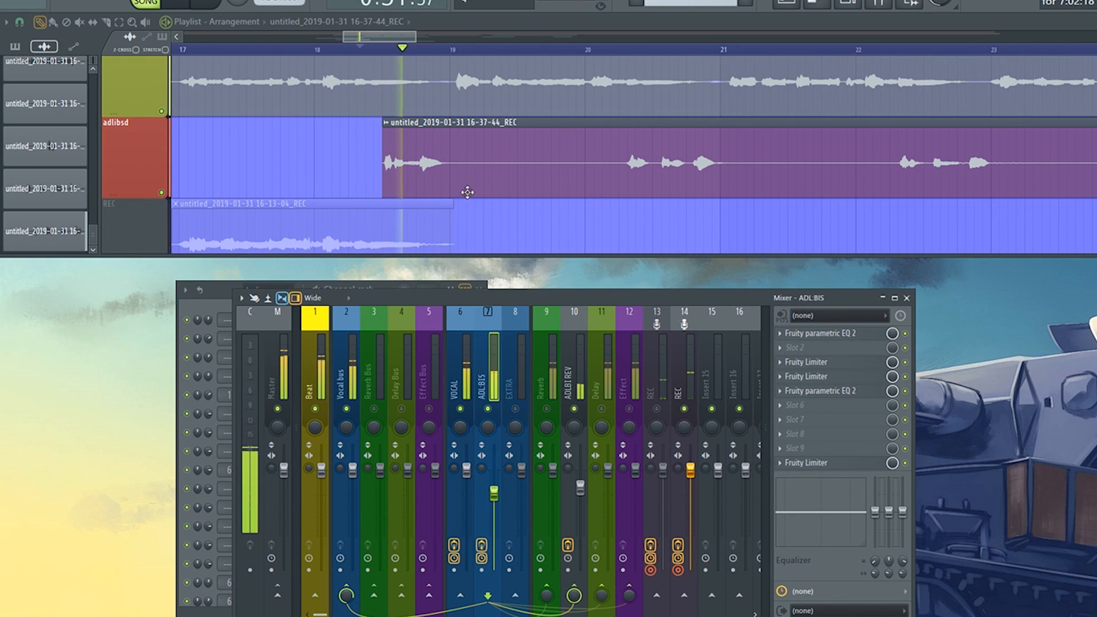
scroll(503, 217, "down", 3)
scroll(503, 217, "down", 1)
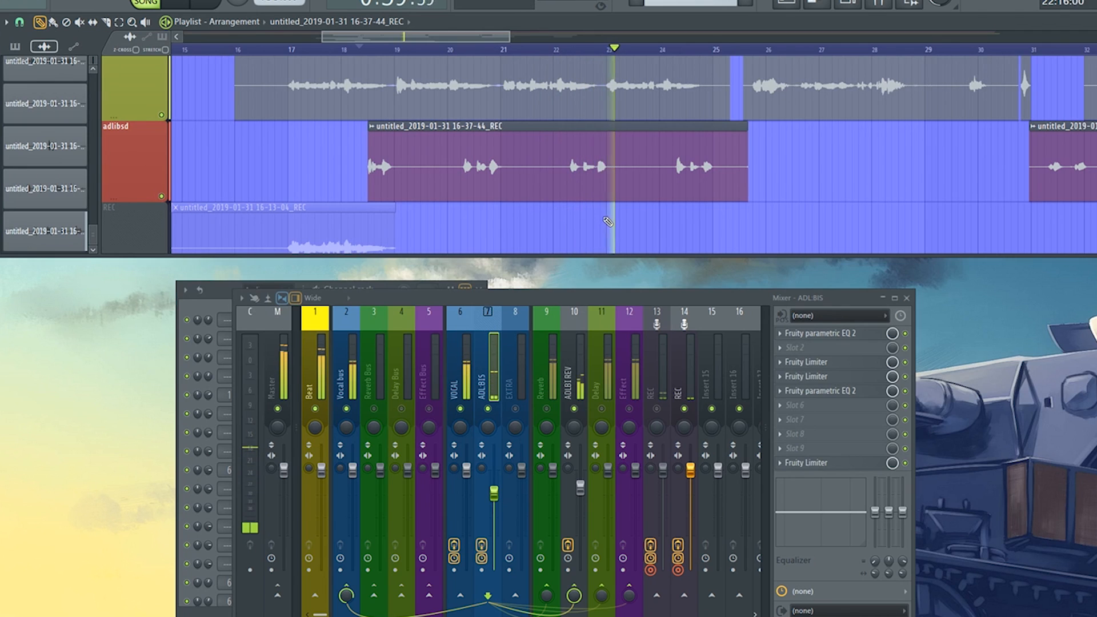
Move playback to bar 31, slice the adlib clip at bar 31 and delete the short piece before it.
mouse_move(559, 212)
left_mouse_down()
mouse_move(510, 215)
mouse_move(498, 231)
mouse_move(546, 223)
left_mouse_up()
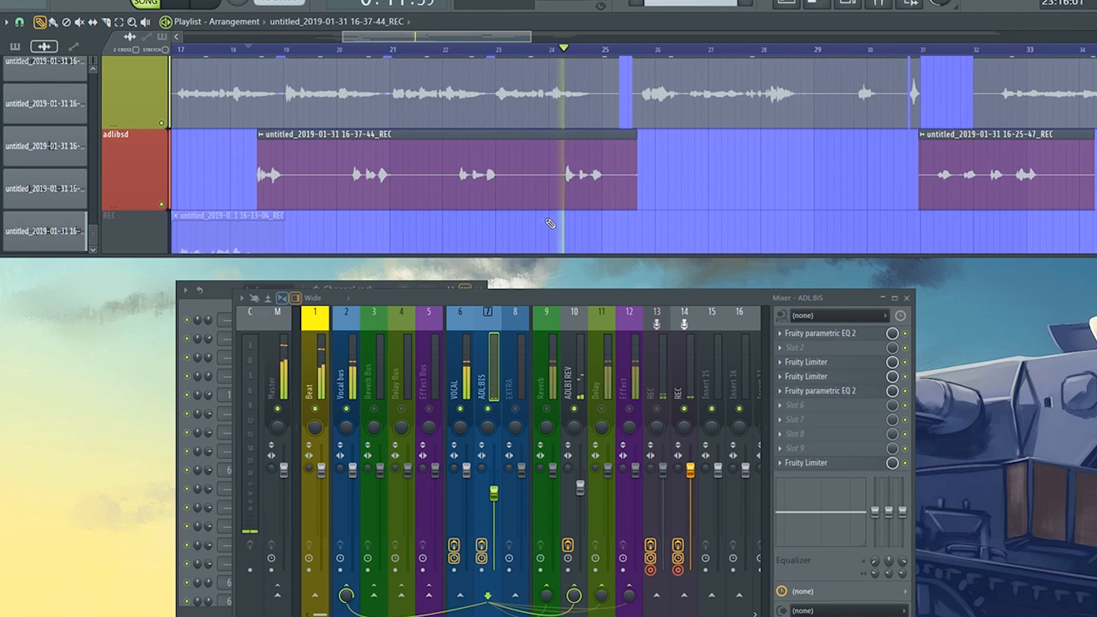
left_click(929, 49)
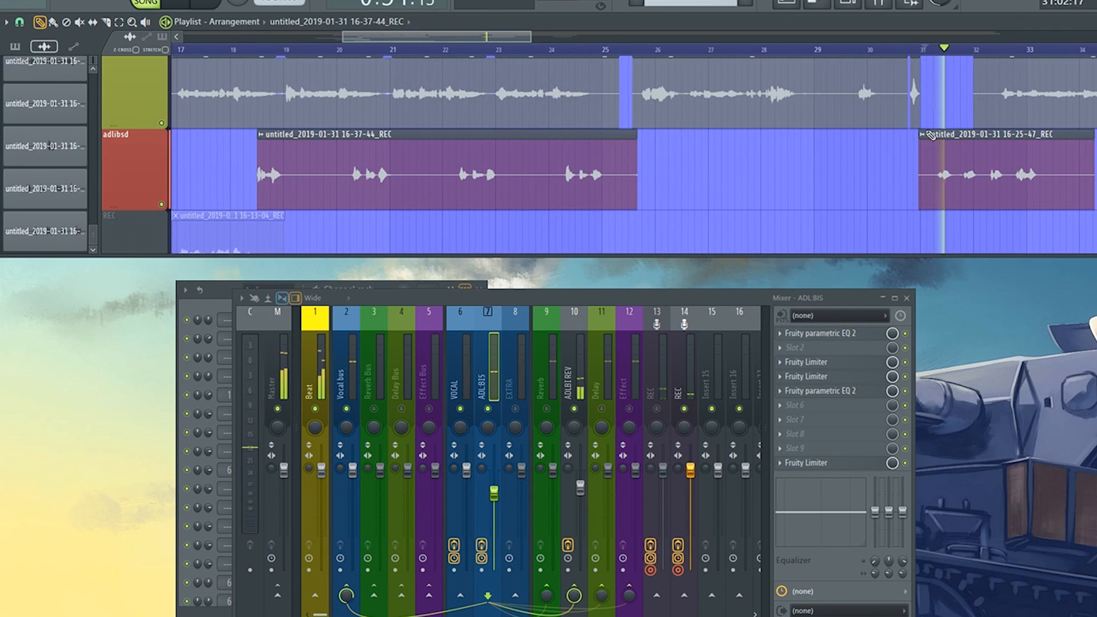
scroll(985, 184, "up", 5)
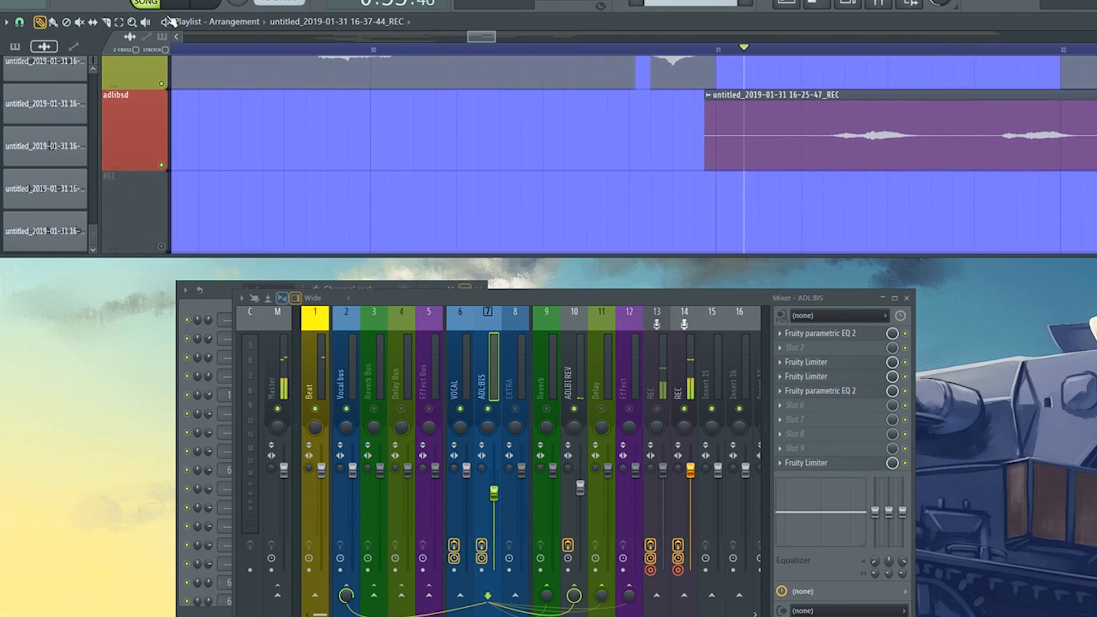
scroll(725, 133, "up", 2)
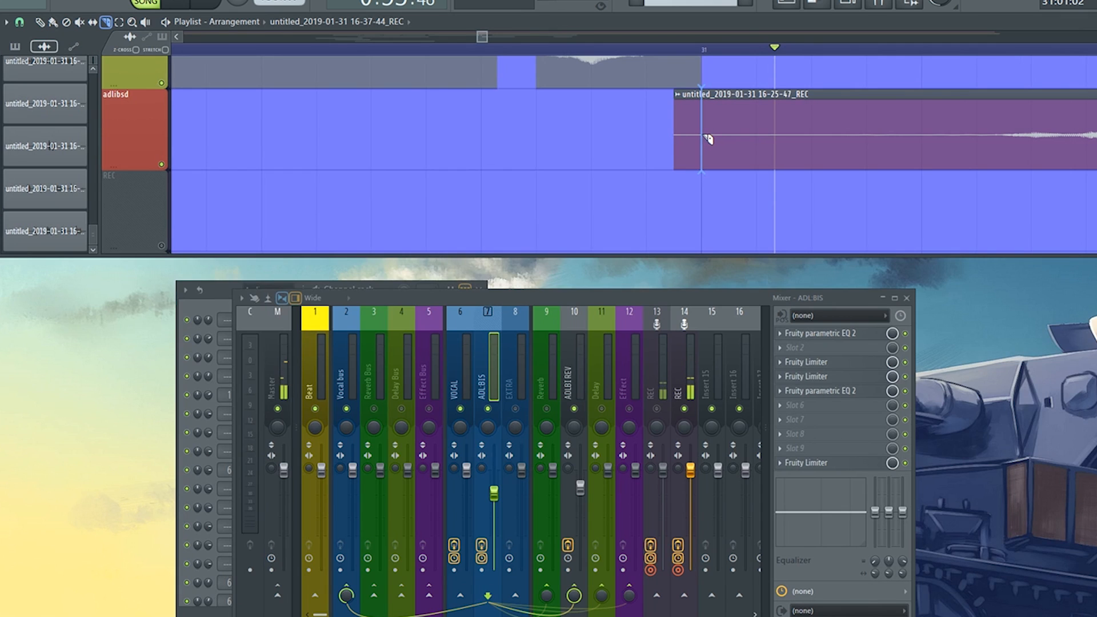
scroll(699, 121, "up", 3)
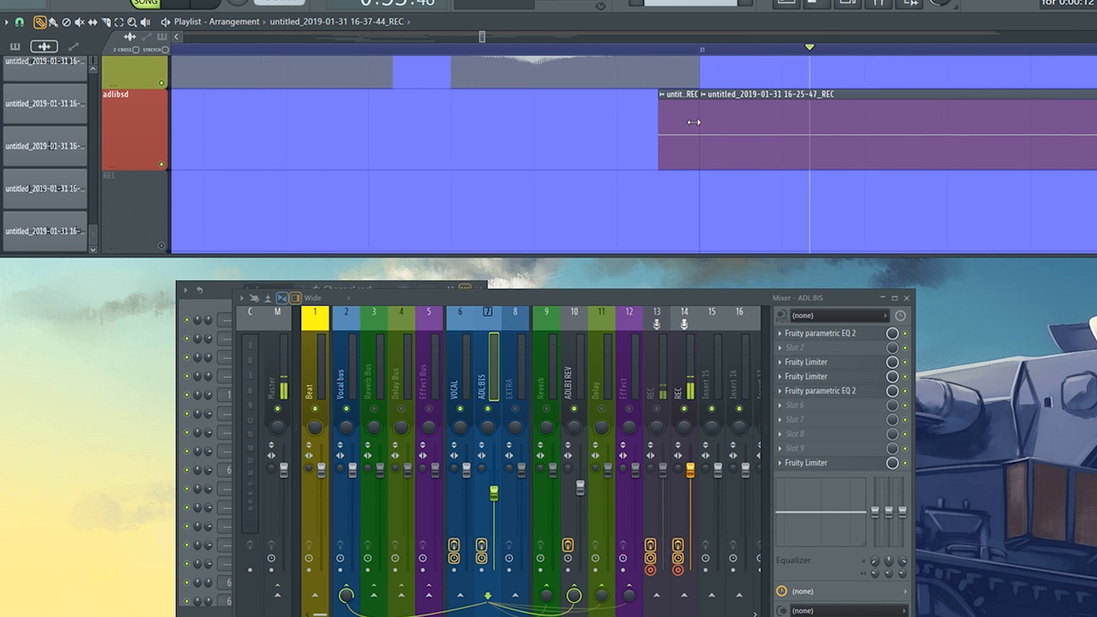
right_click(681, 127)
scroll(686, 123, "down", 4)
scroll(687, 122, "down", 3)
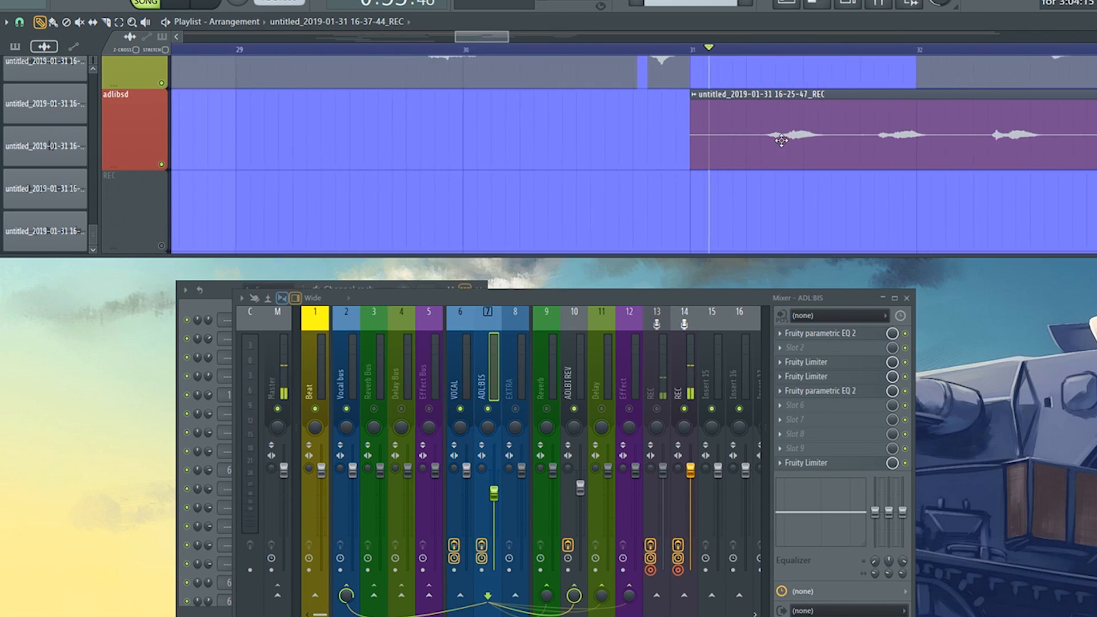
Play back the adlib clip at bar 31 and examine its waveform against the neighbouring adlib clips.
scroll(772, 141, "up", 2)
left_click_drag(771, 142, 676, 151)
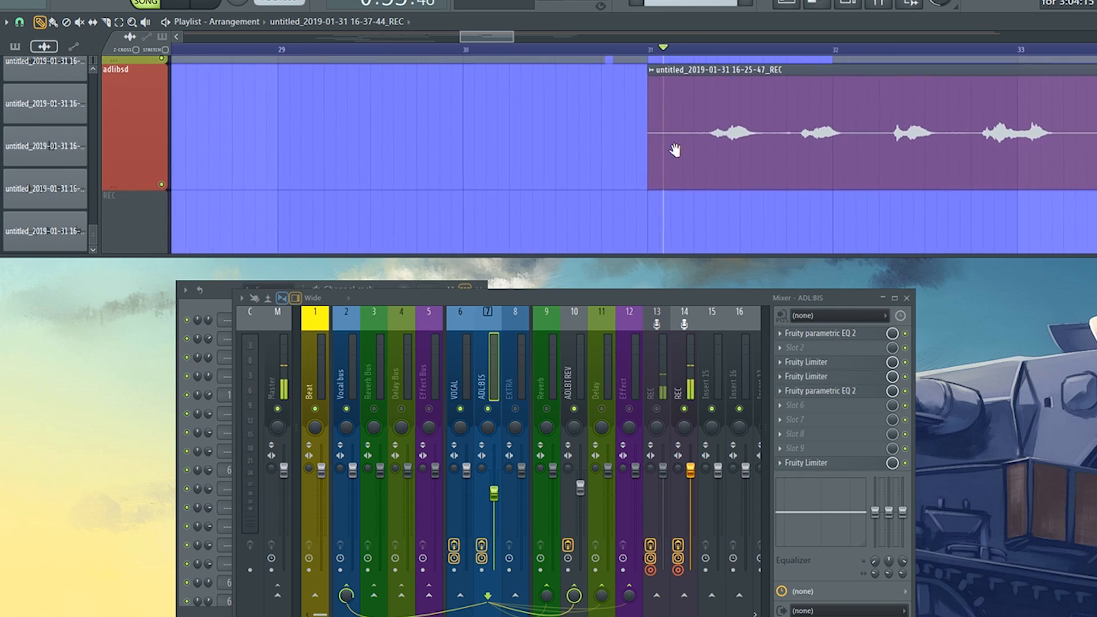
scroll(667, 128, "up", 3)
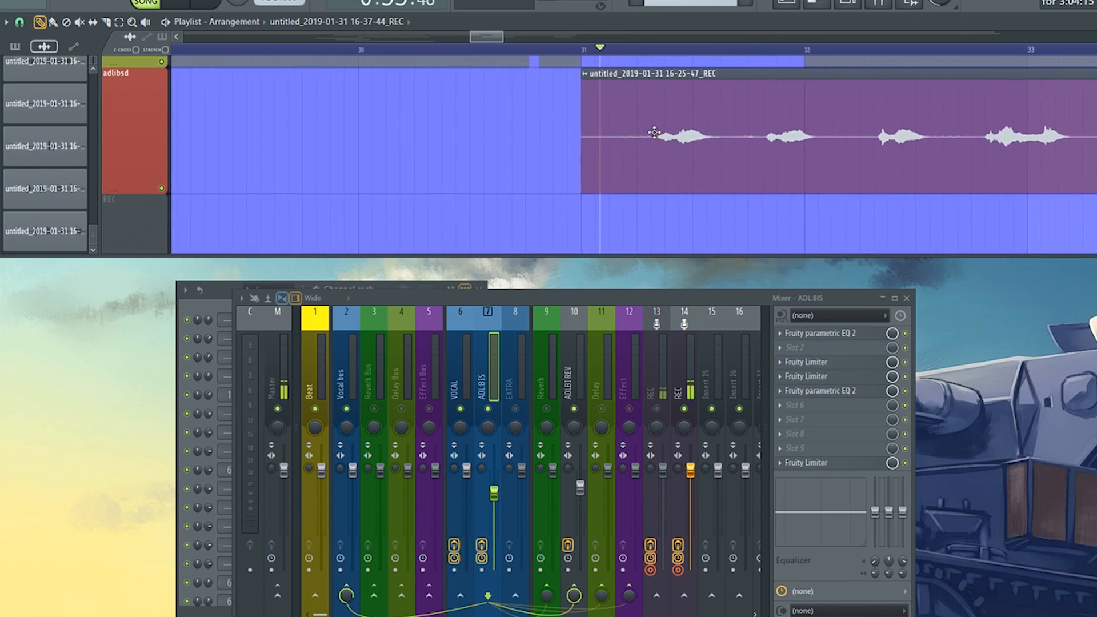
key("space")
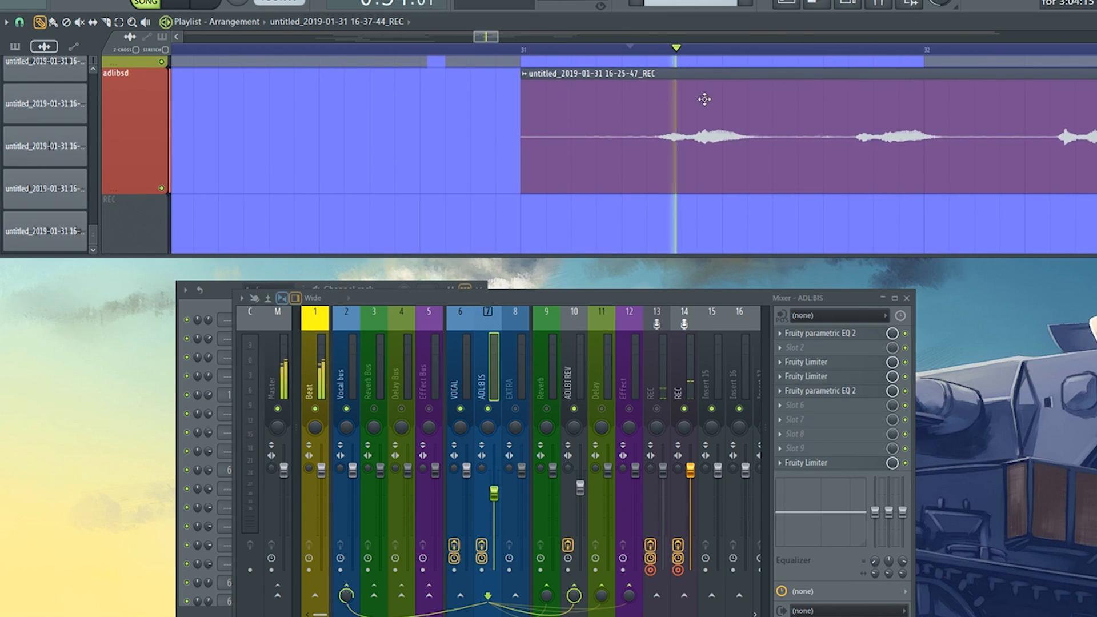
scroll(763, 137, "down", 6)
scroll(769, 137, "down", 5)
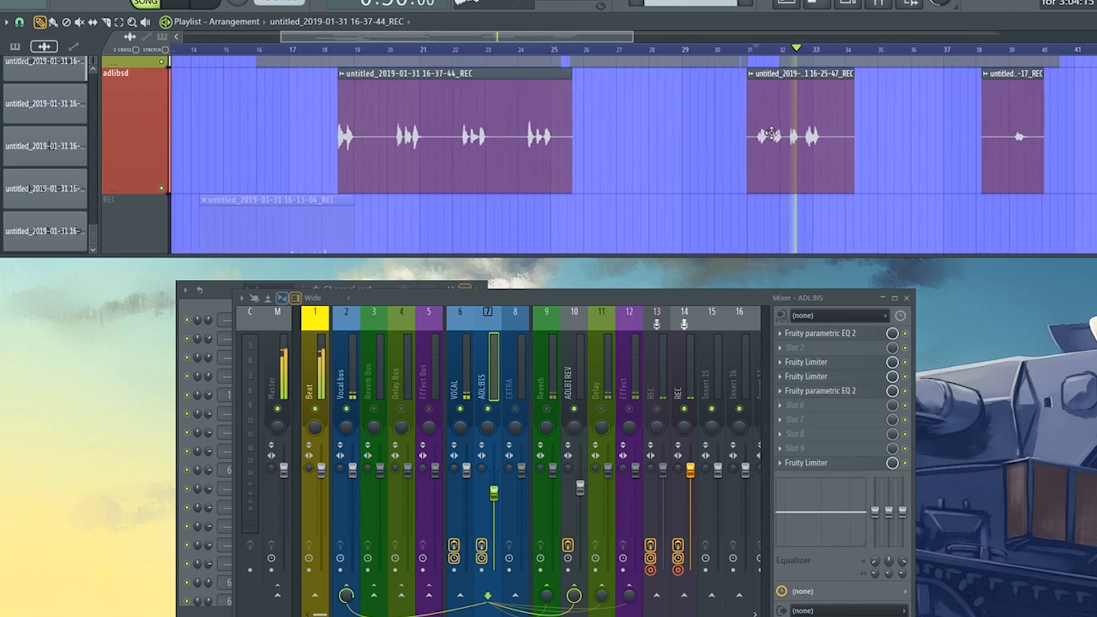
scroll(810, 149, "up", 3)
scroll(743, 163, "up", 4)
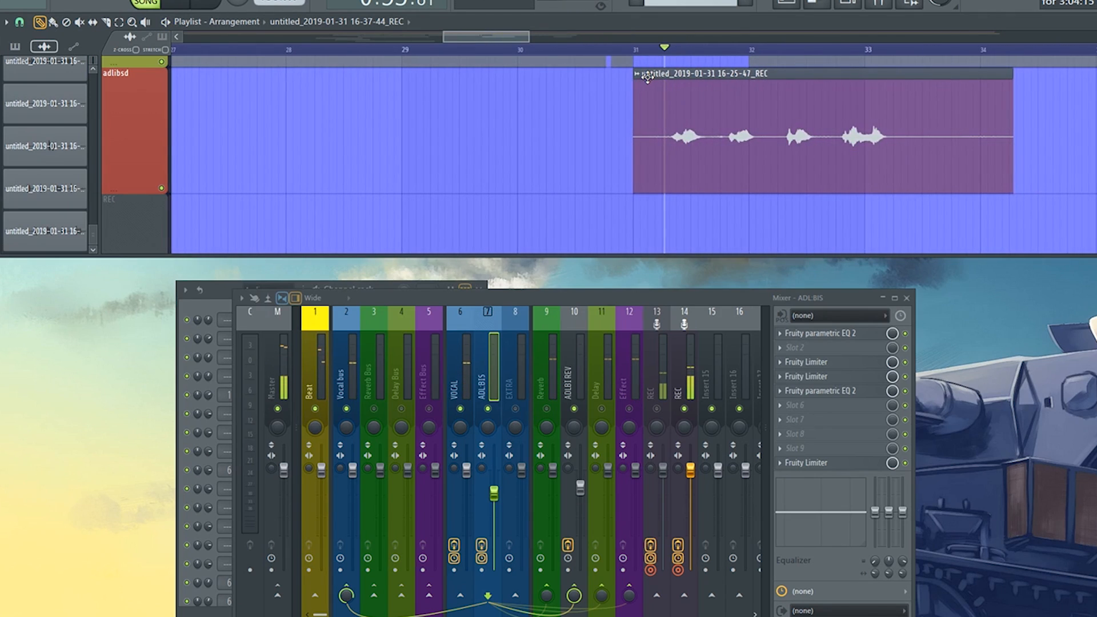
double_click(648, 77)
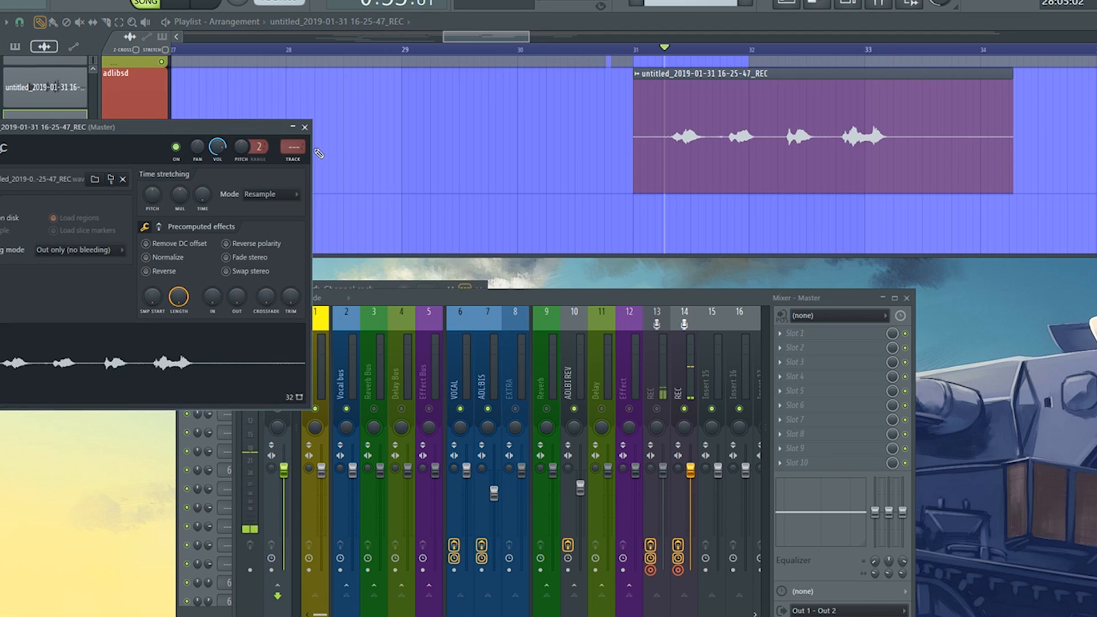
left_click_drag(293, 147, 293, 126)
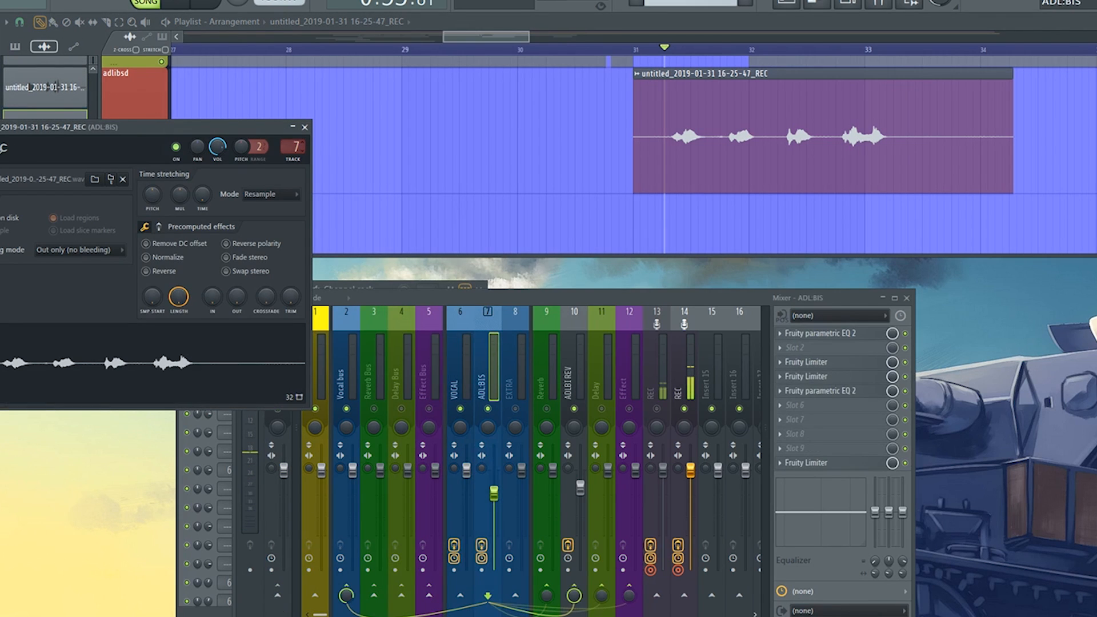
left_click(305, 127)
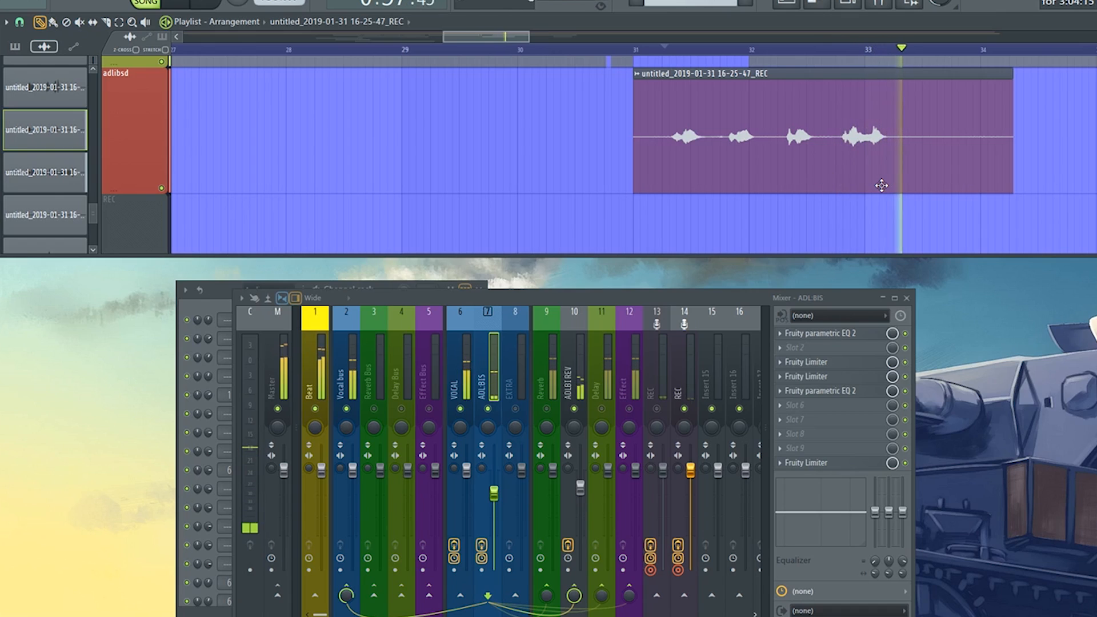
key("space")
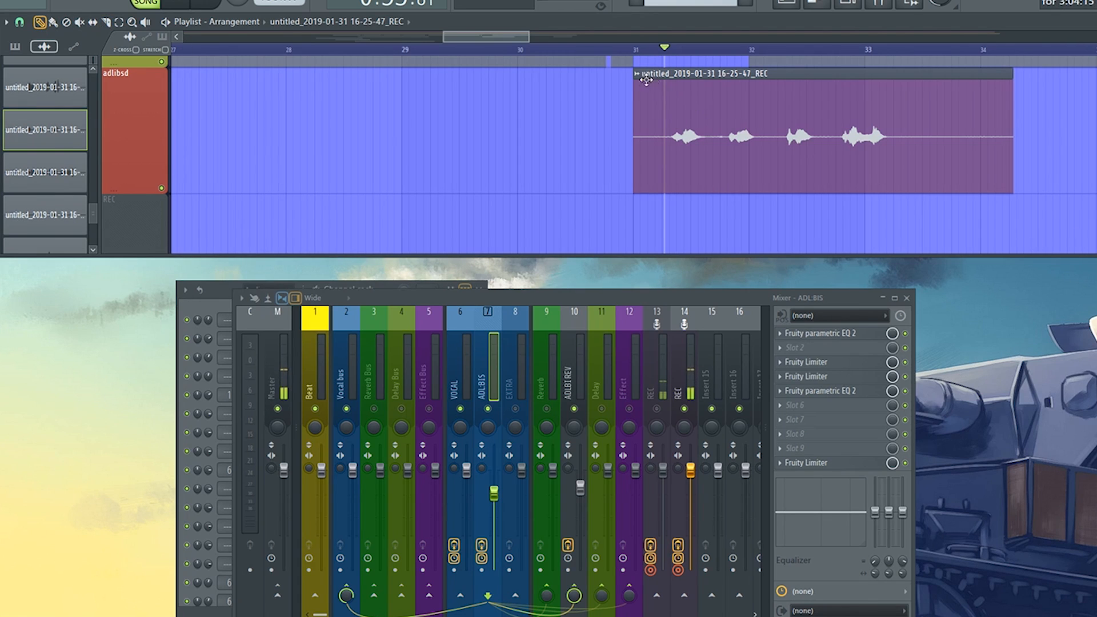
double_click(670, 78)
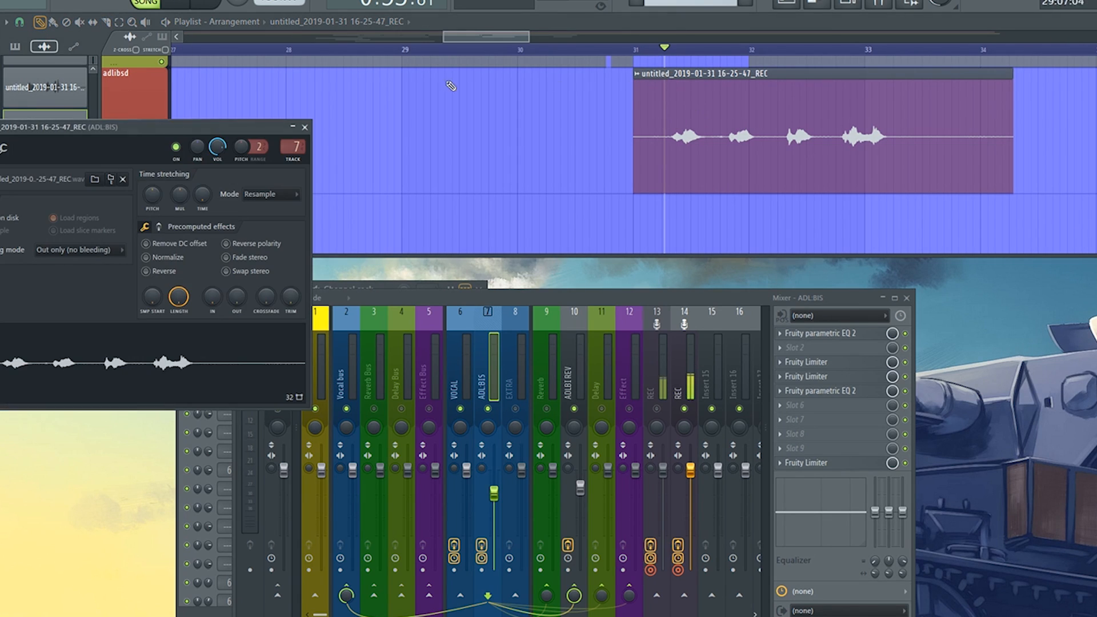
right_click(219, 148)
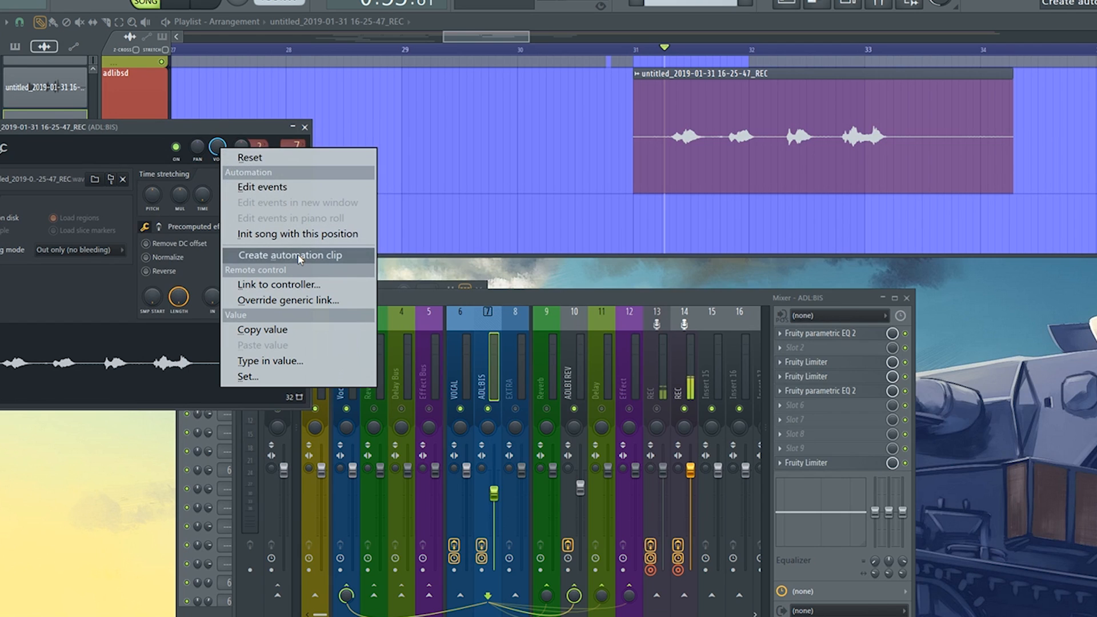
left_click(201, 128)
right_click(196, 147)
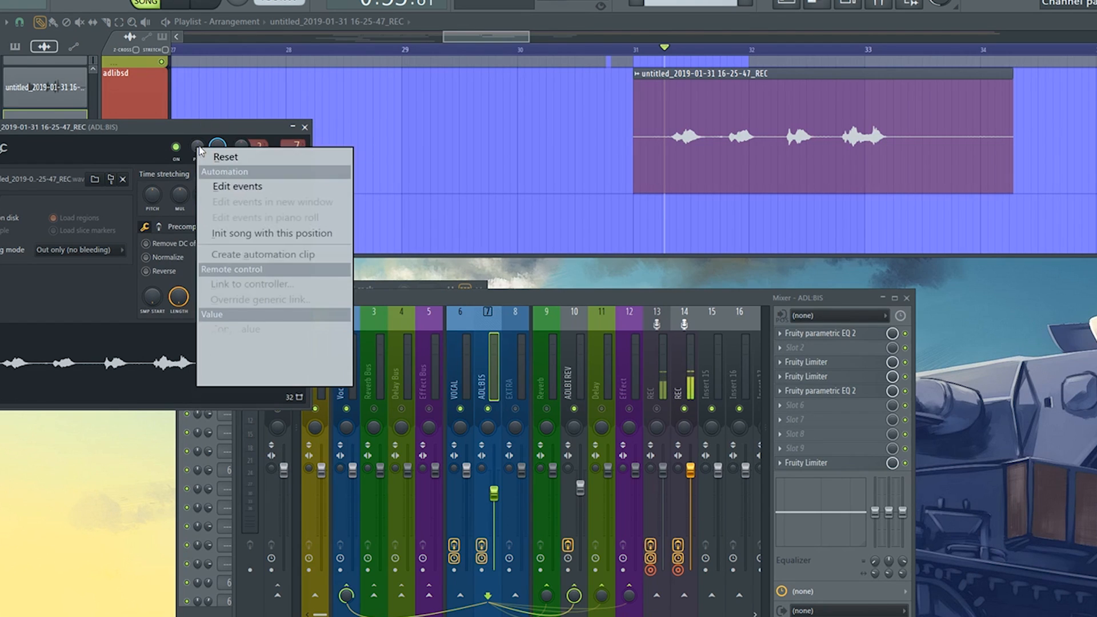
left_click(260, 256)
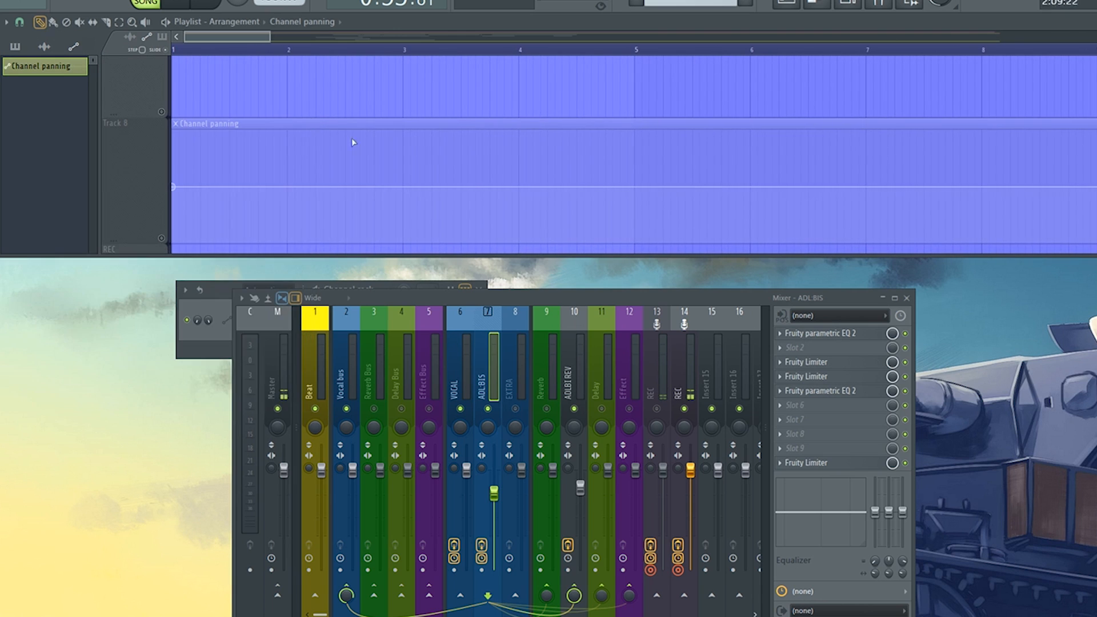
Move the playlist track holding the Channel panning clip up until it sits directly below the adlibsd track.
scroll(651, 188, "down", 10)
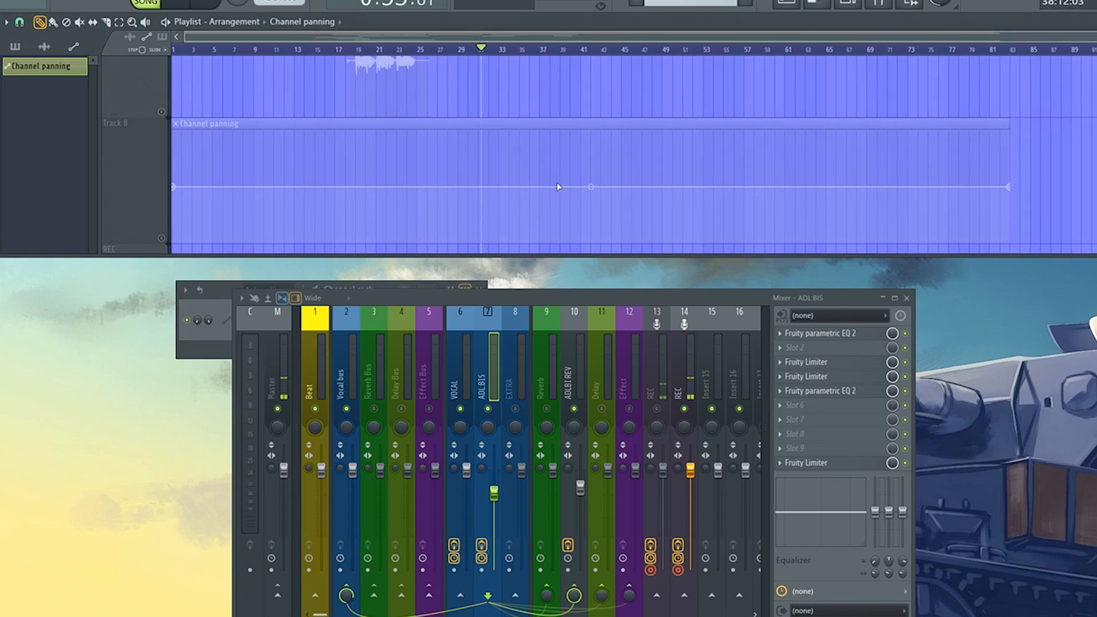
scroll(370, 165, "up", 3)
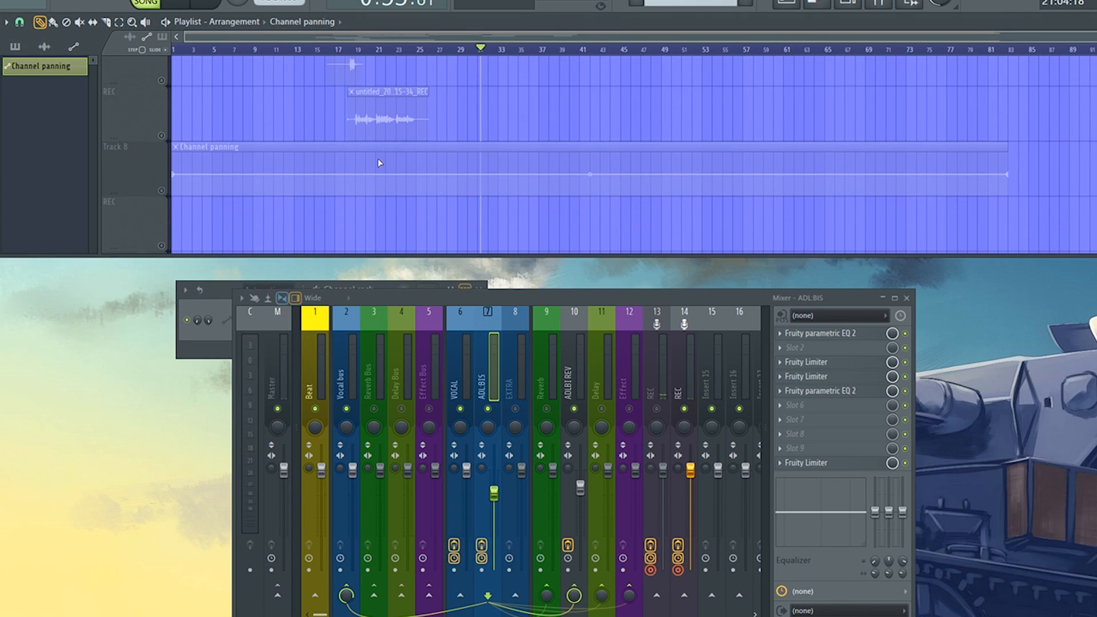
scroll(385, 155, "up", 5)
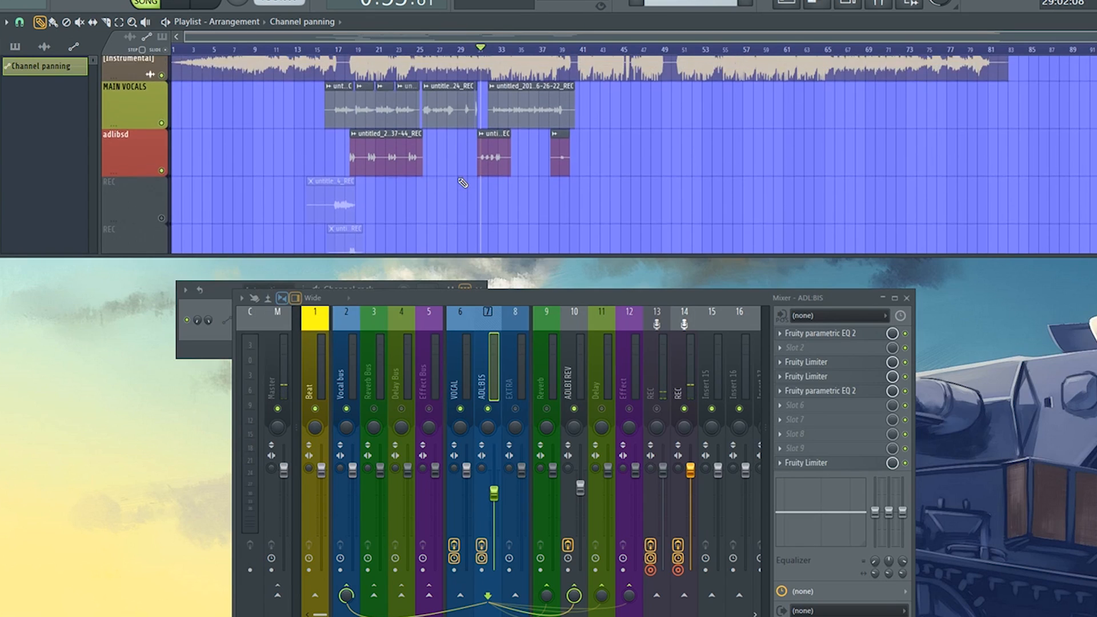
scroll(463, 183, "down", 4)
right_click(158, 145)
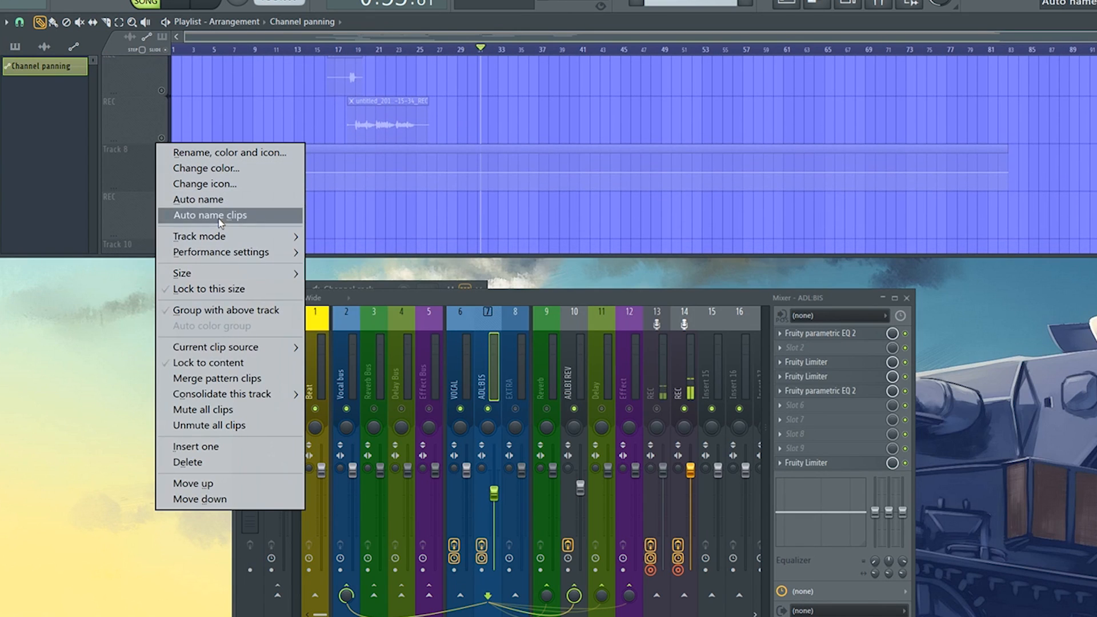
left_click(227, 482)
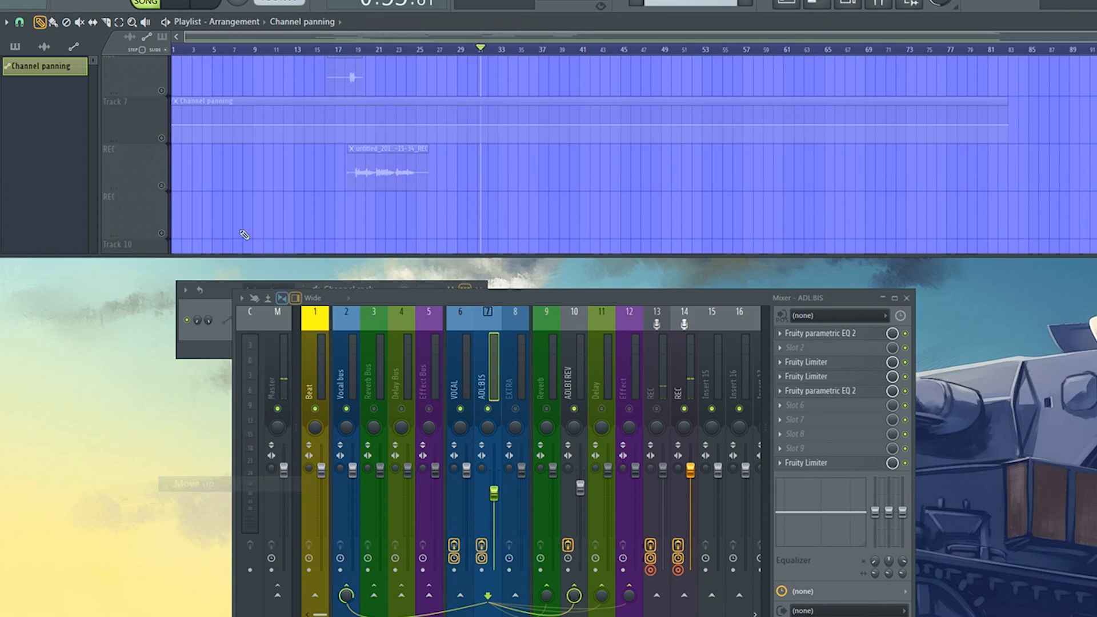
right_click(152, 123)
left_click(194, 433)
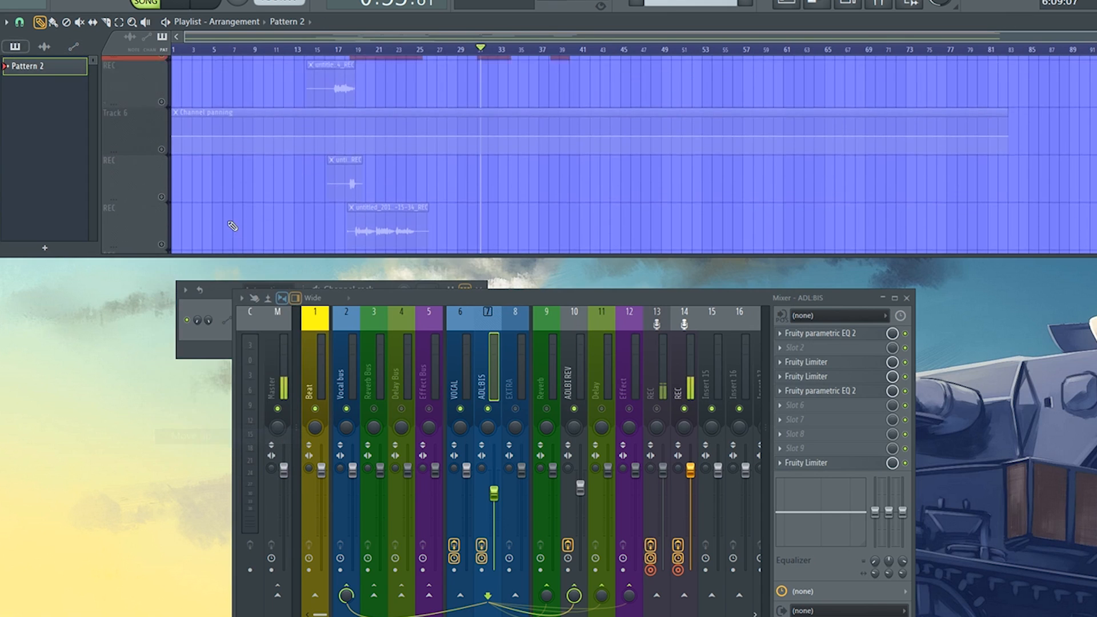
scroll(232, 227, "up", 5)
scroll(192, 231, "down", 1)
right_click(152, 210)
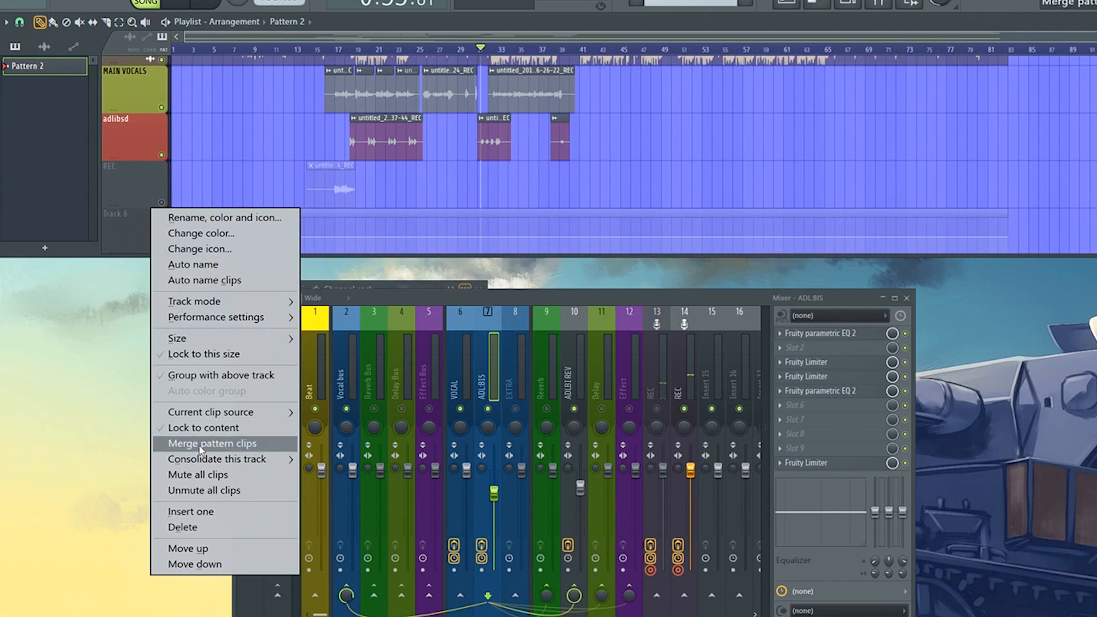
left_click(190, 548)
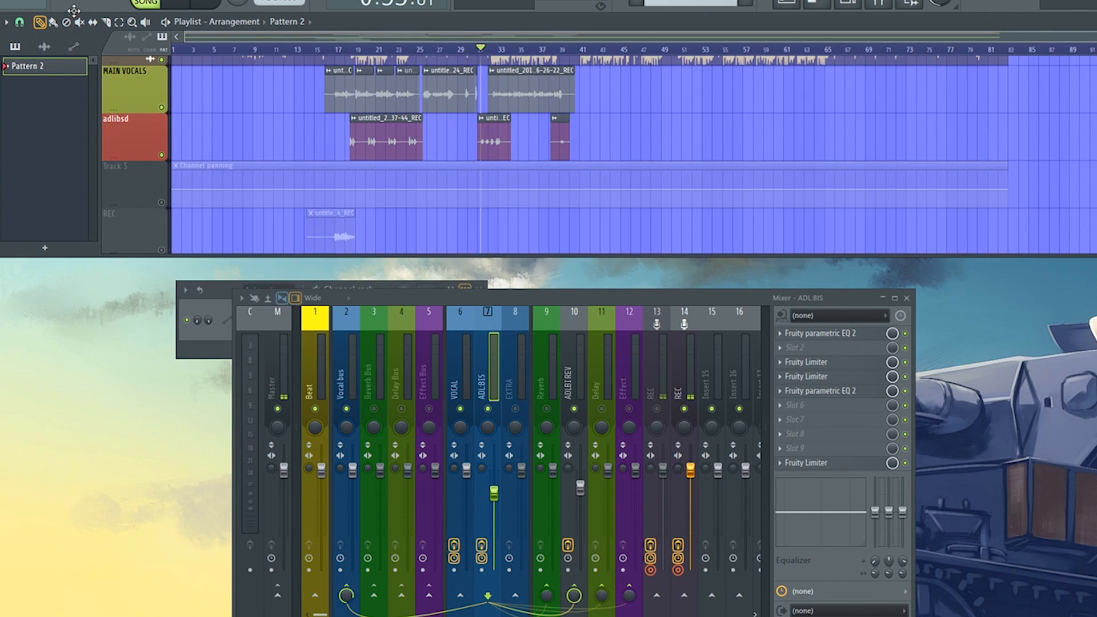
Unmute Track 5 and add a panning automation point at bar 31, where the adlib clip starts.
left_click(107, 23)
scroll(446, 179, "up", 10)
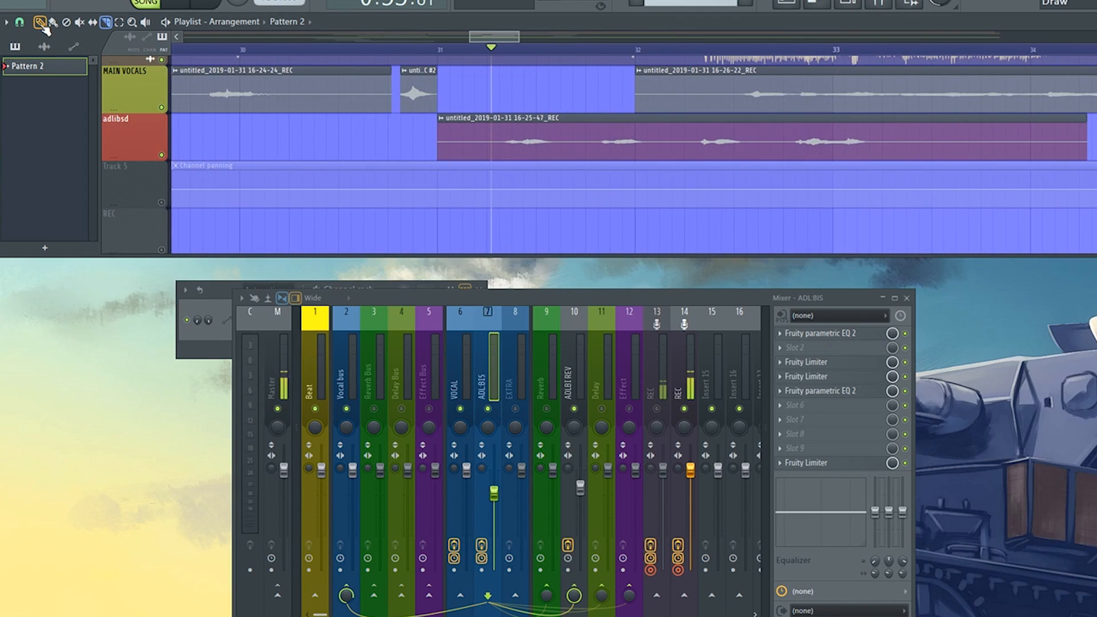
left_click(162, 203)
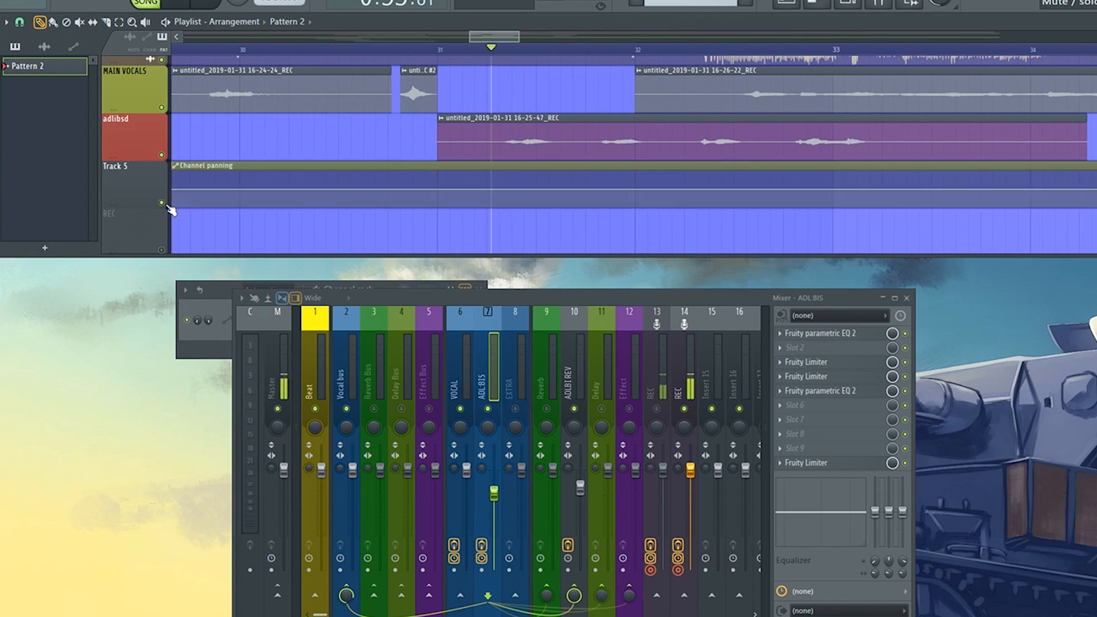
left_click(437, 190)
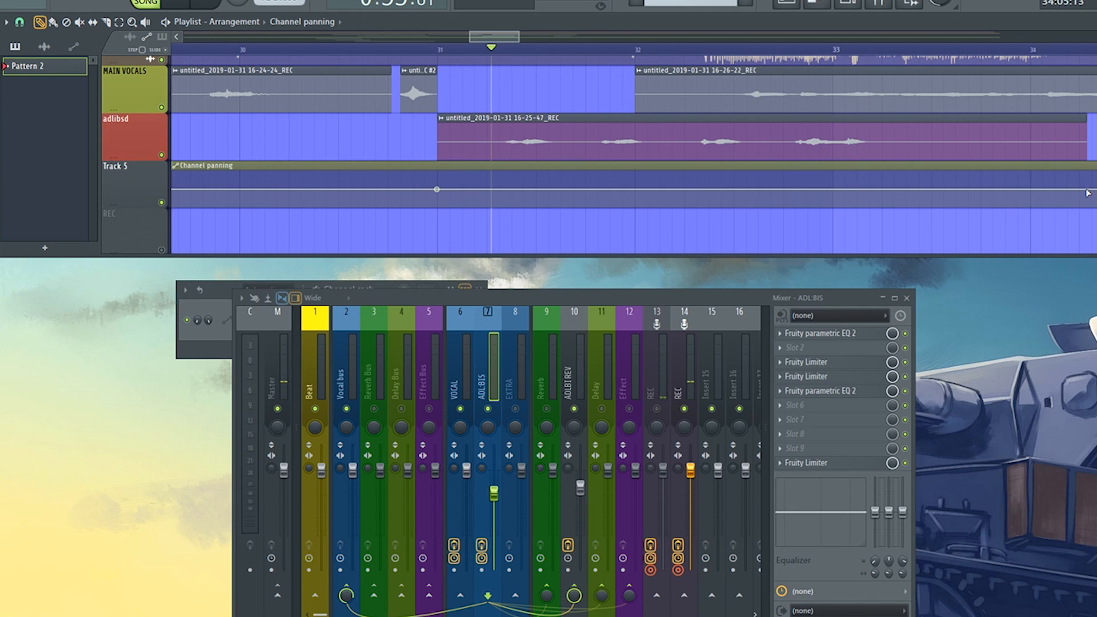
Shorten the adlib clip's end to a length of 3:04:02 and add a panning automation point at that end.
scroll(1090, 185, "up", 5)
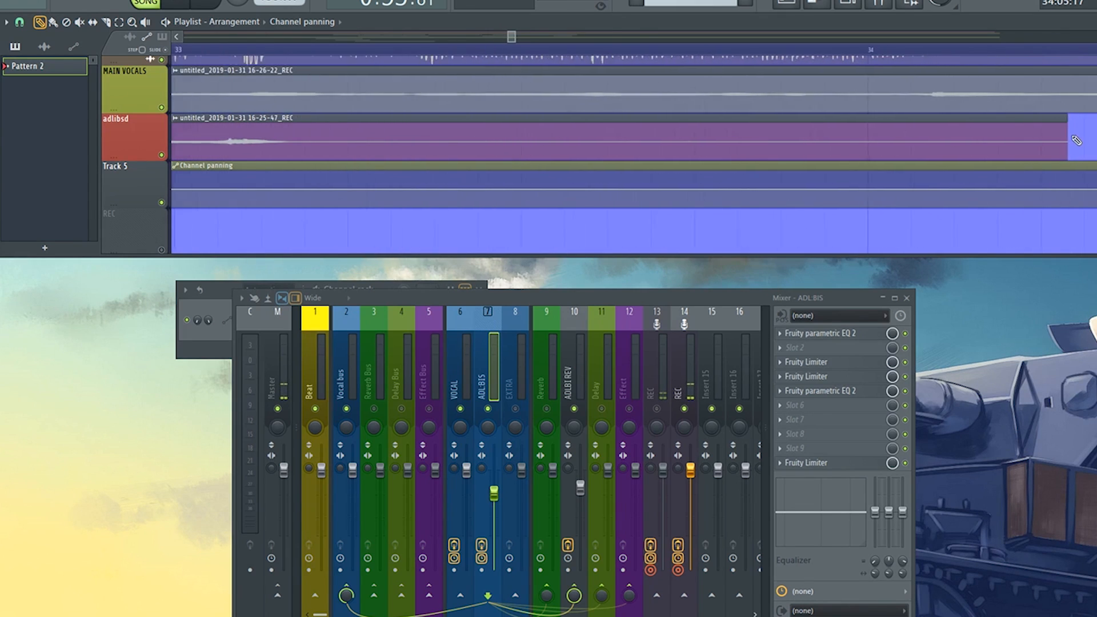
left_click_drag(1057, 120, 989, 122)
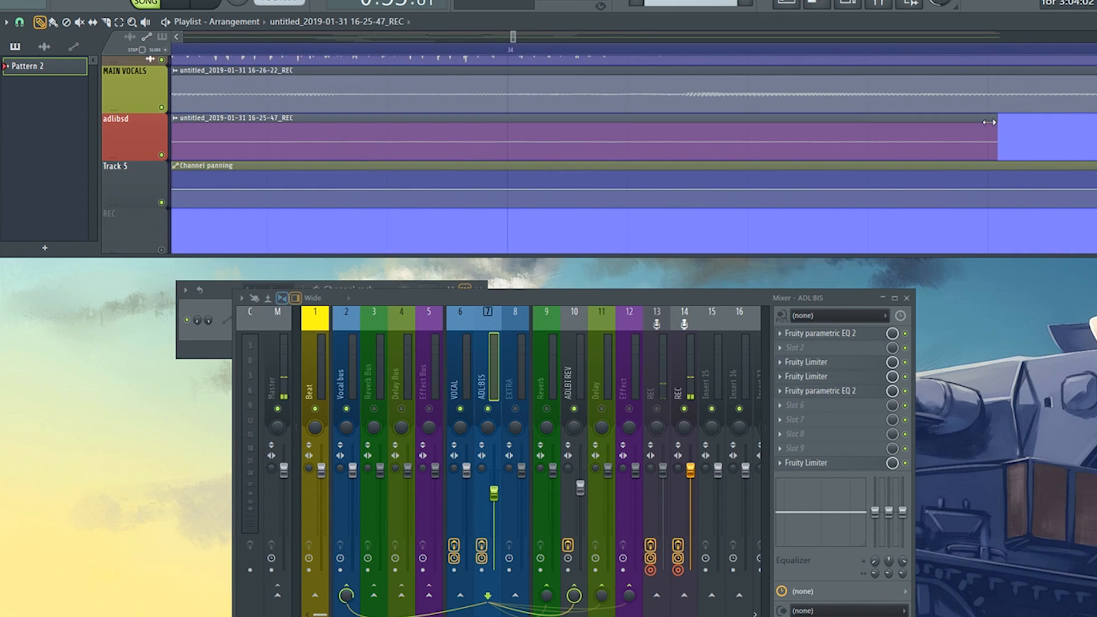
left_click(993, 193)
Slice the Channel panning clip just past the end of the bar 31 adlib clip and delete the remainder.
scroll(743, 186, "down", 6)
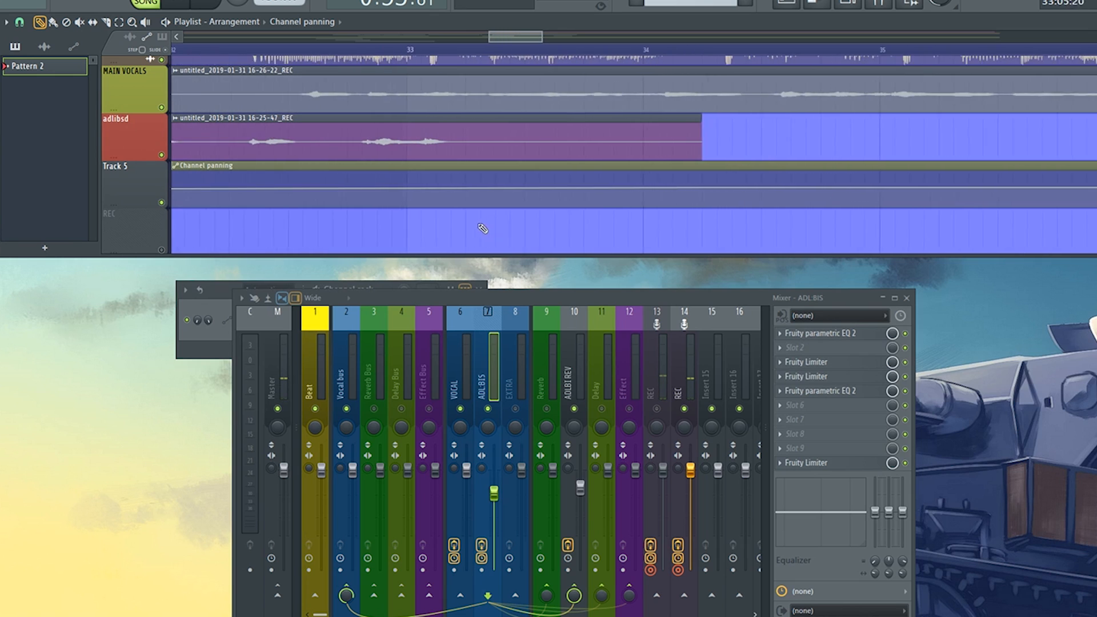
left_click(107, 23)
scroll(649, 167, "up", 5)
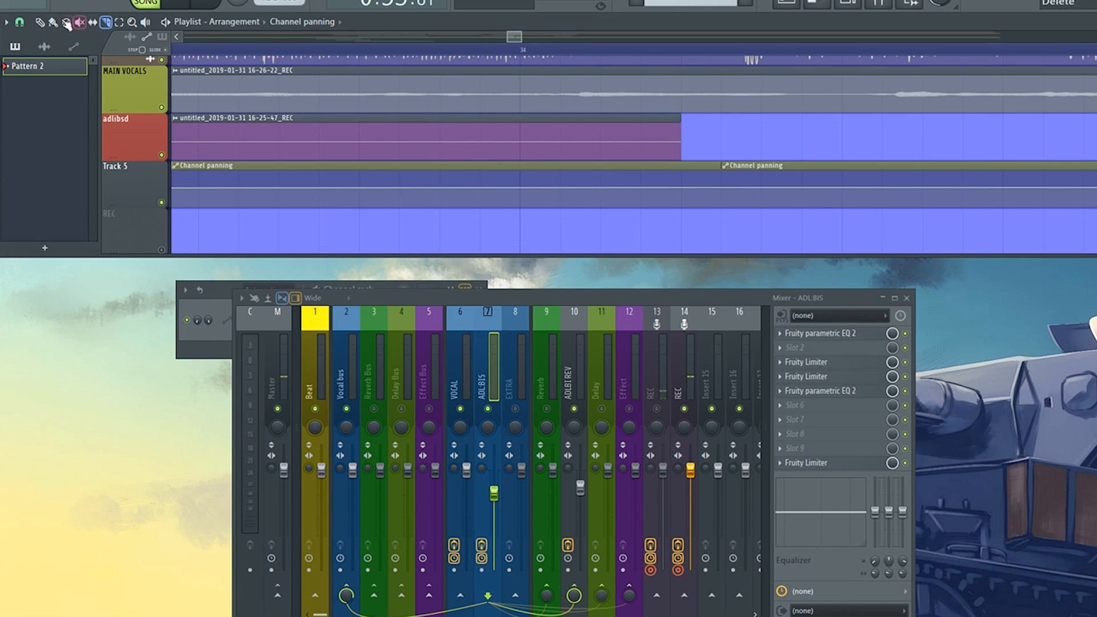
right_click(788, 167)
scroll(667, 178, "down", 6)
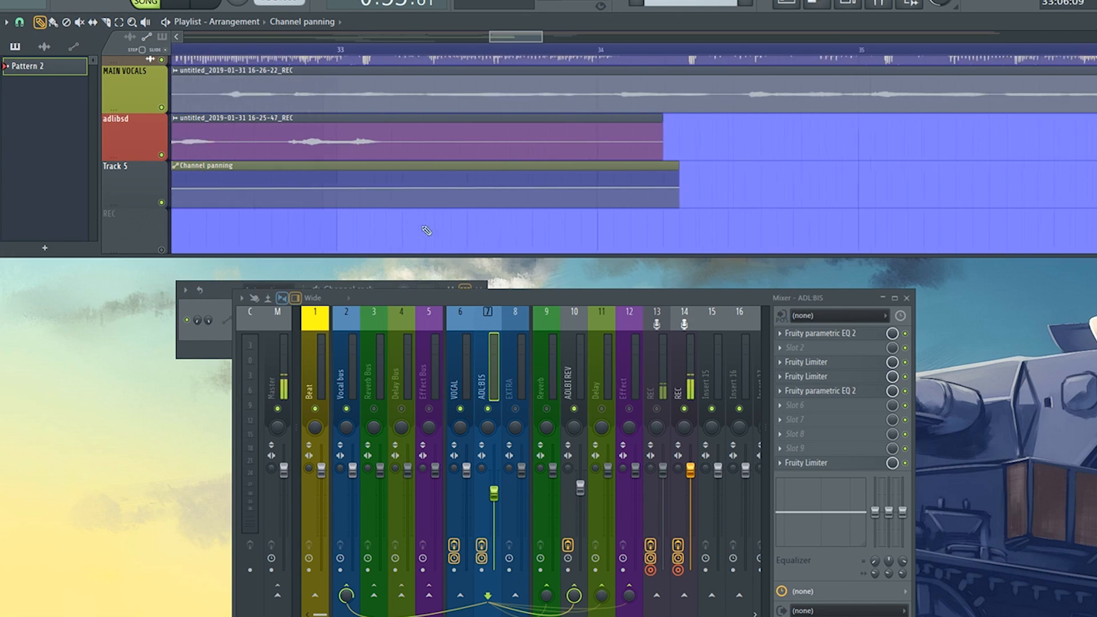
scroll(686, 148, "left", 2)
right_click(717, 166)
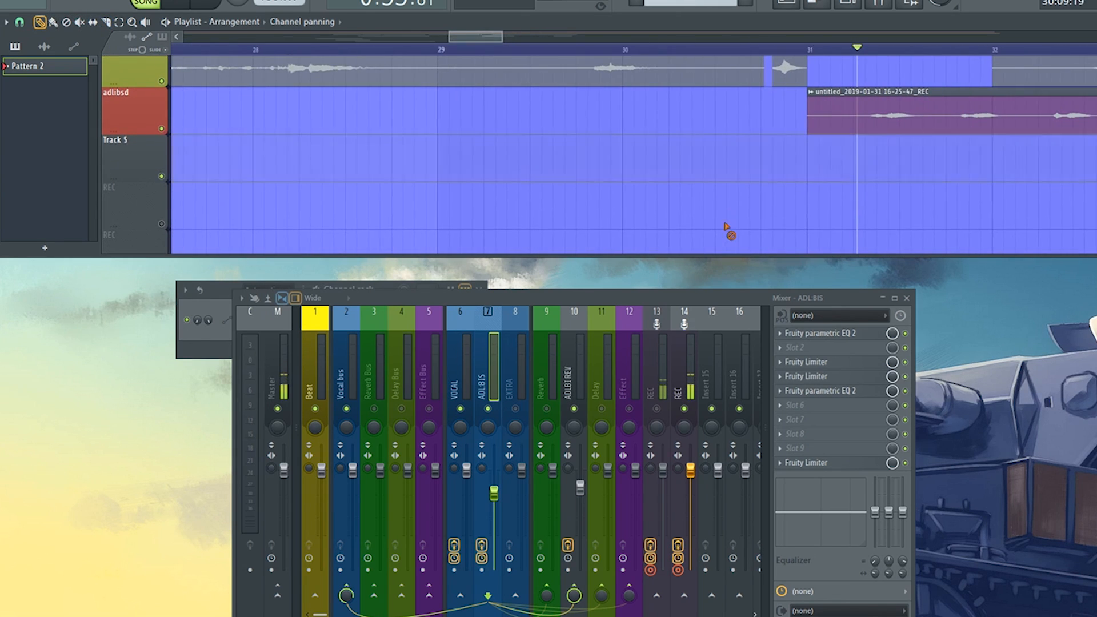
key("ctrl+z")
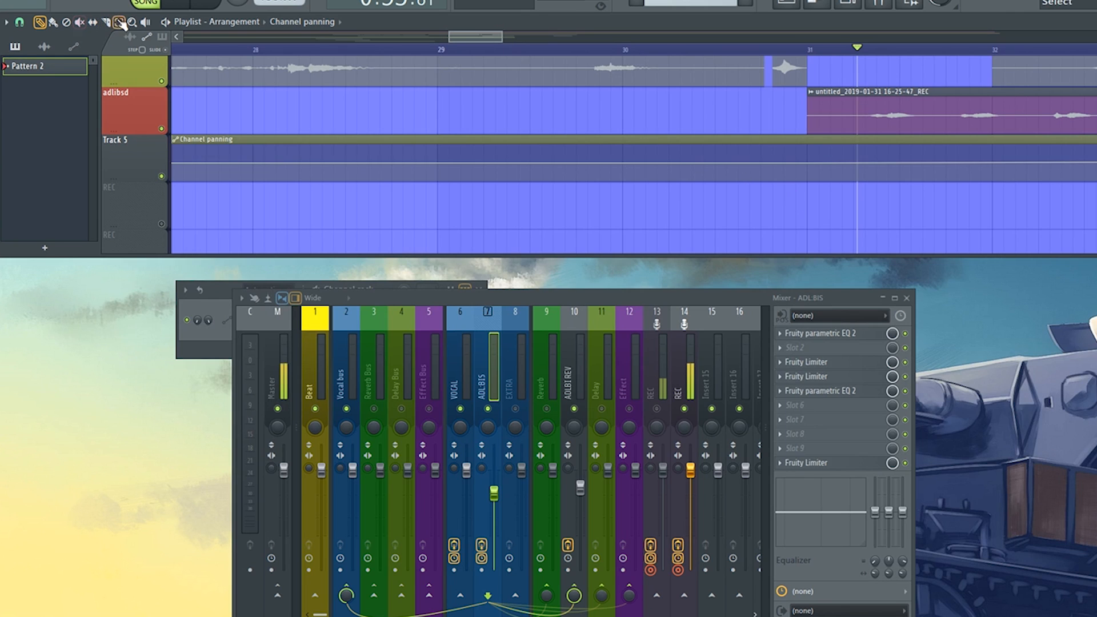
Slice the Channel panning clip just before bar 31 and delete the part ahead of the adlib clip.
scroll(803, 178, "up", 4)
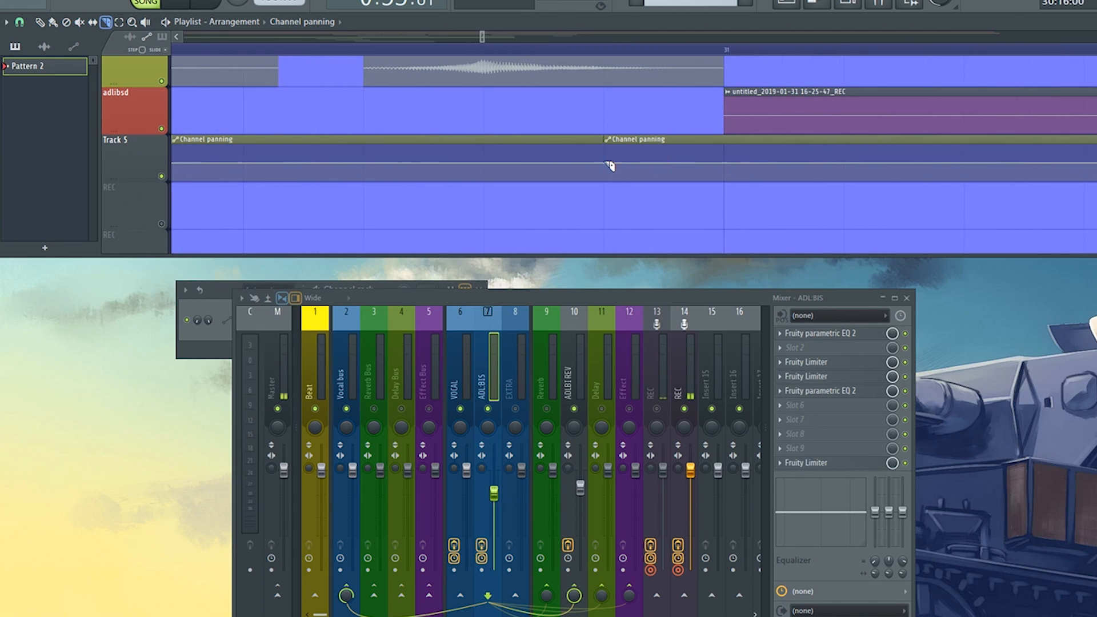
left_click(39, 21)
right_click(473, 165)
scroll(743, 213, "down", 3)
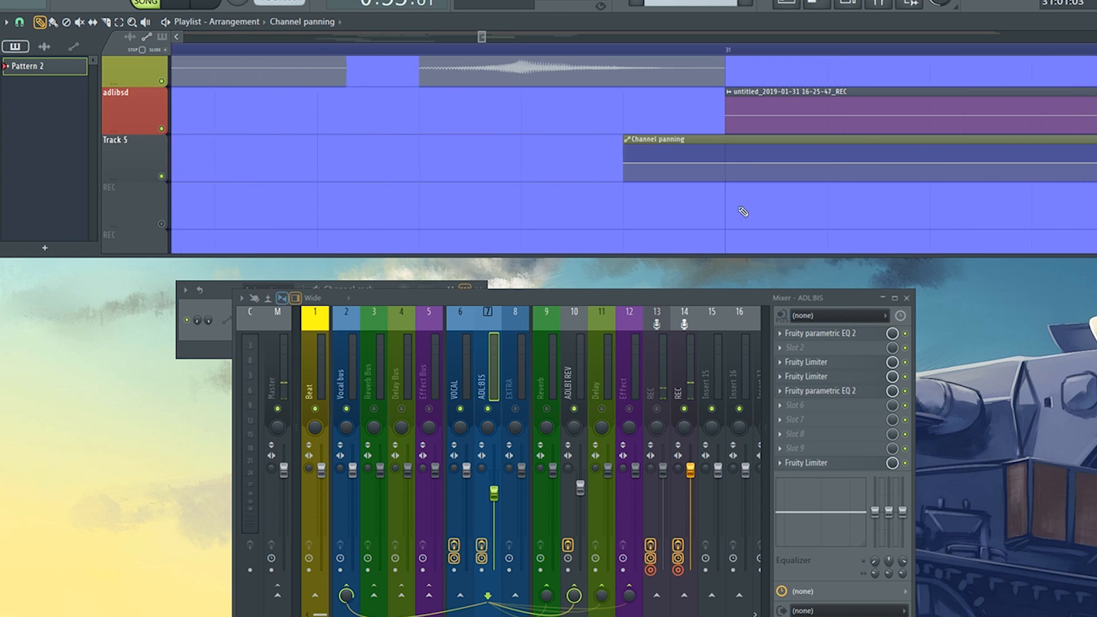
Add panning automation points on both sides of the first adlib phrase after bar 31 and a raised peak point between them.
scroll(730, 171, "up", 3)
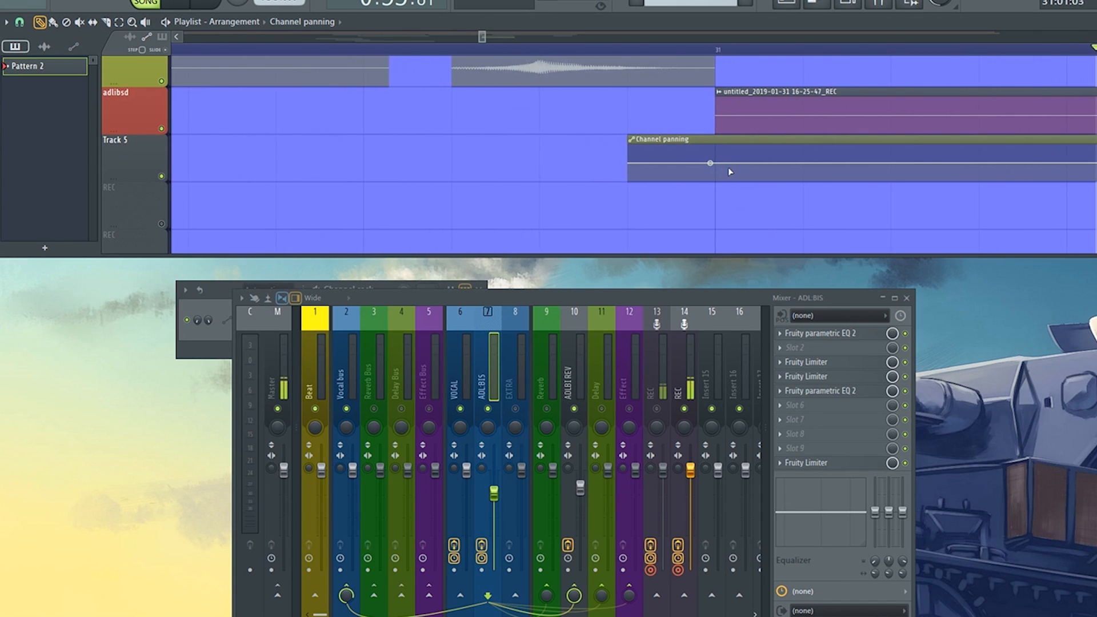
scroll(769, 186, "down", 2)
scroll(820, 206, "down", 3)
left_click_drag(725, 195, 404, 195)
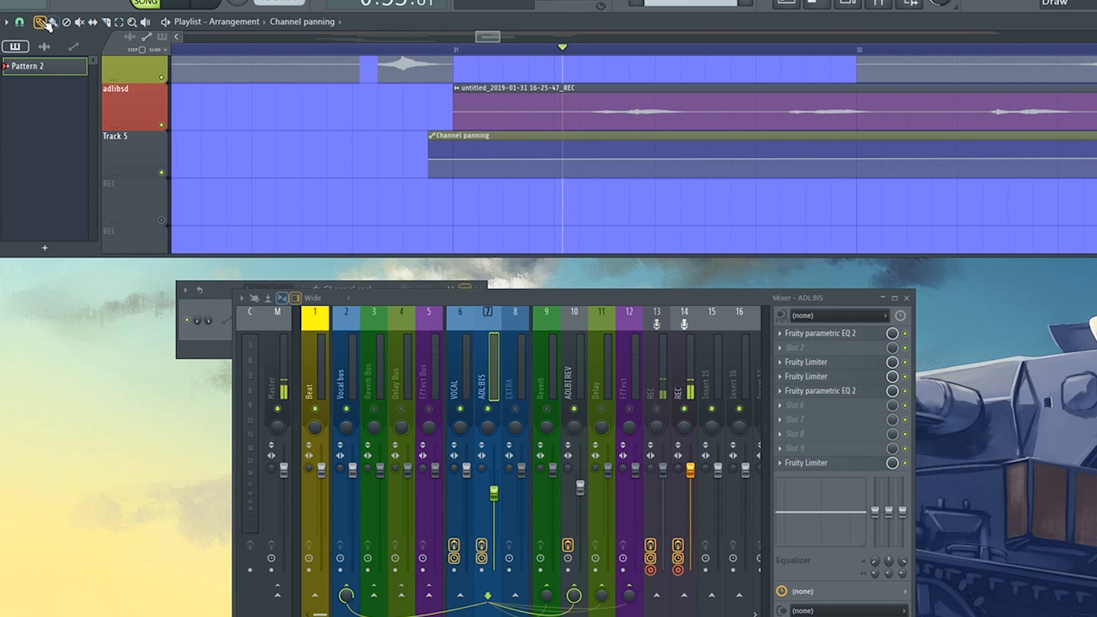
right_click(578, 159)
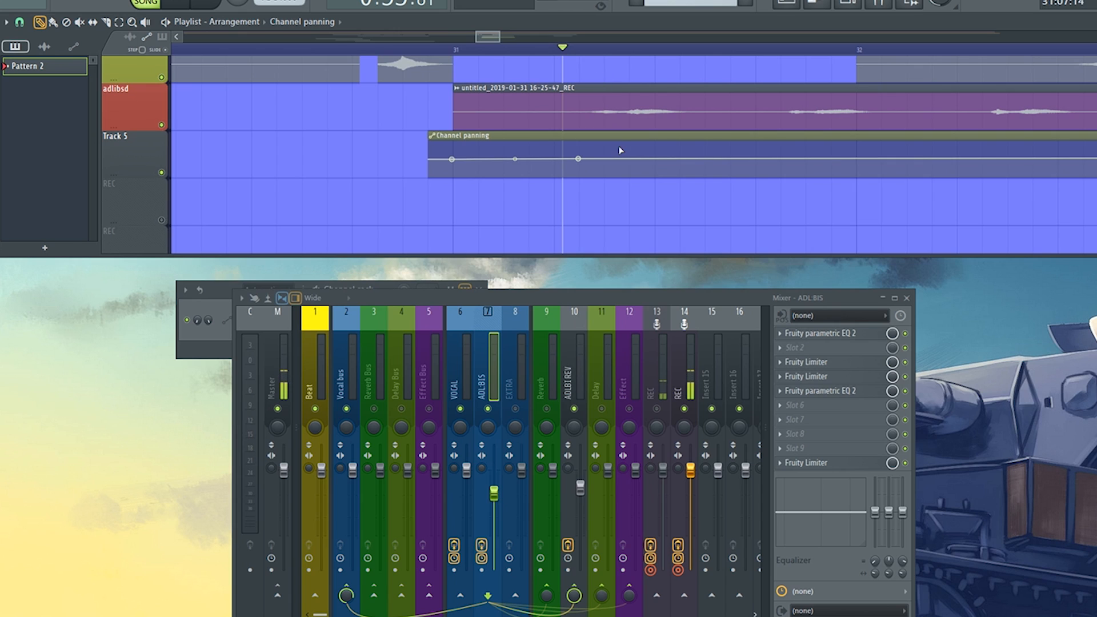
right_click(702, 160)
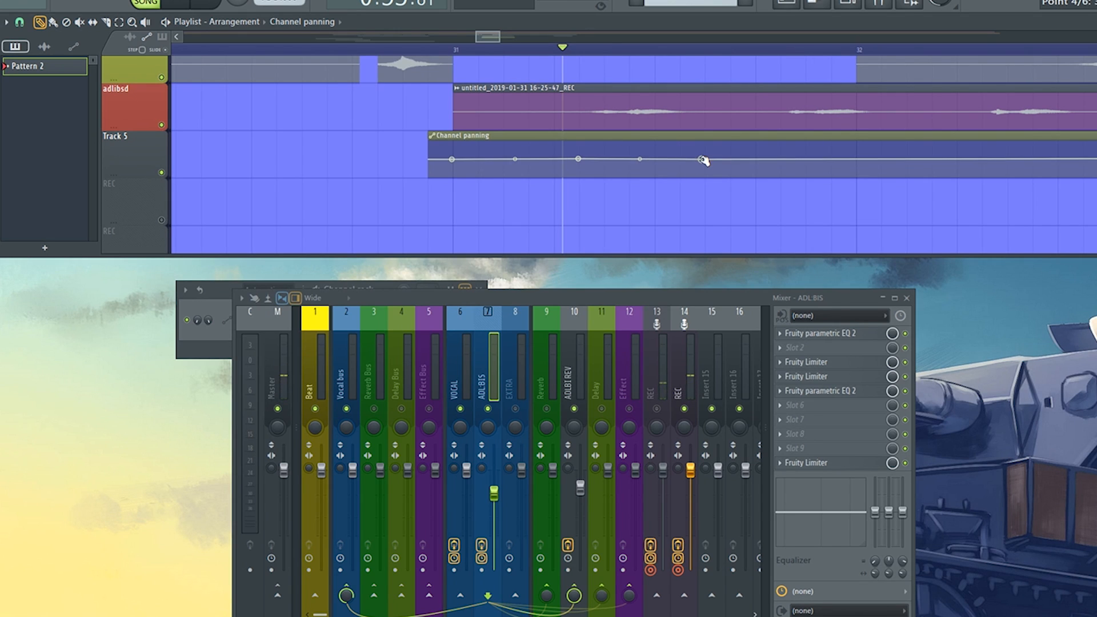
right_click(613, 143)
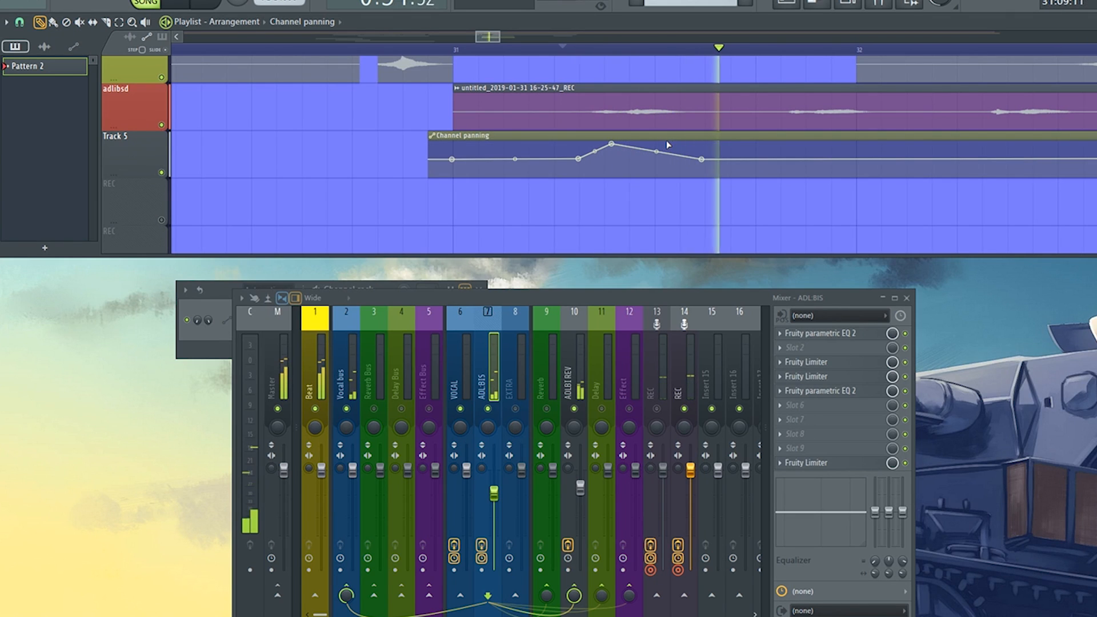
Add panning points around the second adlib phrase before bar 32 with a fully lowered point between them, and play the section back.
scroll(714, 186, "right", 5)
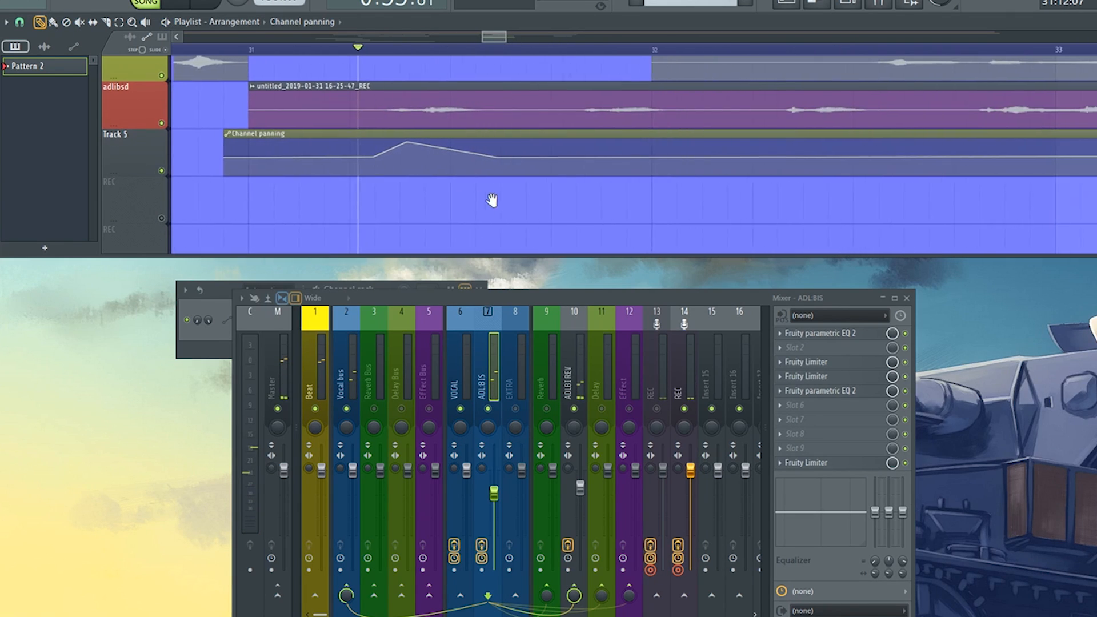
right_click(538, 158)
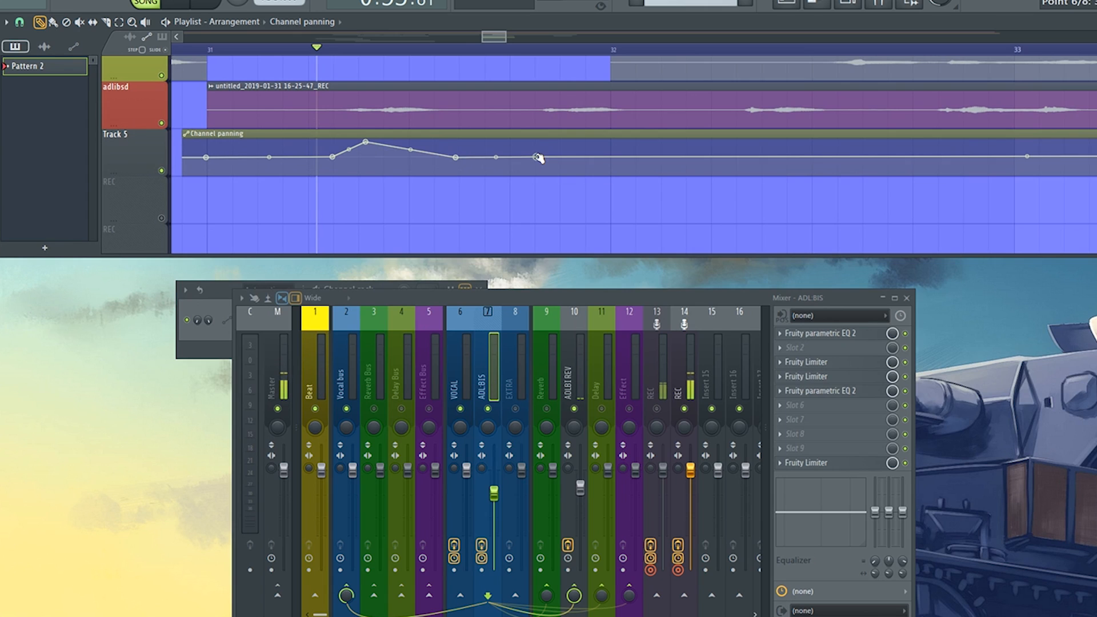
right_click(649, 157)
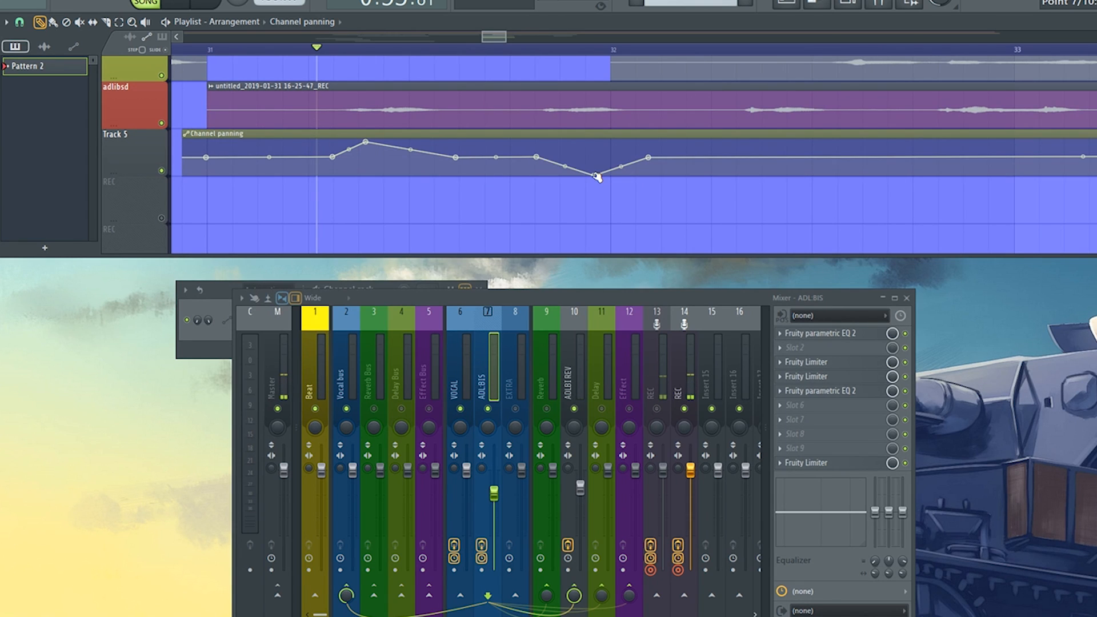
key("space")
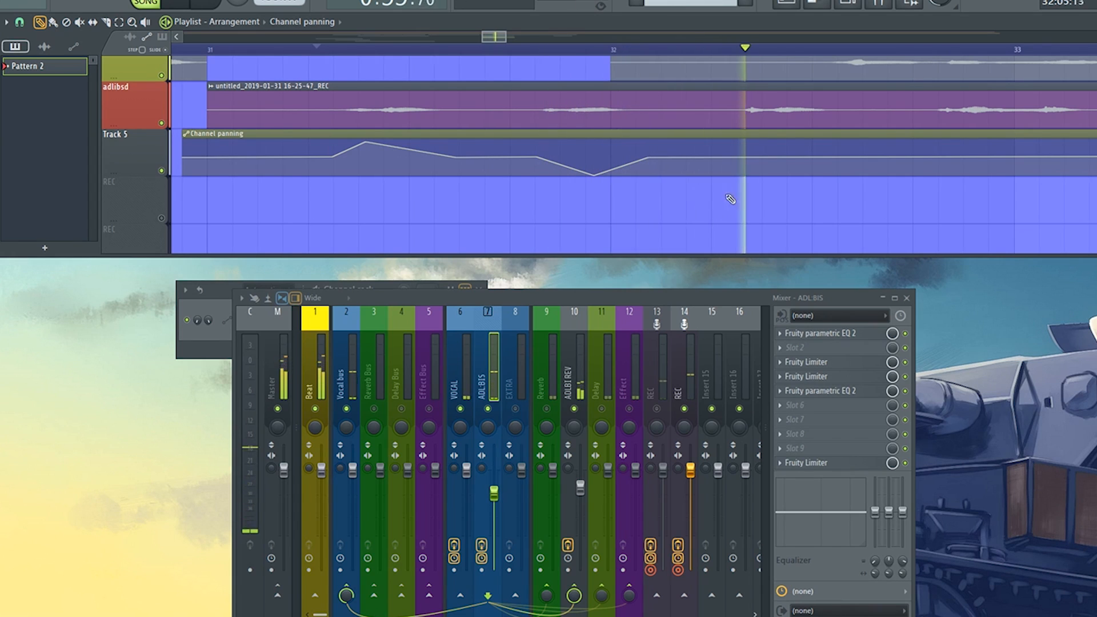
key("space")
Add panning points around the third adlib phrase after bar 32 with a raised peak point between them, and play the section back.
scroll(608, 213, "right", 3)
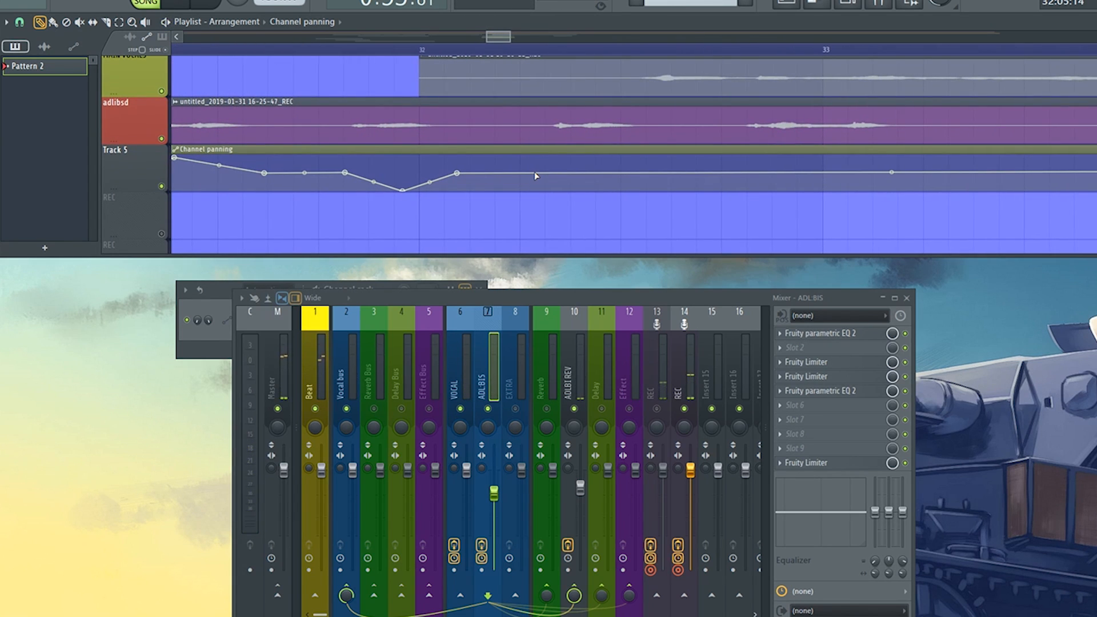
right_click(536, 172)
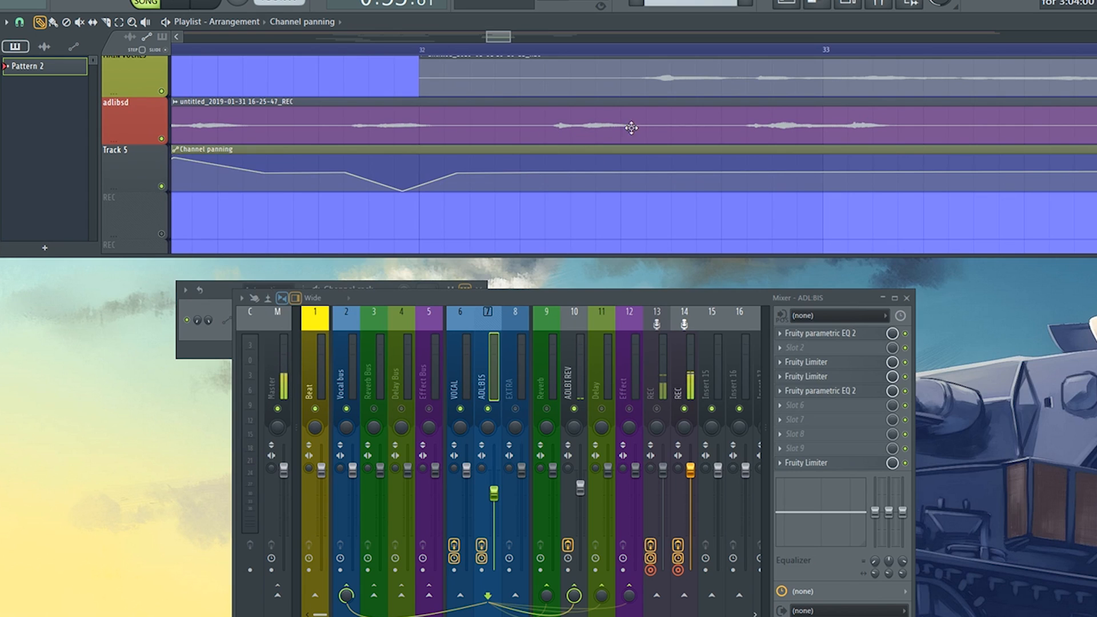
right_click(658, 174)
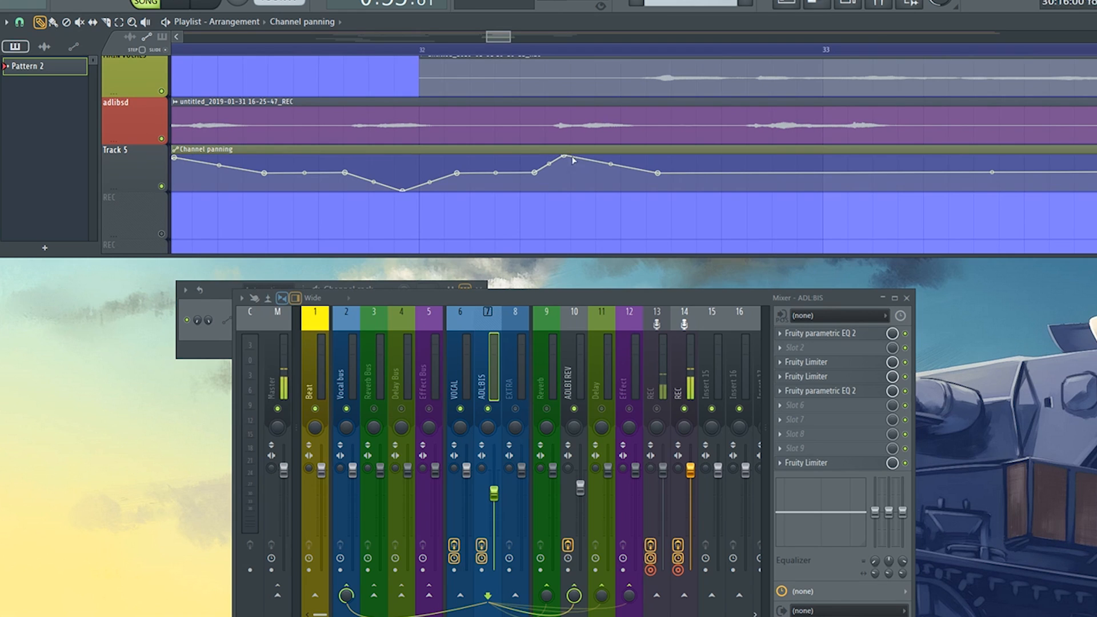
key("space")
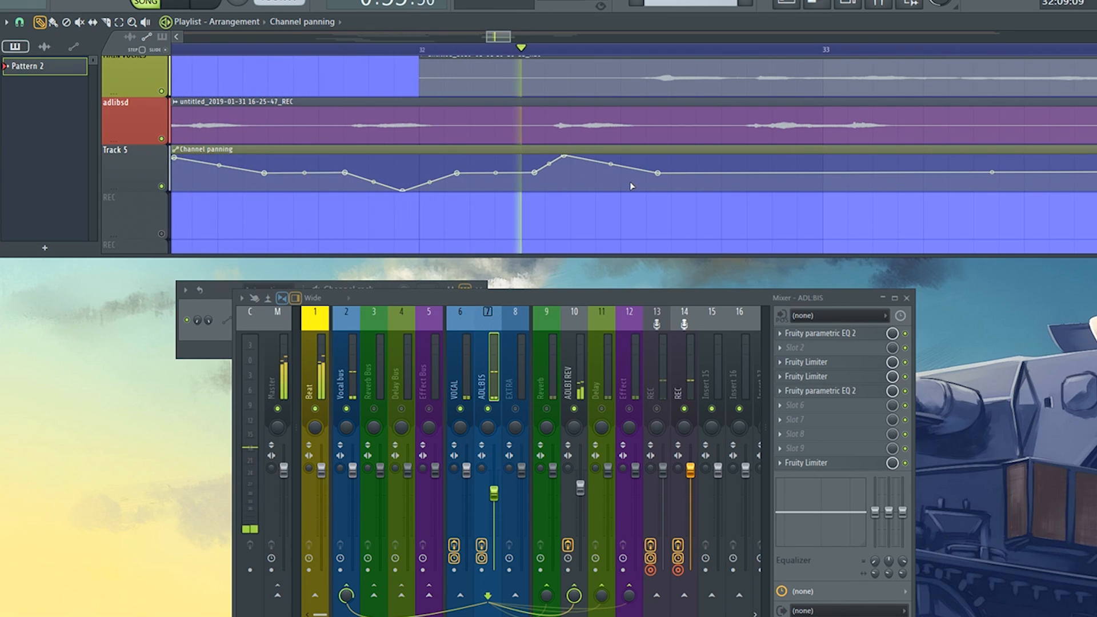
key("space")
Play the arrangement from bar 31 to check the panning movement across the adlib clip.
scroll(473, 198, "down", 1)
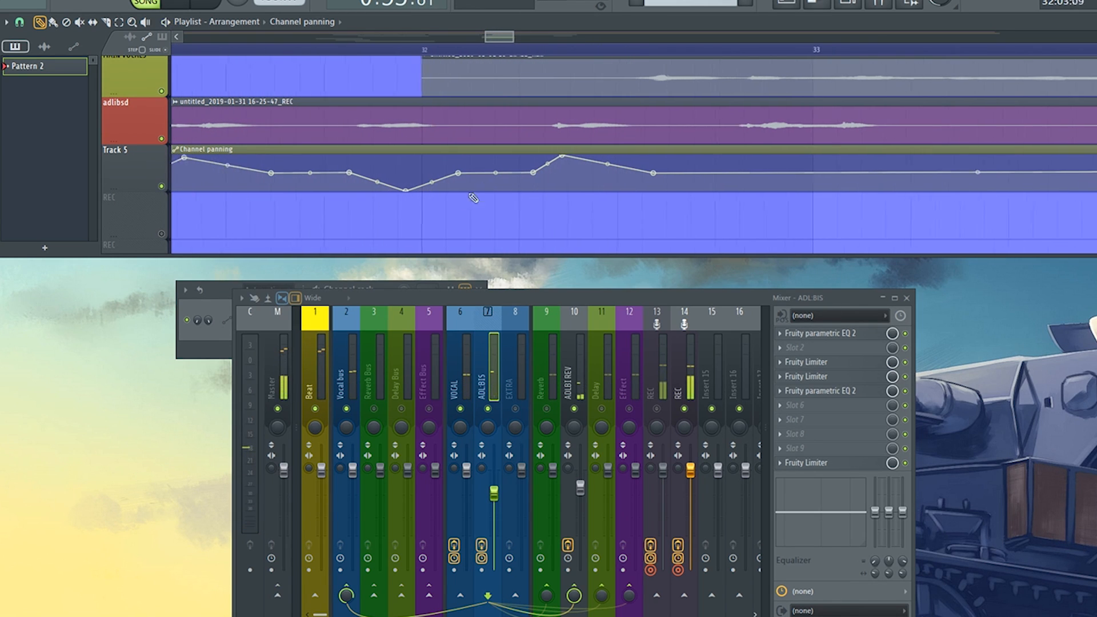
scroll(514, 200, "up", 3)
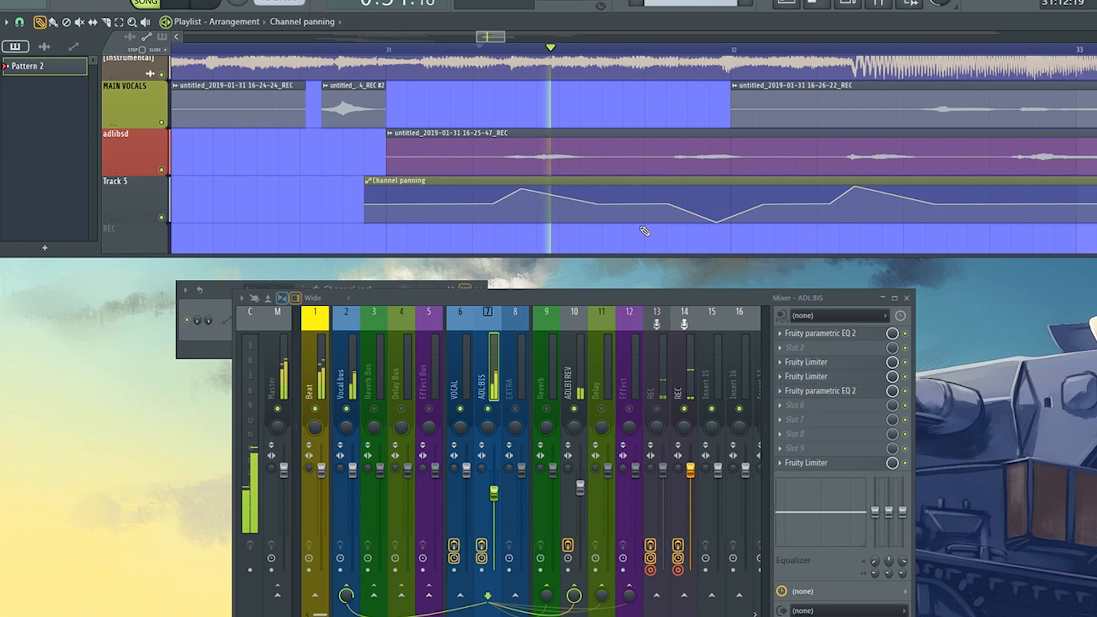
scroll(629, 229, "down", 1)
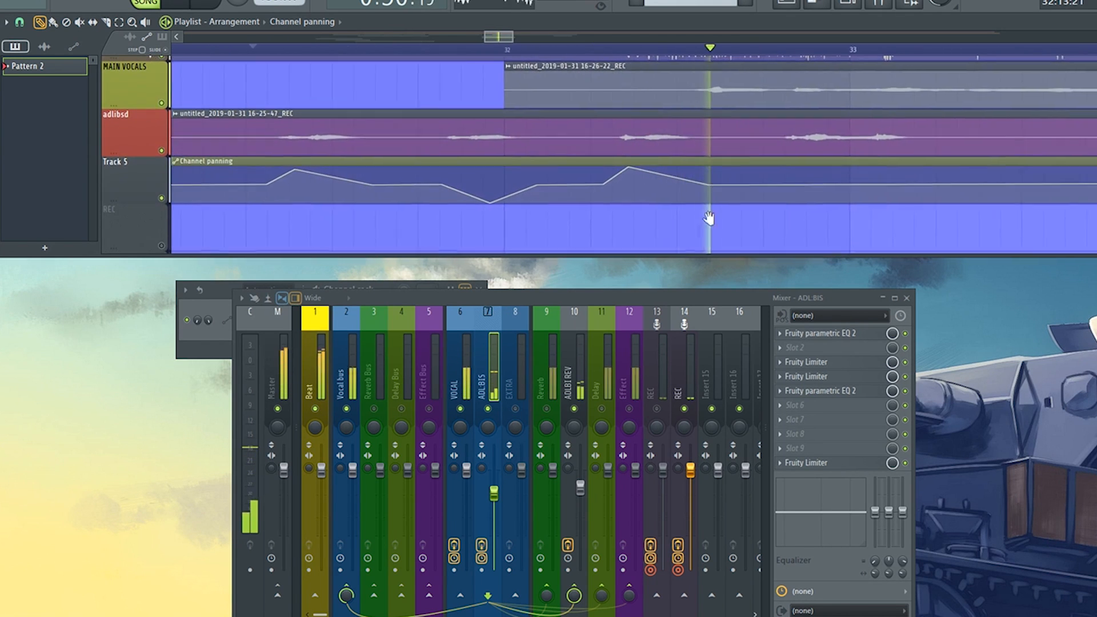
scroll(663, 228, "down", 4)
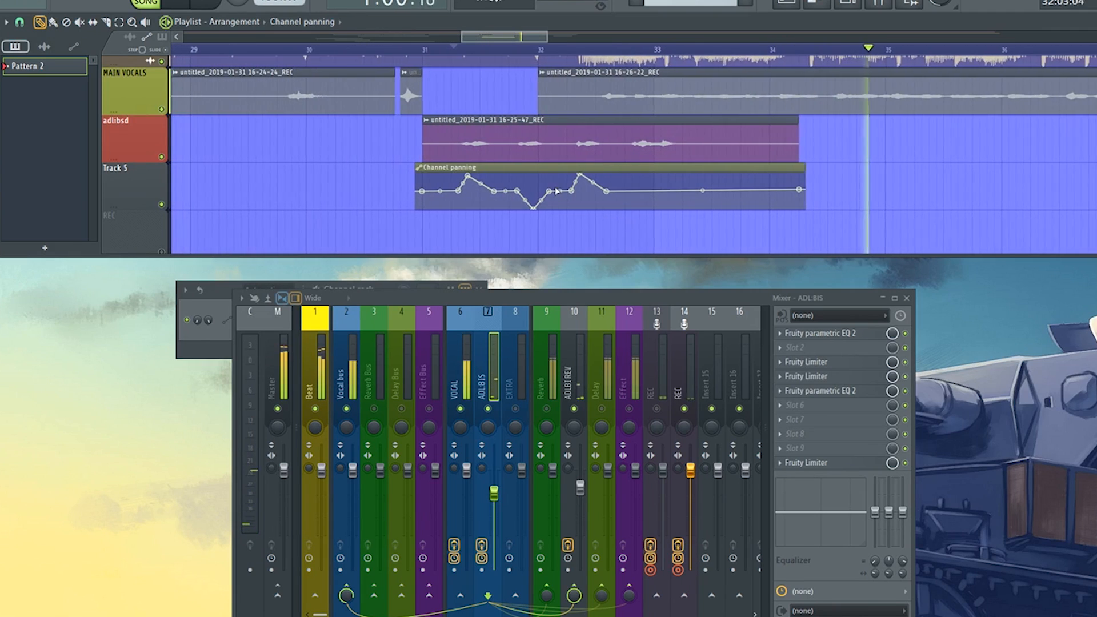
key("space")
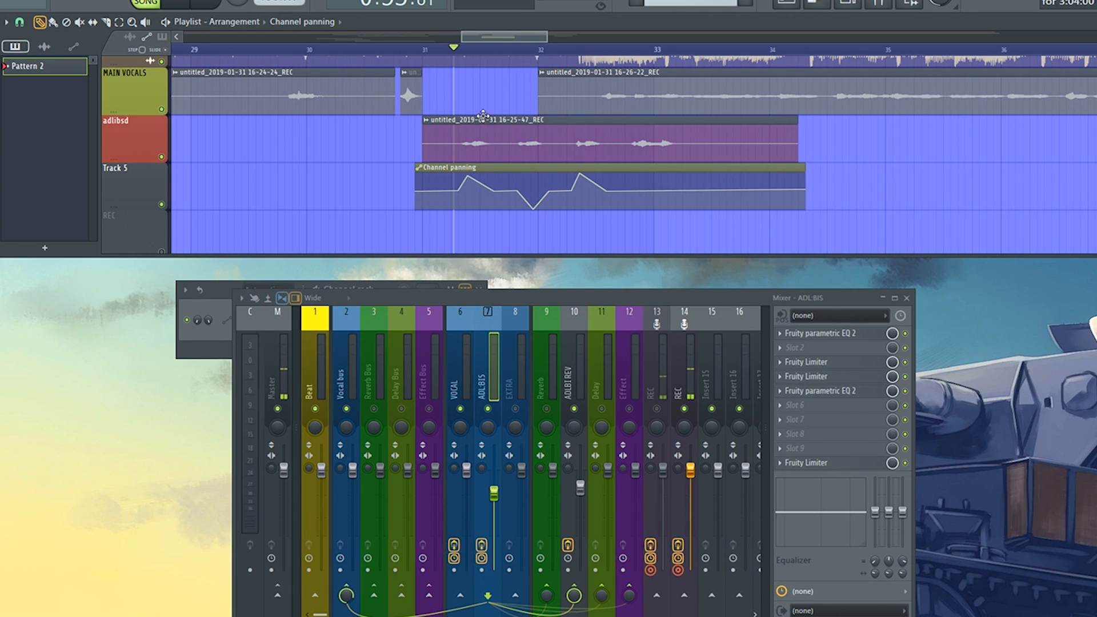
left_click(433, 53)
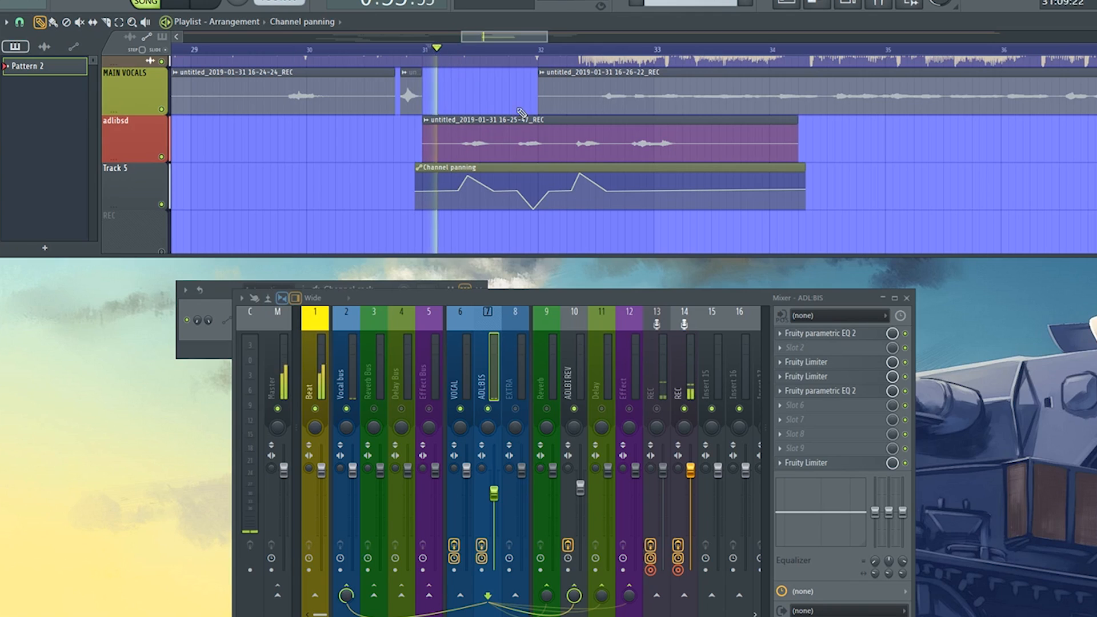
scroll(743, 201, "down", 4)
scroll(726, 212, "down", 2)
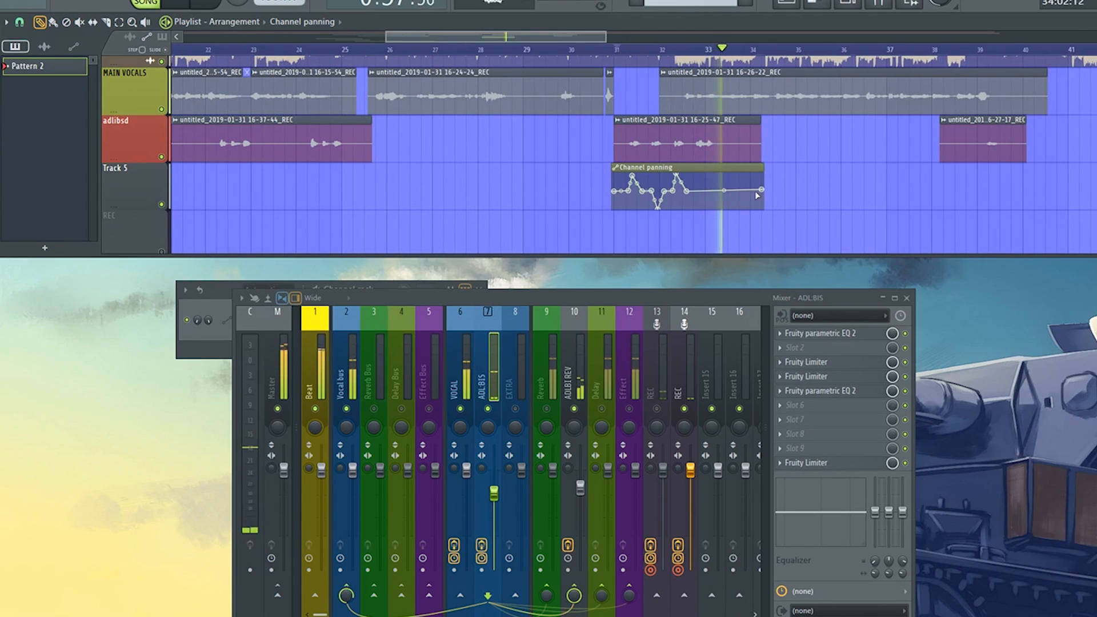
mouse_move(764, 193)
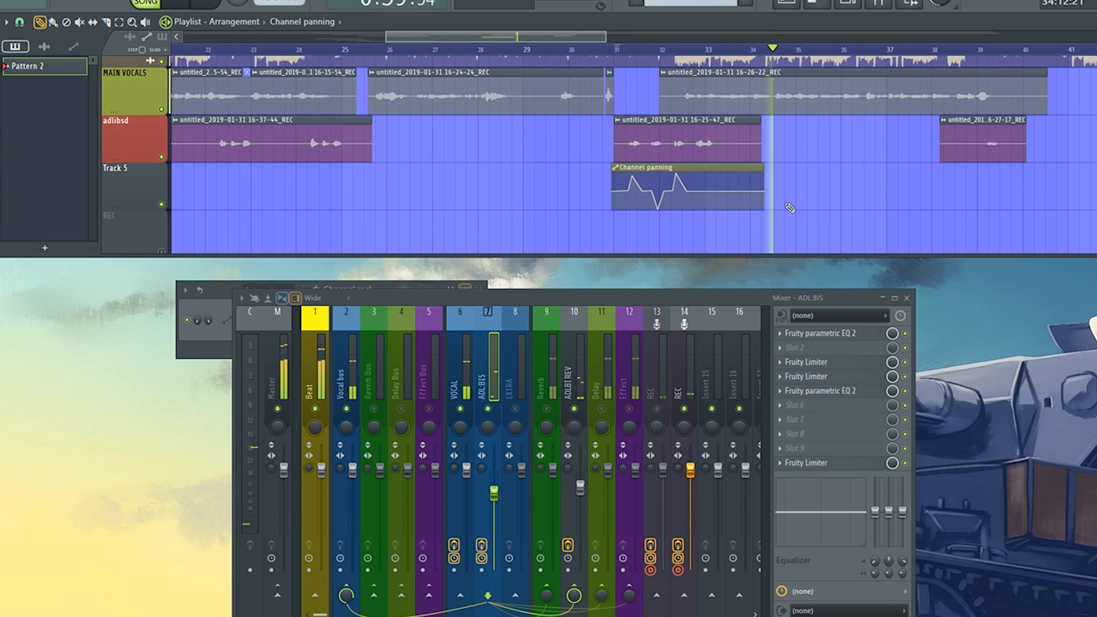
scroll(783, 198, "down", 4)
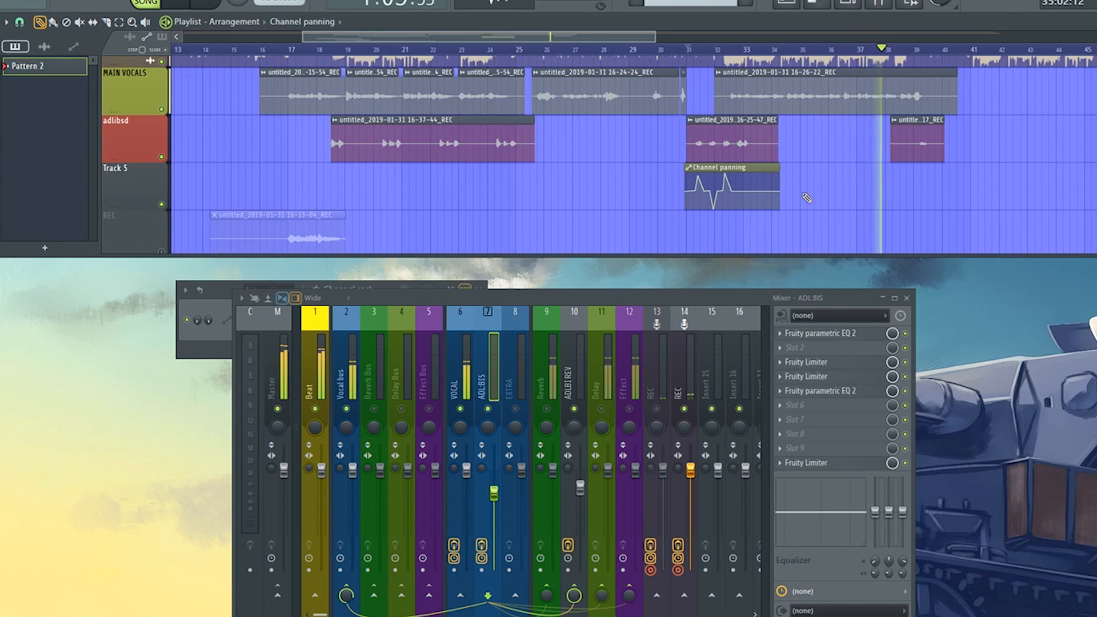
key("space")
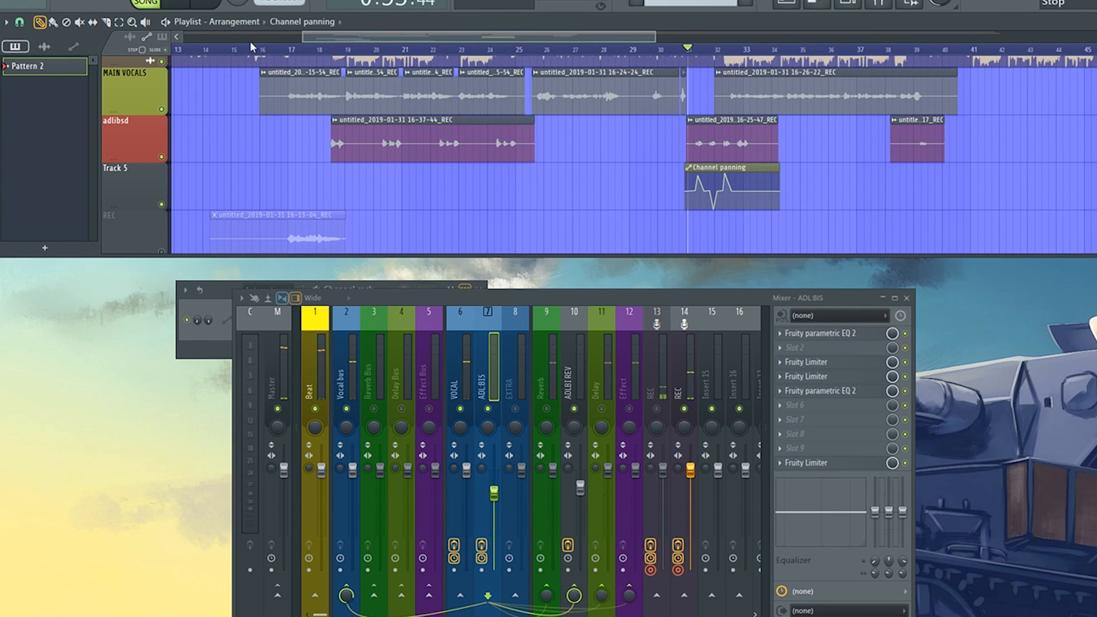
Play the arrangement from about bar 16 to check how the adlibs sit behind the main vocals.
left_click(280, 59)
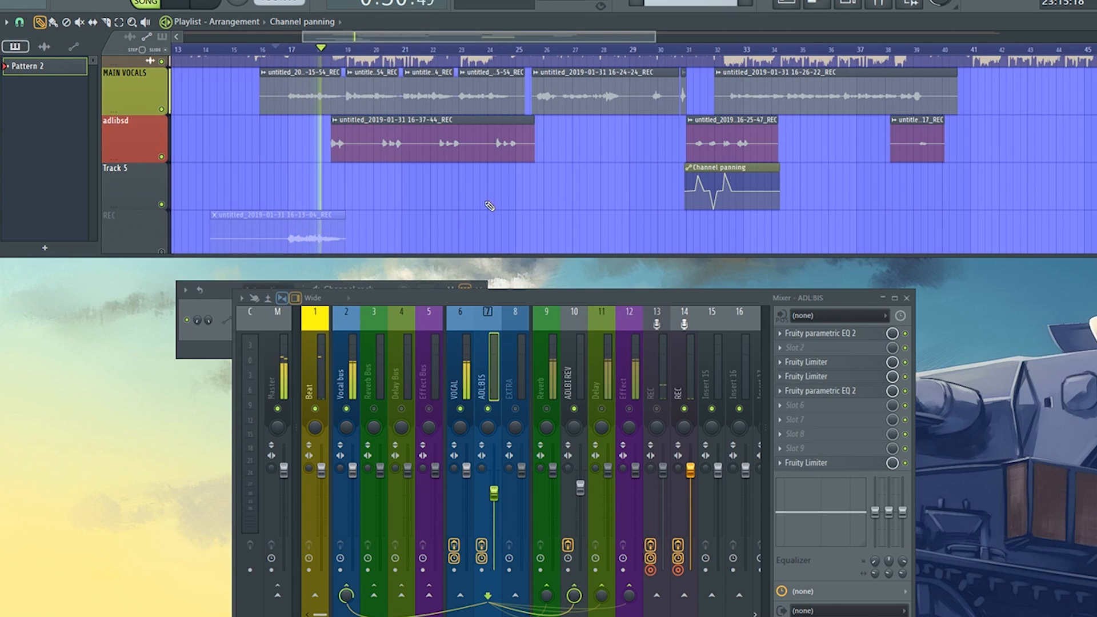
scroll(466, 214, "down", 3)
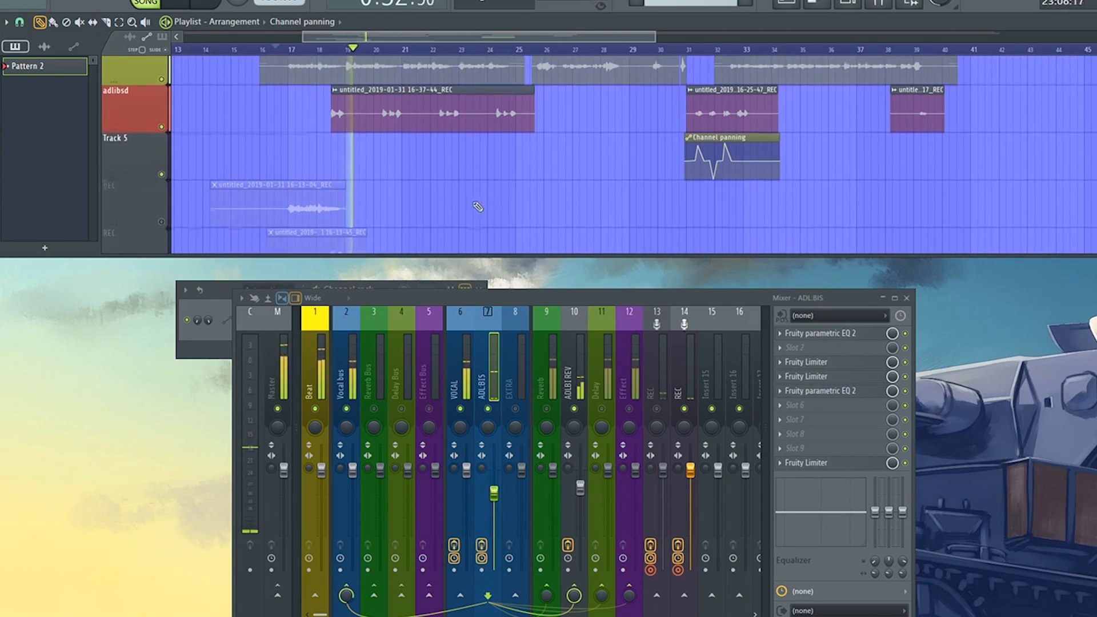
scroll(553, 207, "up", 3)
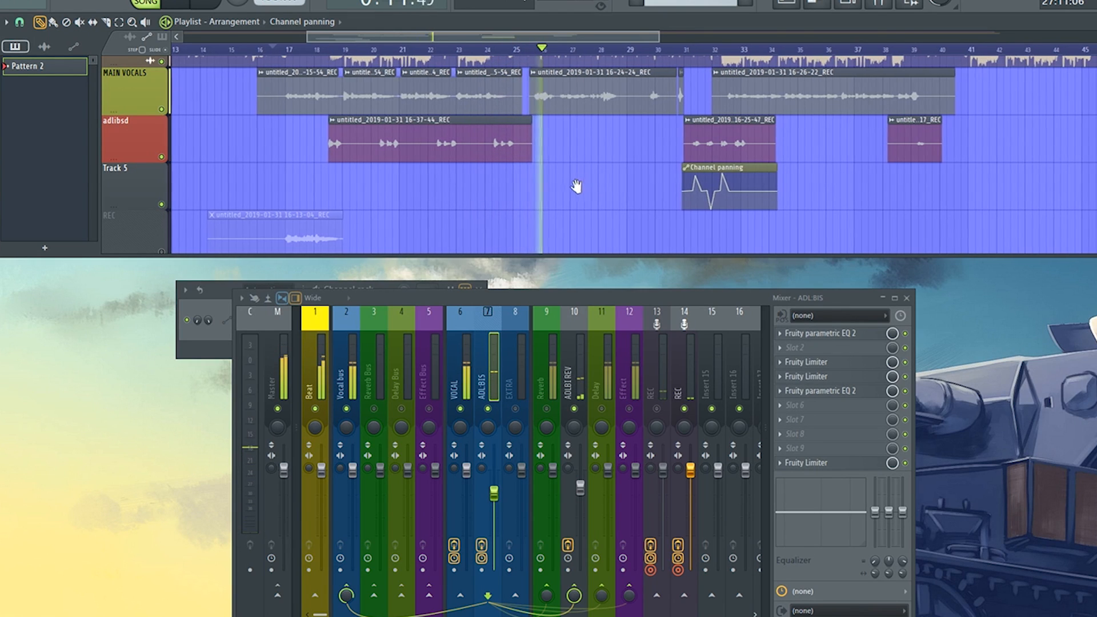
left_click_drag(578, 184, 562, 199)
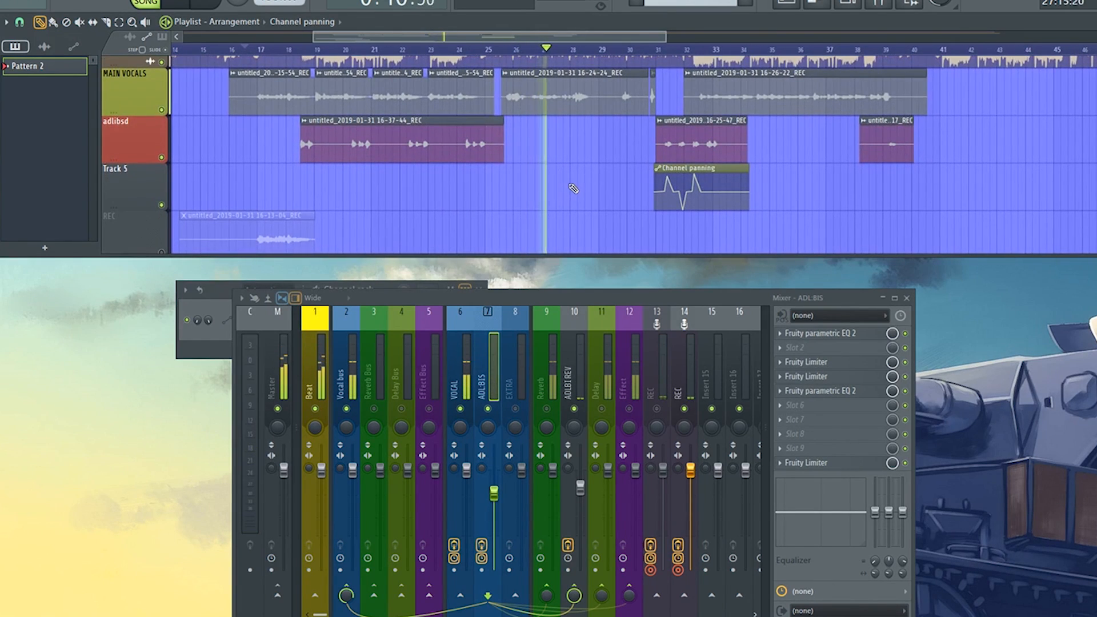
scroll(571, 186, "down", 2)
scroll(576, 187, "down", 3)
scroll(593, 183, "up", 5)
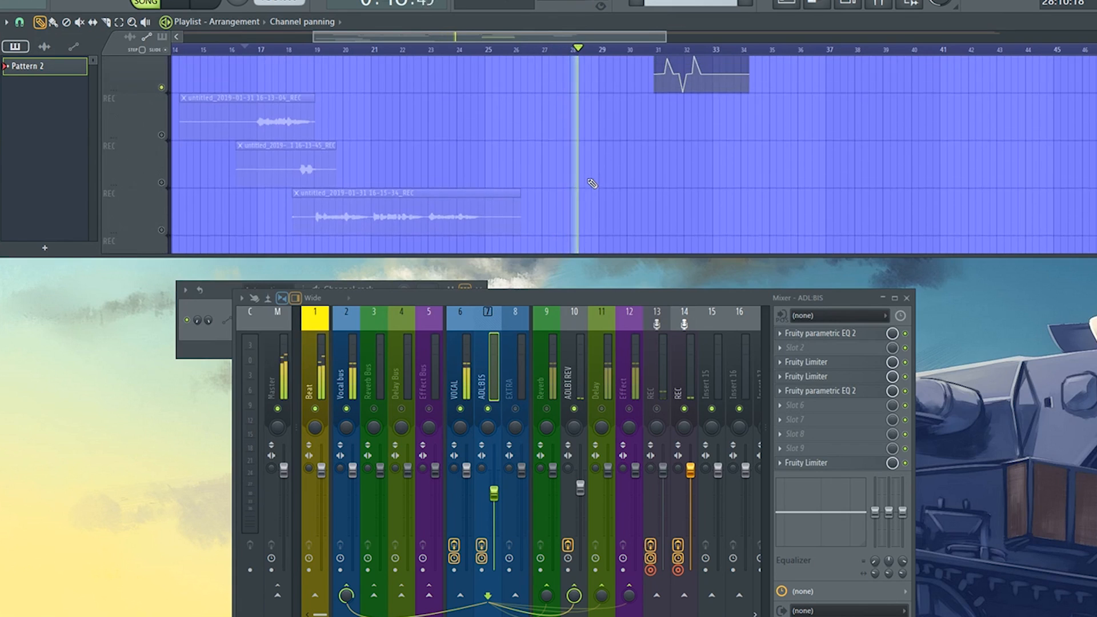
scroll(596, 188, "up", 1)
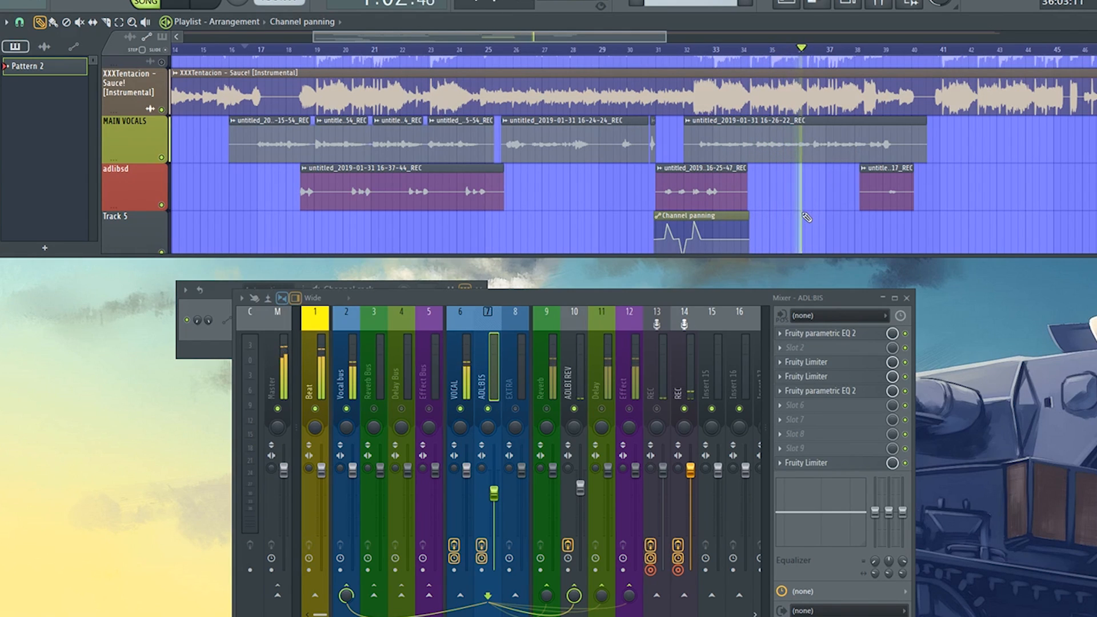
key("space")
scroll(594, 192, "down", 2)
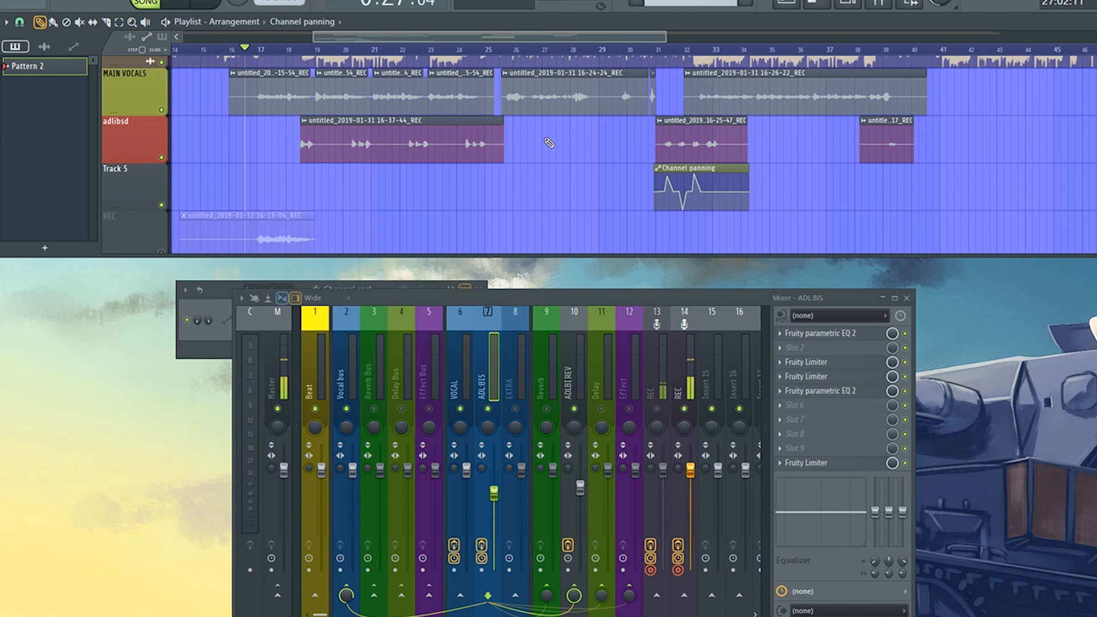
scroll(239, 138, "up", 7)
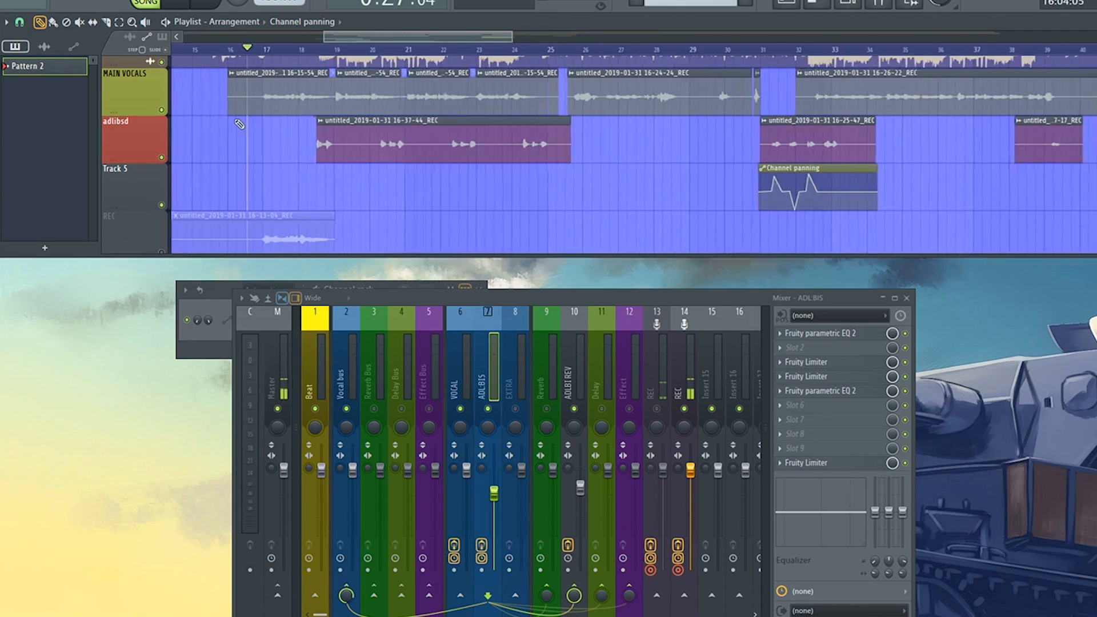
Play the section before bar 17 with the ADLIBS insert muted, and select the VOCAL insert.
scroll(338, 145, "up", 1)
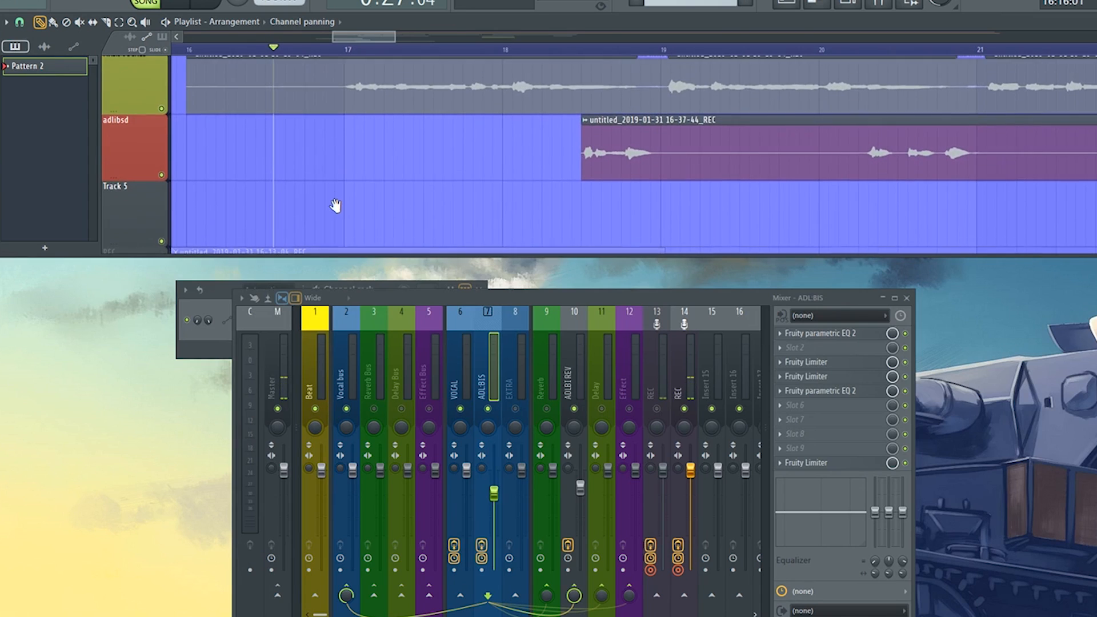
scroll(335, 206, "up", 3)
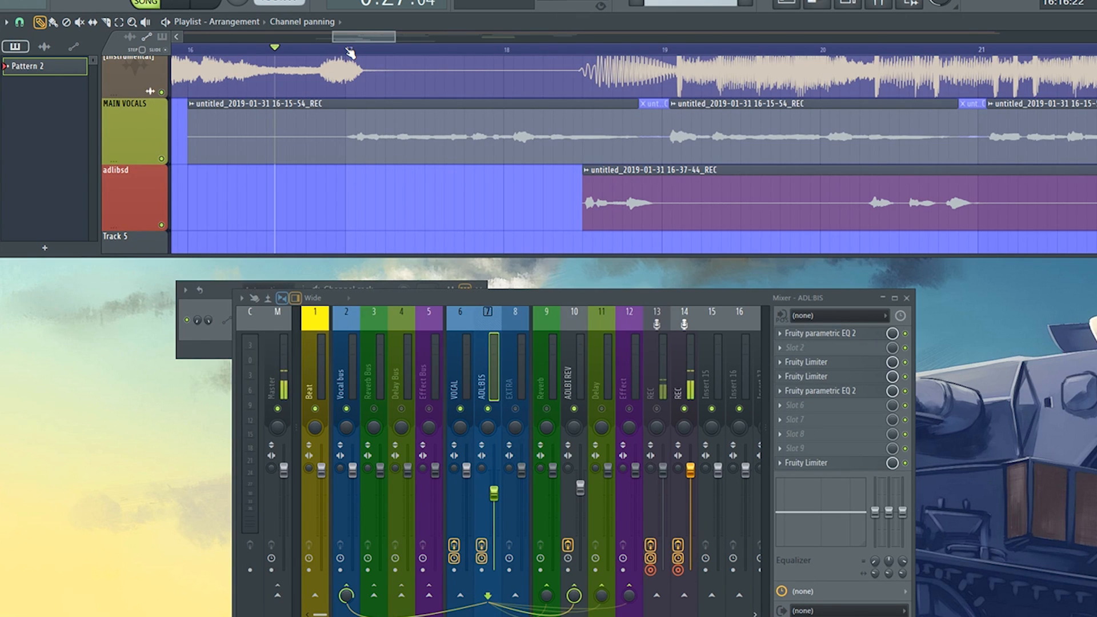
key("space")
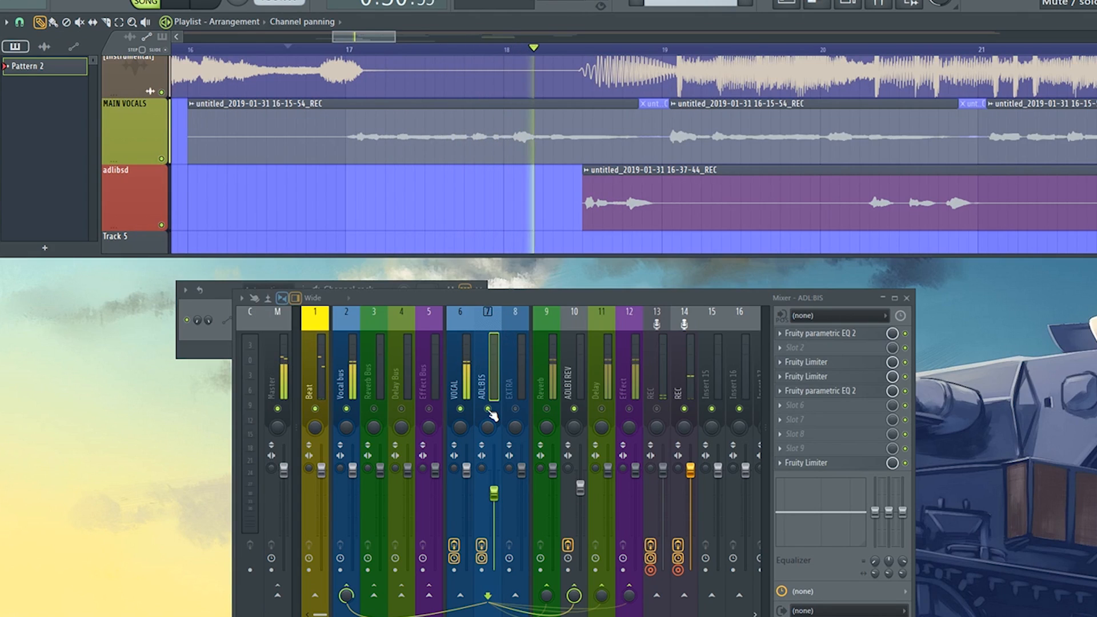
left_click(464, 389)
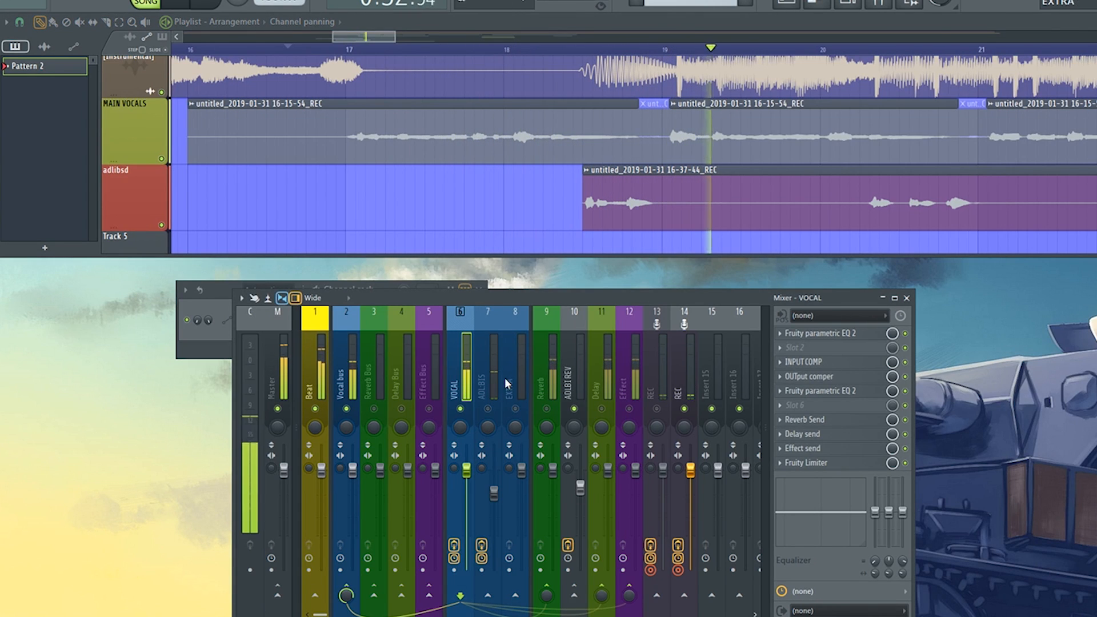
key("space")
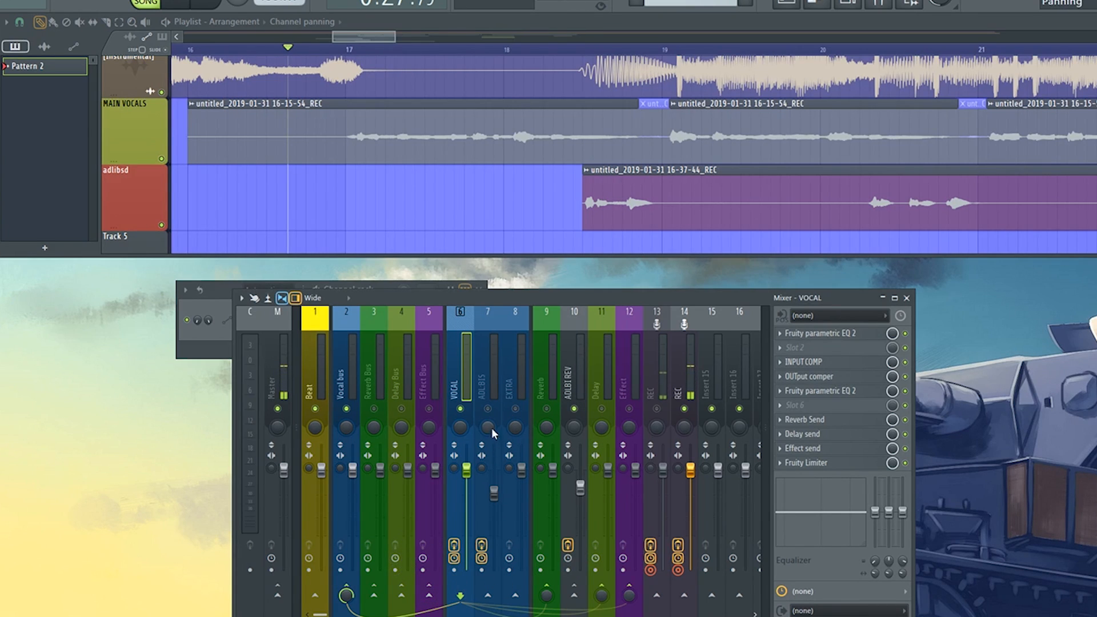
Unmute the Reverb insert, load Fruity Reeverb 2 in its first slot and lower the dry level fully.
left_click(540, 377)
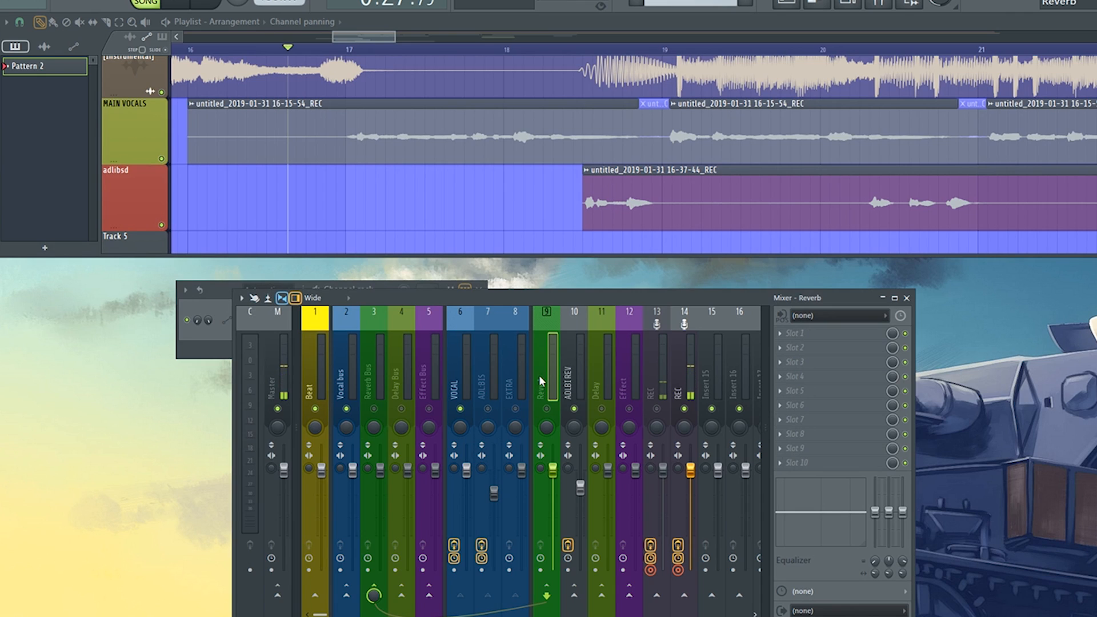
left_click(472, 392)
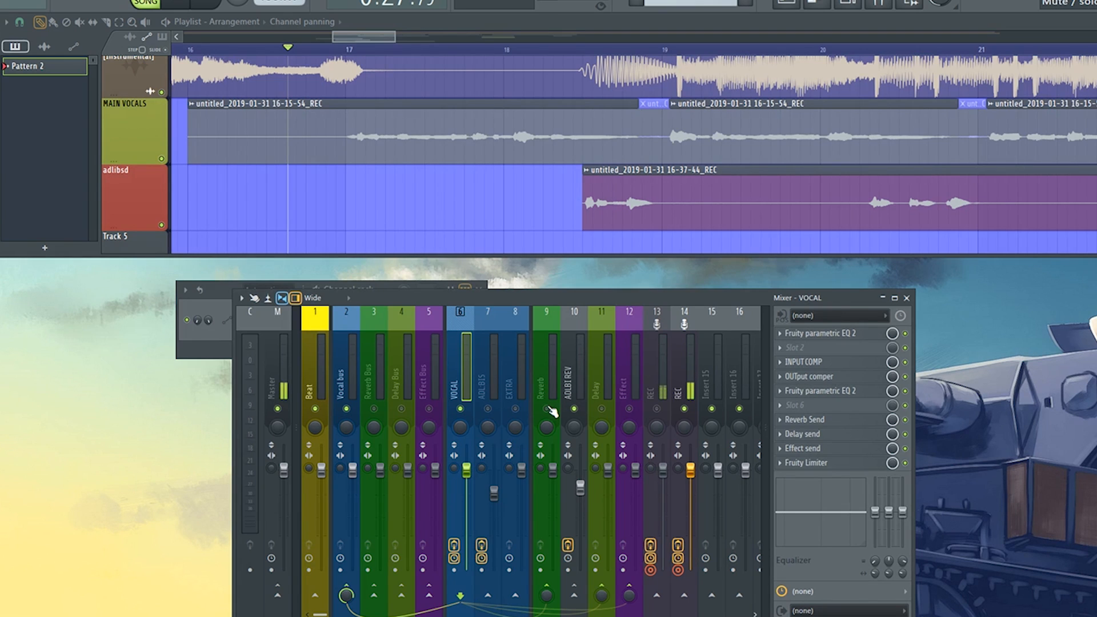
left_click(544, 385)
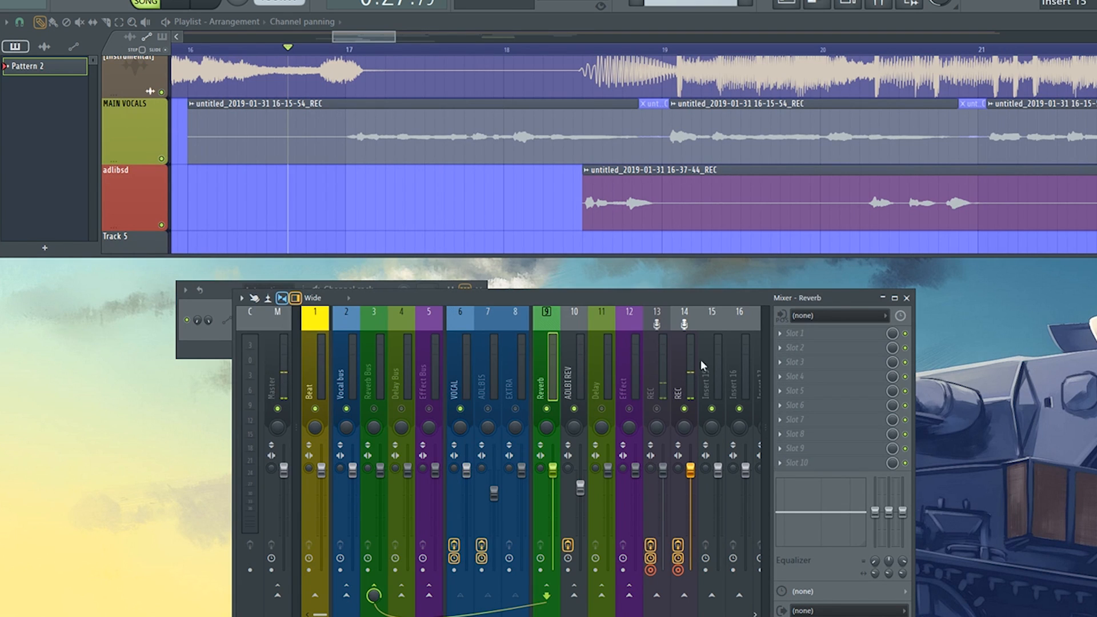
left_click(782, 337)
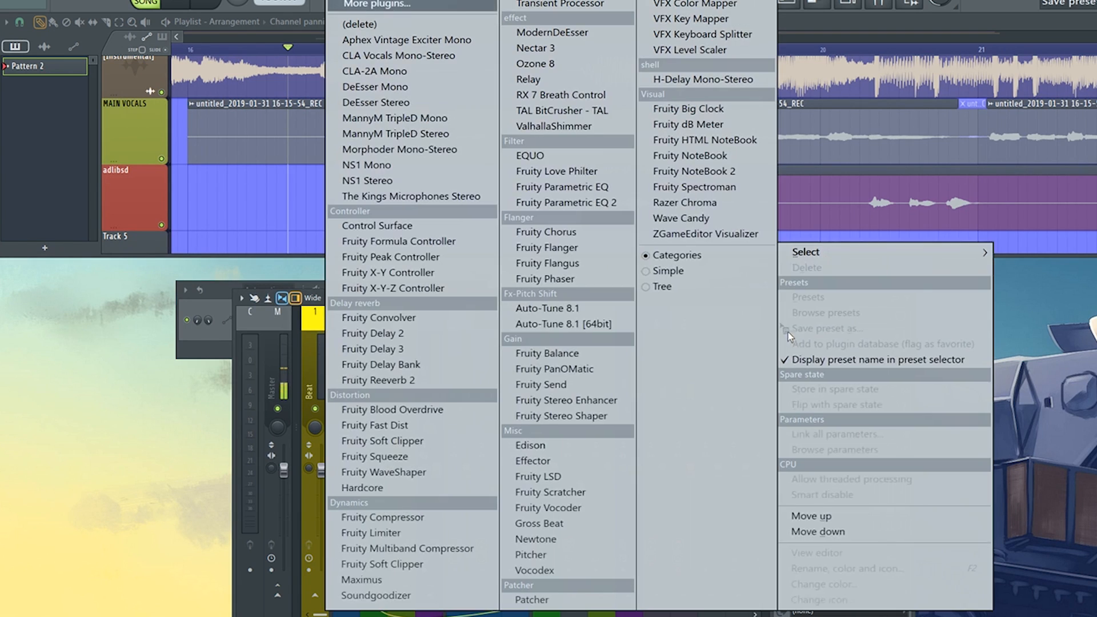
left_click(423, 380)
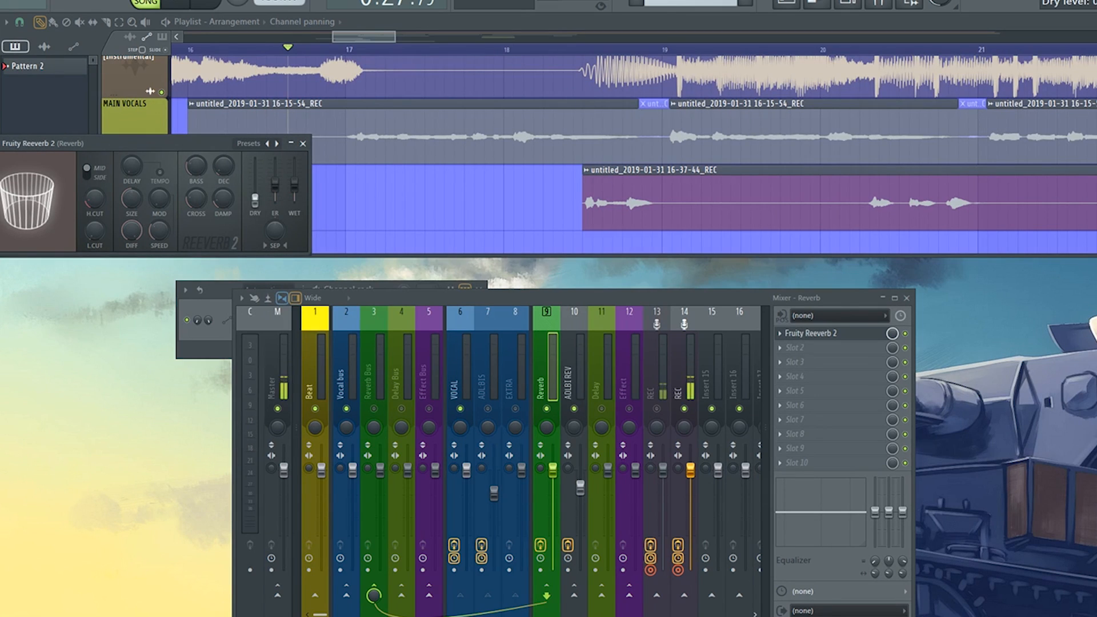
left_click(304, 143)
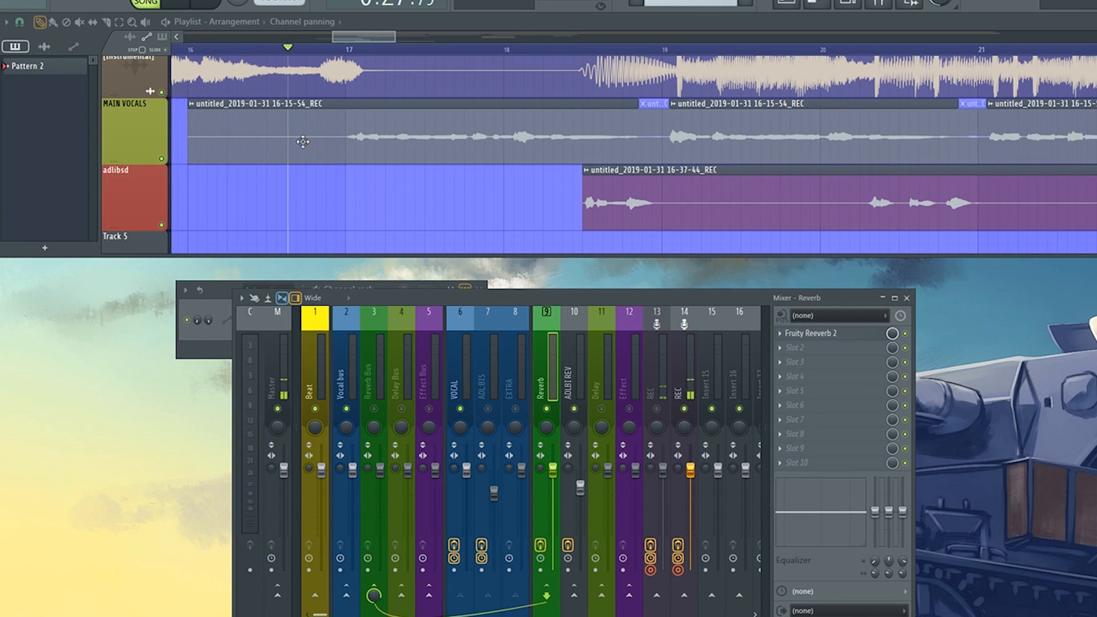
Reopen Fruity Reeverb 2 on the Reverb insert, move its window fully into view, and unmute the Reverb Bus.
left_click(449, 364)
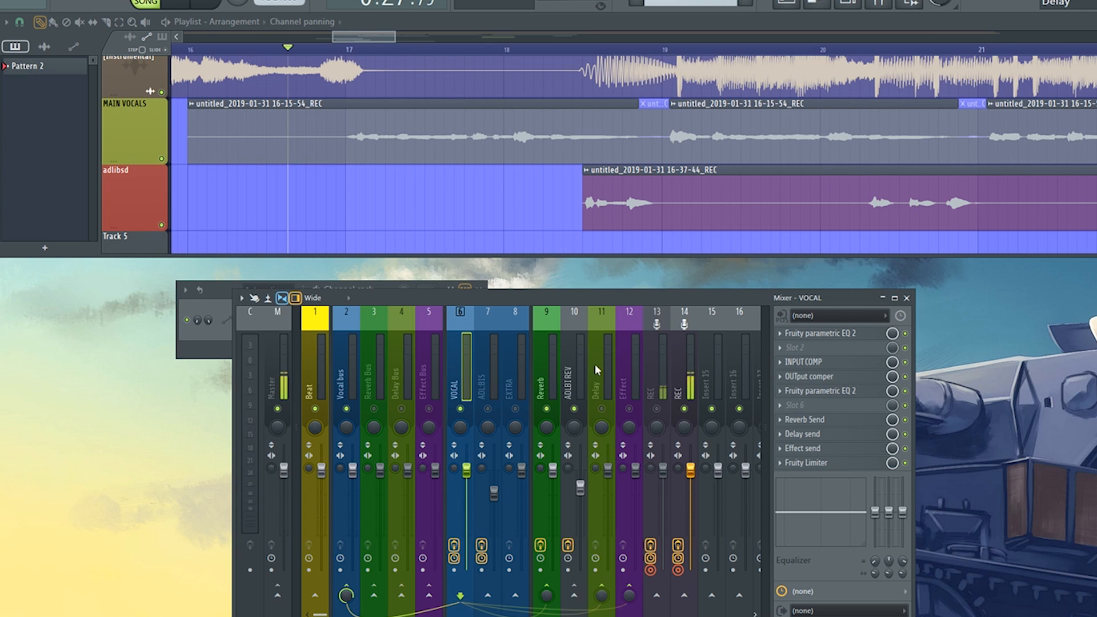
left_click(546, 387)
left_click(829, 337)
left_click_drag(225, 138, 269, 140)
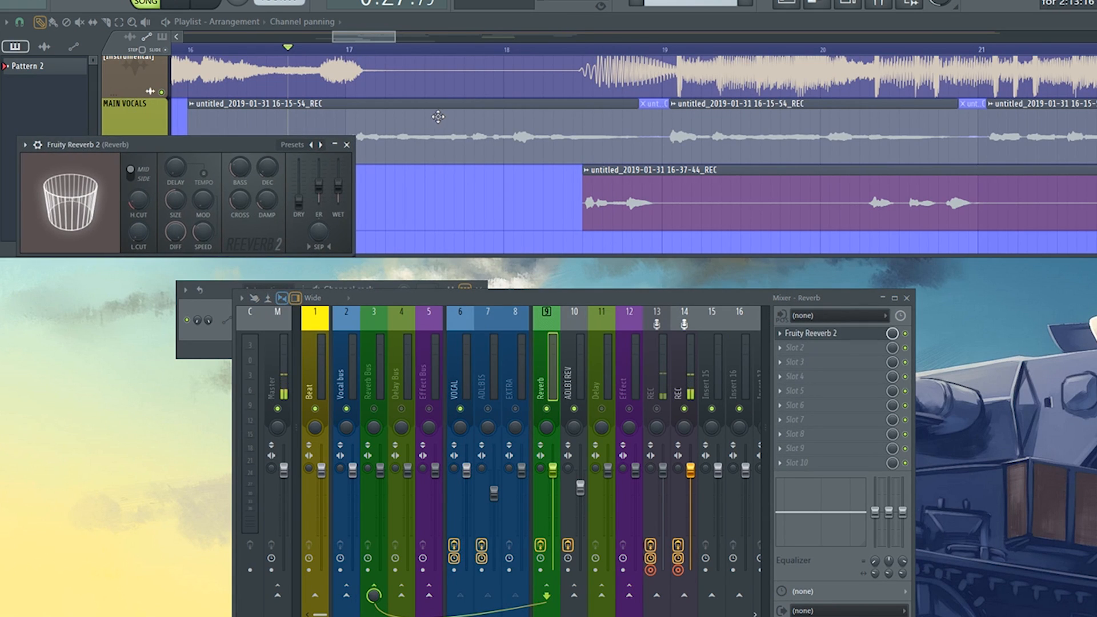
left_click(375, 408)
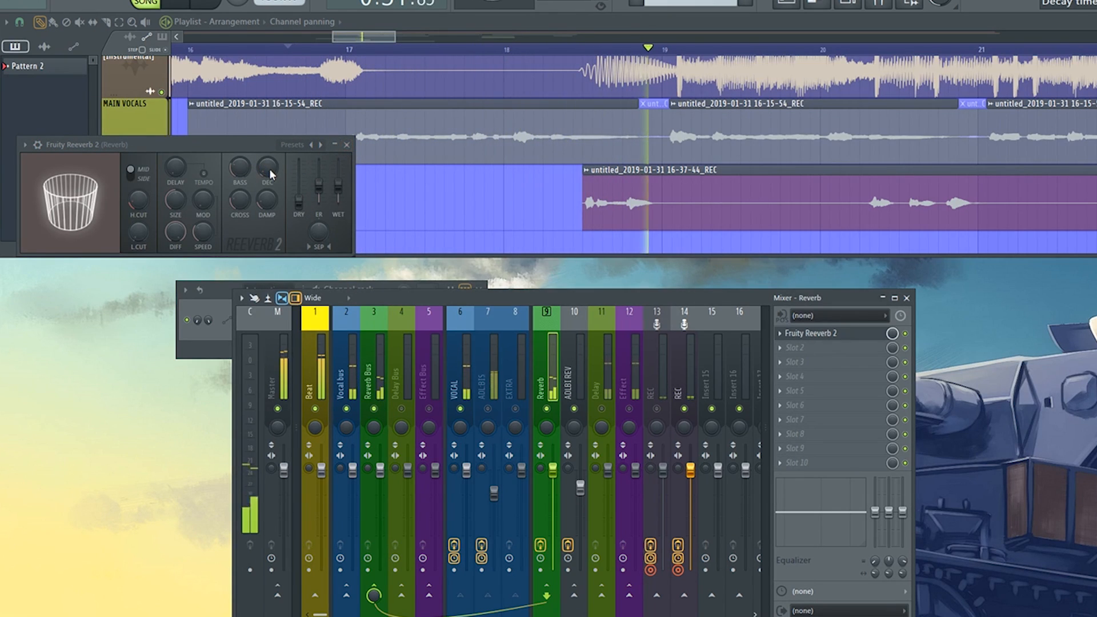
Adjust the decay time of the vocal reverb while playing the section before and after bar 17.
key("space")
left_click_drag(270, 170, 270, 197)
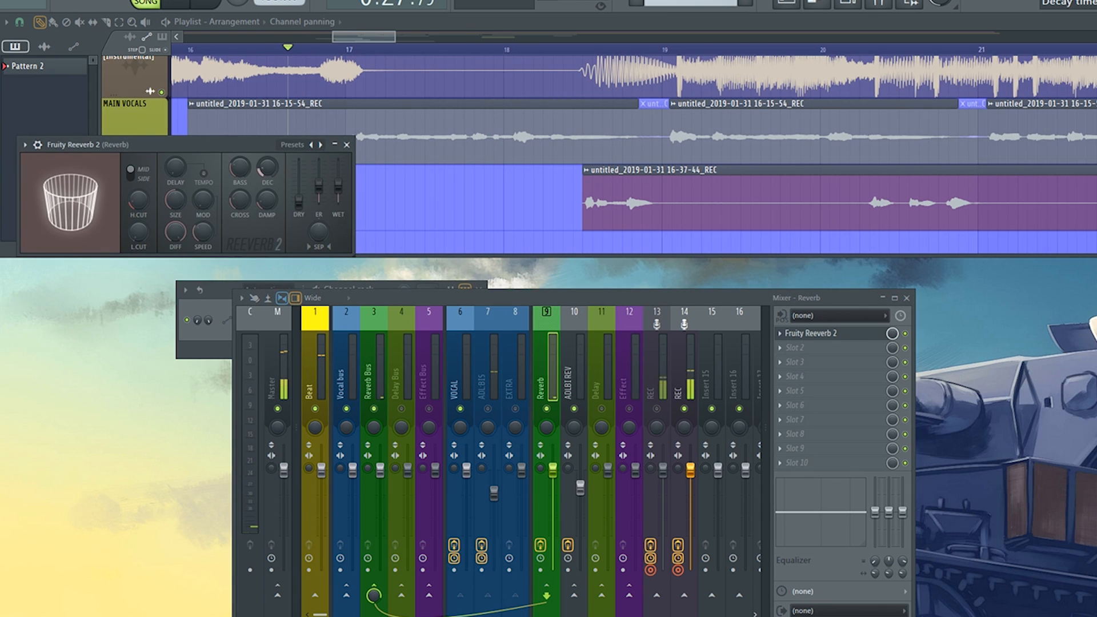
key("space")
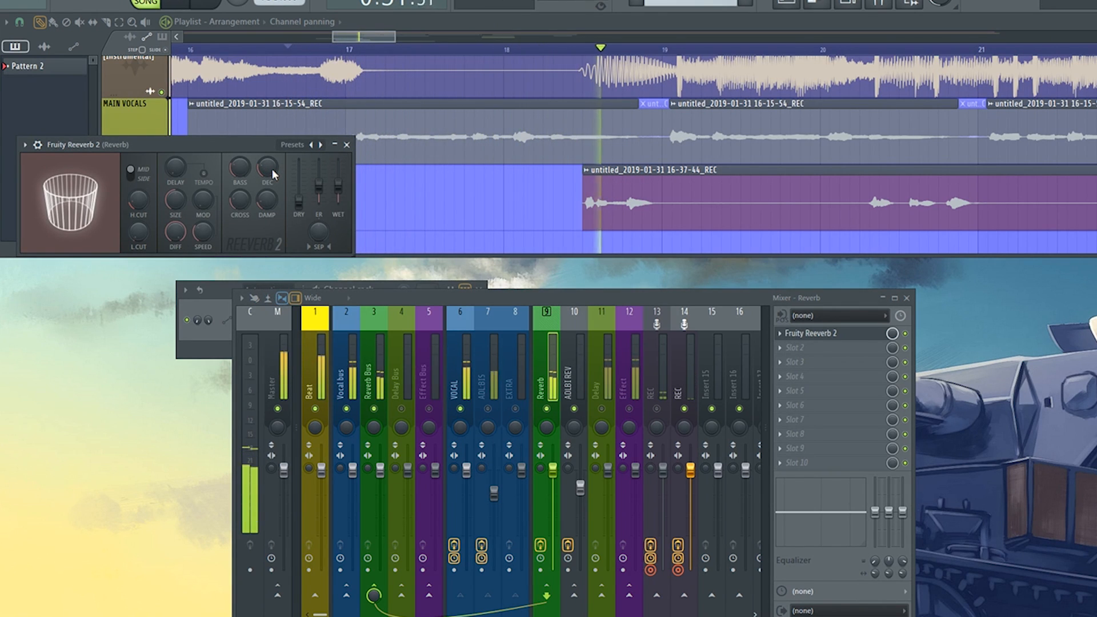
left_click_drag(269, 170, 269, 150)
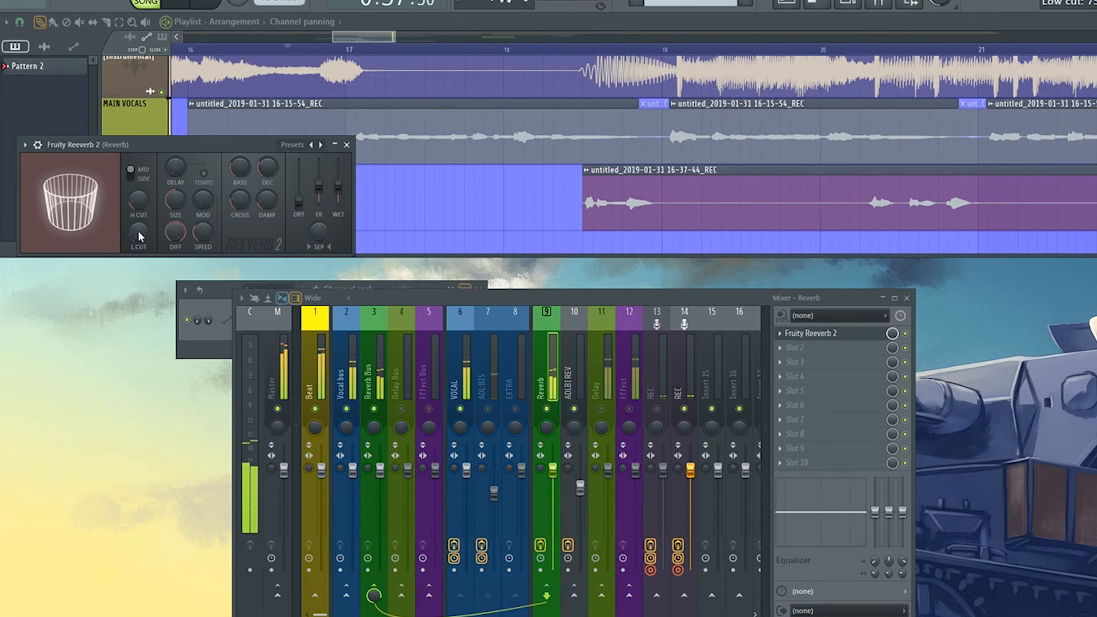
key("space")
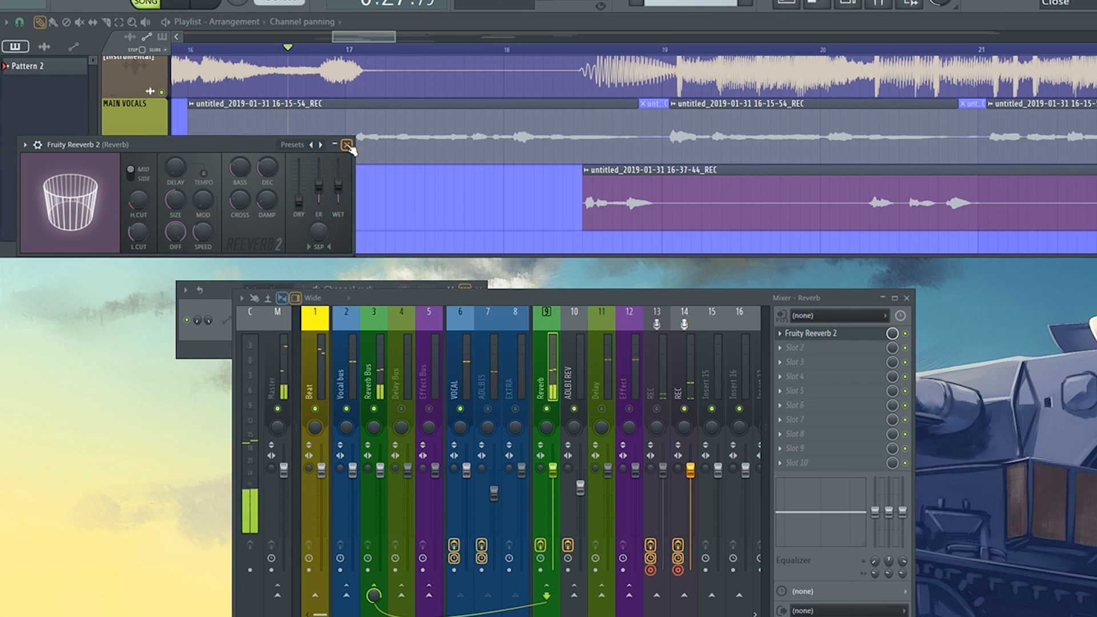
Close the reverb and load Fruity Parametric EQ 2 in the second slot of the Reverb insert.
left_click(346, 144)
left_click(815, 354)
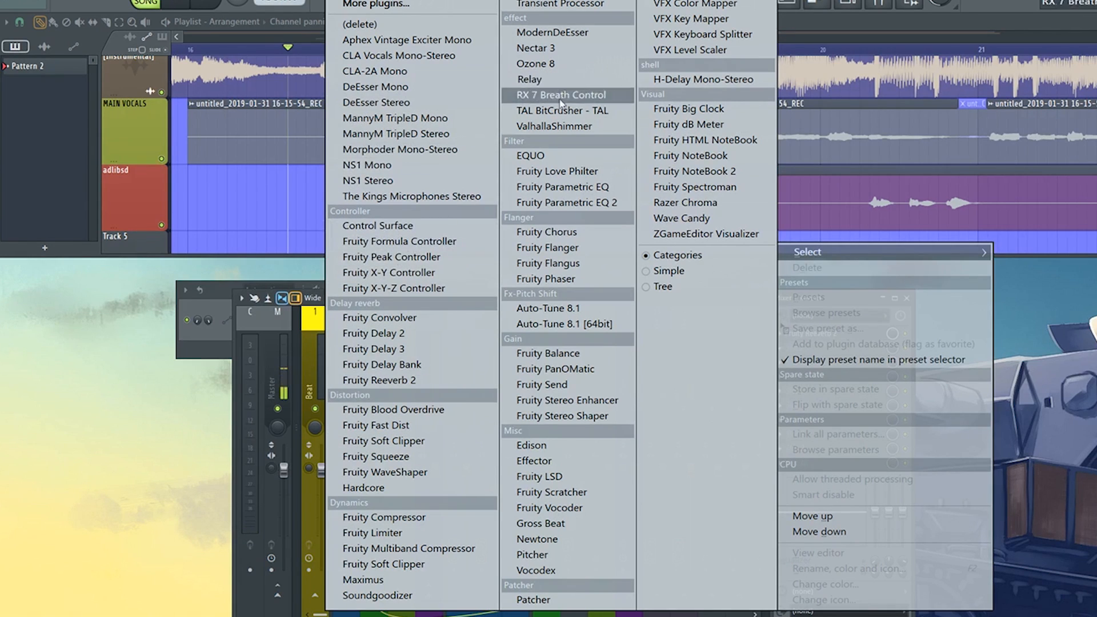
left_click(586, 204)
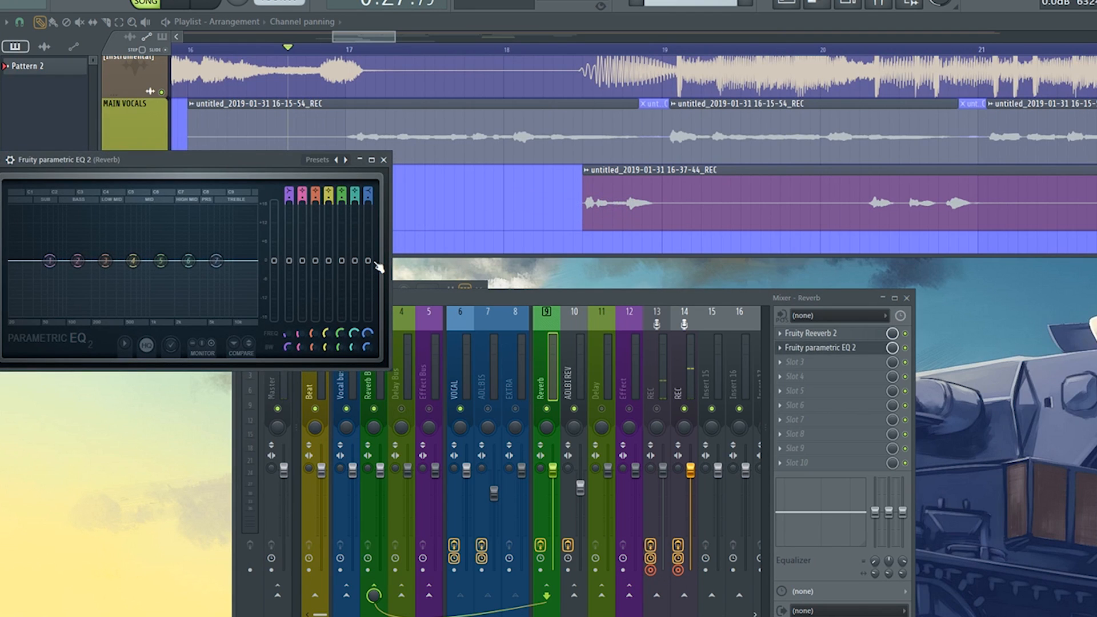
Cut the reverb's highs during playback: lower EQ band 7 to -18 dB, lower band 6, and shift band 7 to about 3030 Hz.
left_click_drag(379, 267, 376, 306)
key("space")
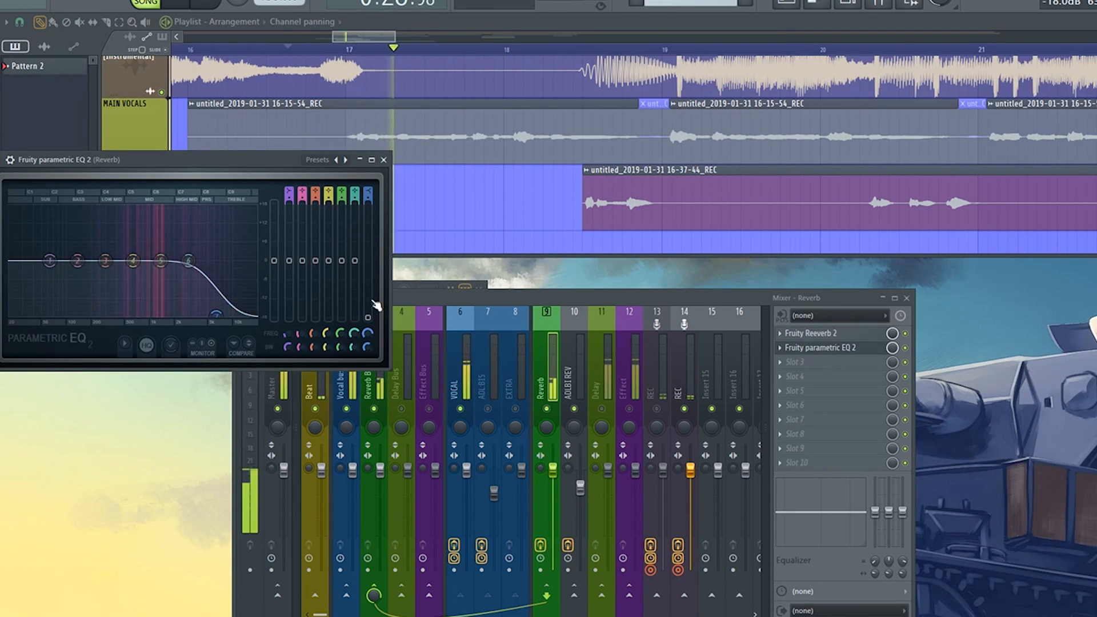
left_click_drag(355, 260, 355, 290)
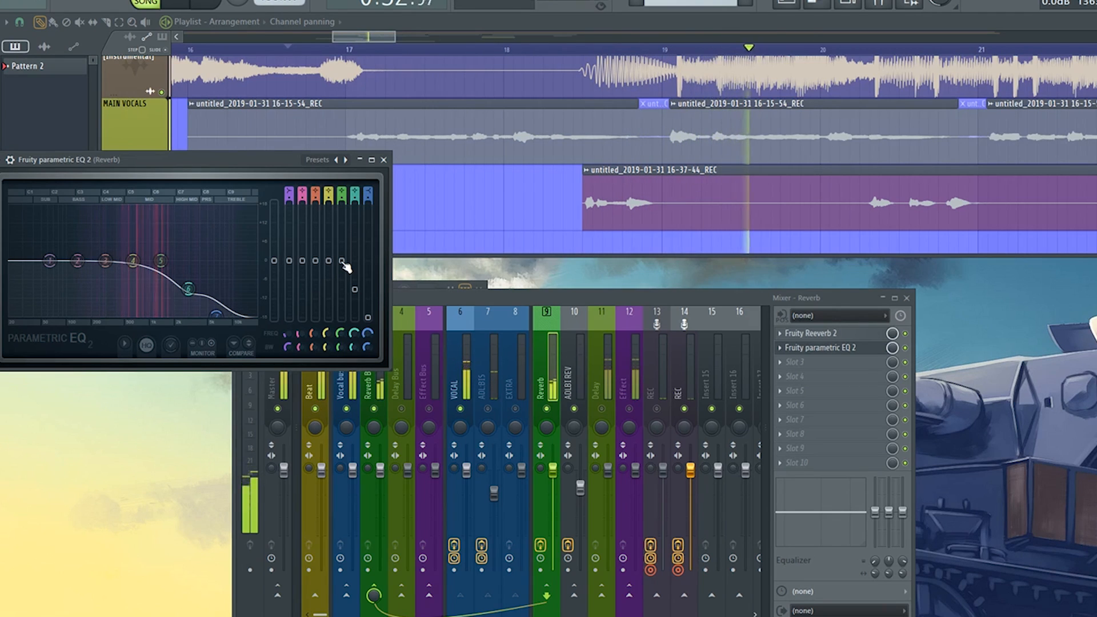
left_click_drag(355, 289, 355, 295)
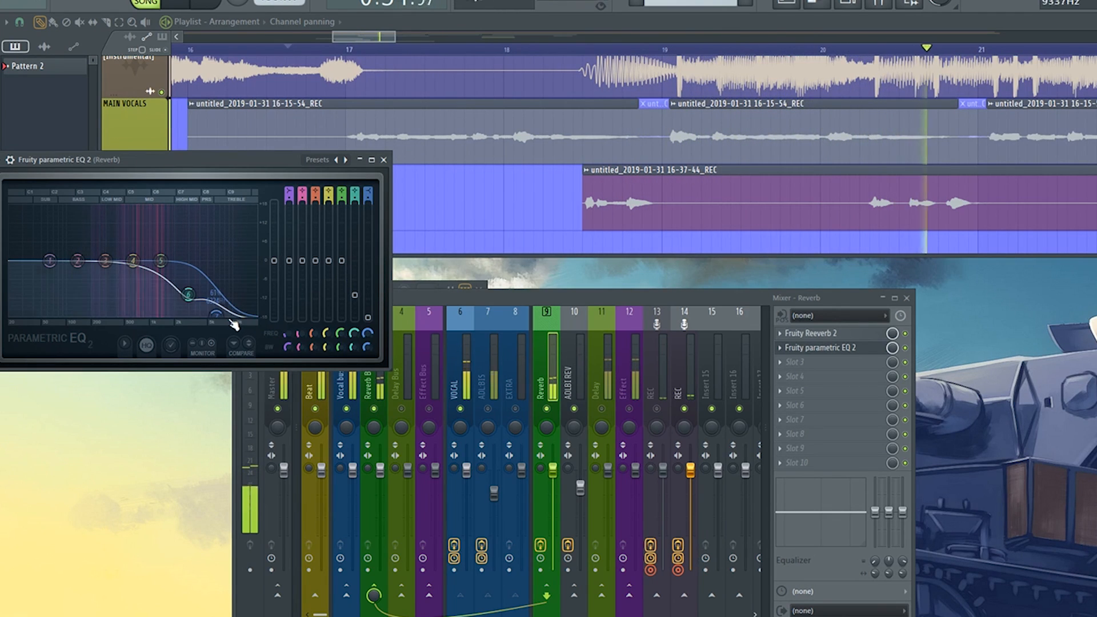
left_click_drag(232, 322, 194, 312)
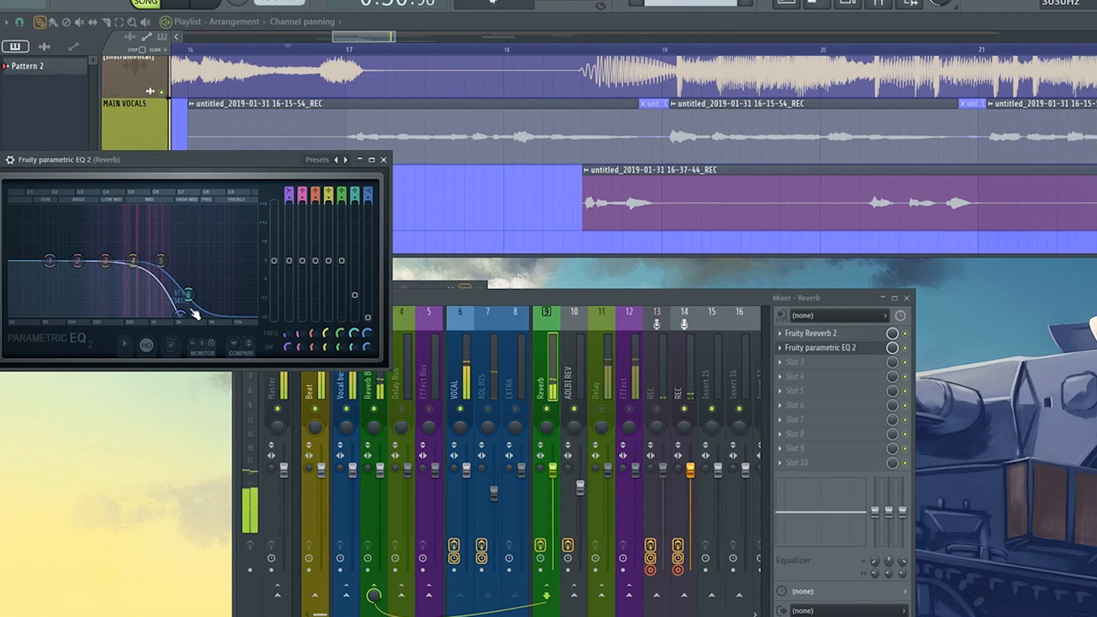
Boost the reverb's mids with EQ bands 4 and 5, raising band 4 about 5 dB near 832 Hz, and close the EQ.
left_click_drag(160, 261, 144, 245)
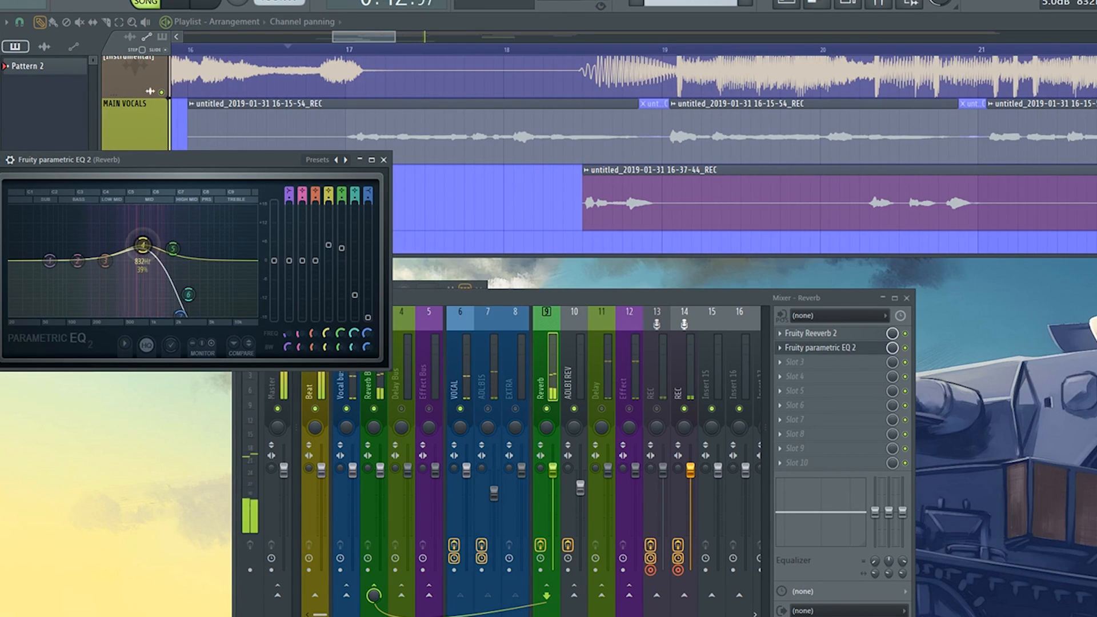
left_click_drag(143, 246, 140, 246)
left_click(386, 160)
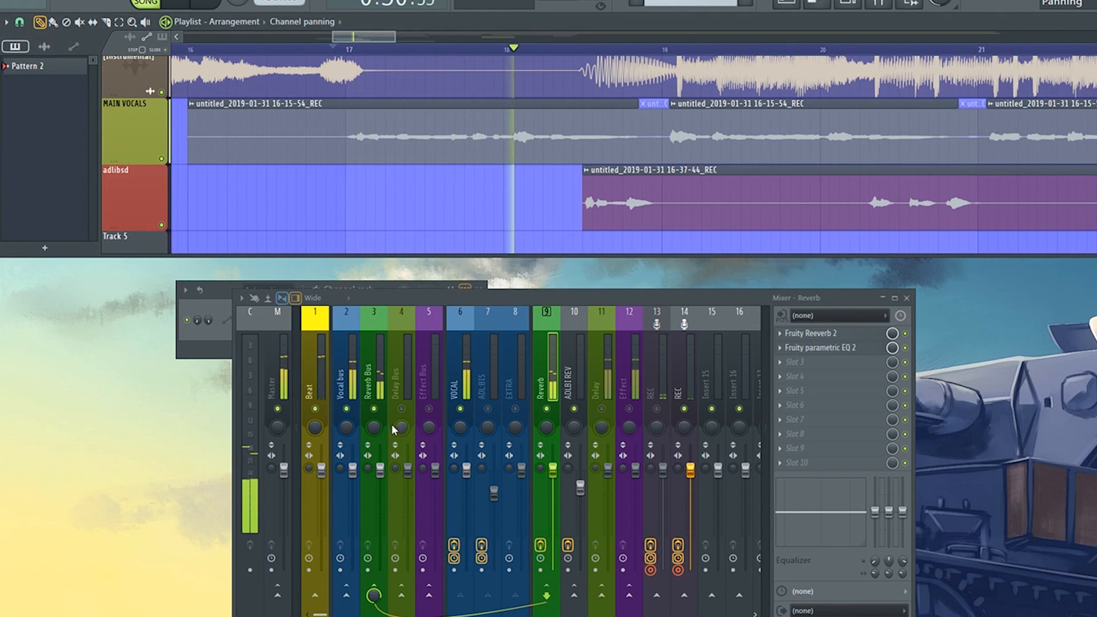
Lower the Reverb Bus fader slightly and replay the vocals from just before bar 17.
left_click(375, 377)
left_click_drag(380, 470, 380, 481)
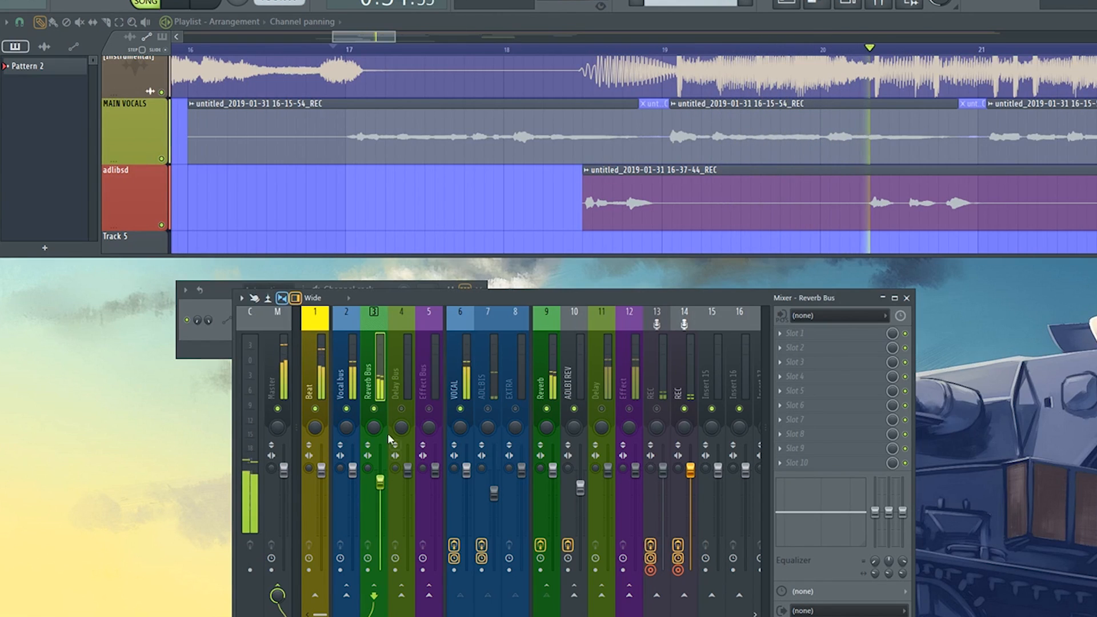
left_click(330, 49)
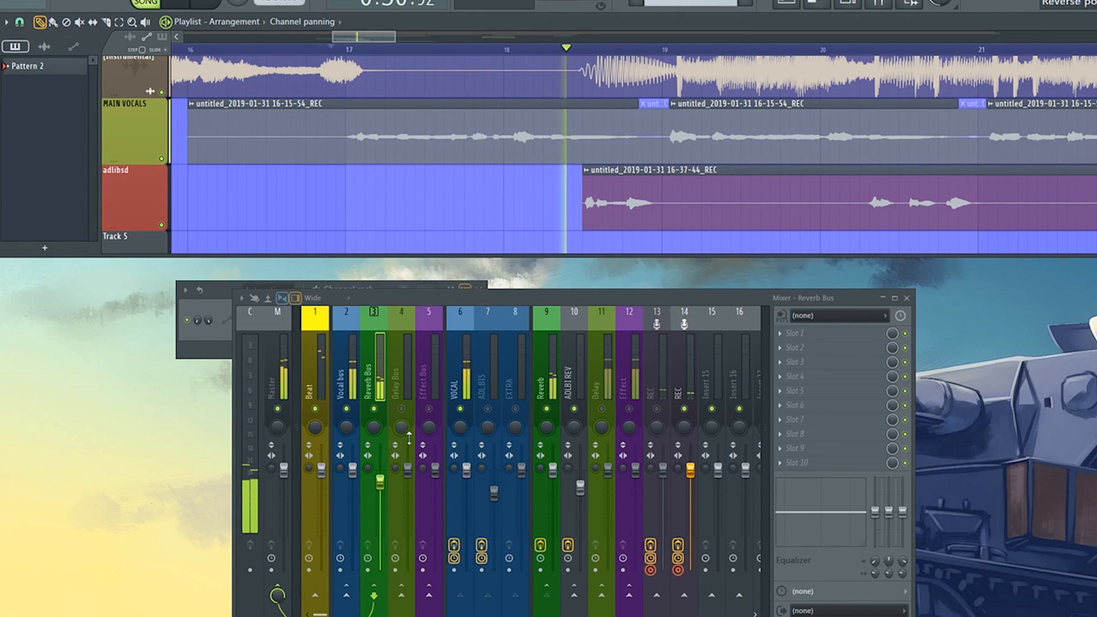
Open Fruity Reeverb 2 on the Reverb insert to check its decay setting against playback, and close it.
left_click(552, 391)
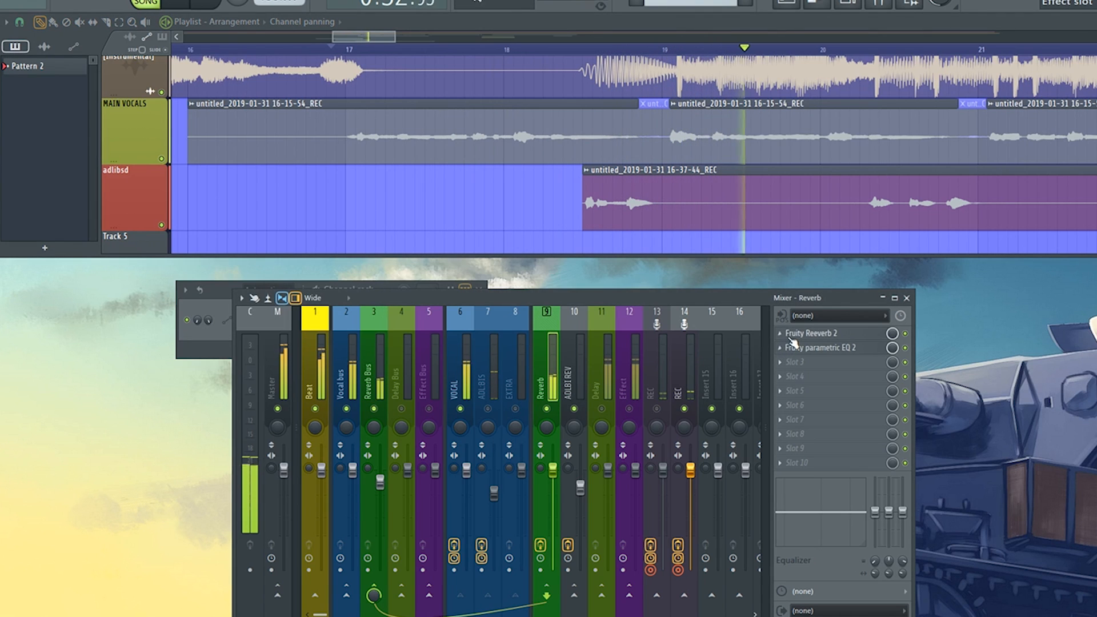
left_click(812, 334)
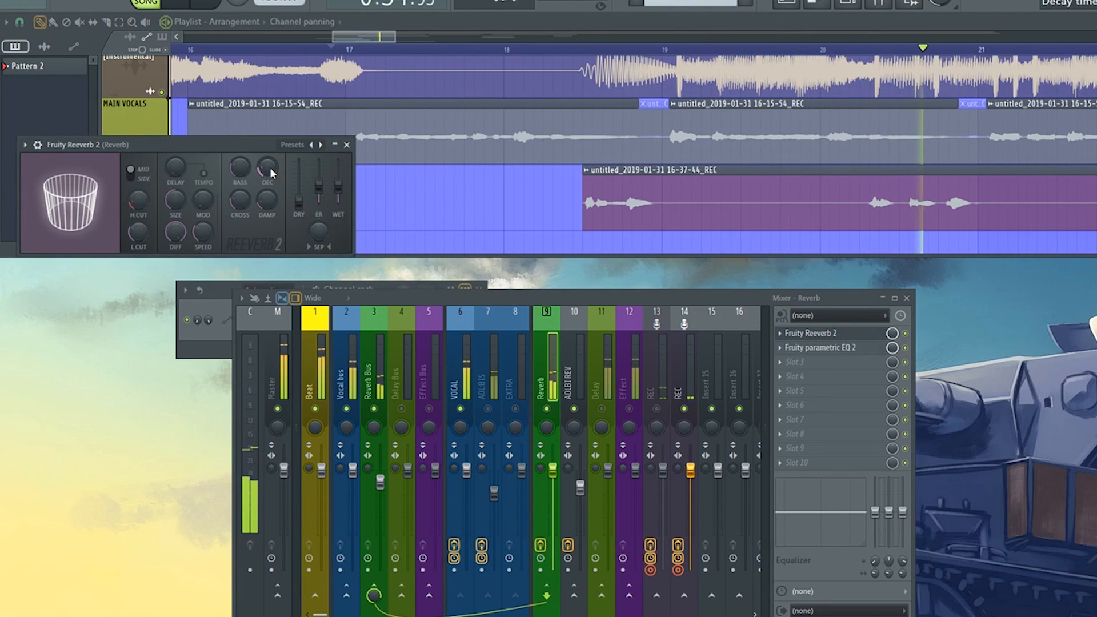
key("space")
key("space")
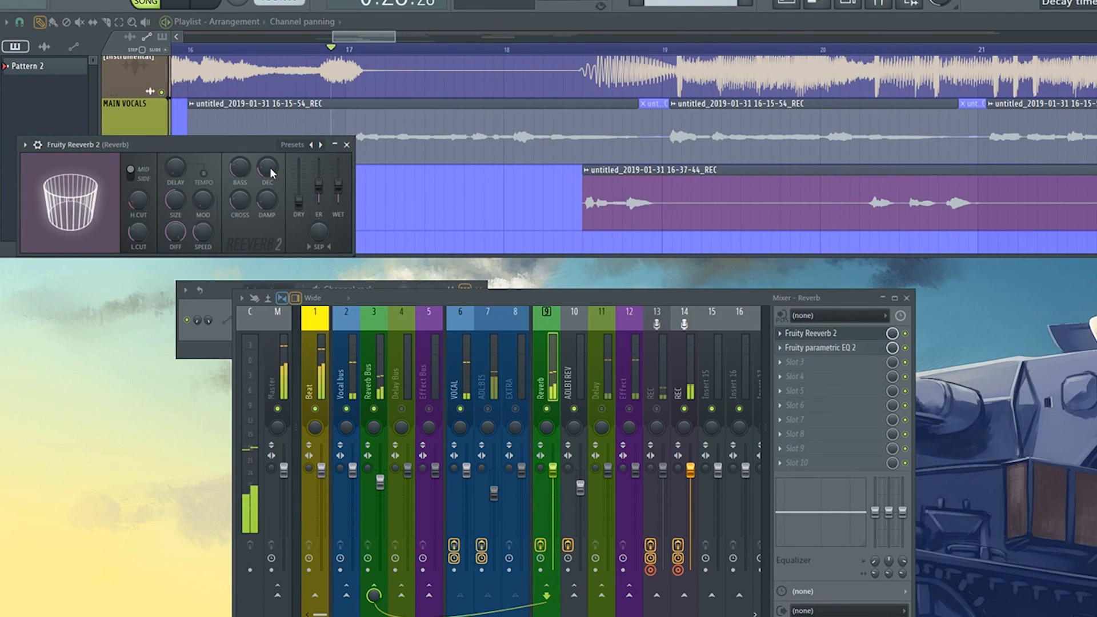
left_click(347, 144)
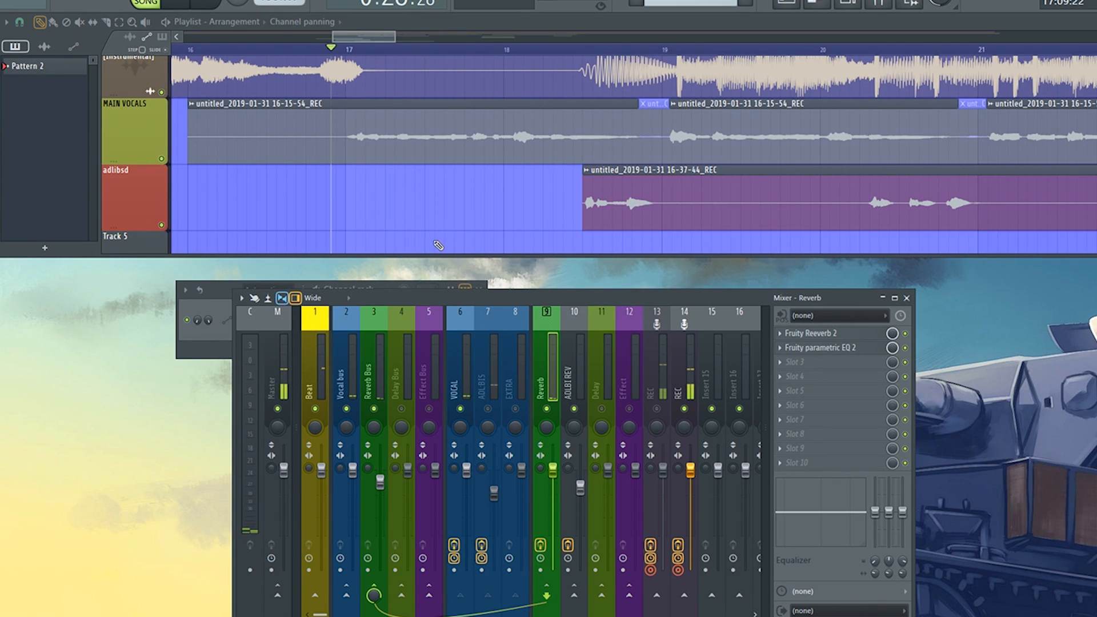
Load Fruity Delay 3 in the first slot of the Delay insert and turn its dry output down.
left_click(608, 392)
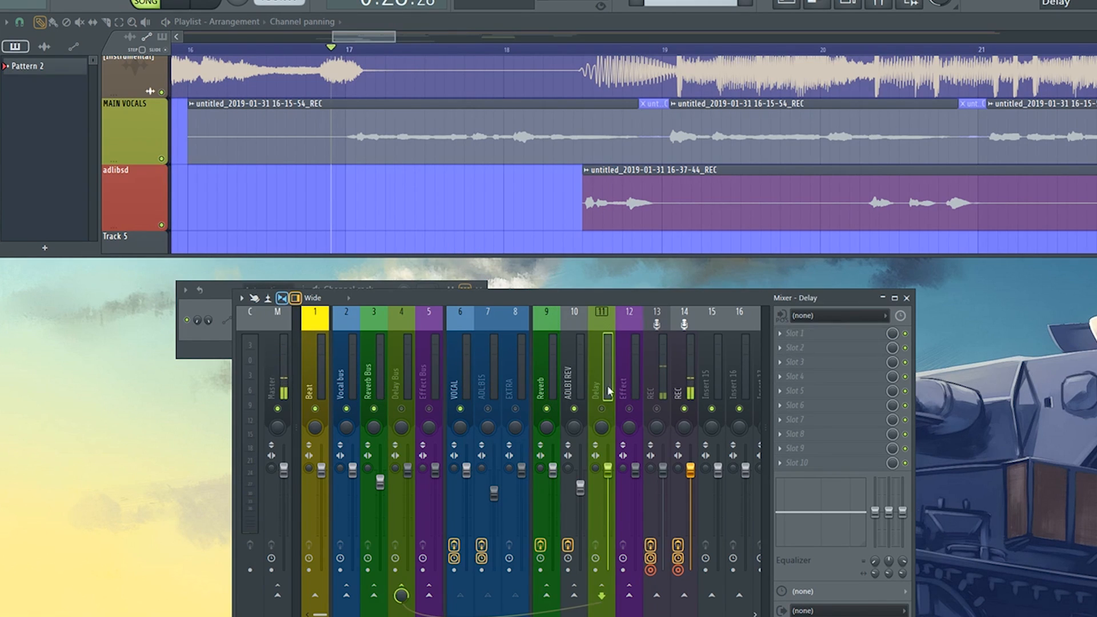
left_click(788, 334)
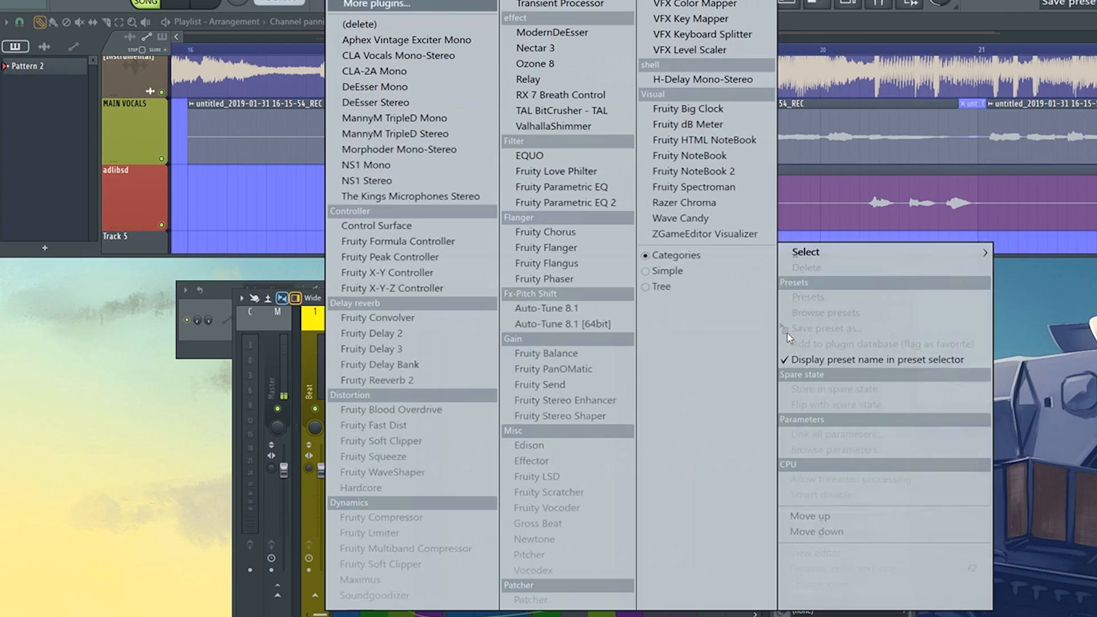
left_click(413, 350)
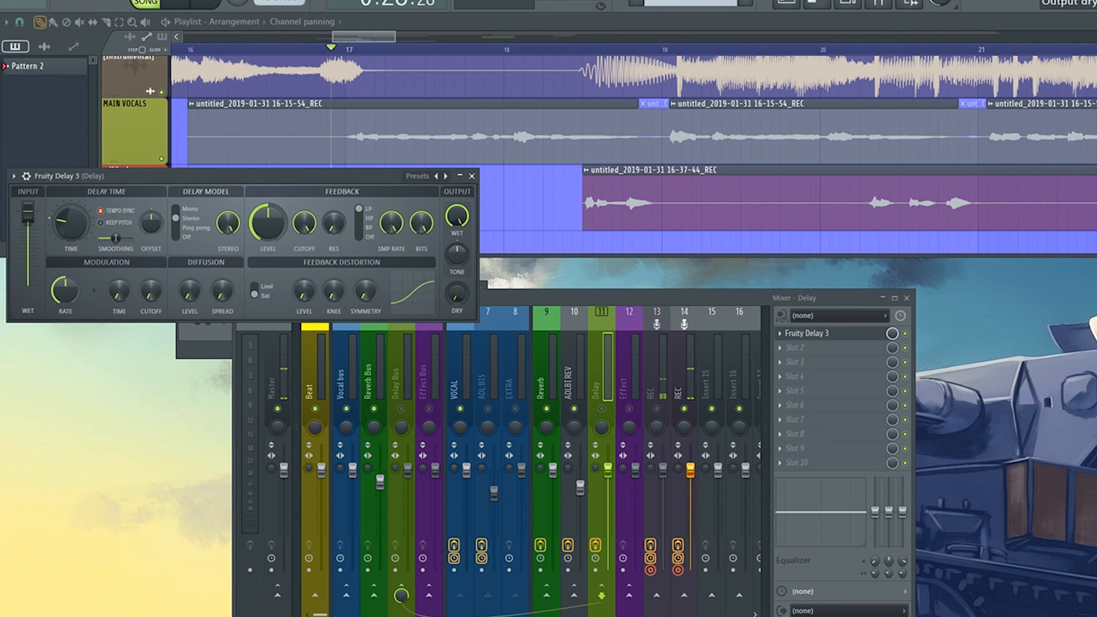
Unmute the Delay Bus and replay the vocals through Fruity Delay 3.
left_click_drag(376, 180, 519, 187)
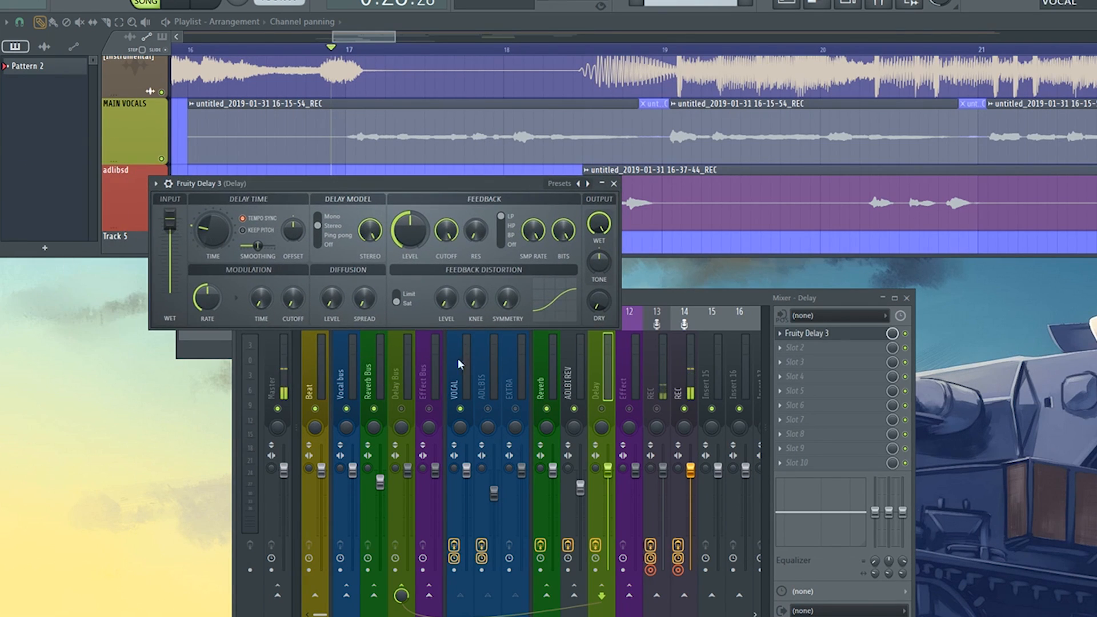
key("space")
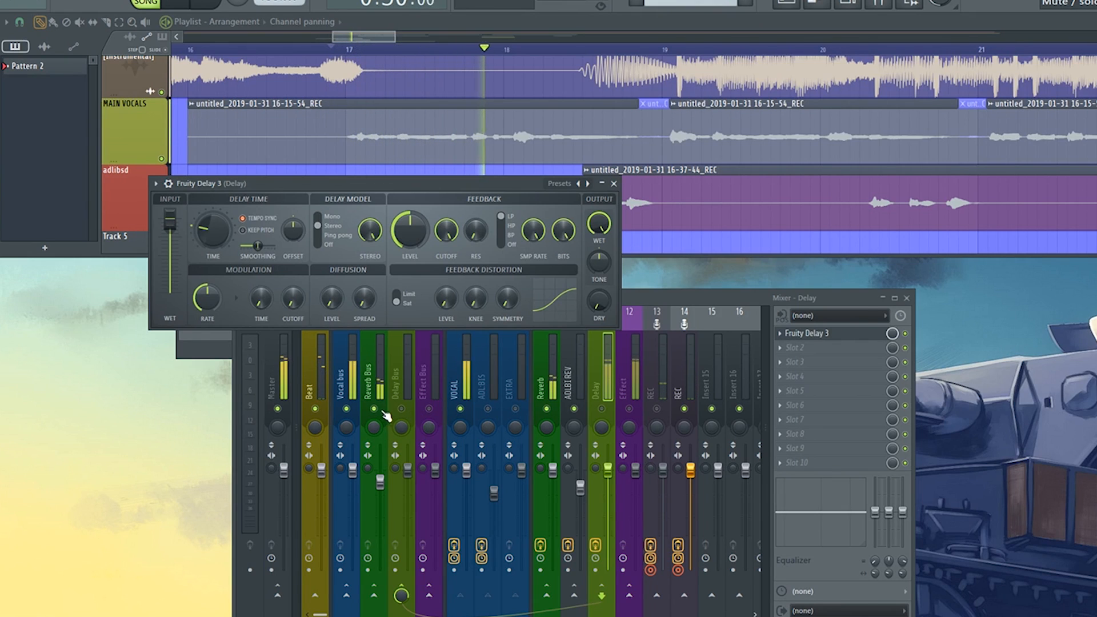
left_click(394, 416)
key("space")
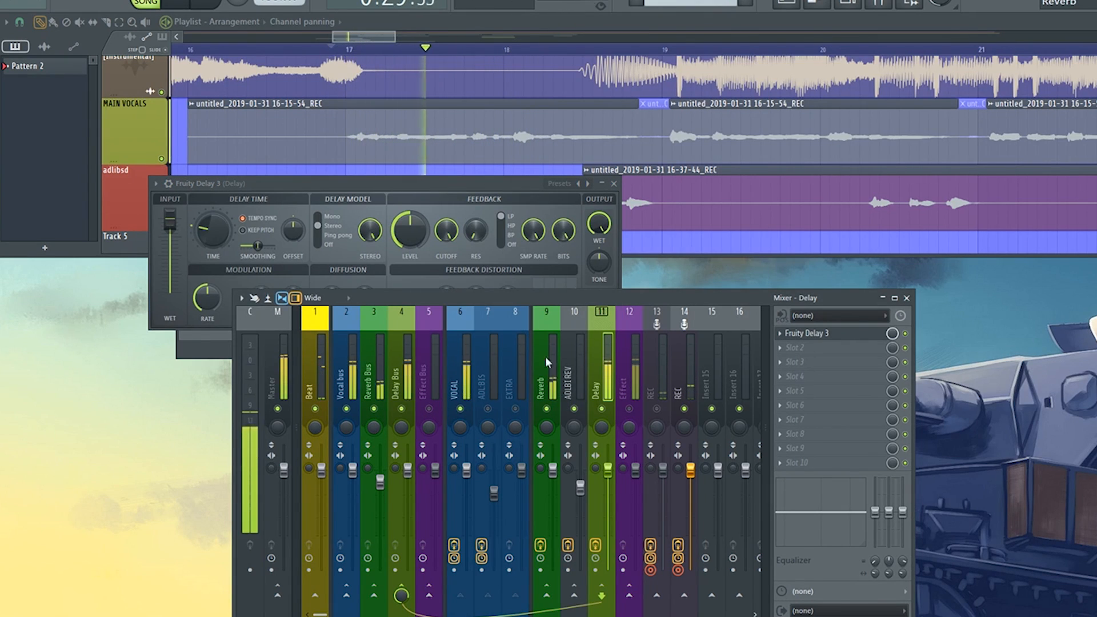
Switch Fruity Delay 3 to the Ping pong model with less feedback, and pull the Delay insert's fader far down.
left_click_drag(431, 192, 478, 187)
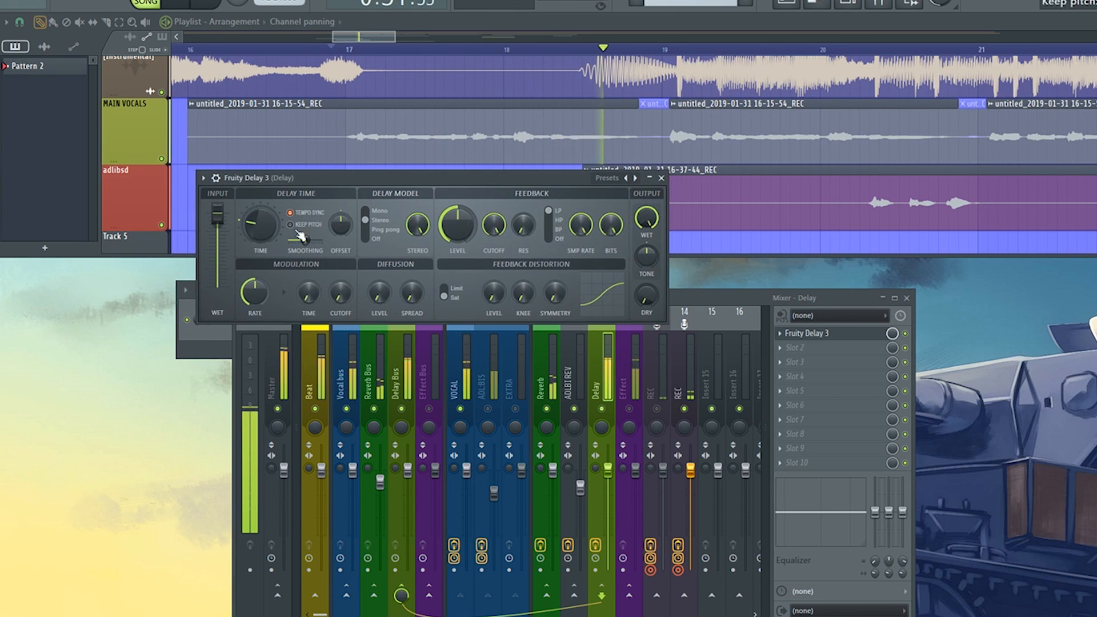
left_click_drag(463, 229, 463, 259)
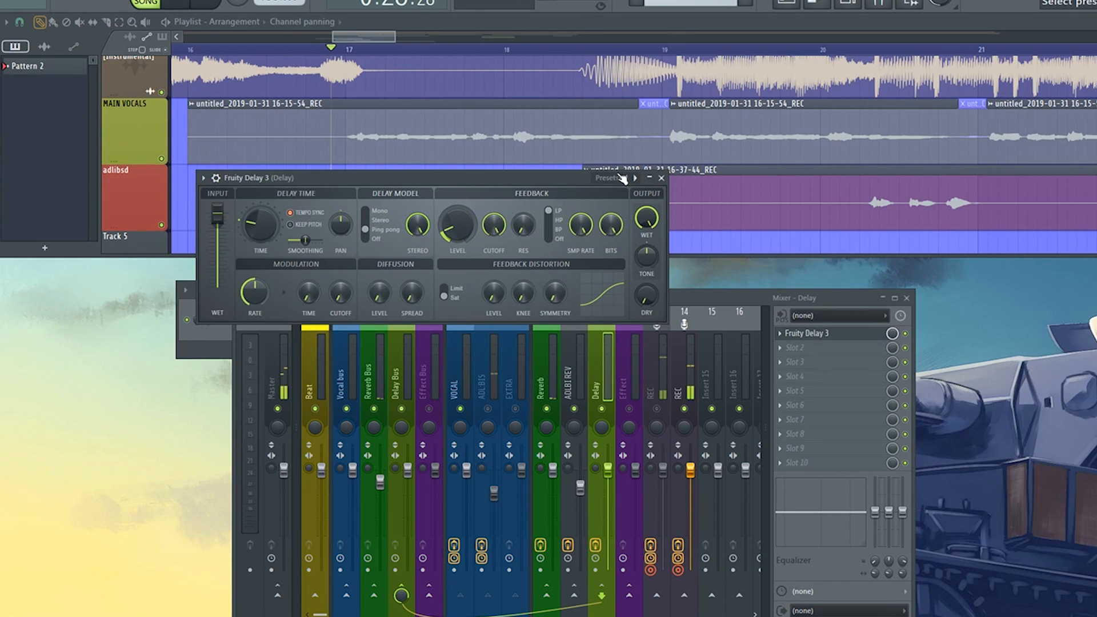
left_click(662, 179)
key("space")
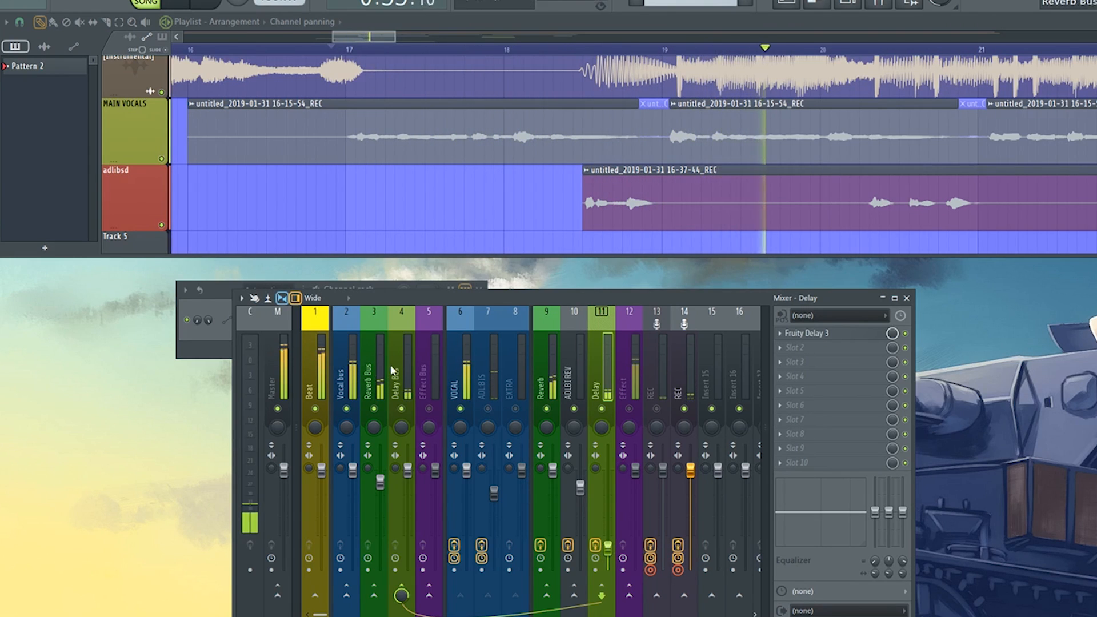
key("space")
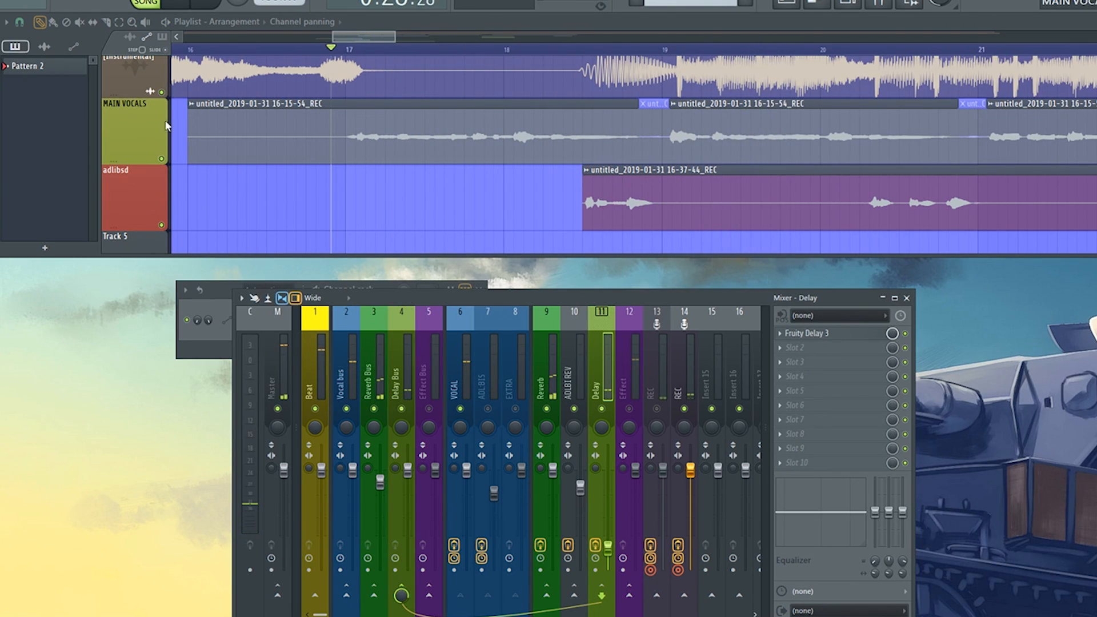
Mute the instrumental track and the Reverb Bus, and play the vocals alone, restarting just before bar 16.
left_click(162, 92)
key("space")
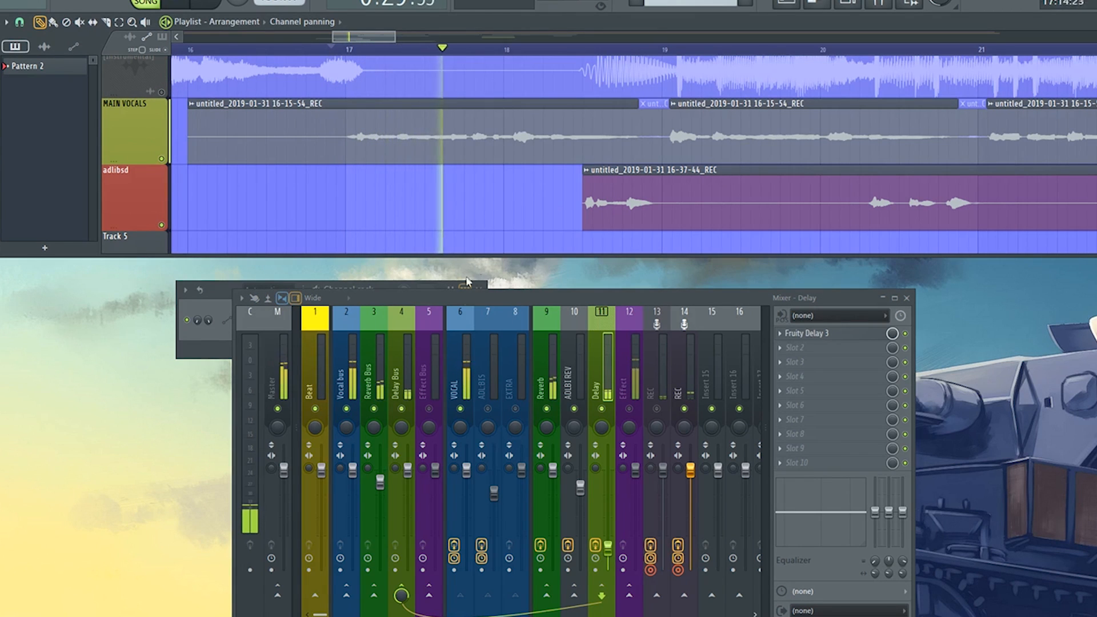
left_click(375, 408)
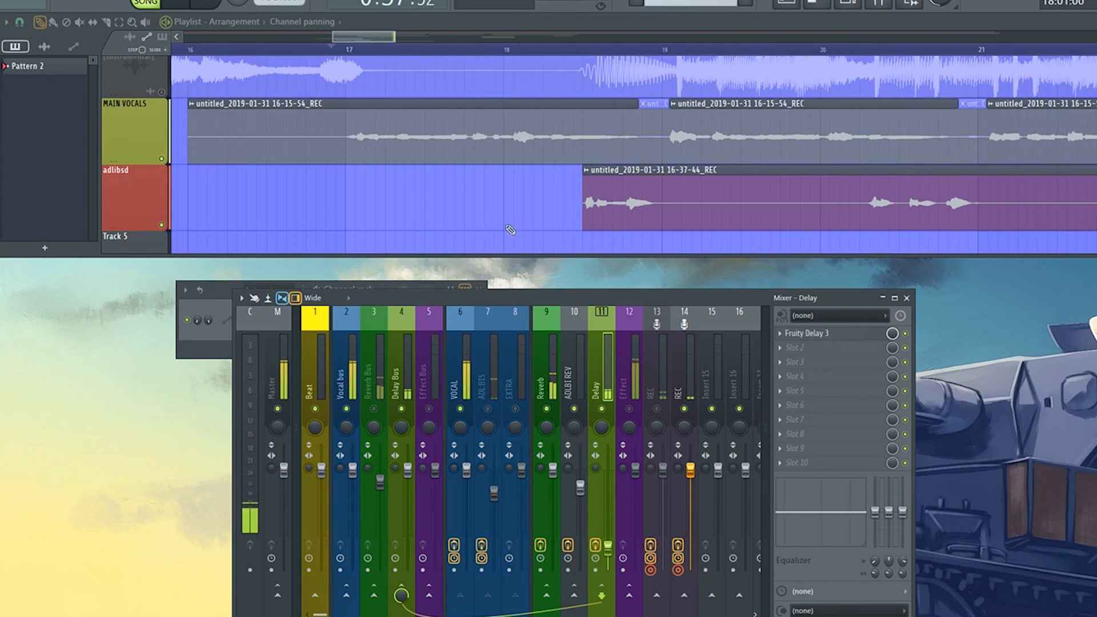
scroll(487, 208, "down", 6)
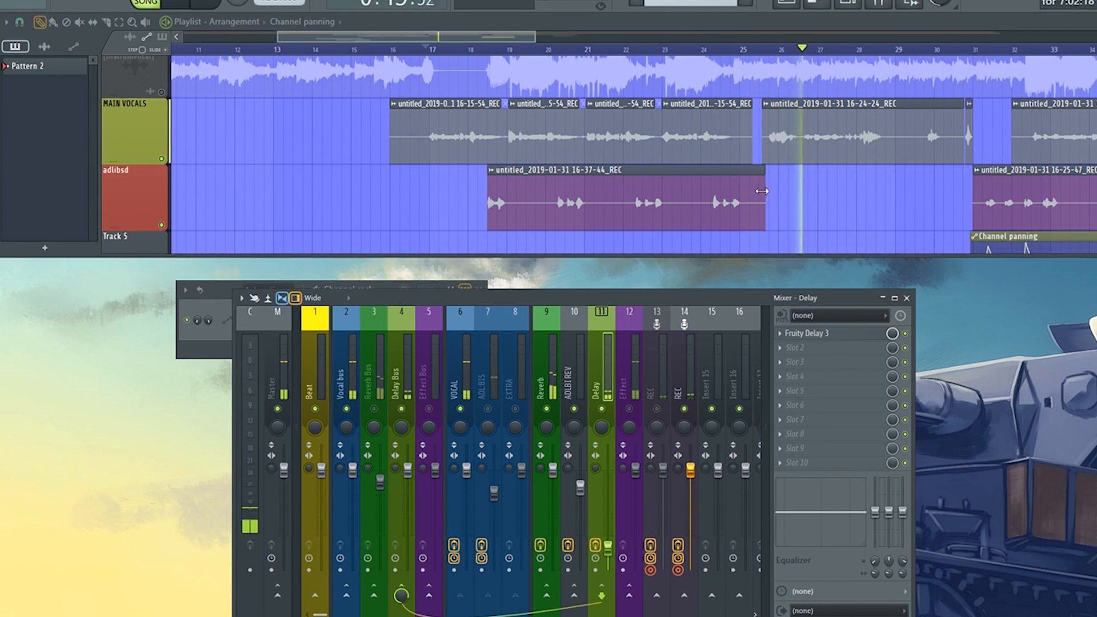
key("space")
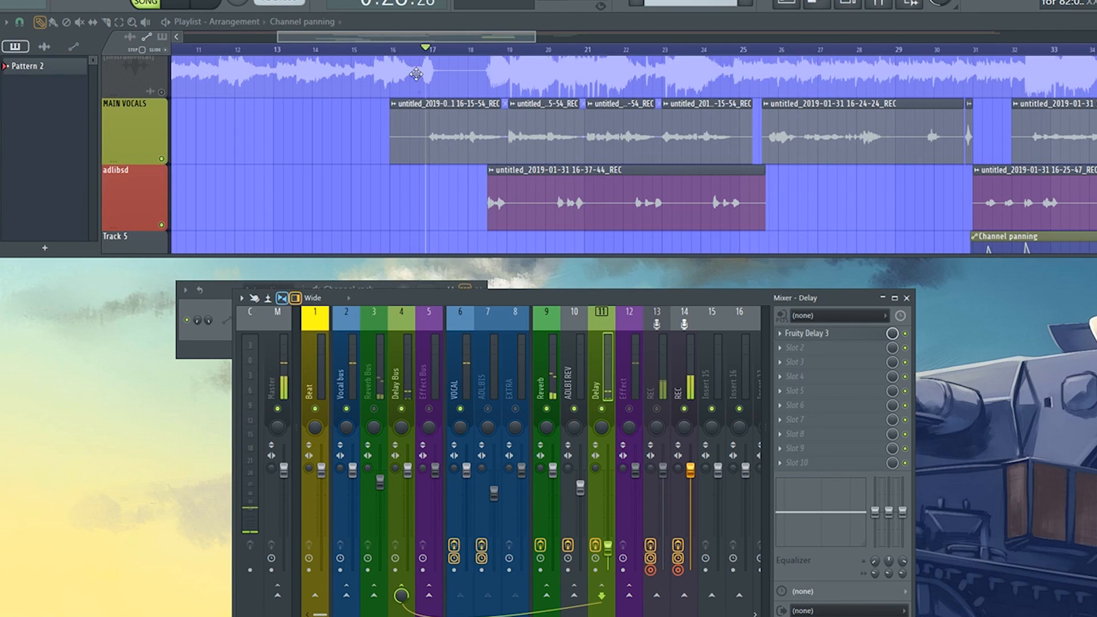
left_click(387, 50)
key("space")
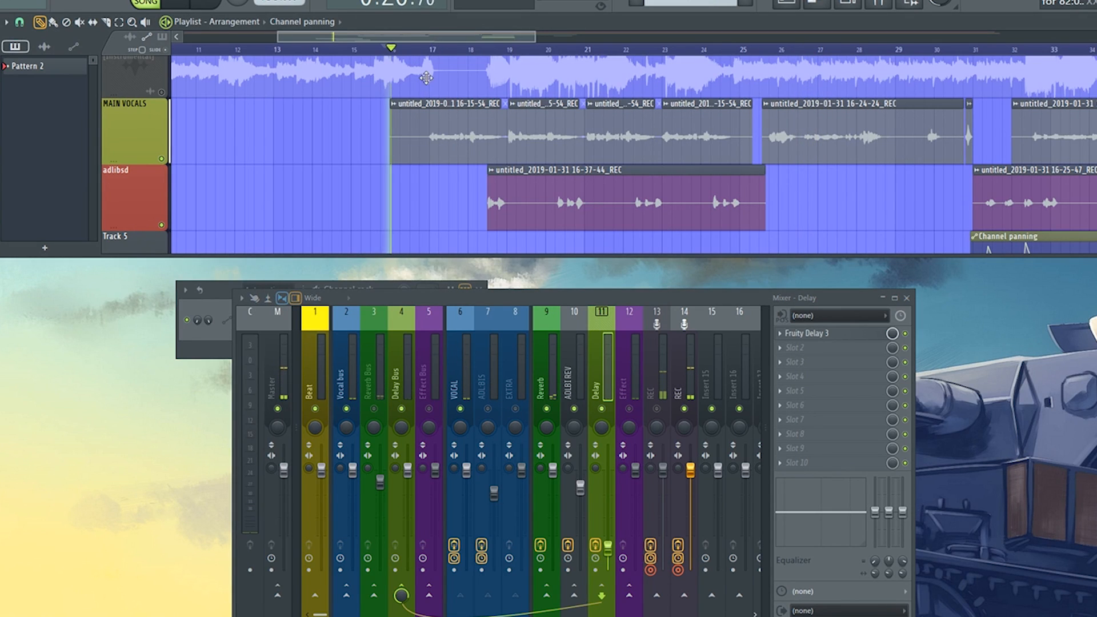
key("space")
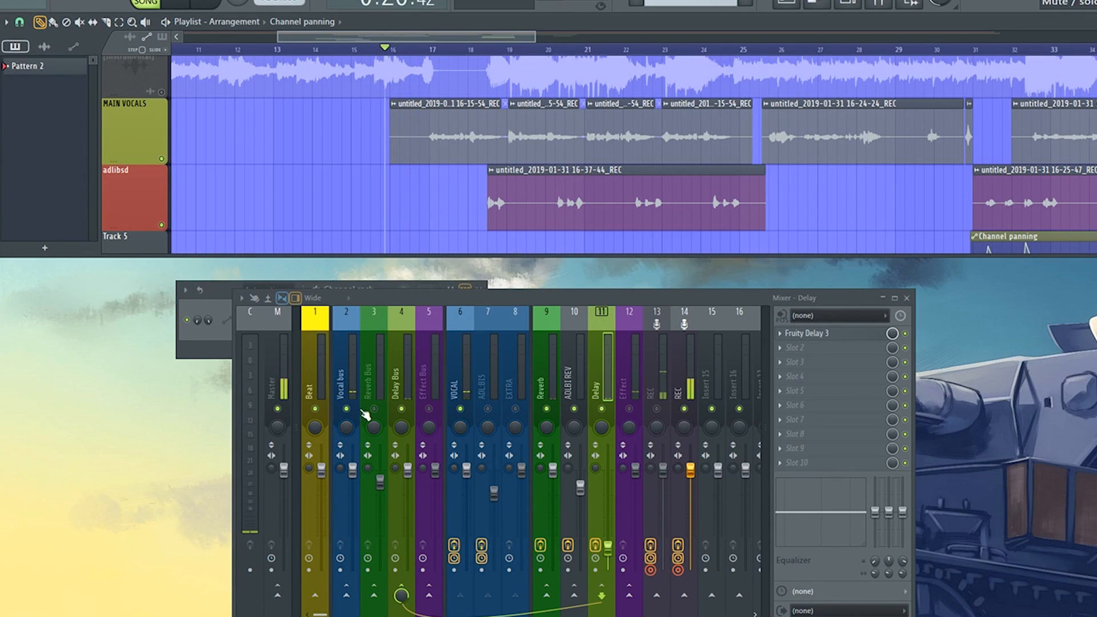
Load NS1 Mono on the VOCAL insert and place it in the first slot, ahead of the EQ.
left_click(469, 386)
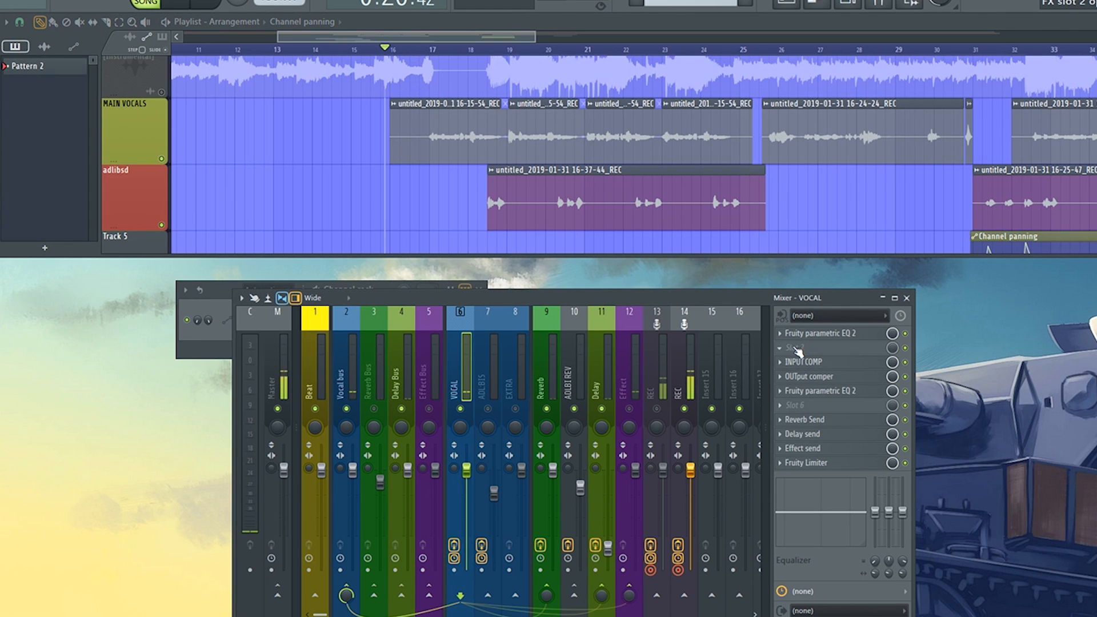
left_click(798, 353)
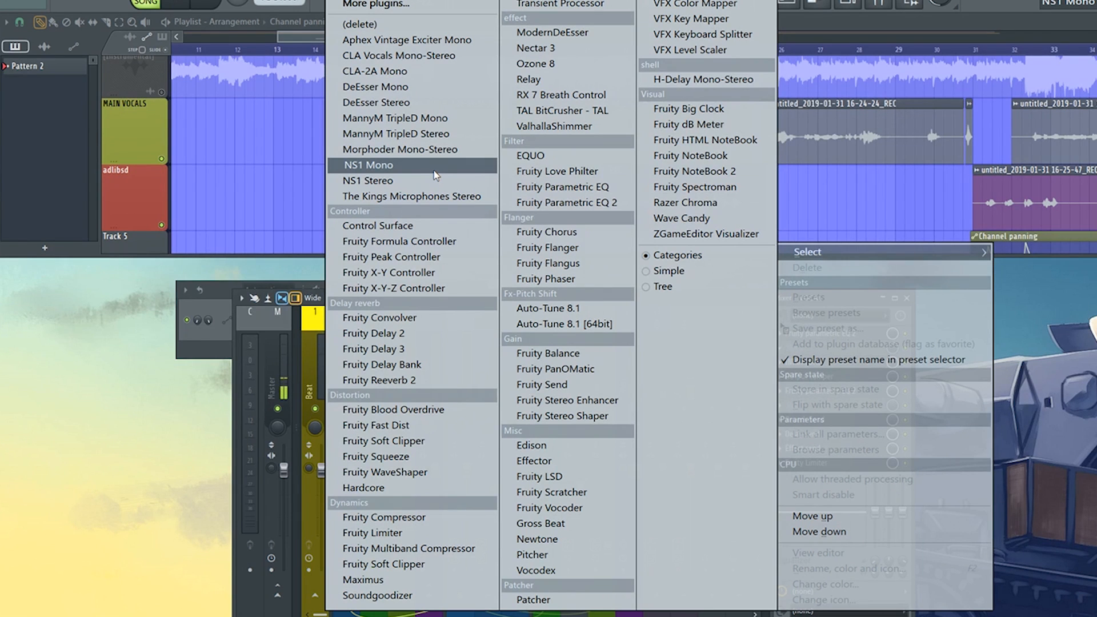
left_click(435, 172)
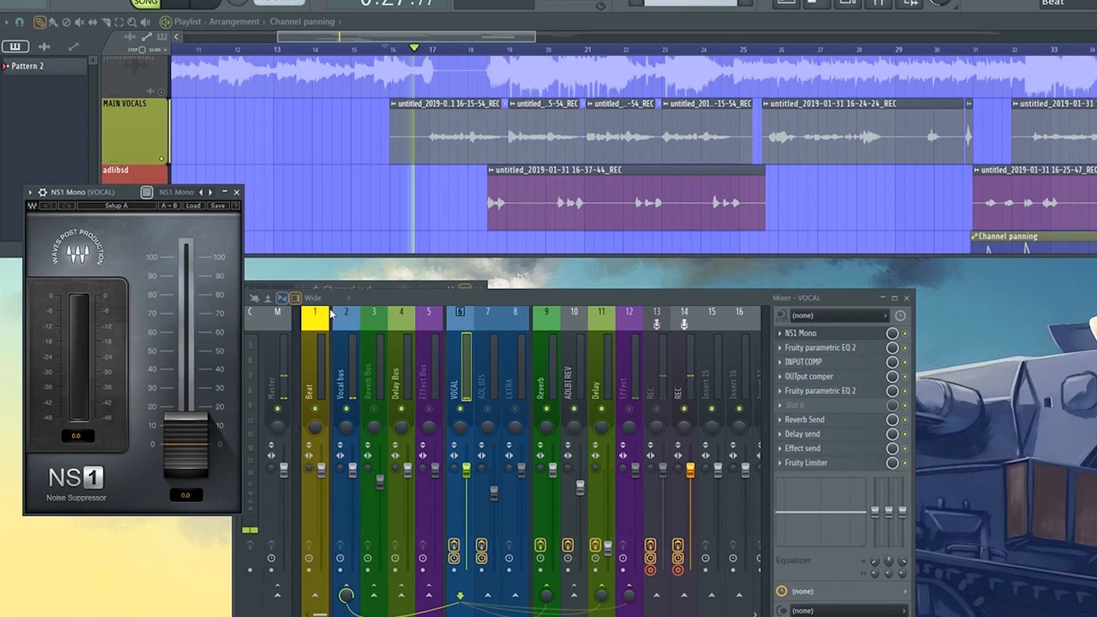
Compare the start of the vocal with NS1 Mono bypassed and enabled.
key("space")
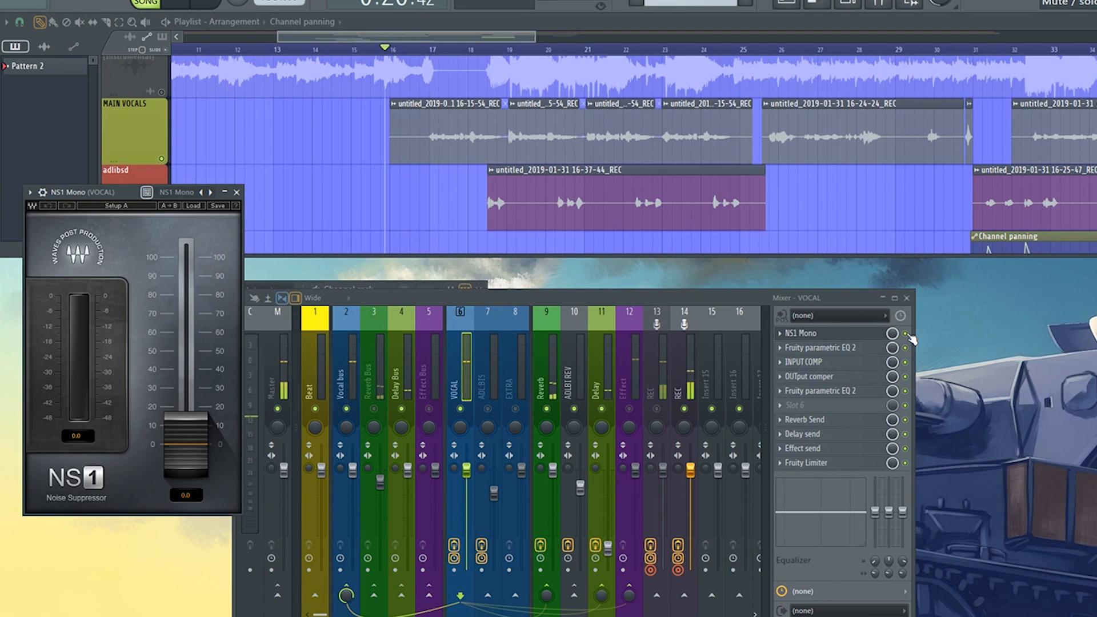
key("space")
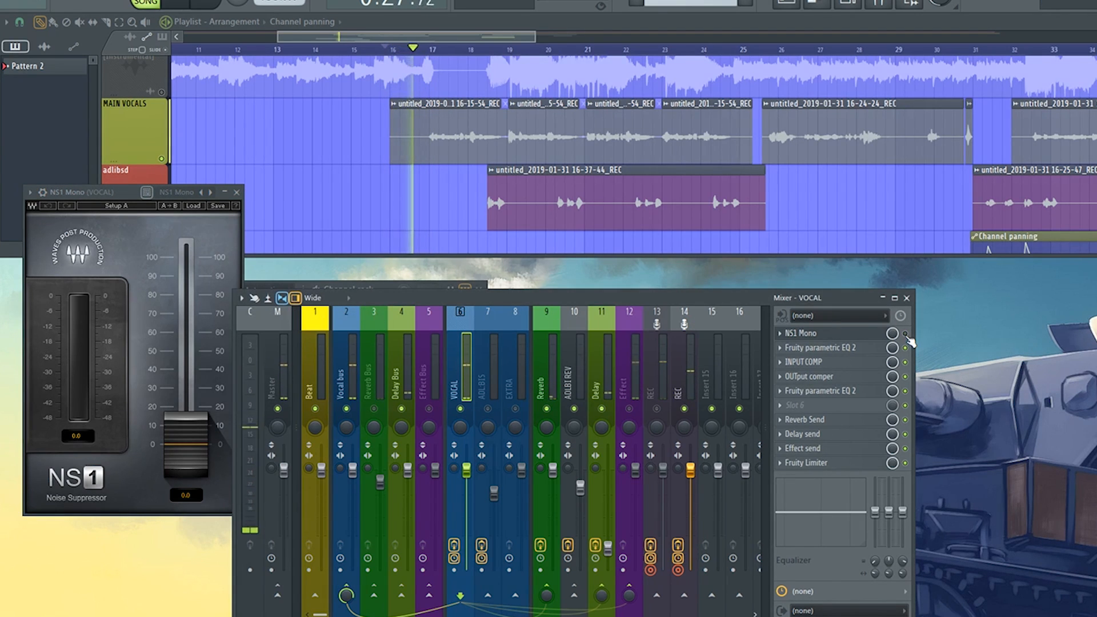
key("space")
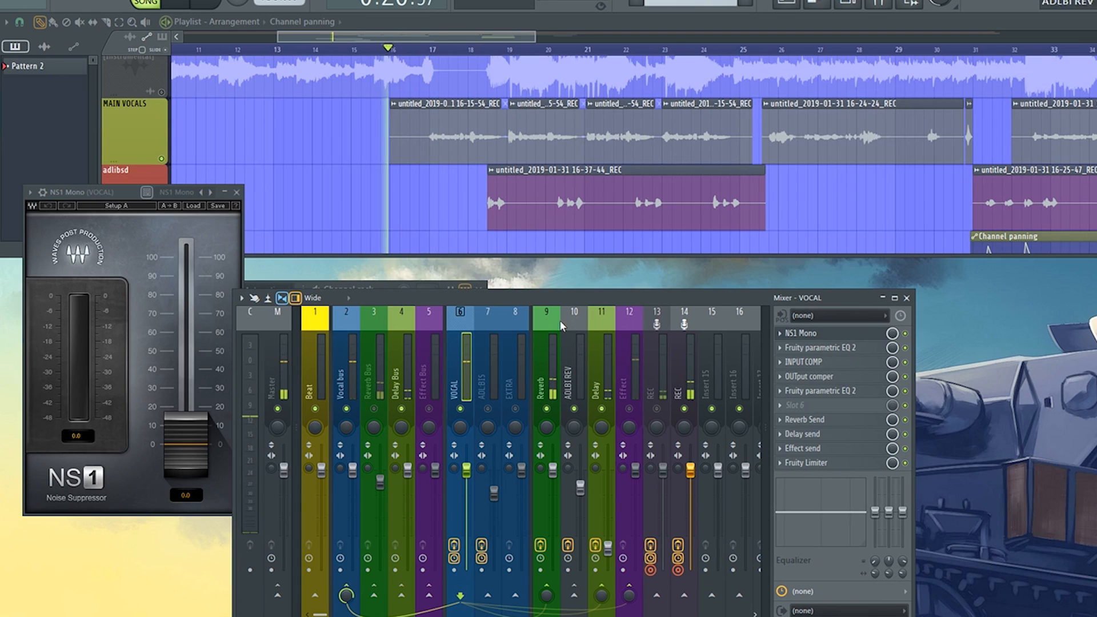
key("space")
key("space")
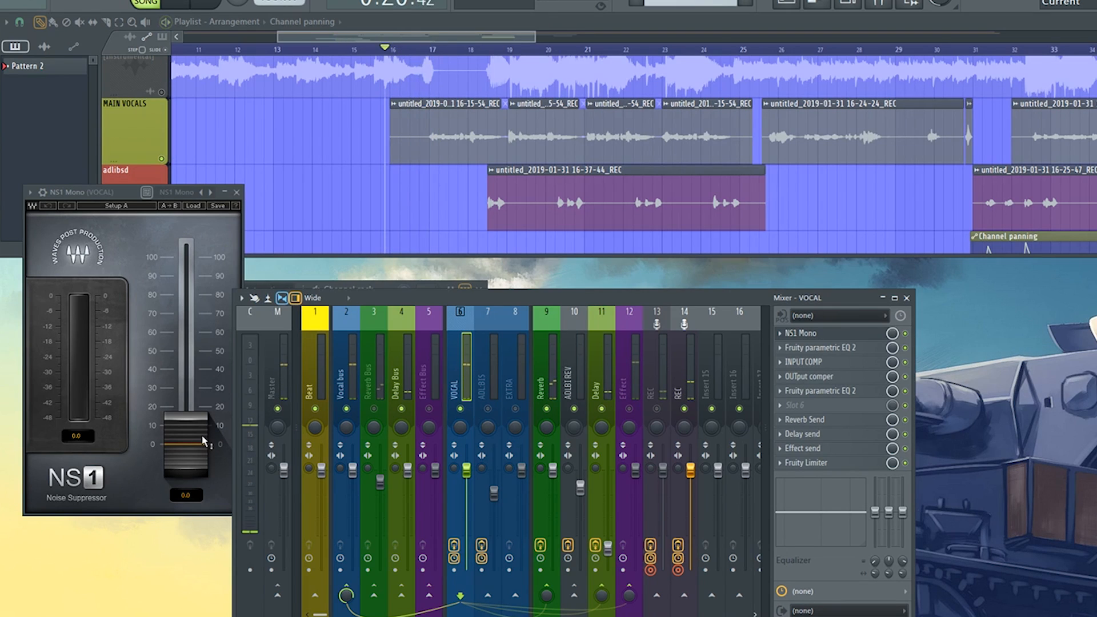
Raise the NS1 Mono noise suppression to about 6.8 during playback and close the plugin.
key("space")
left_click_drag(204, 441, 204, 427)
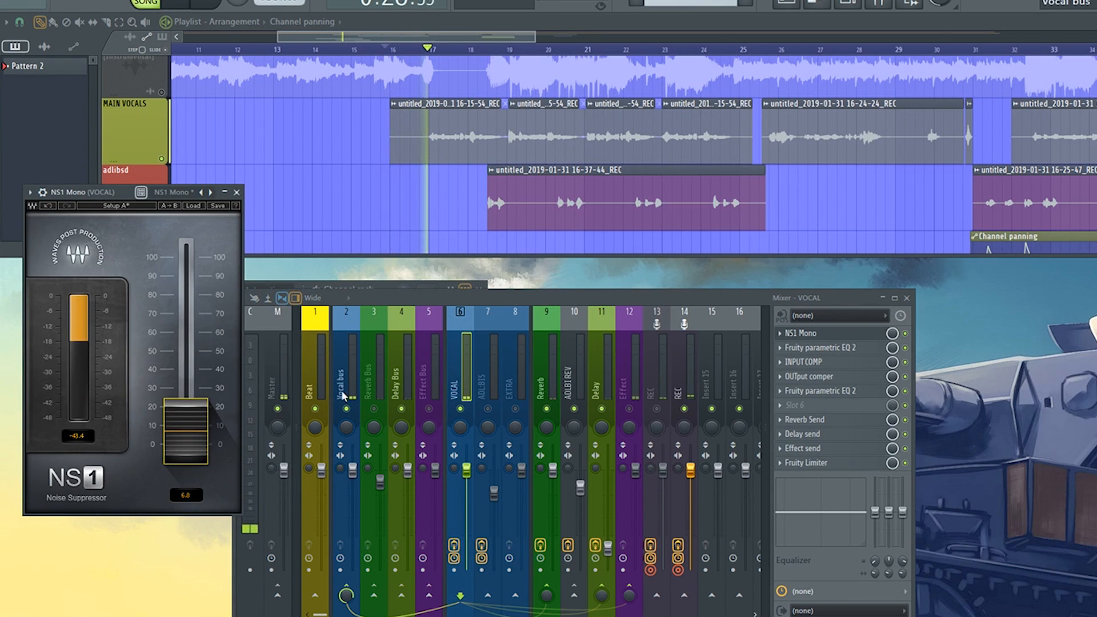
left_click(236, 192)
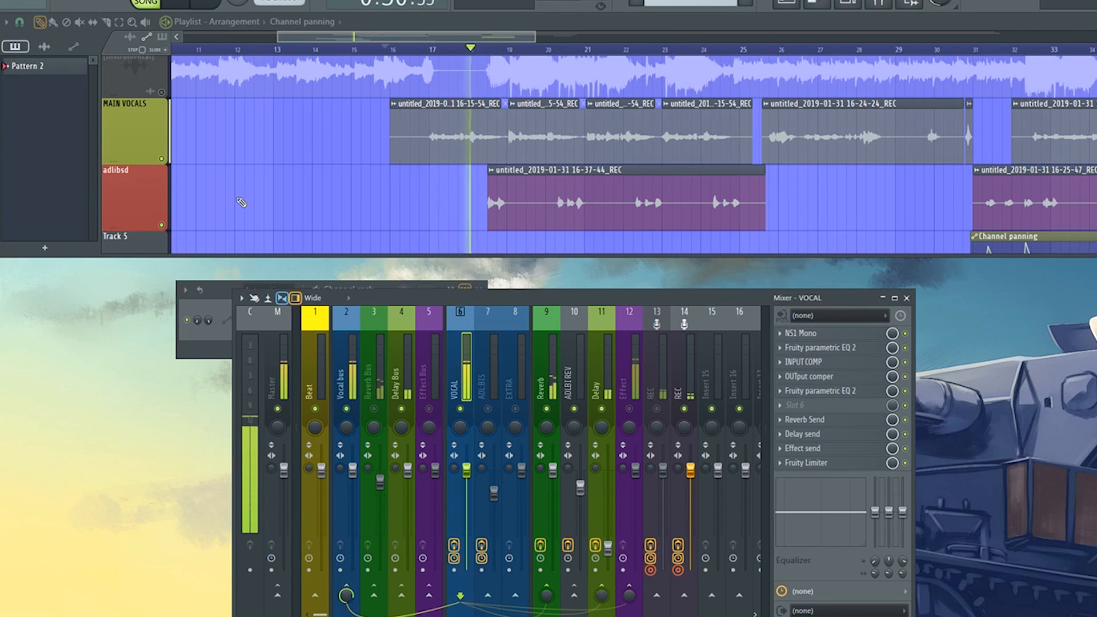
key("space")
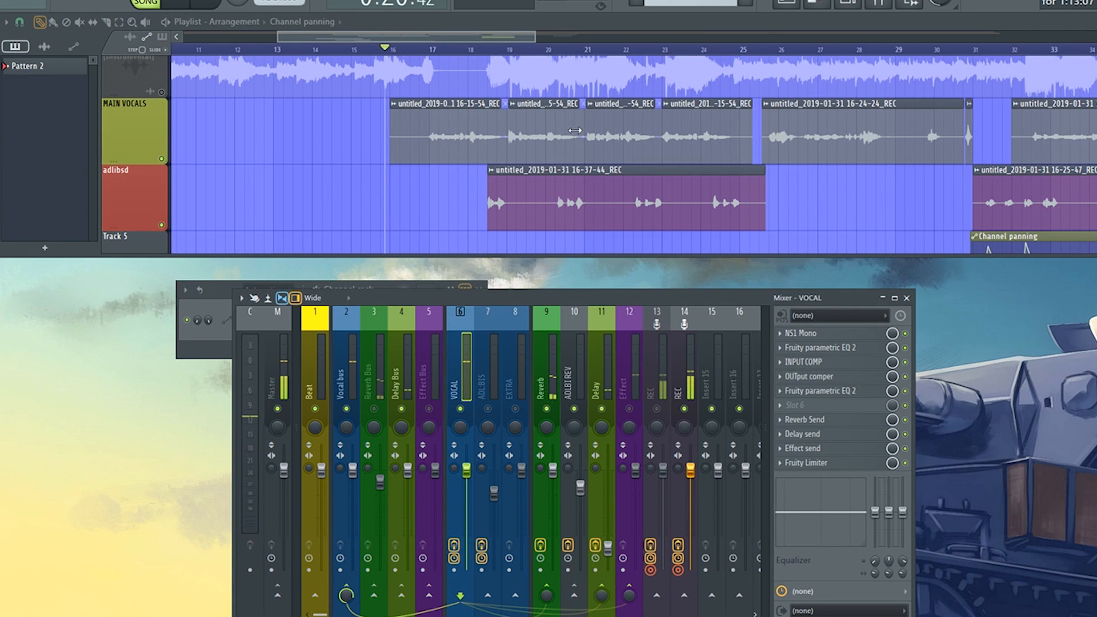
Listen to the noise-suppressed vocals, unmute the instrumental track, and restart playback near bar 15.
key("space")
left_click_drag(426, 188, 350, 186)
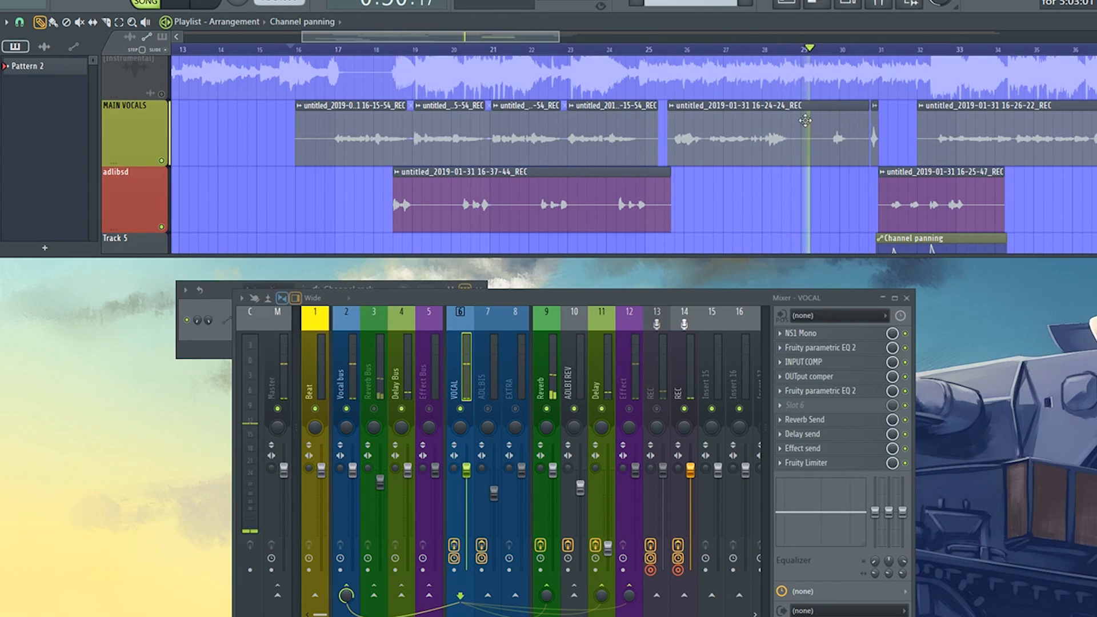
left_click(164, 96)
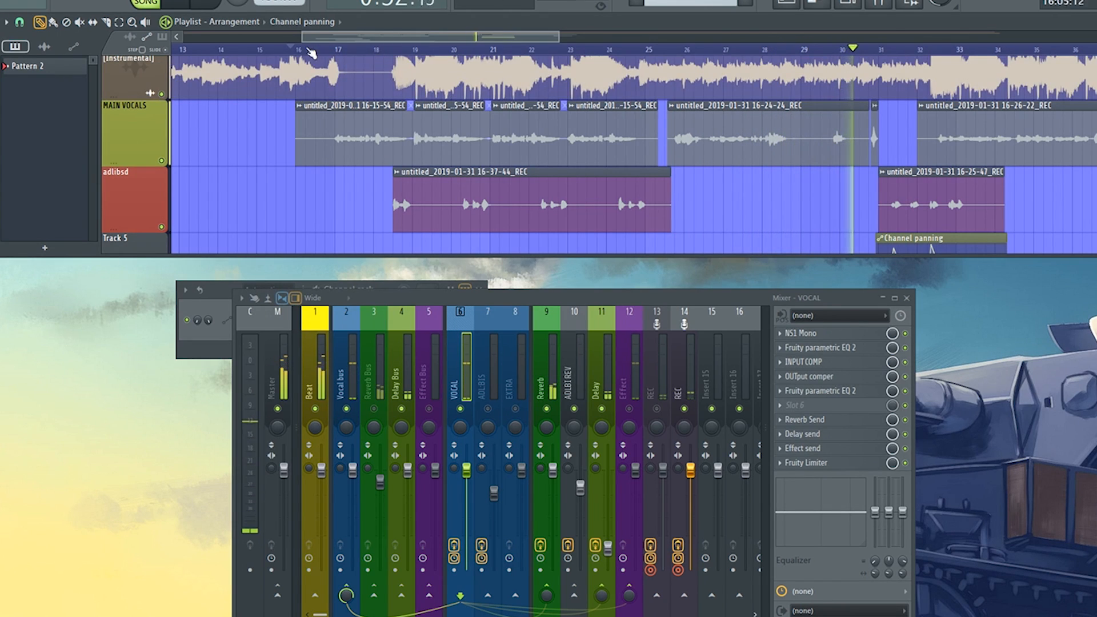
left_click(264, 49)
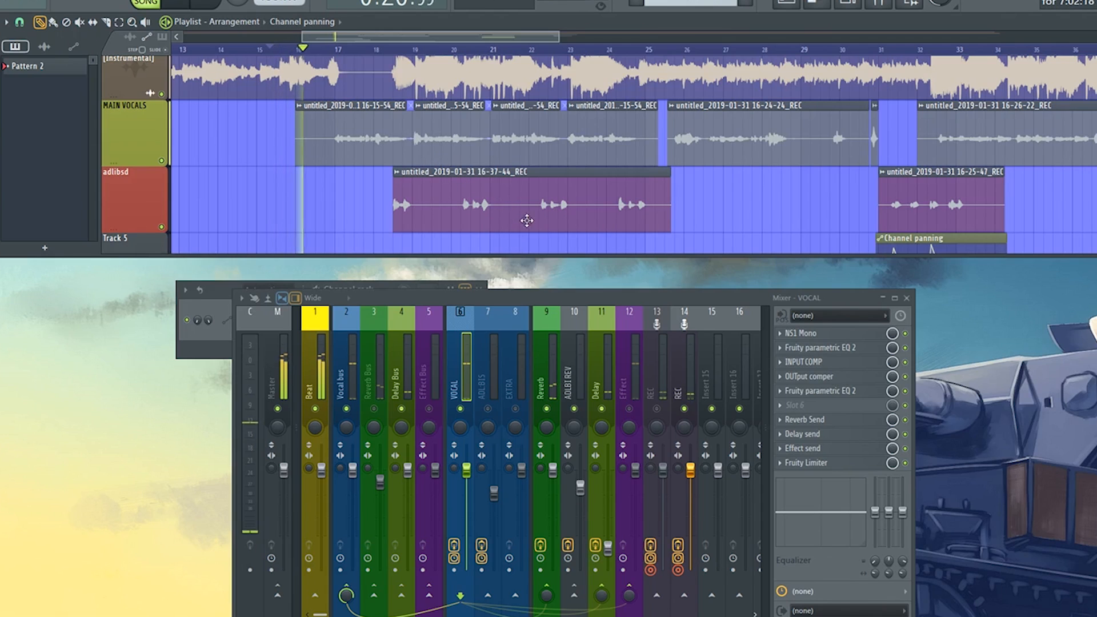
Lower the VOCAL insert's fader slightly to balance it against the instrumental.
scroll(732, 229, "down", 3)
scroll(743, 228, "down", 2)
scroll(650, 216, "down", 2)
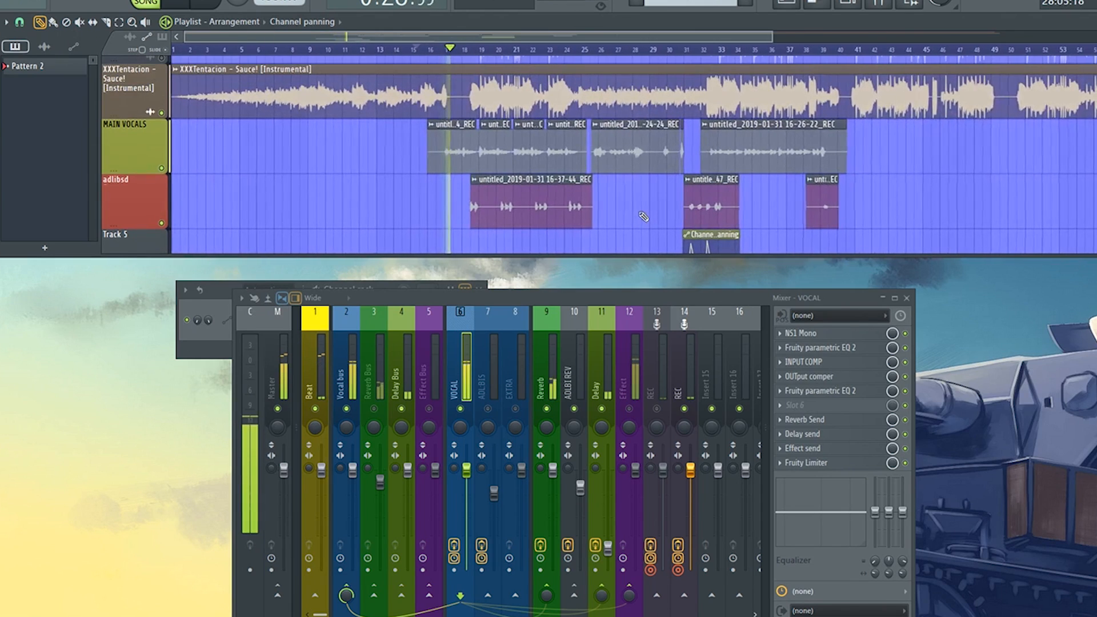
left_click_drag(468, 470, 467, 478)
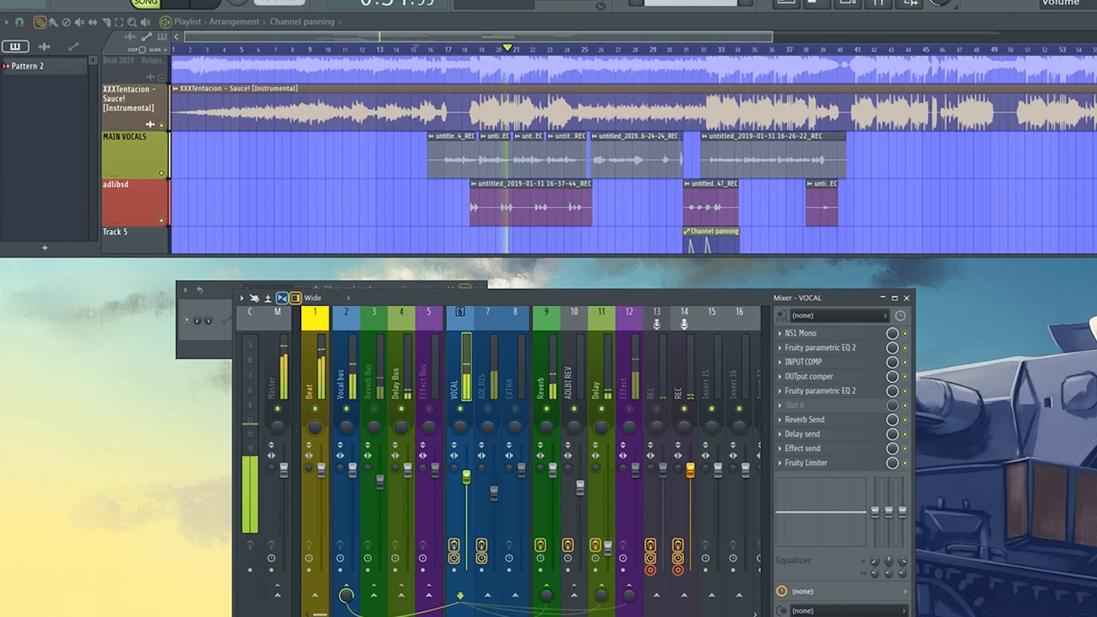
left_click_drag(467, 476, 467, 472)
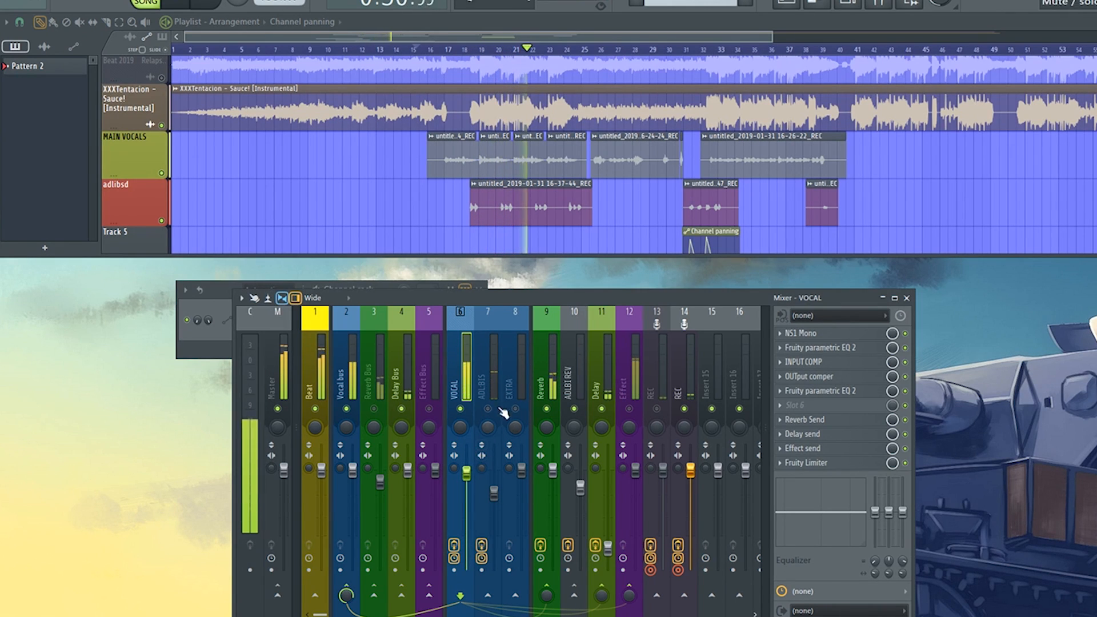
Unmute the Reverb Bus and the ADLBIS insert and replay the mix from before the vocals.
left_click(376, 410)
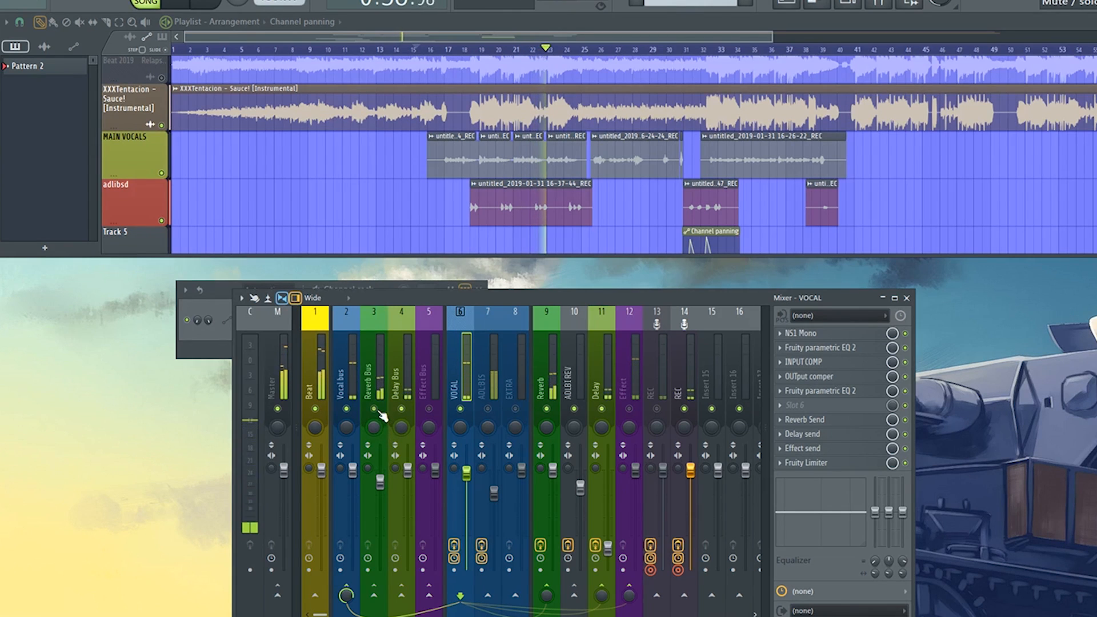
key("space")
key("space")
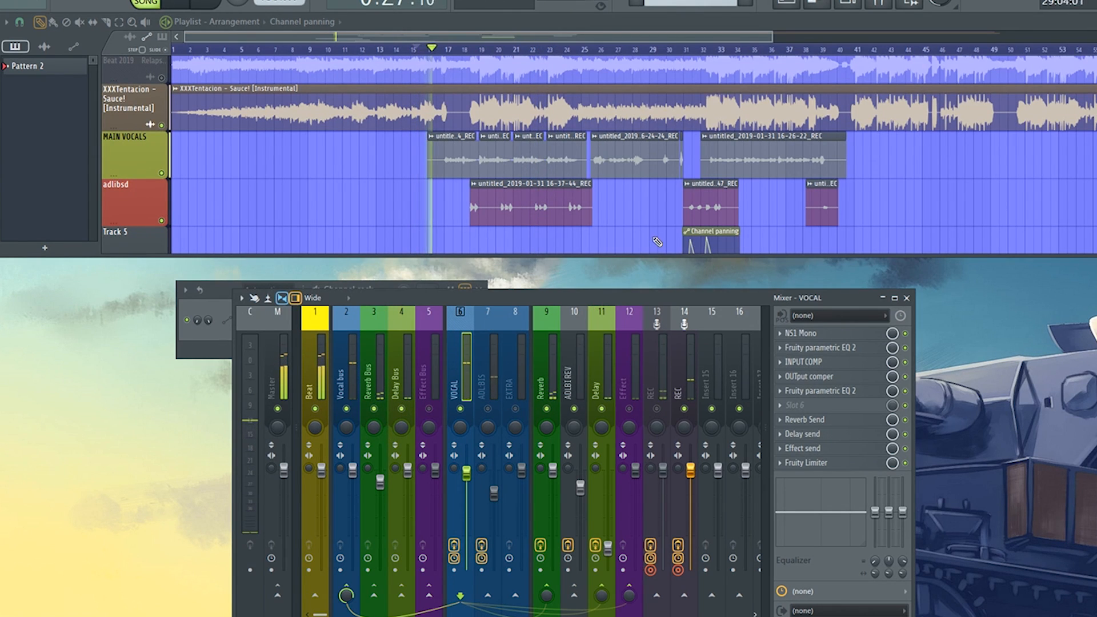
scroll(658, 241, "down", 4)
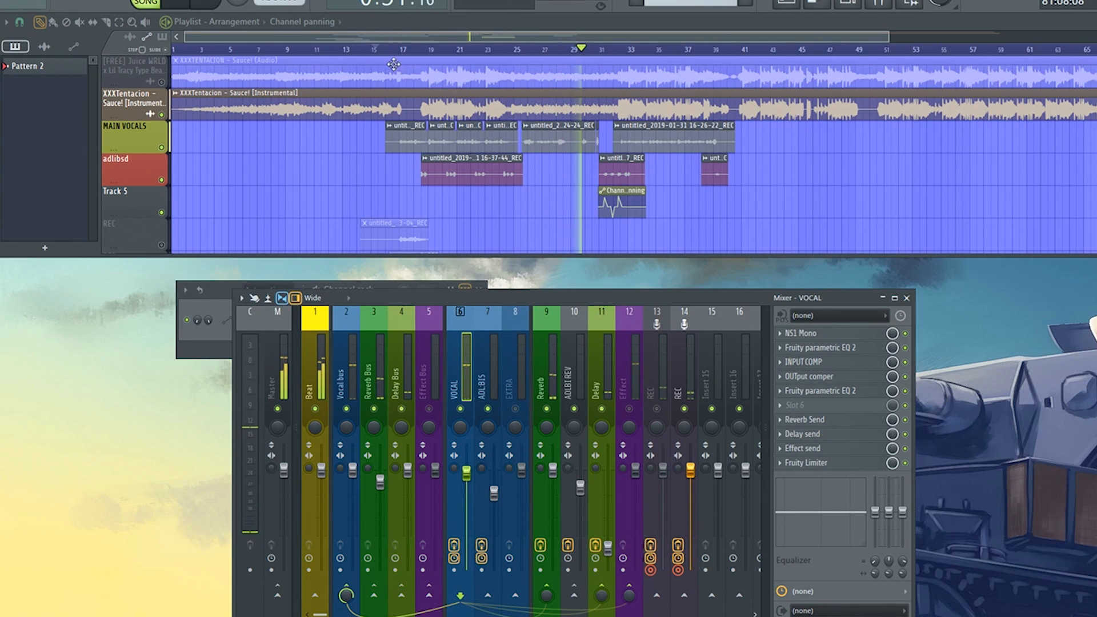
key("space")
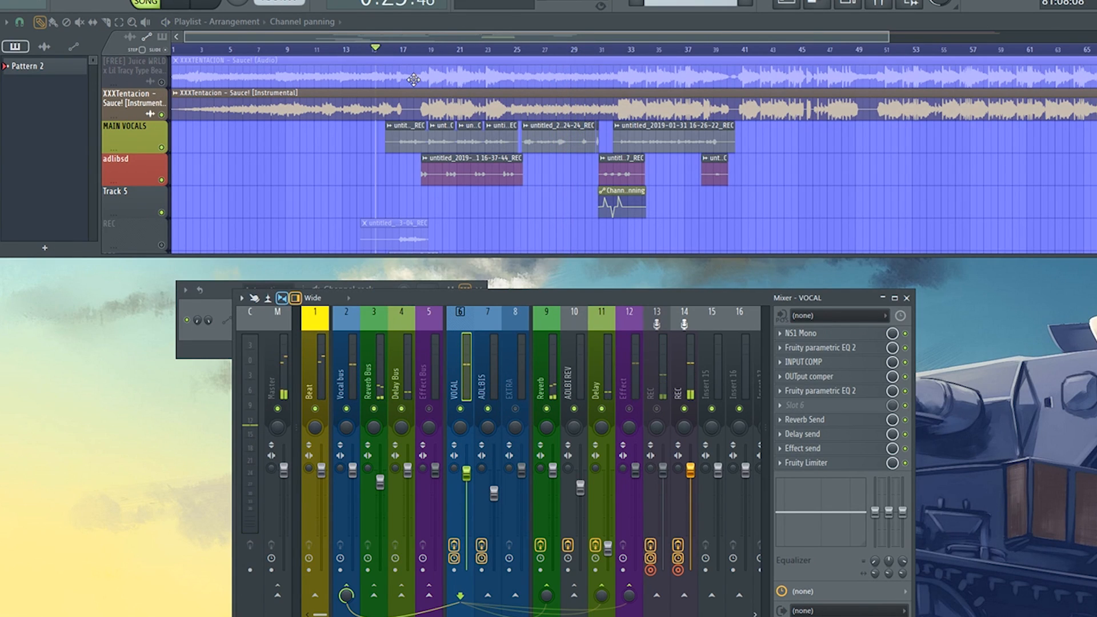
Try placing the muted 16-13-45 recording on Track 5 beneath the adlibs.
scroll(522, 220, "down", 2)
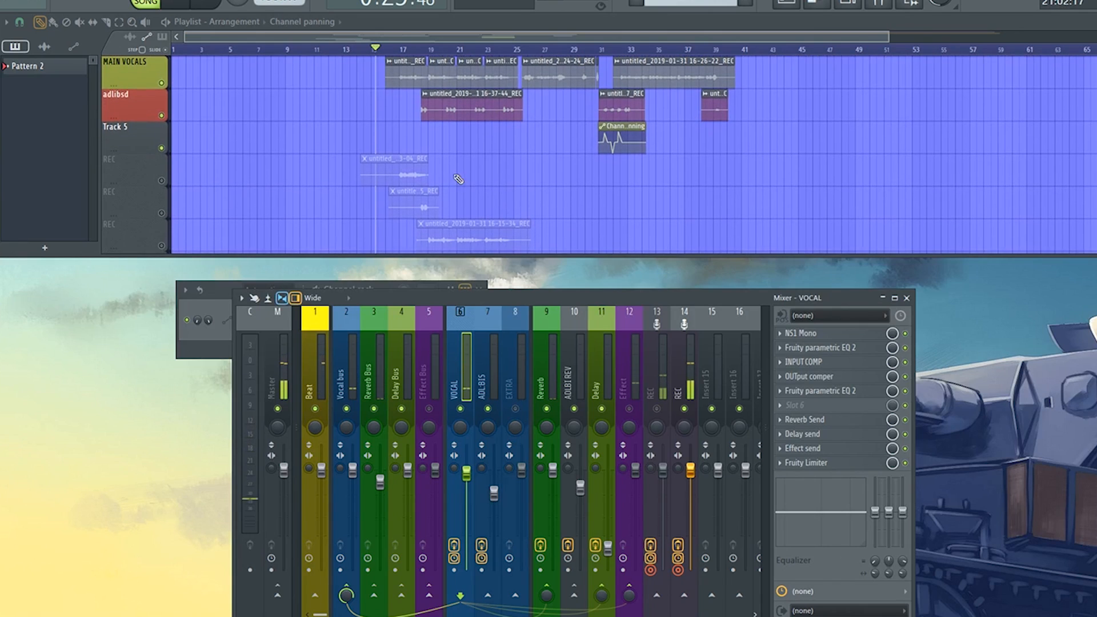
scroll(460, 159, "up", 3, "ctrl")
scroll(466, 156, "up", 1, "ctrl")
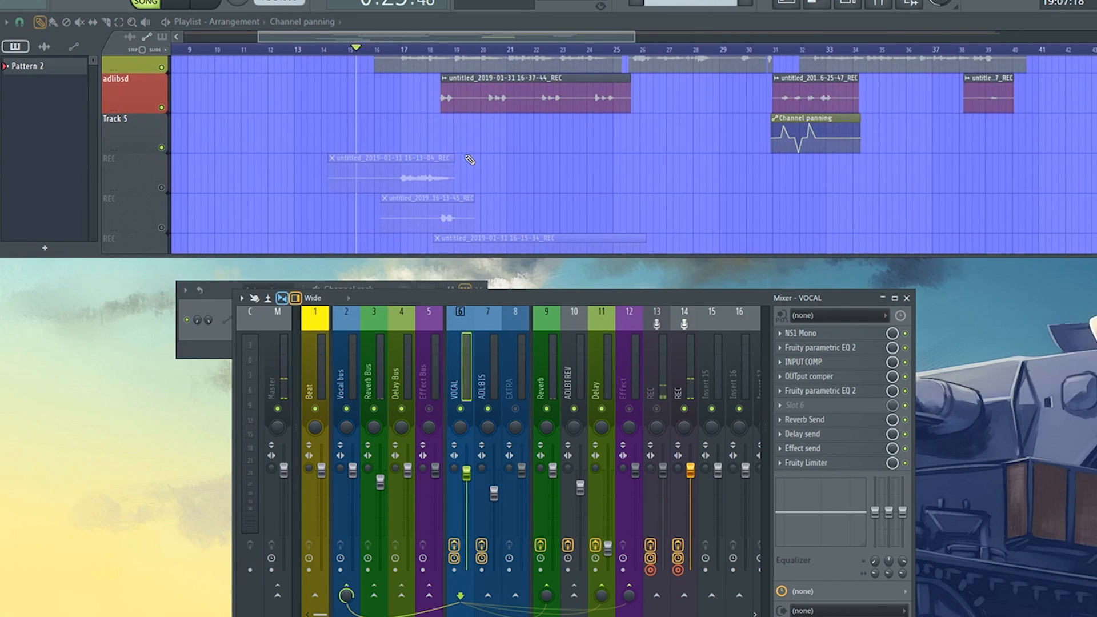
left_click(454, 217)
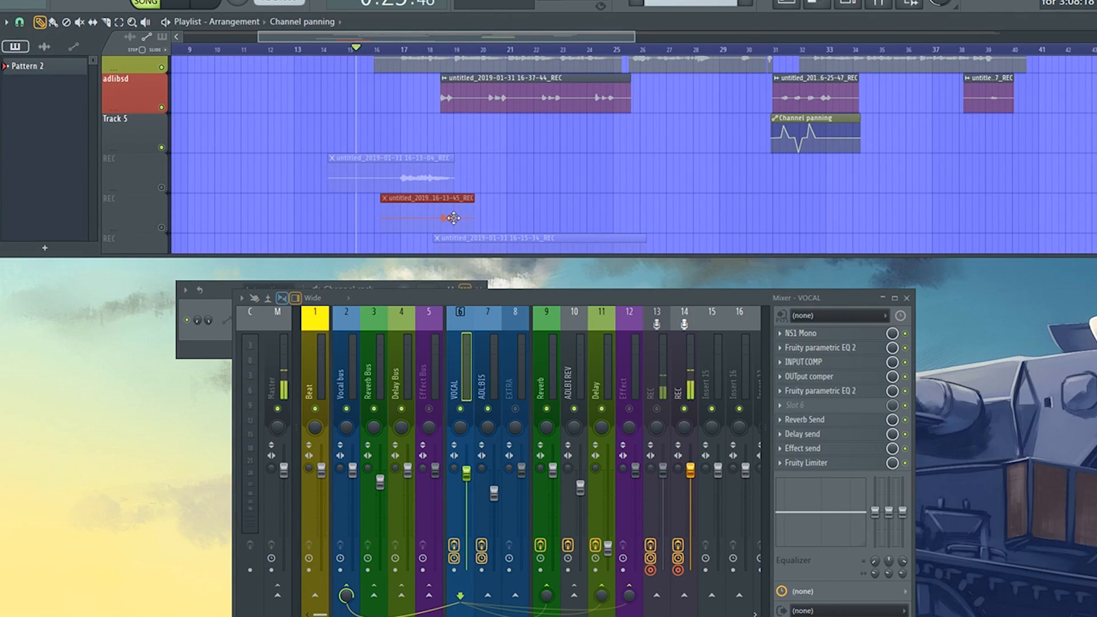
left_click_drag(453, 217, 453, 138)
scroll(482, 136, "up", 3, "ctrl")
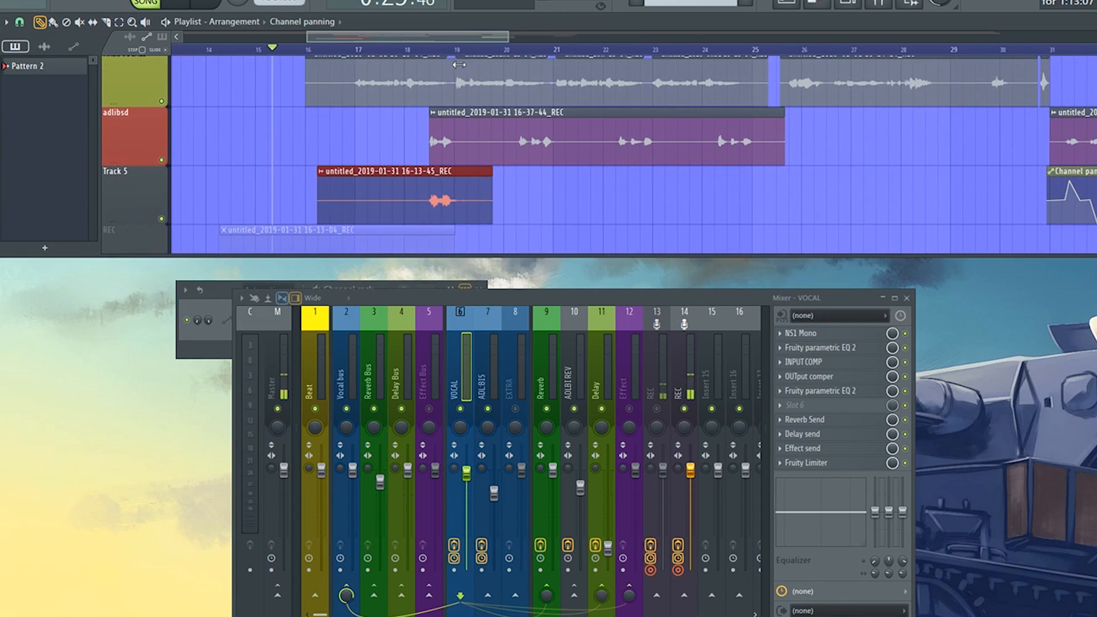
Mute Track 5 and move the 16-13-45 recording back down to its own REC track.
scroll(510, 206, "down", 2)
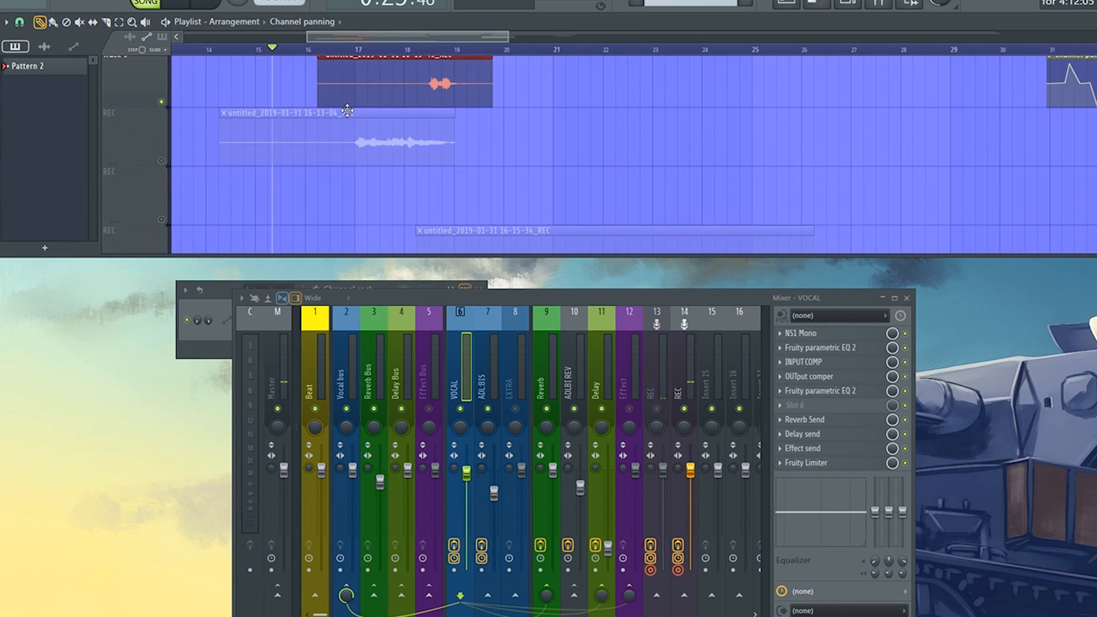
scroll(457, 114, "down", 1)
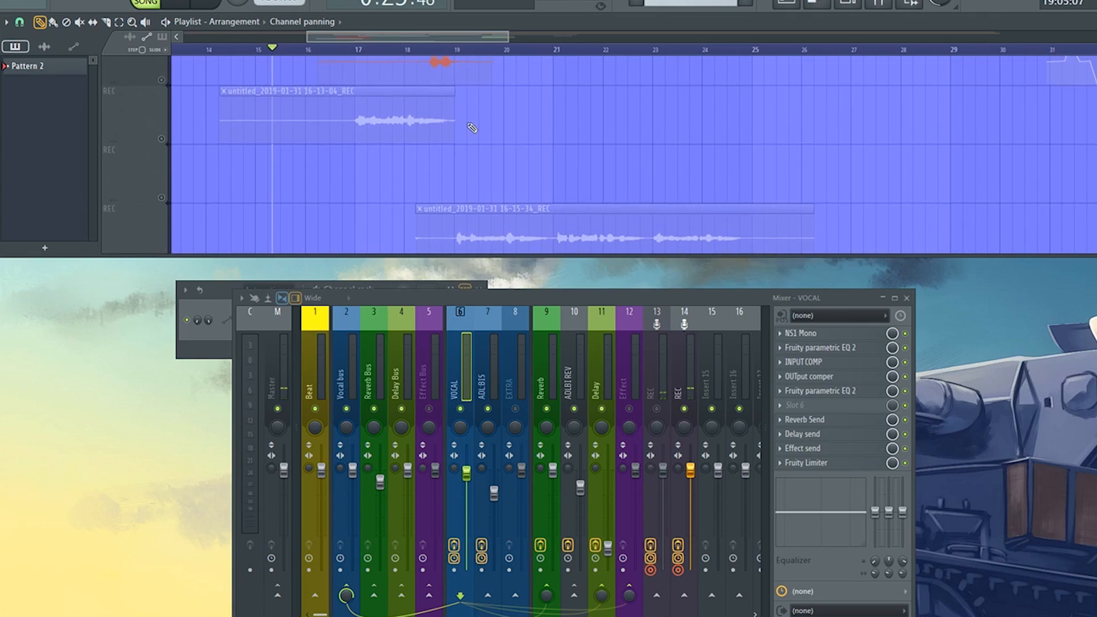
scroll(444, 89, "up", 1)
left_click_drag(445, 89, 542, 113)
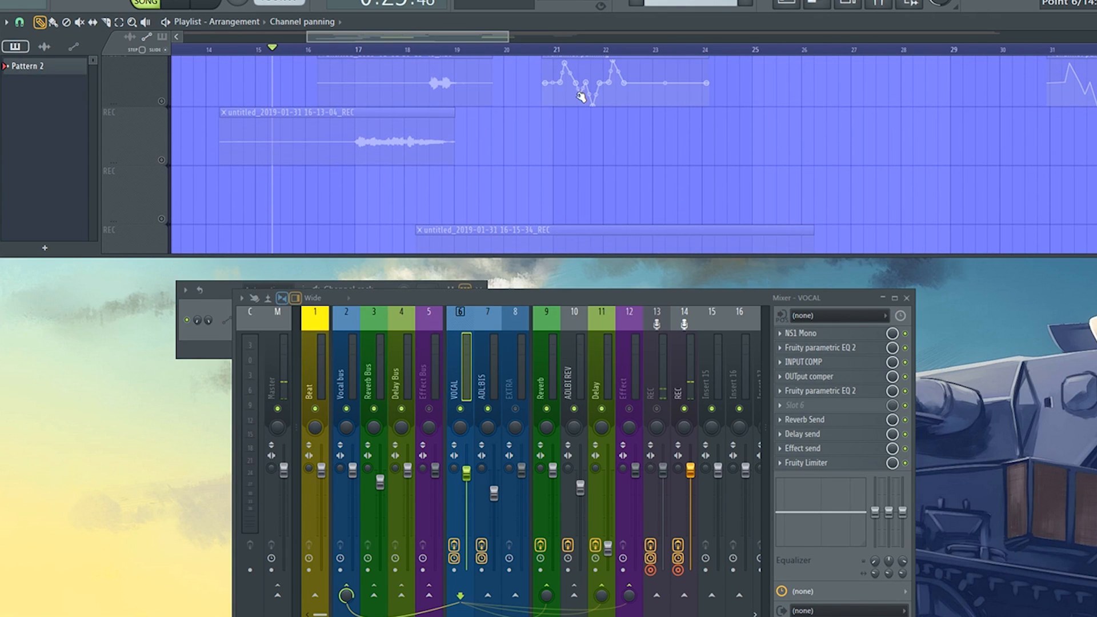
scroll(674, 66, "up", 1)
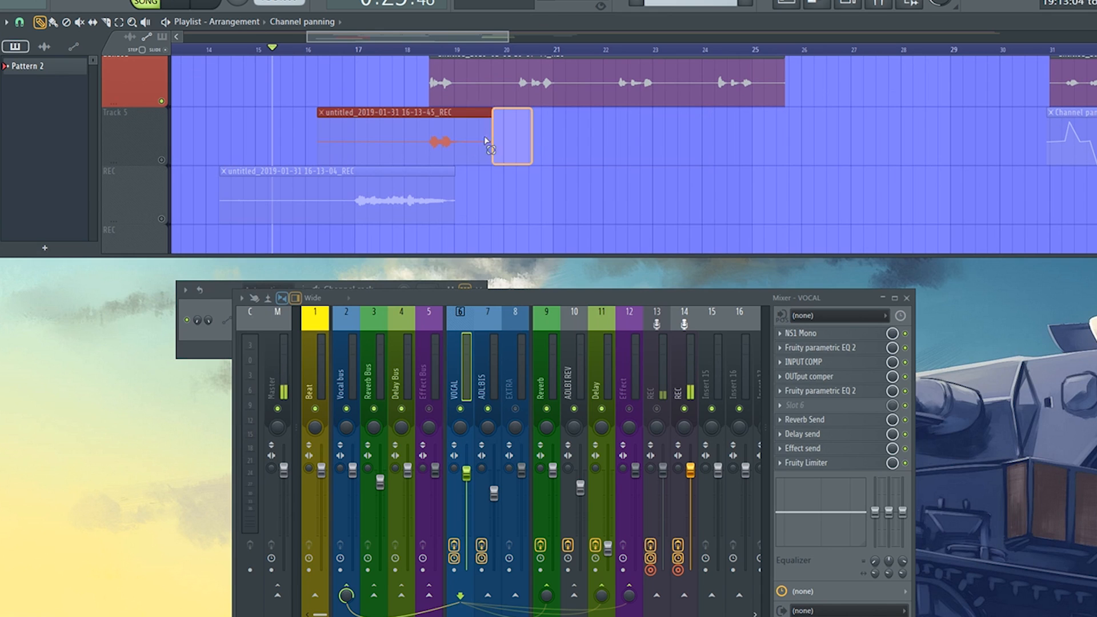
left_click_drag(491, 142, 473, 259)
scroll(473, 142, "down", 1)
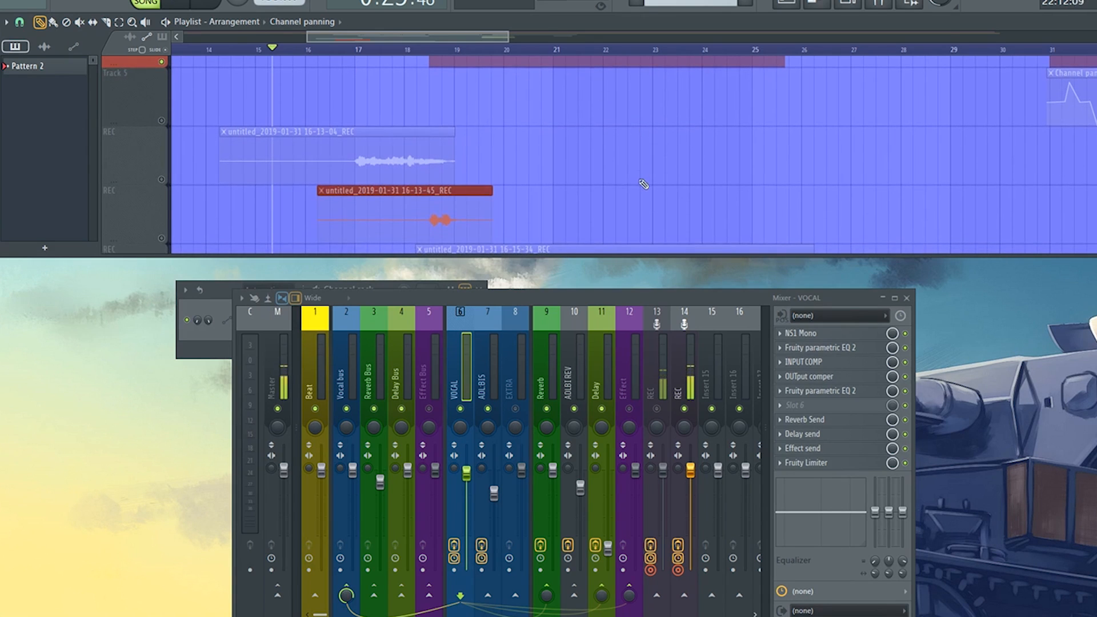
Move the muted 16-15-34 recording from its REC track up to Track 5 at the same time position.
scroll(642, 184, "down", 1)
left_click(816, 220)
left_click_drag(799, 214, 800, 140)
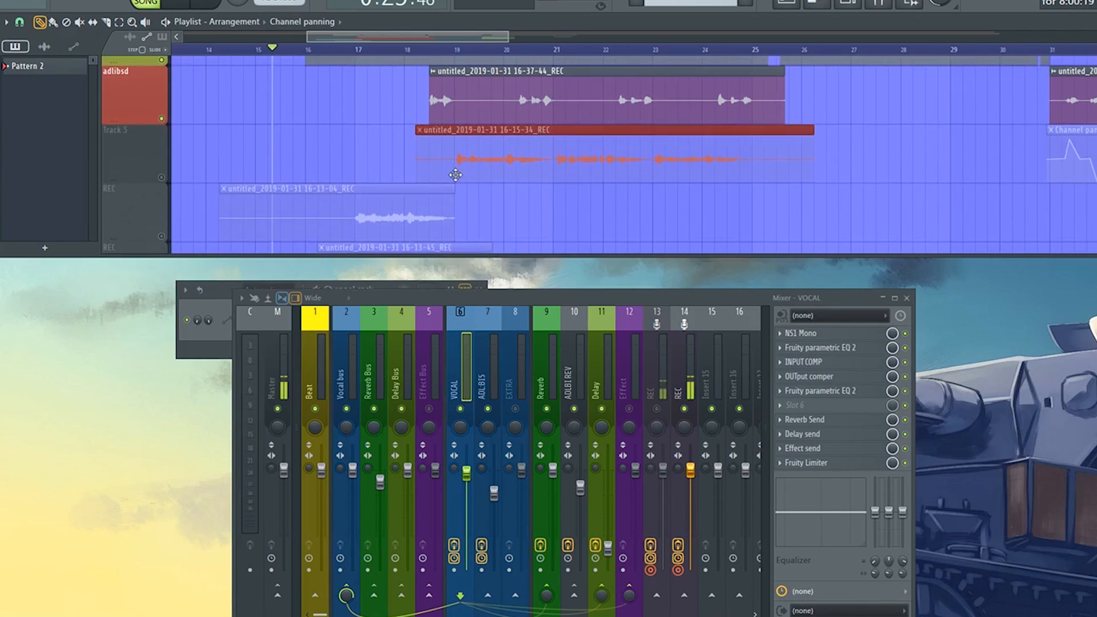
Trim the start and end of the 16-15-34 clip on Track 5 to keep only the phrase around bar 19.
scroll(474, 181, "up", 2)
scroll(435, 183, "down", 2)
scroll(414, 171, "down", 1)
scroll(449, 103, "up", 1)
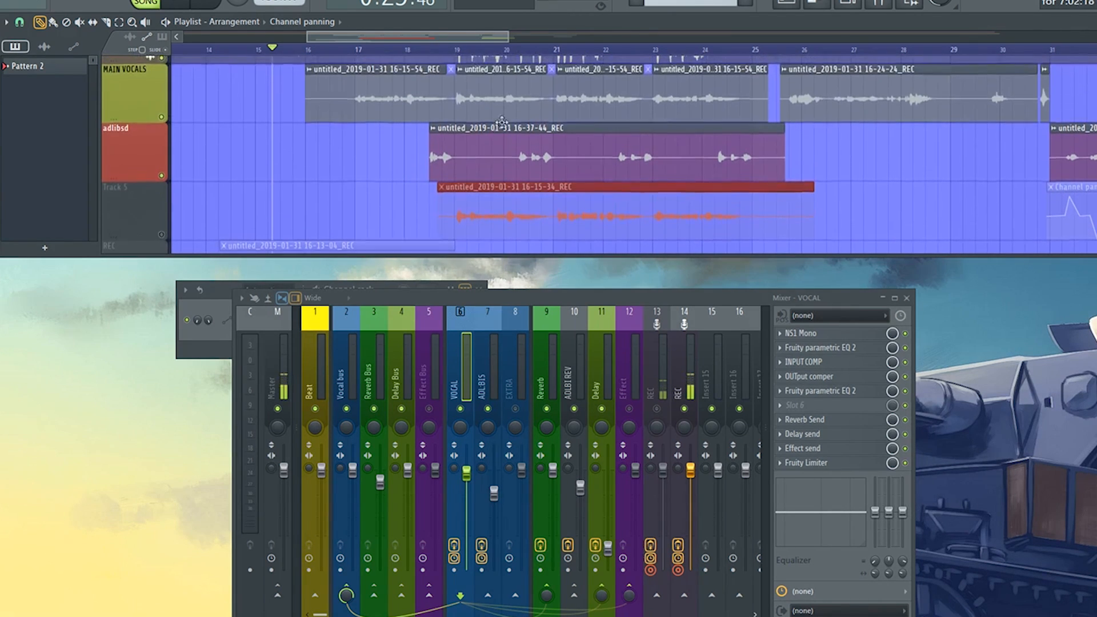
scroll(713, 183, "left", 5)
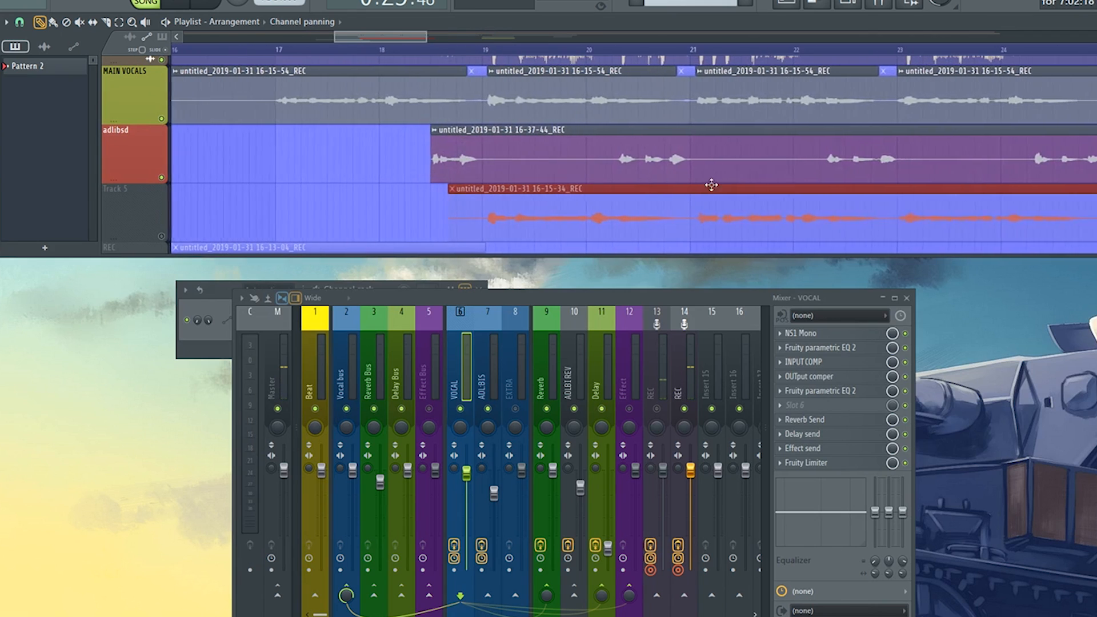
scroll(1032, 217, "down", 1)
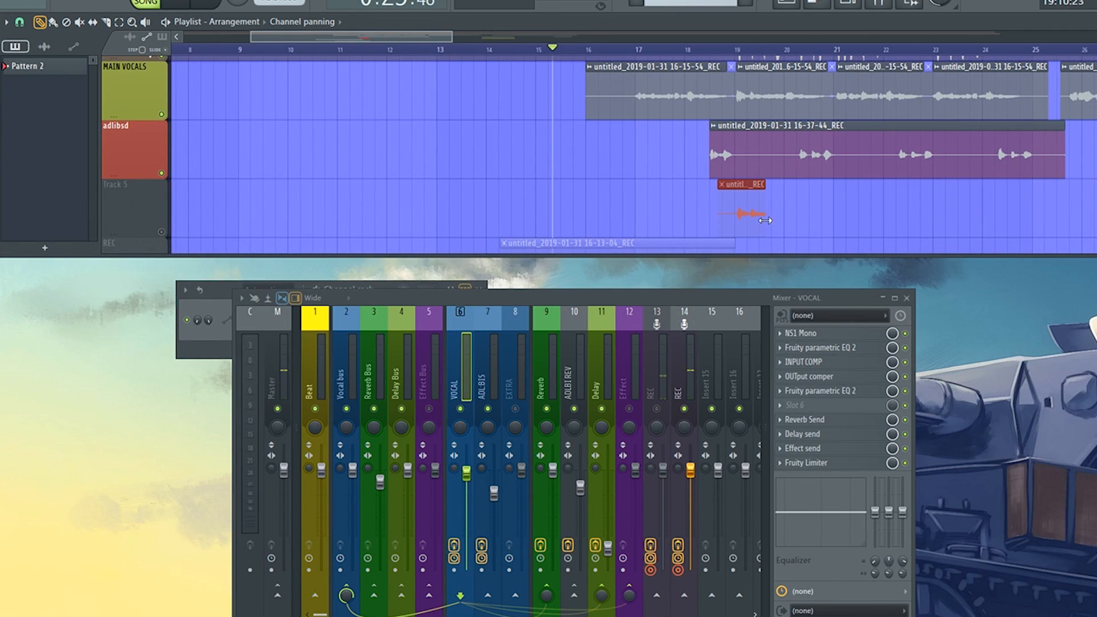
scroll(595, 204, "up", 2)
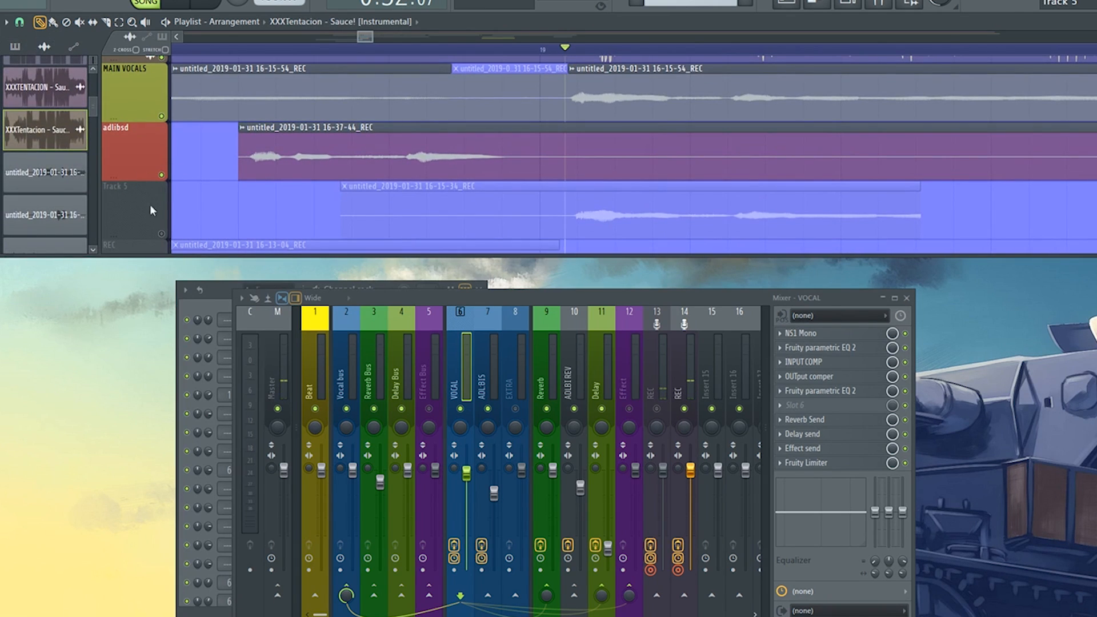
Unmute Track 5 and shorten the end of its 16-15-34 clip further, to just after bar 19.
left_click(161, 234)
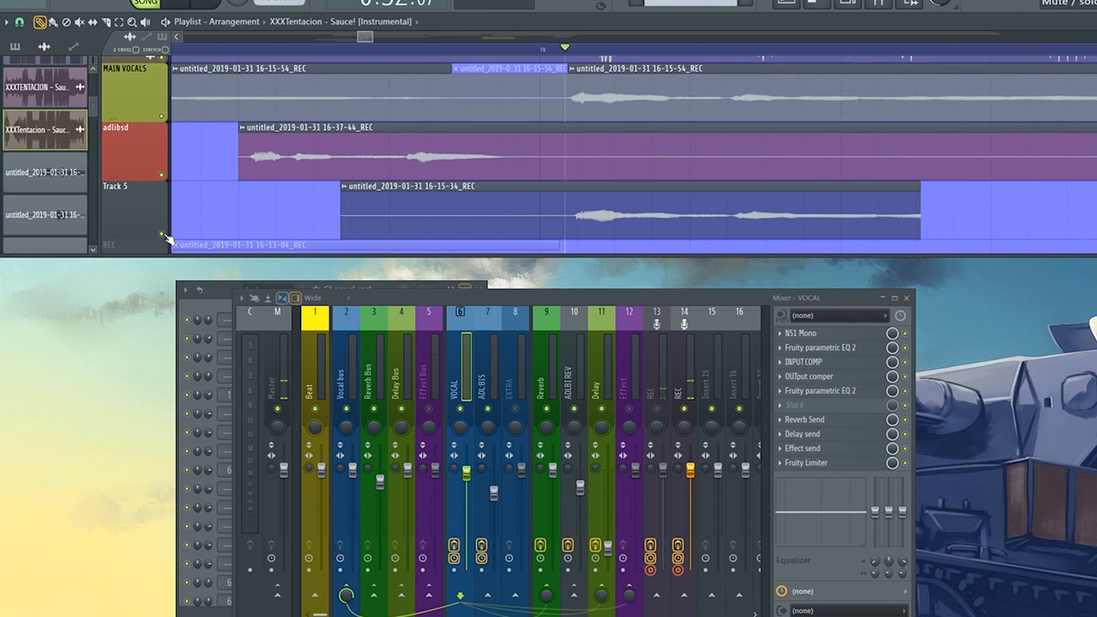
scroll(542, 206, "down", 2)
scroll(542, 206, "down", 3)
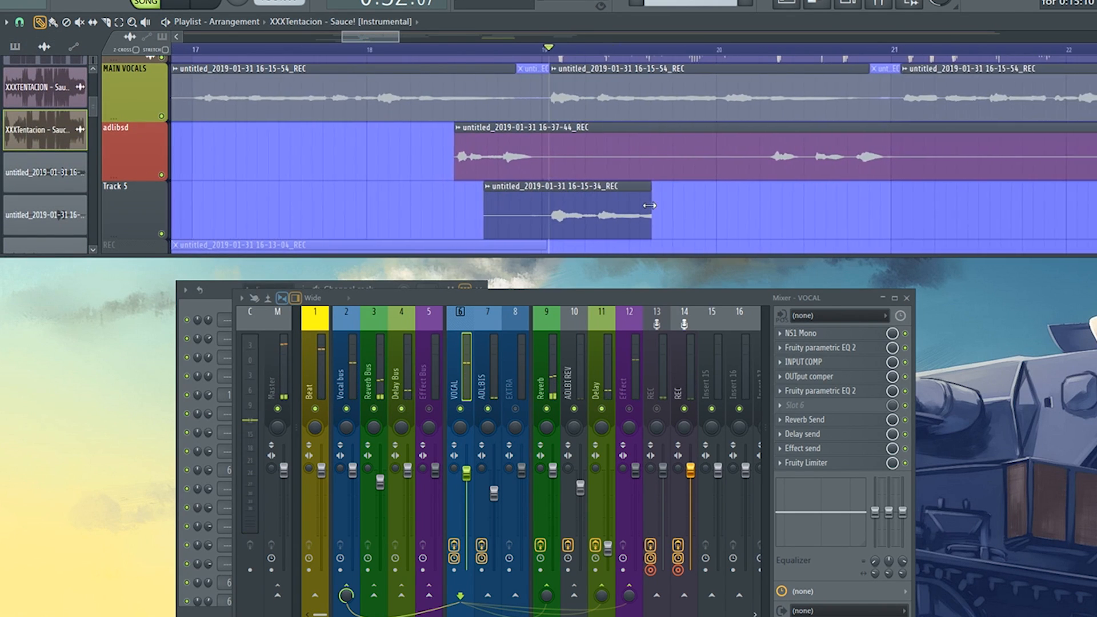
left_click_drag(657, 204, 632, 204)
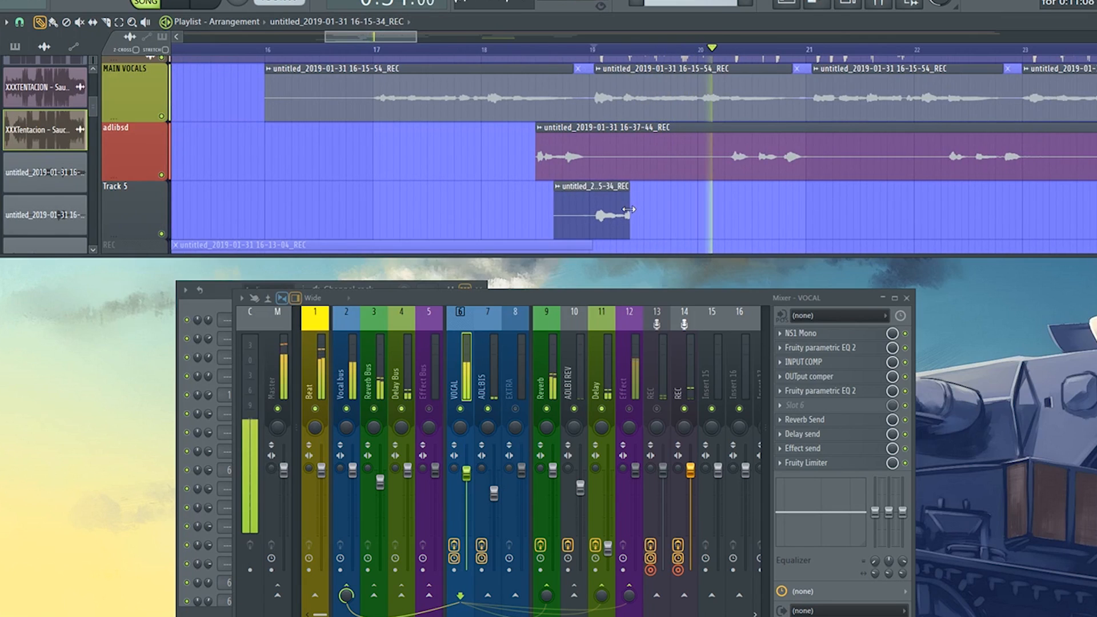
Replay the mix from about bar 16 to hear the layered phrase on Track 5 with the main vocals.
scroll(632, 203, "down", 3)
scroll(600, 172, "up", 1)
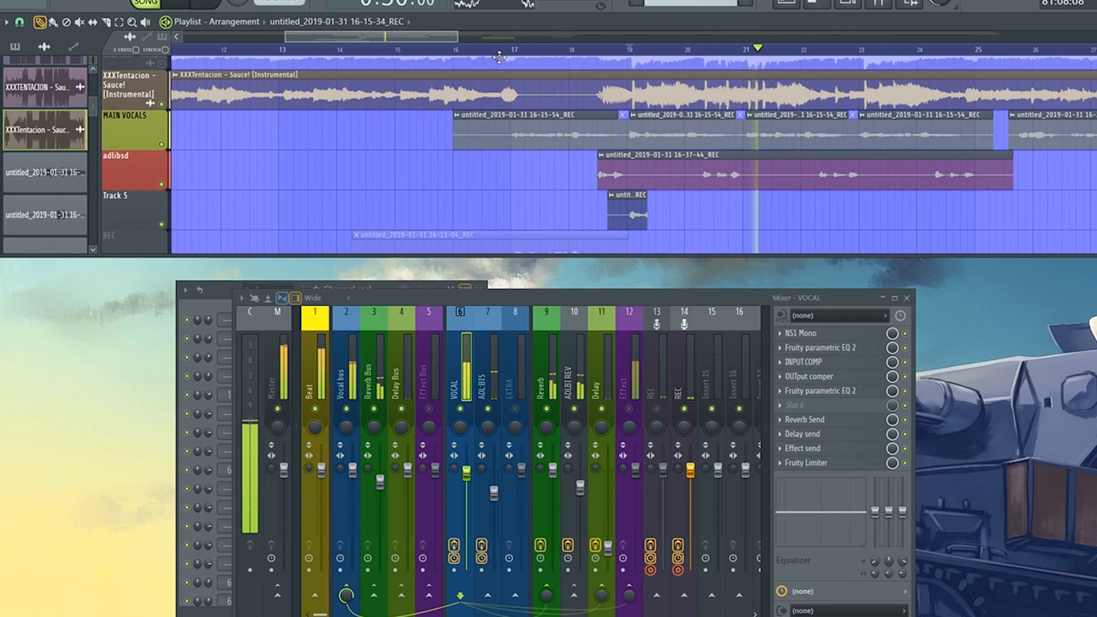
left_click(464, 49)
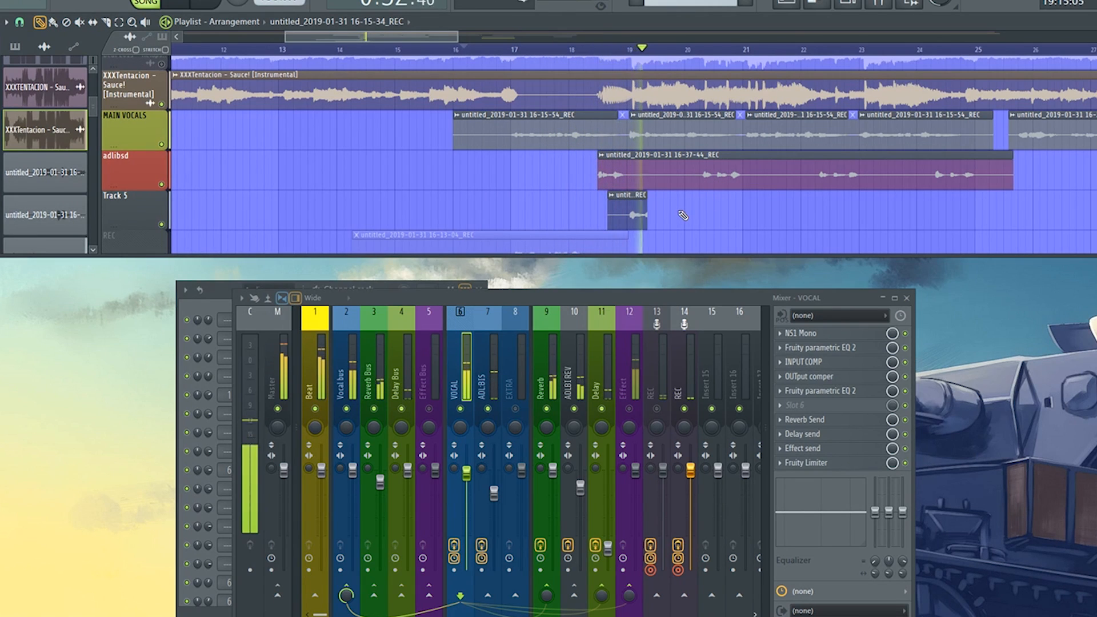
key("space")
Route the 16-15-34 clip's channel to mixer track 6 (VOCAL), close its settings, and resume playback.
scroll(658, 220, "up", 5)
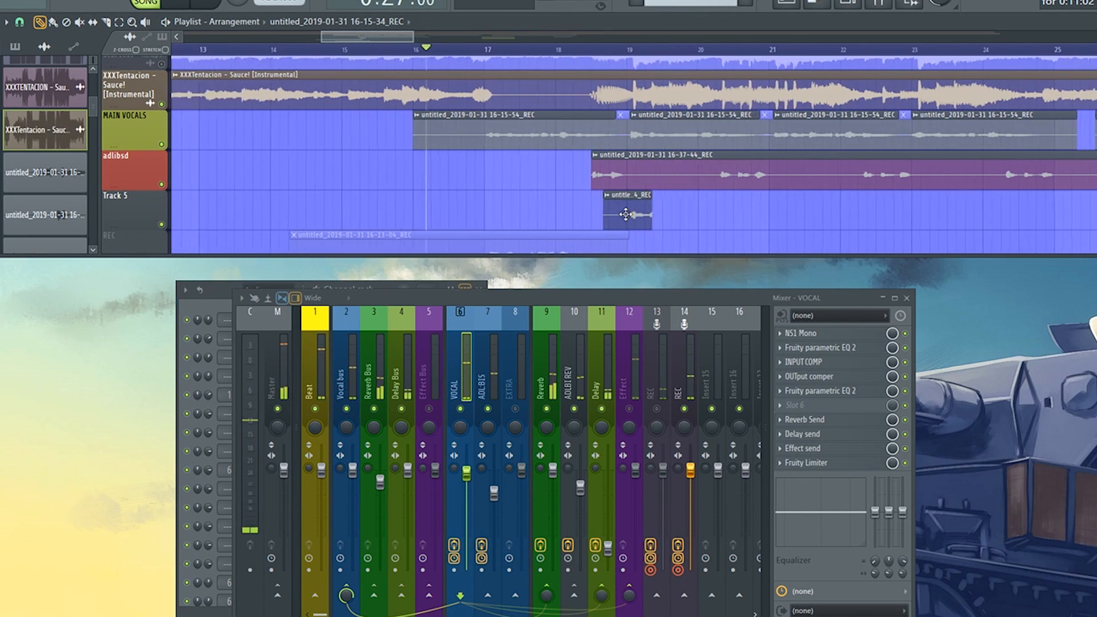
double_click(645, 205)
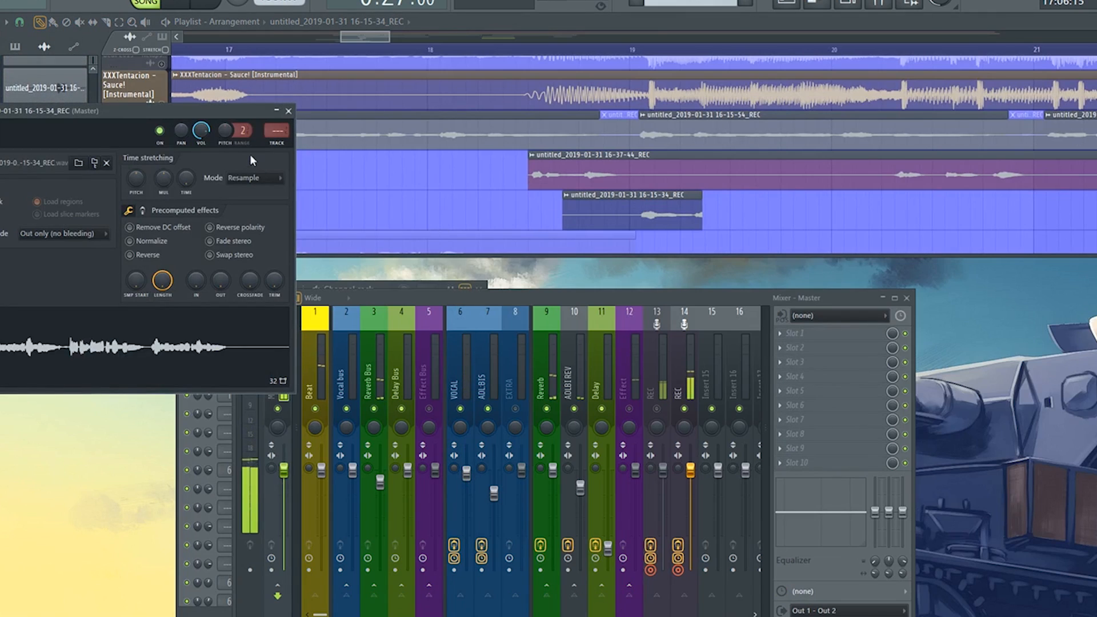
left_click_drag(277, 131, 278, 109)
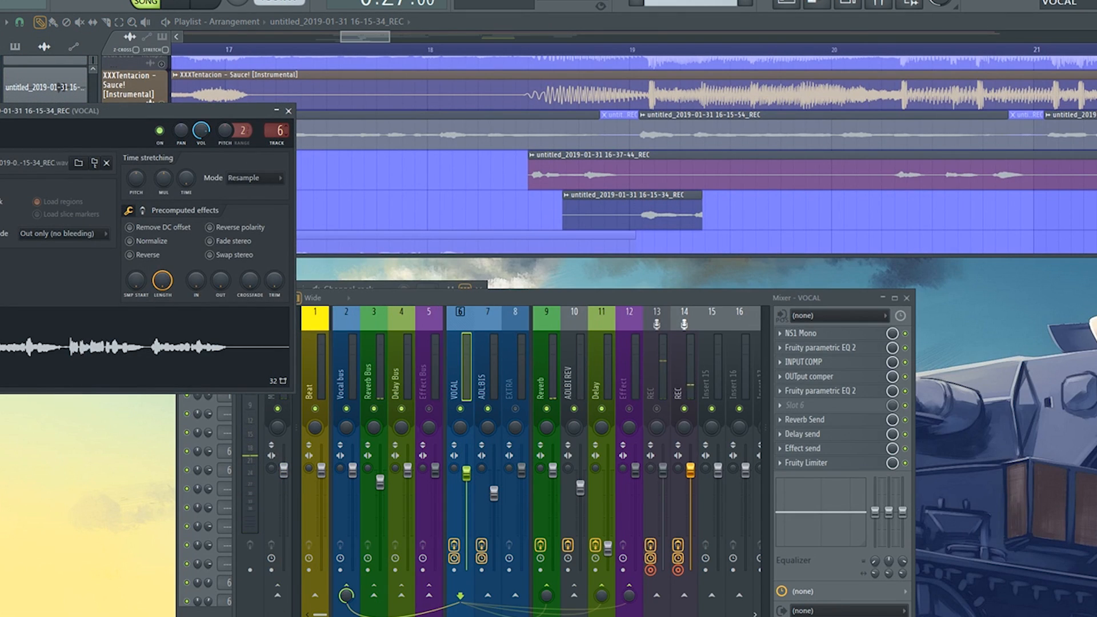
left_click(289, 111)
key("space")
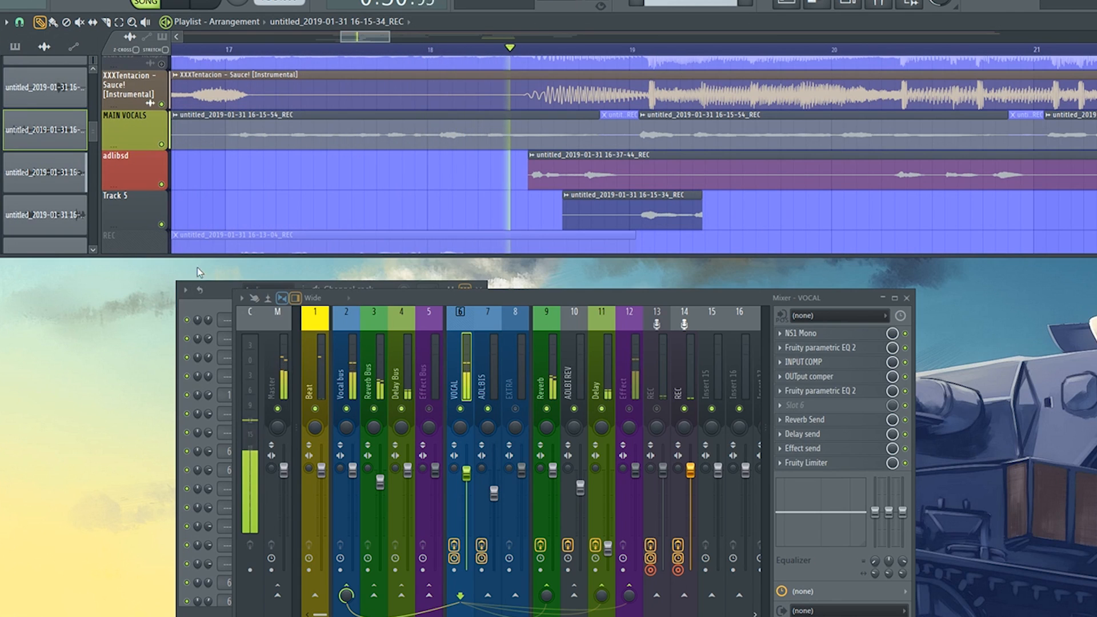
right_click(128, 204)
left_click(190, 200)
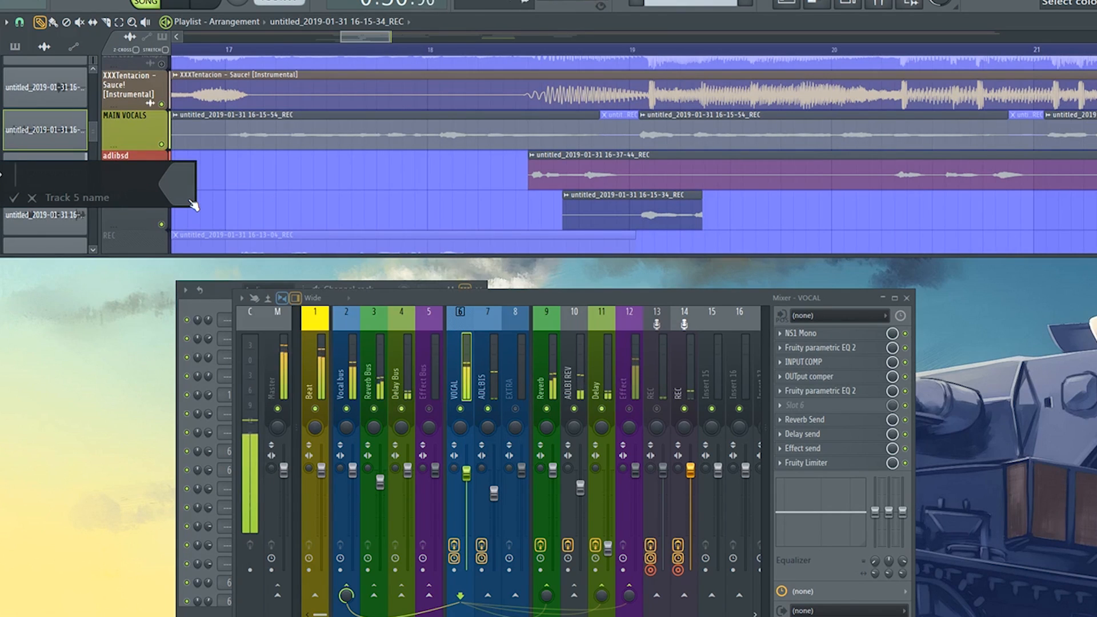
type("AENPS")
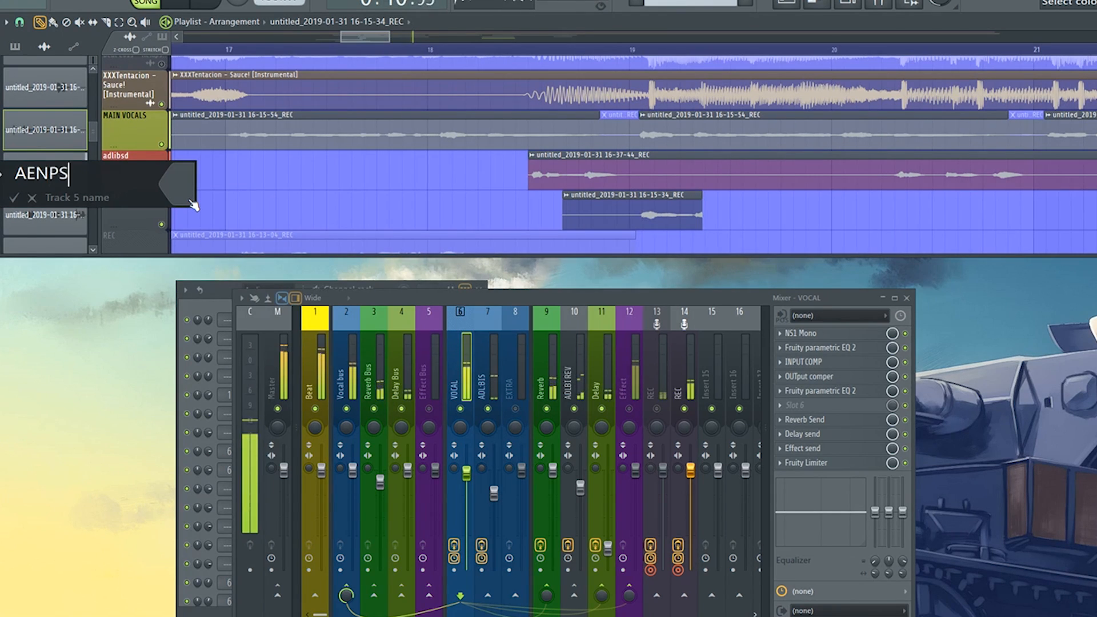
type("ASIE")
key("BackSpace")
key("BackSpace")
key("BackSpace")
key("BackSpace")
key("BackSpace")
key("BackSpace")
key("BackSpace")
key("BackSpace")
key("BackSpace")
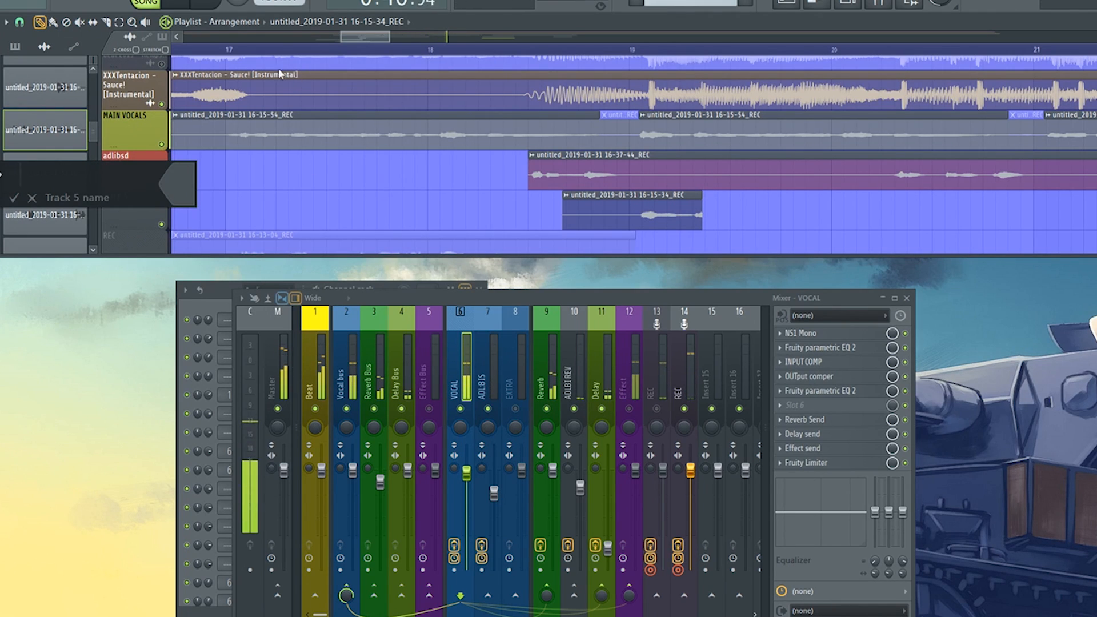
key("Return")
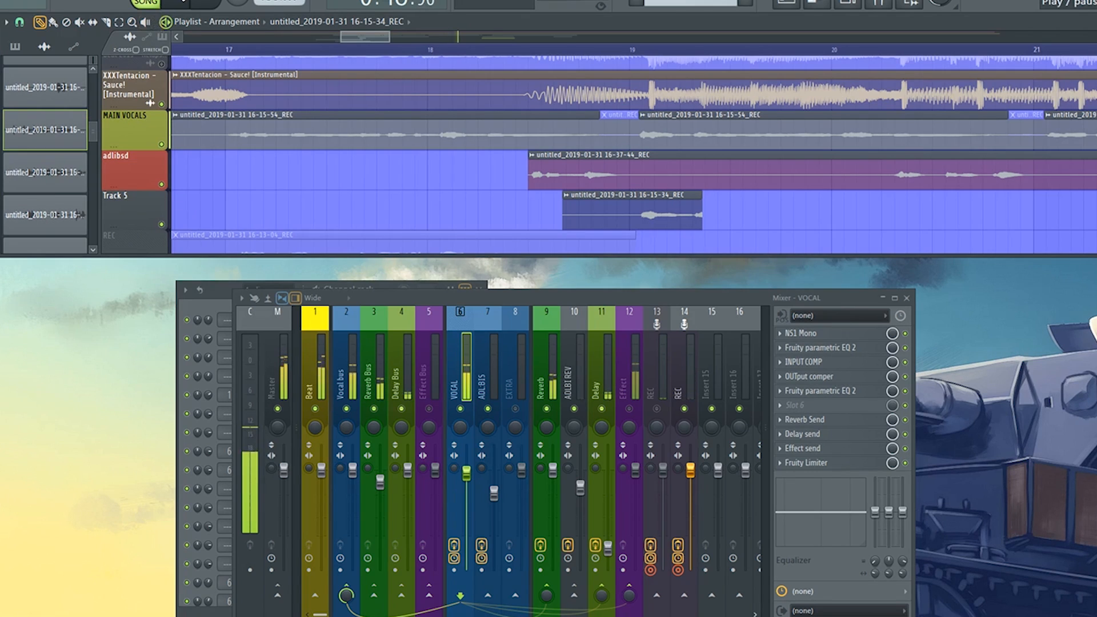
Stop playback and rename Track 5 as DUB.
key("space")
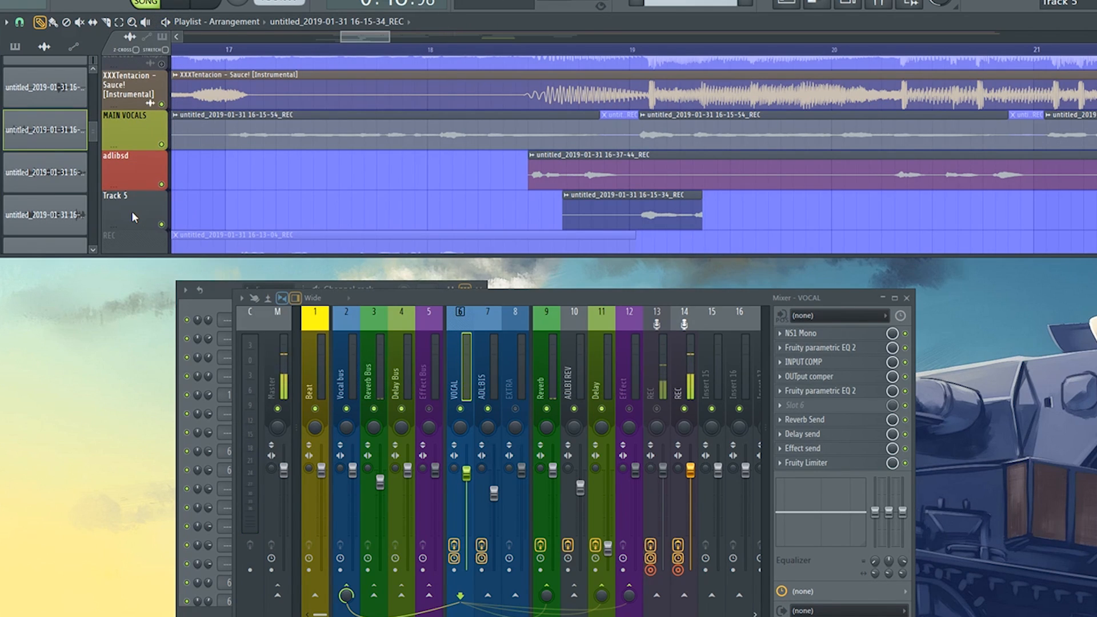
right_click(131, 213)
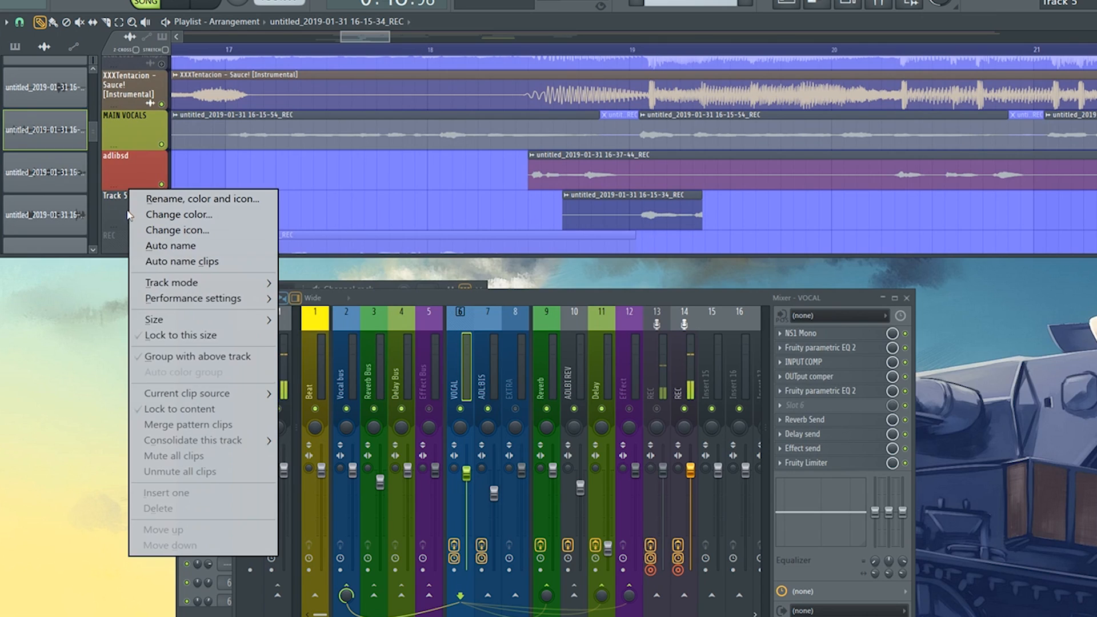
left_click(172, 197)
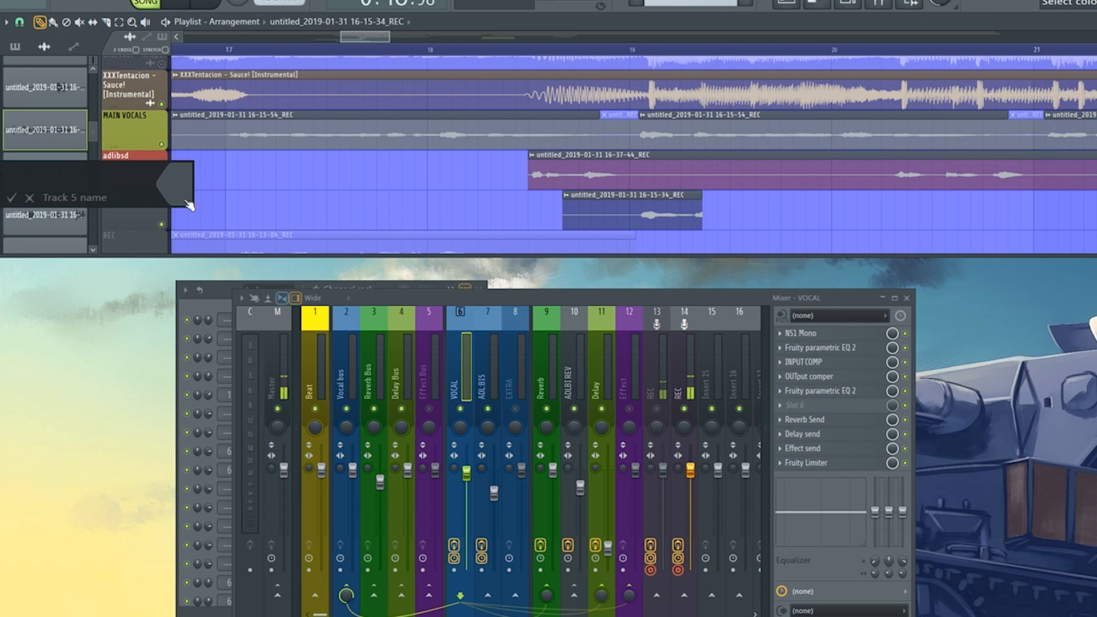
type("DUB")
key("Return")
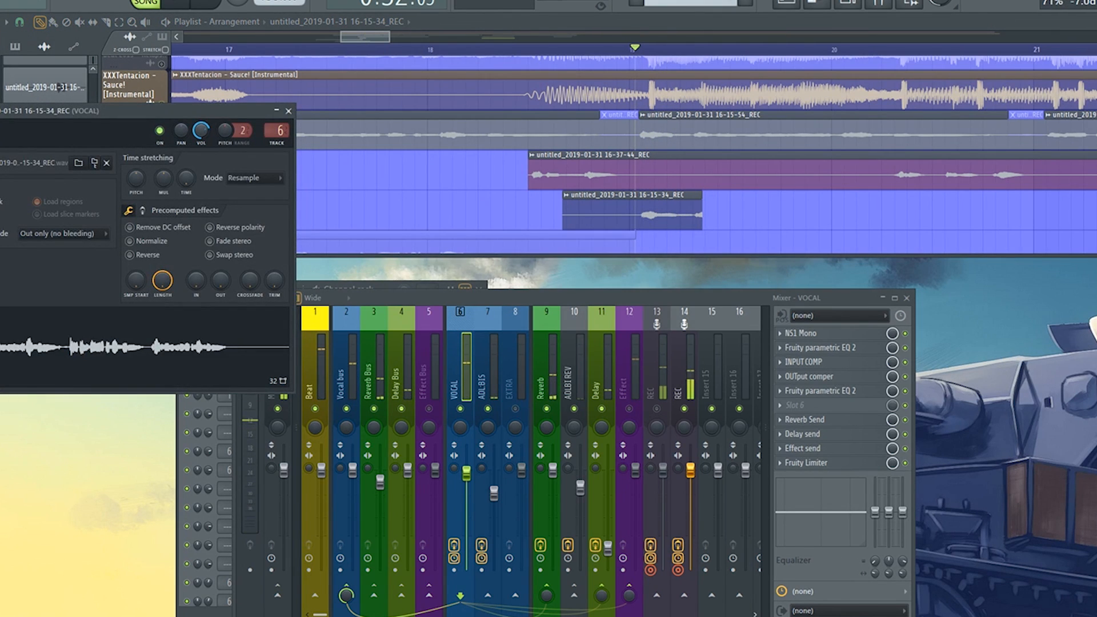
Lower the 16-15-34 clip's channel volume to about 48% during playback and close its settings.
key("space")
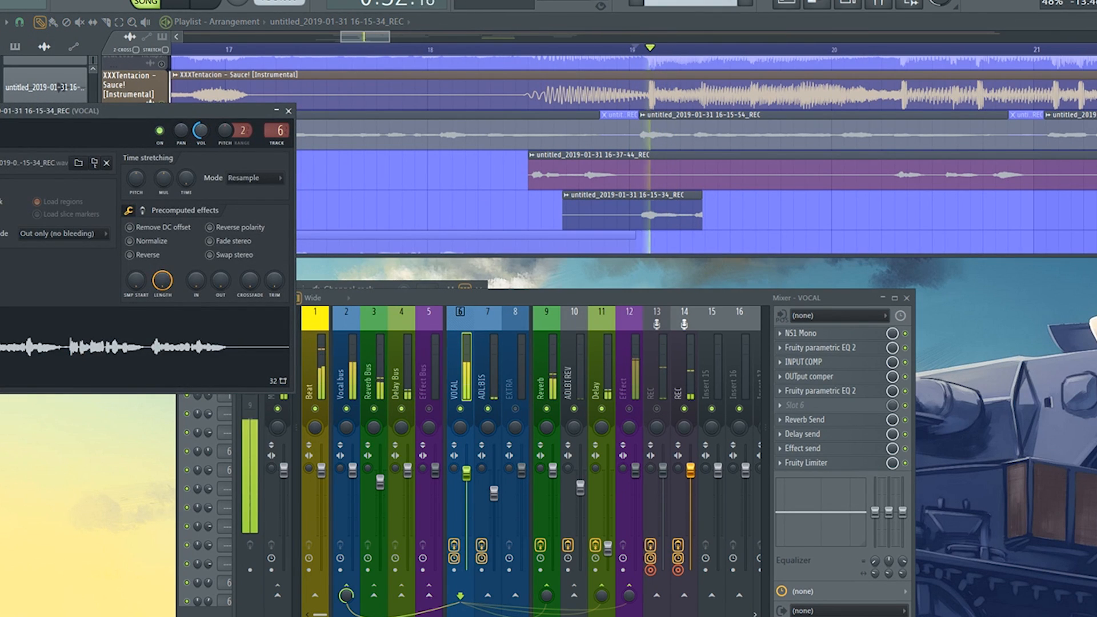
left_click(289, 111)
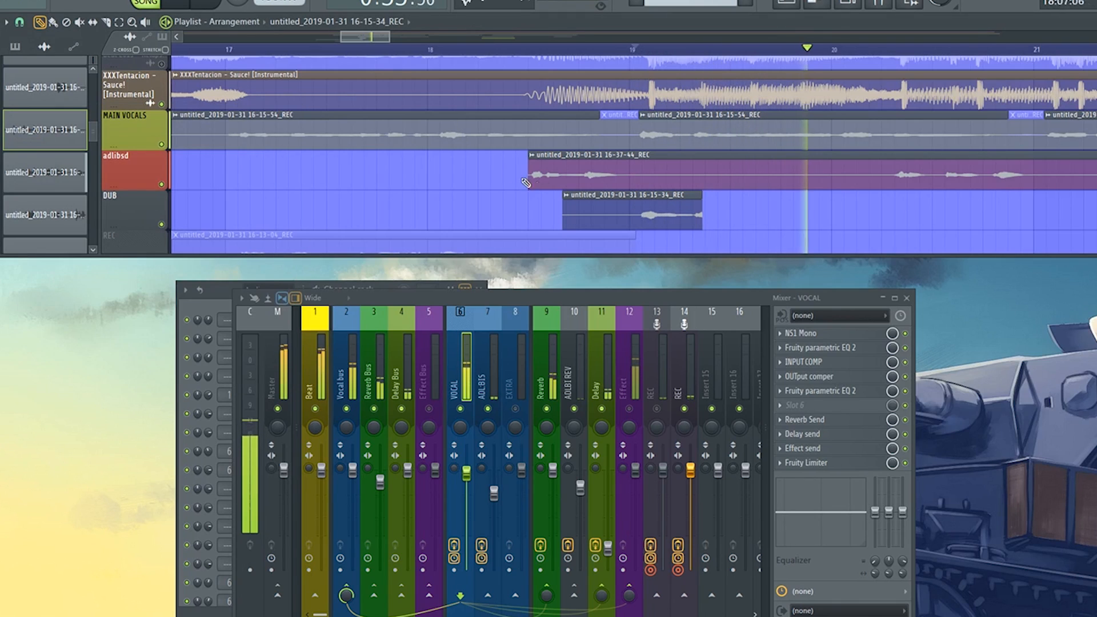
scroll(524, 192, "down", 3)
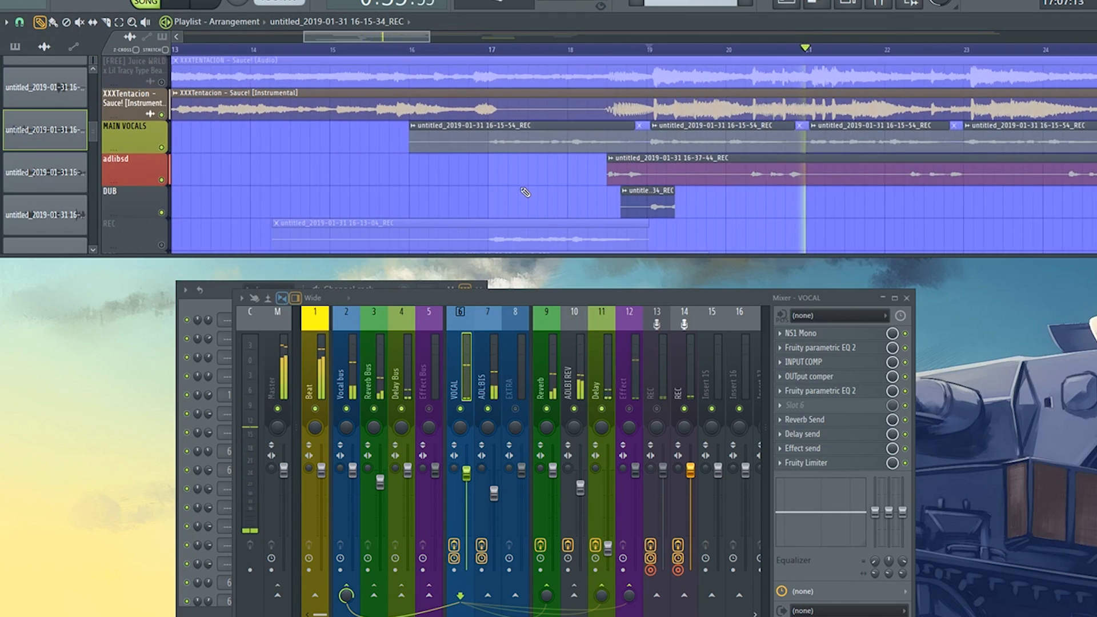
Replay the mix from about bar 12 to check the DUB layer against the main vocals and instrumental.
scroll(525, 192, "up", 2)
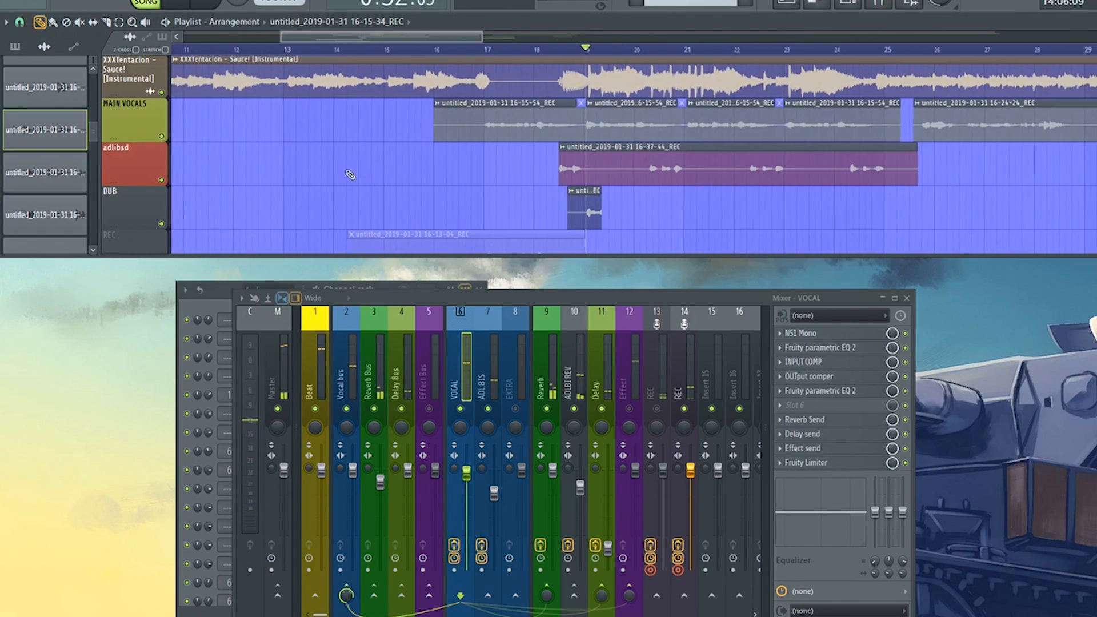
scroll(426, 207, "down", 2)
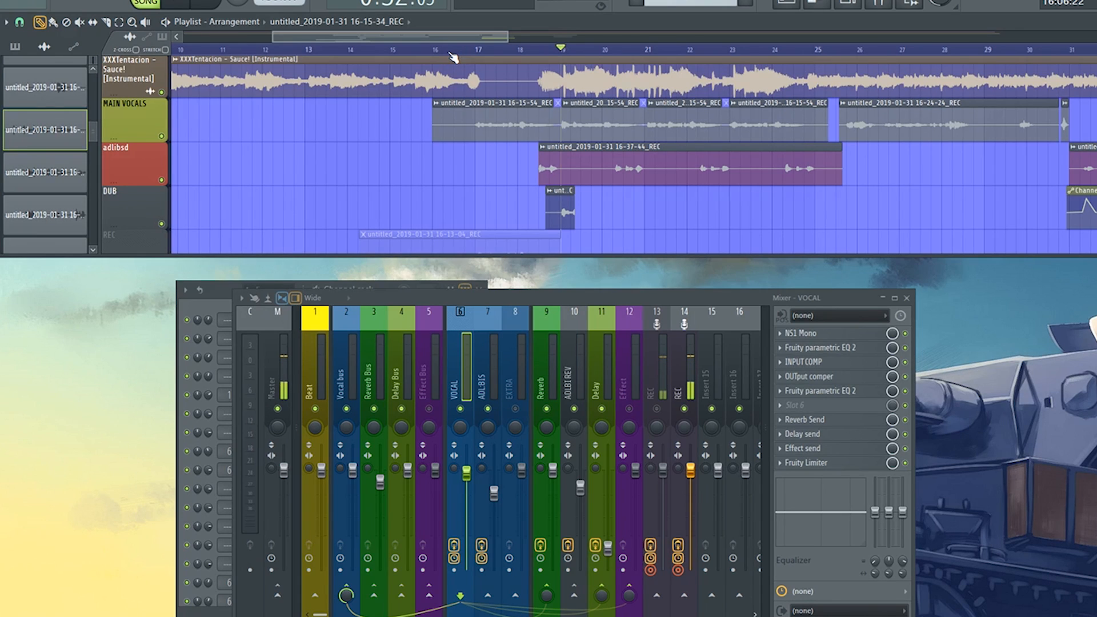
left_click(276, 50)
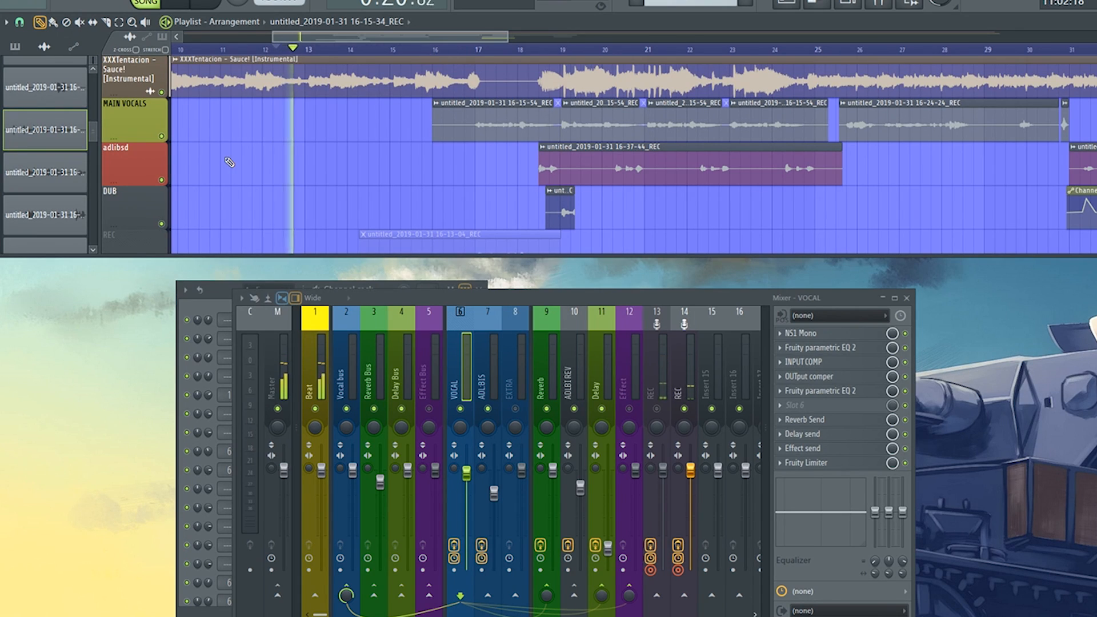